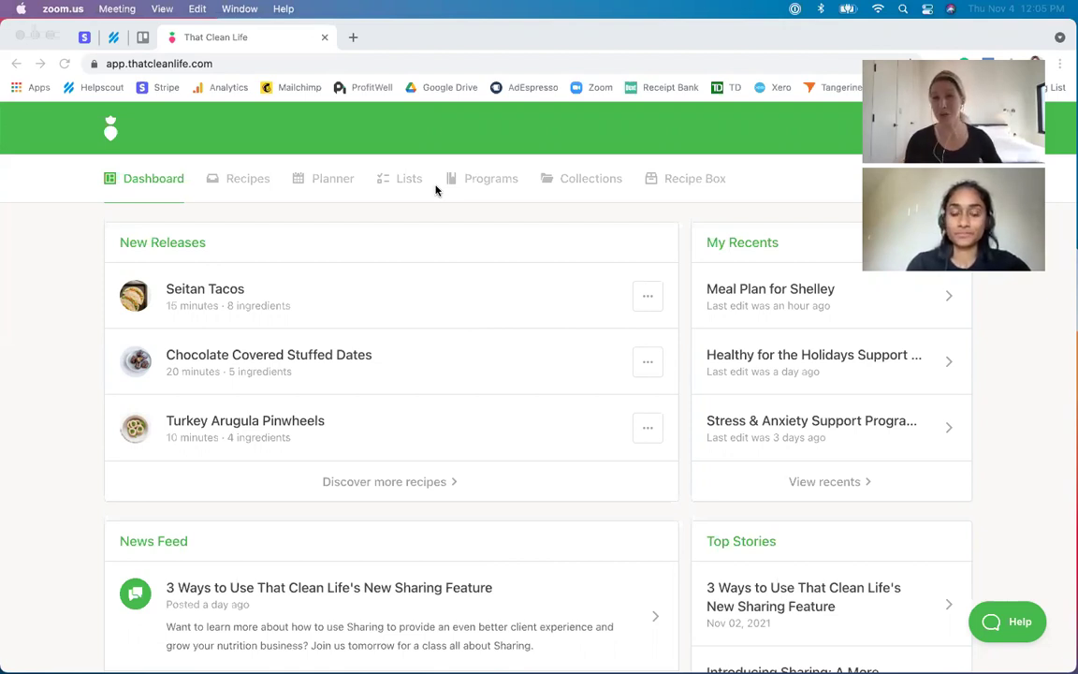
- In Chrome, open the Planner and bring up the client meal plan's share settings
click(337, 182)
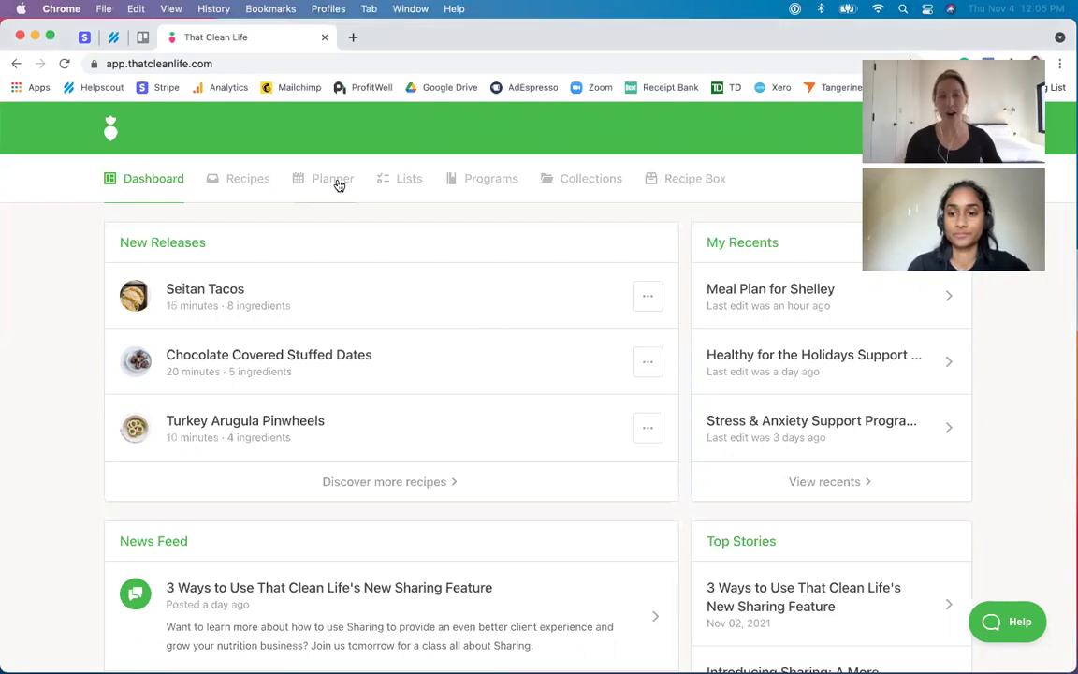
click(339, 185)
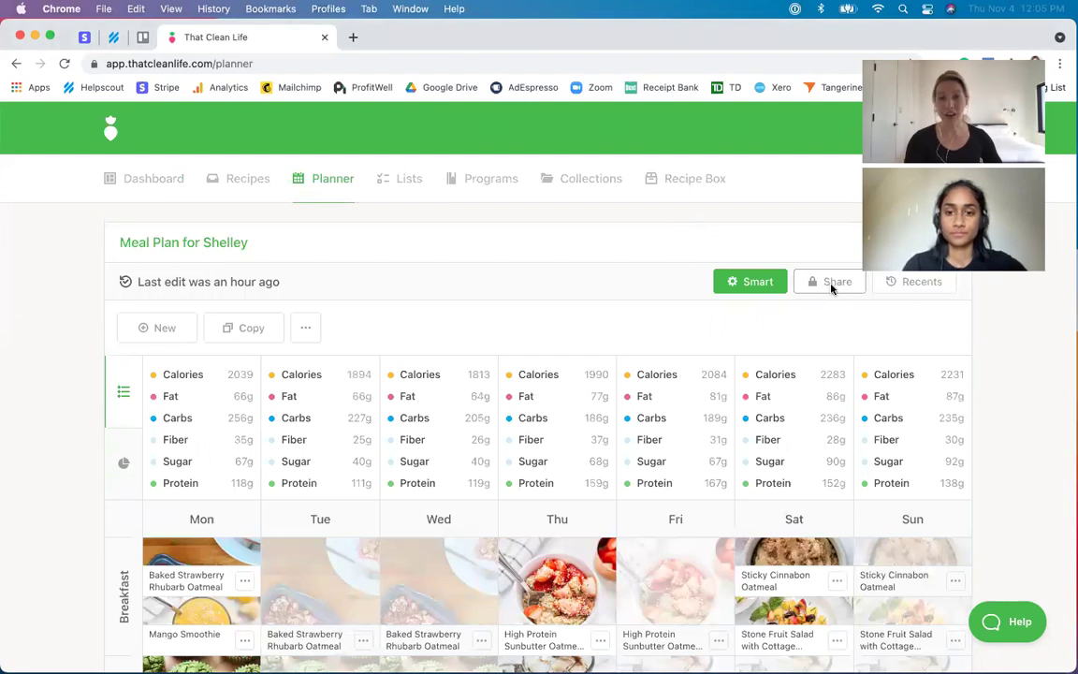
click(833, 285)
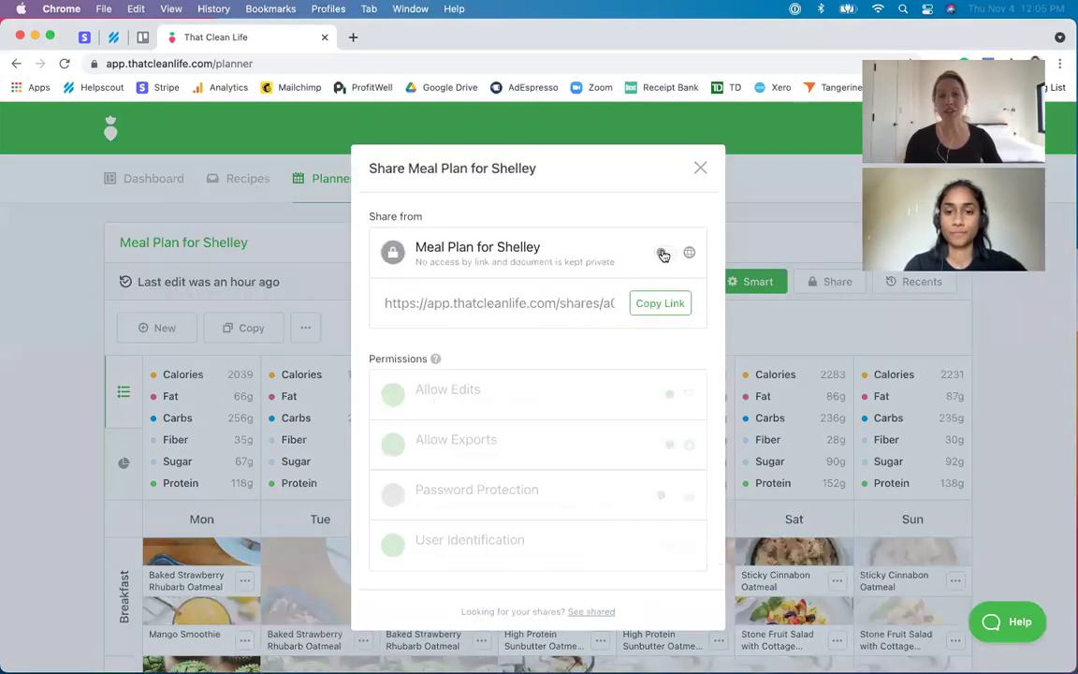
- Enable link sharing, turn Allow Edits off and back on, and start disabling exports
click(663, 254)
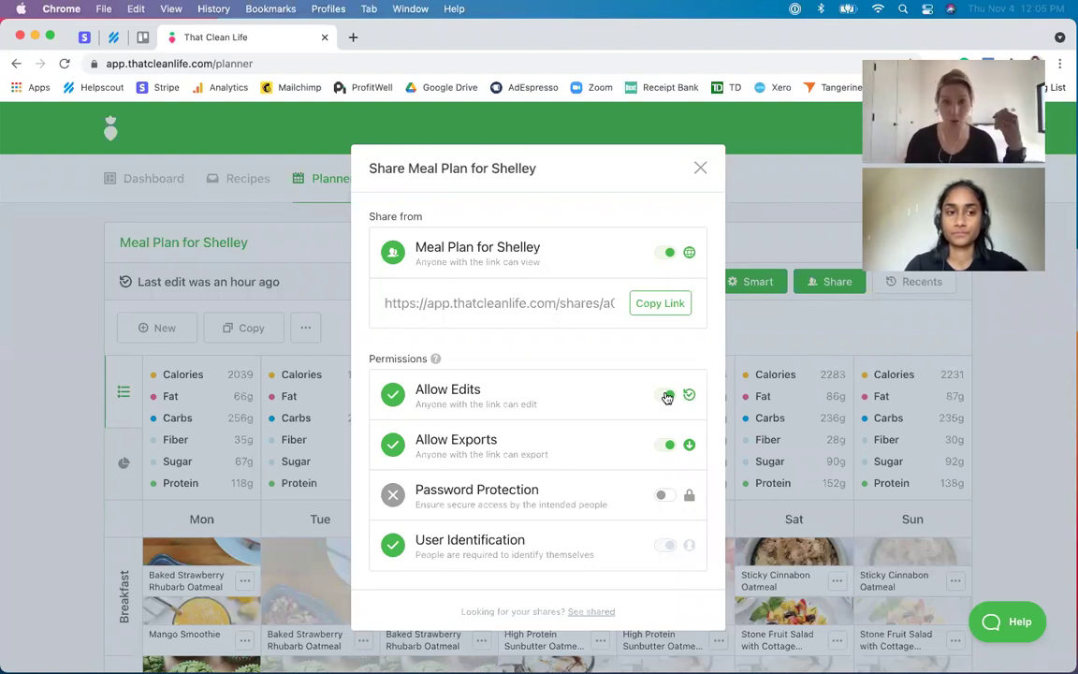
click(667, 397)
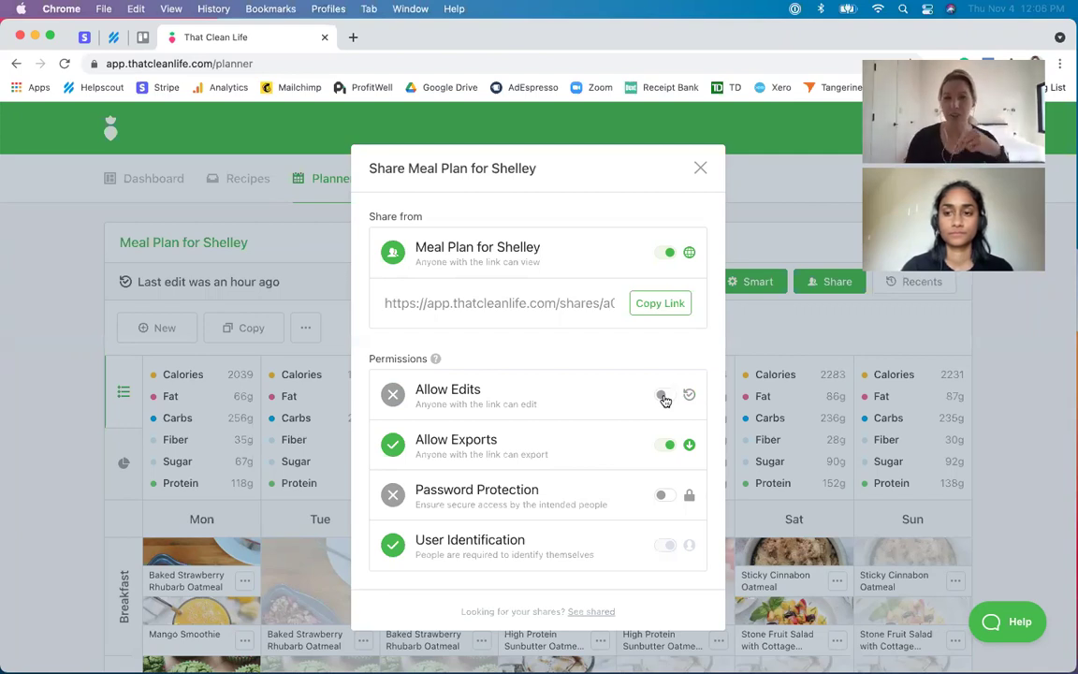
click(662, 396)
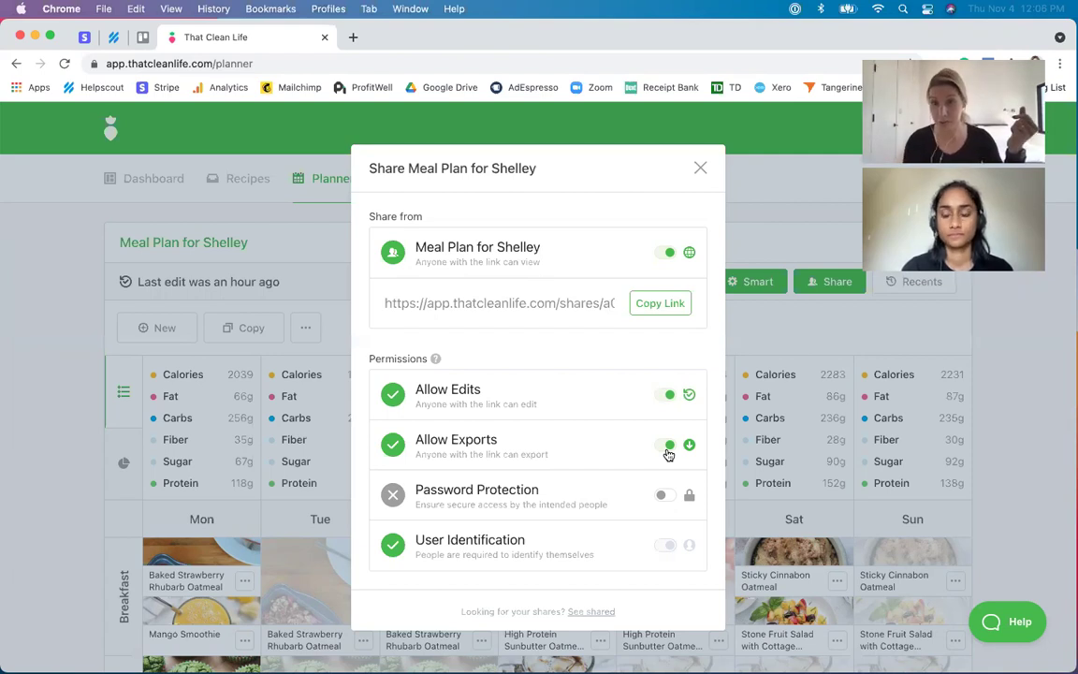
click(668, 446)
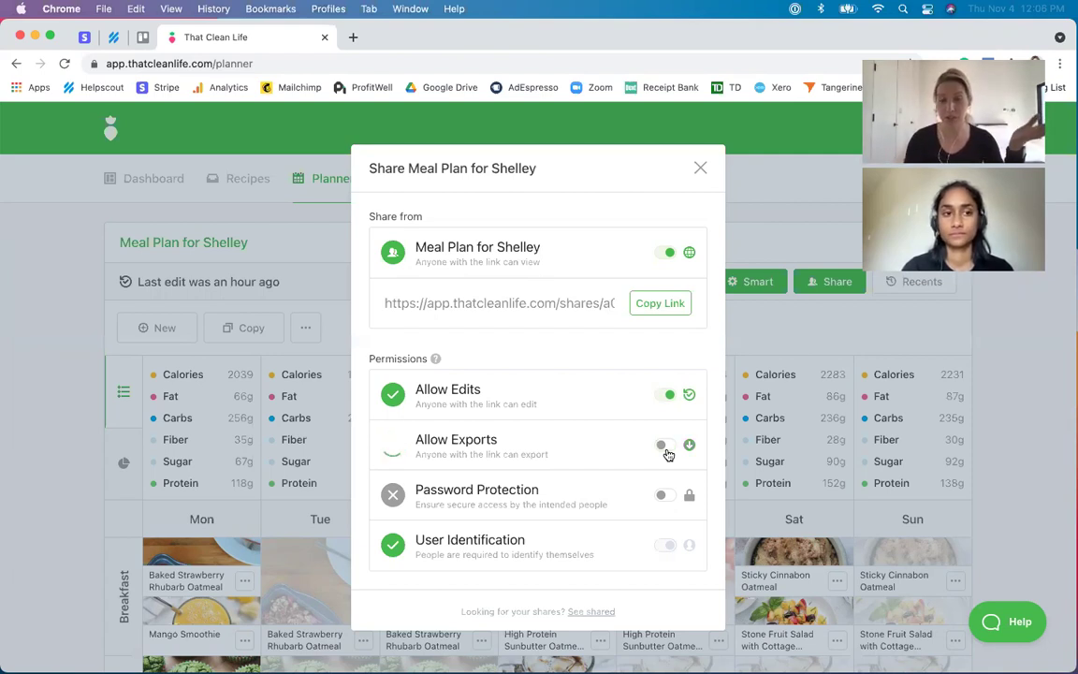
- Re-enable Allow Exports, add then remove password protection, and copy the share link
click(668, 446)
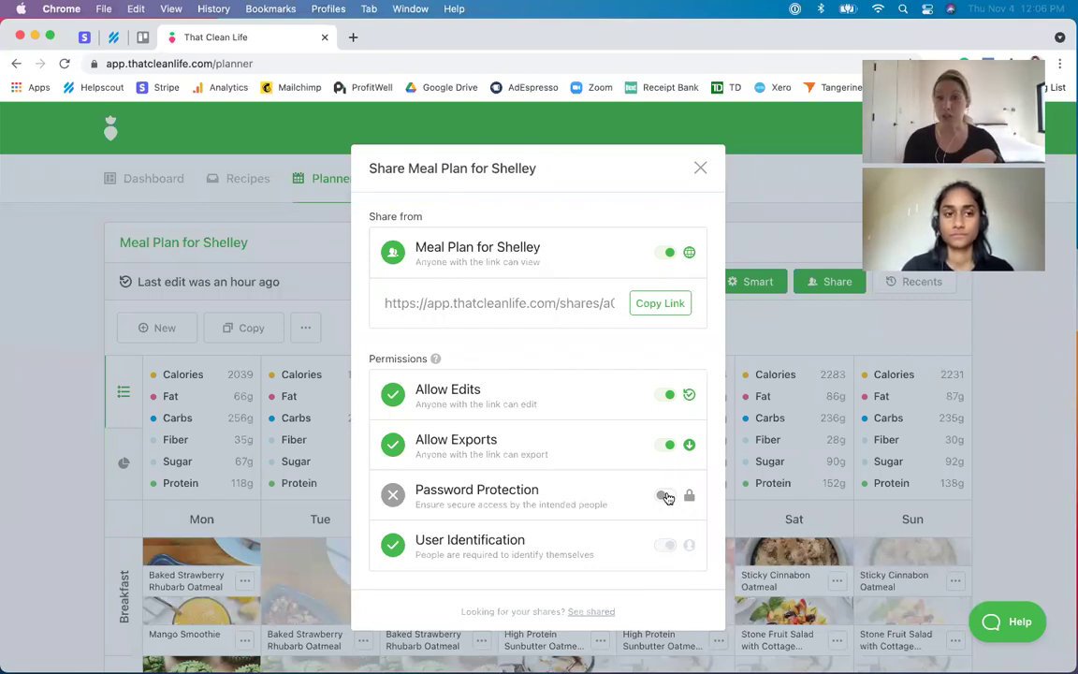
click(666, 496)
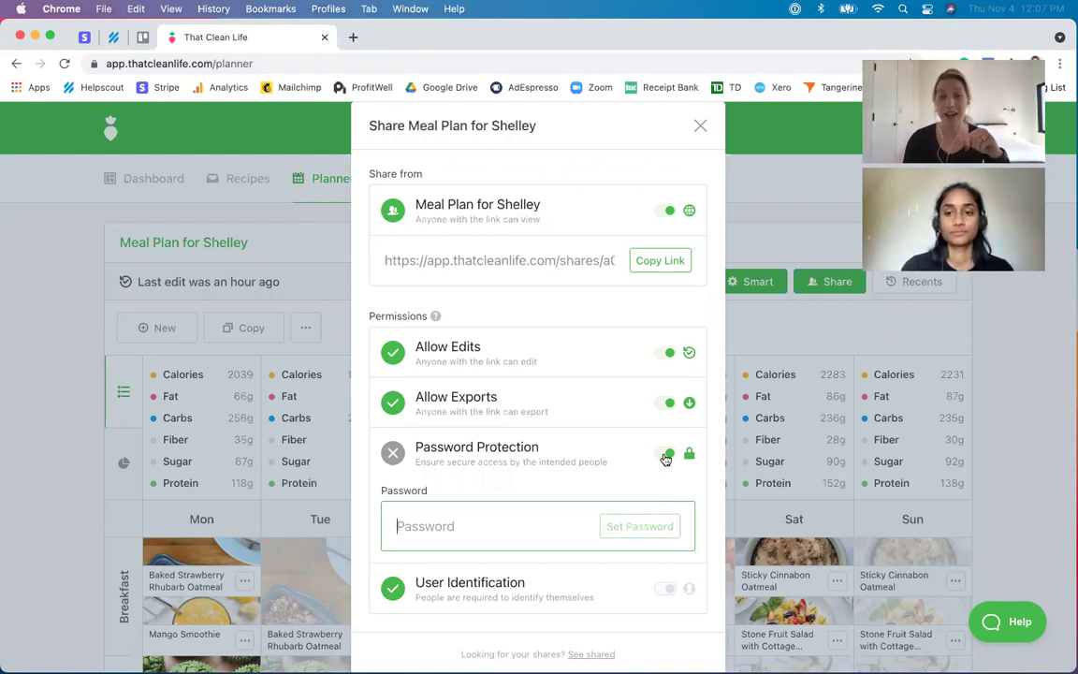
click(668, 453)
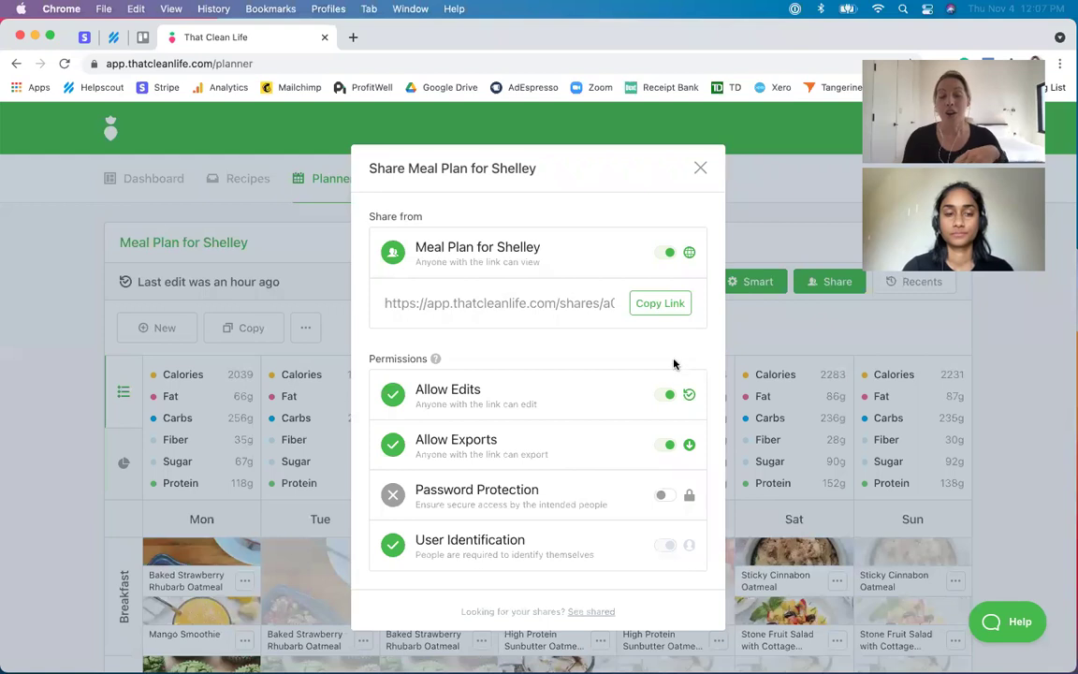
click(660, 304)
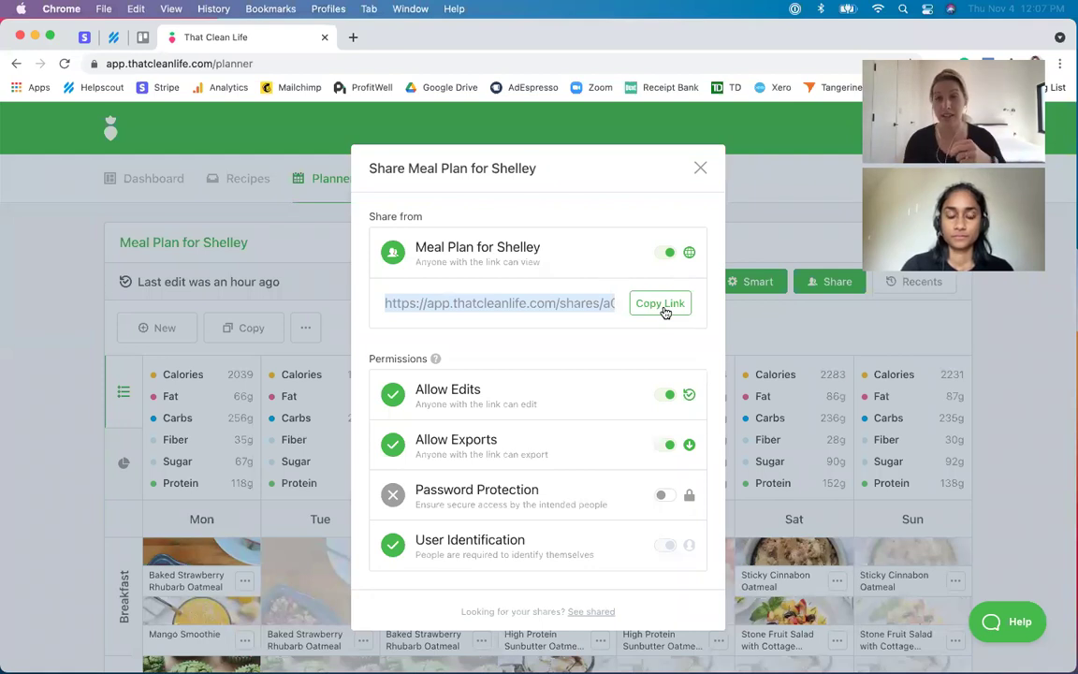
- Copy the share link and open it in a new Incognito window
click(666, 313)
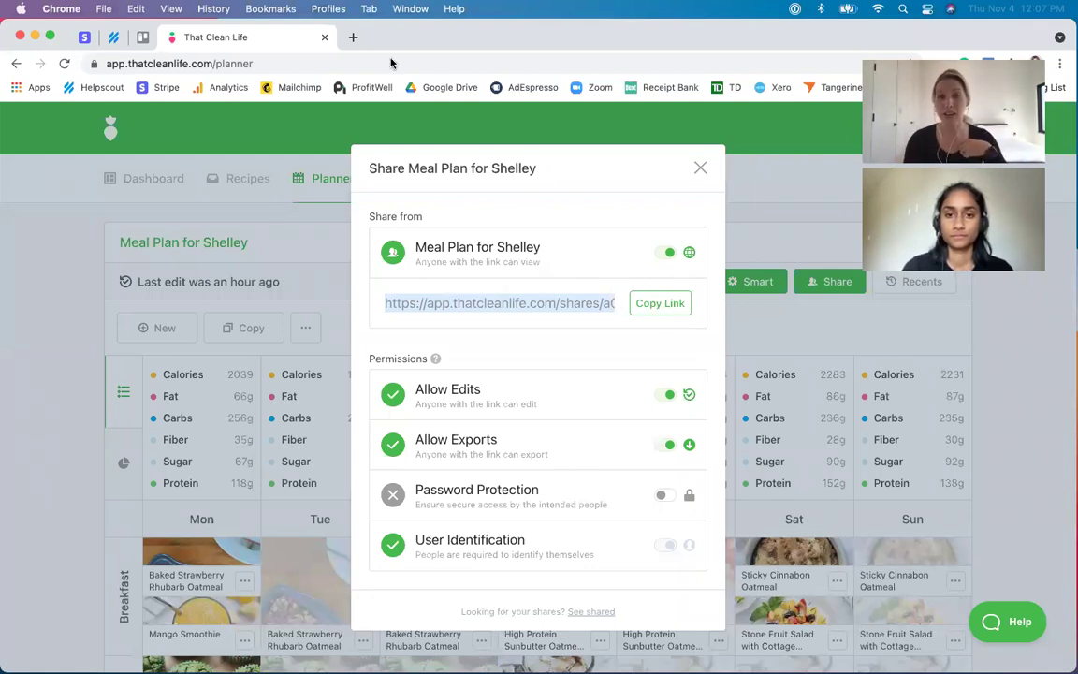
click(105, 8)
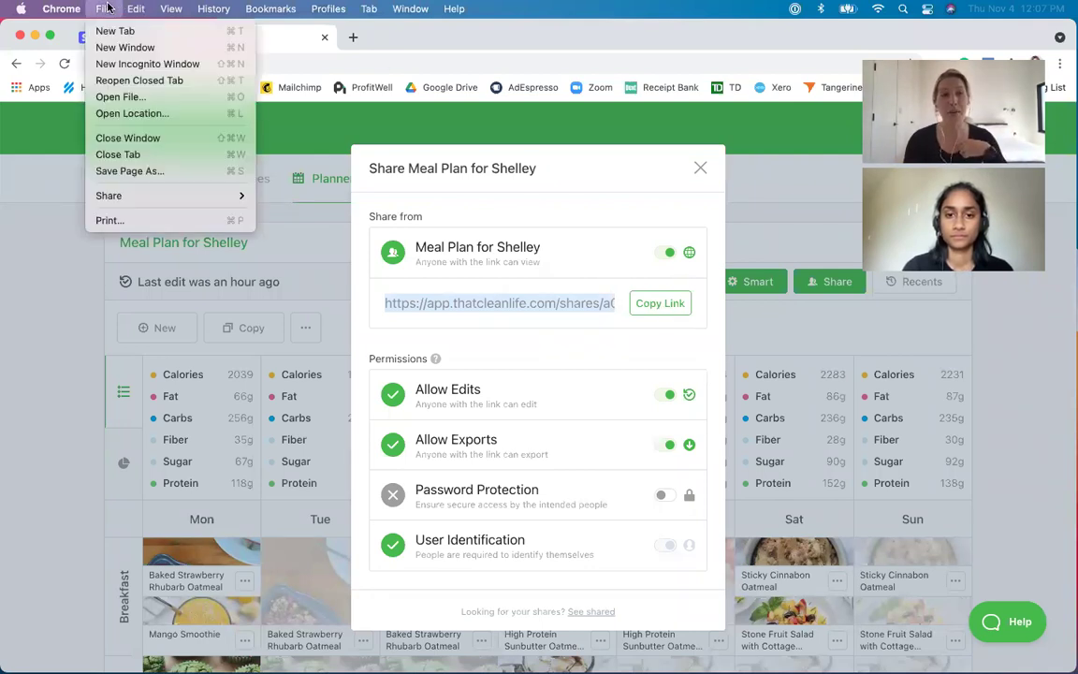
click(140, 64)
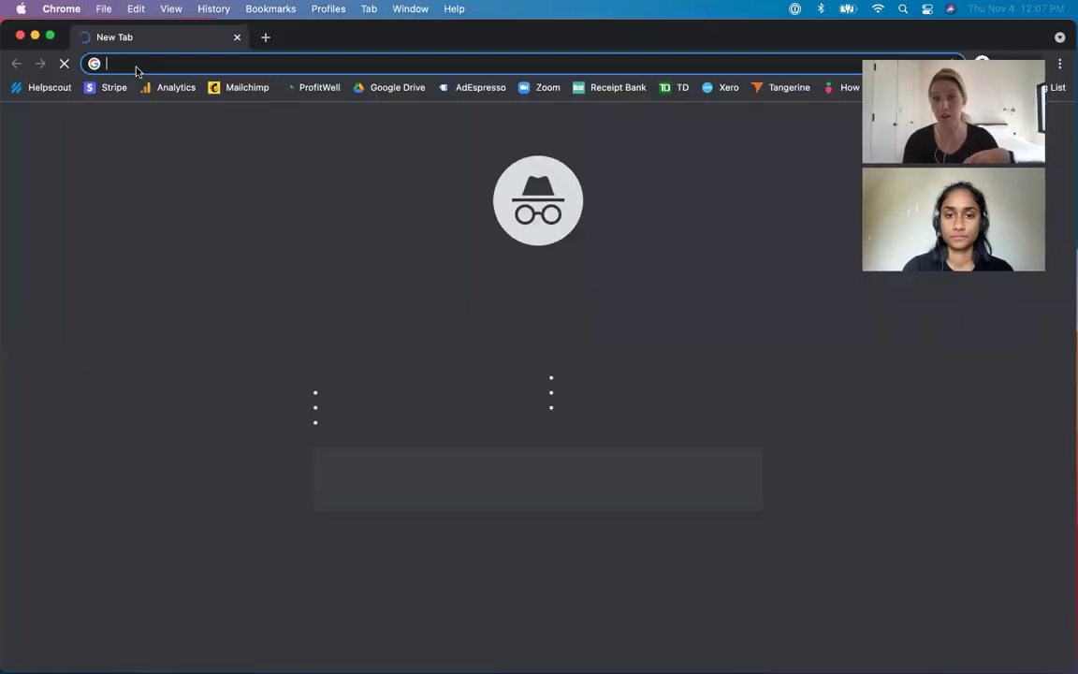
key(super+v)
key(Return)
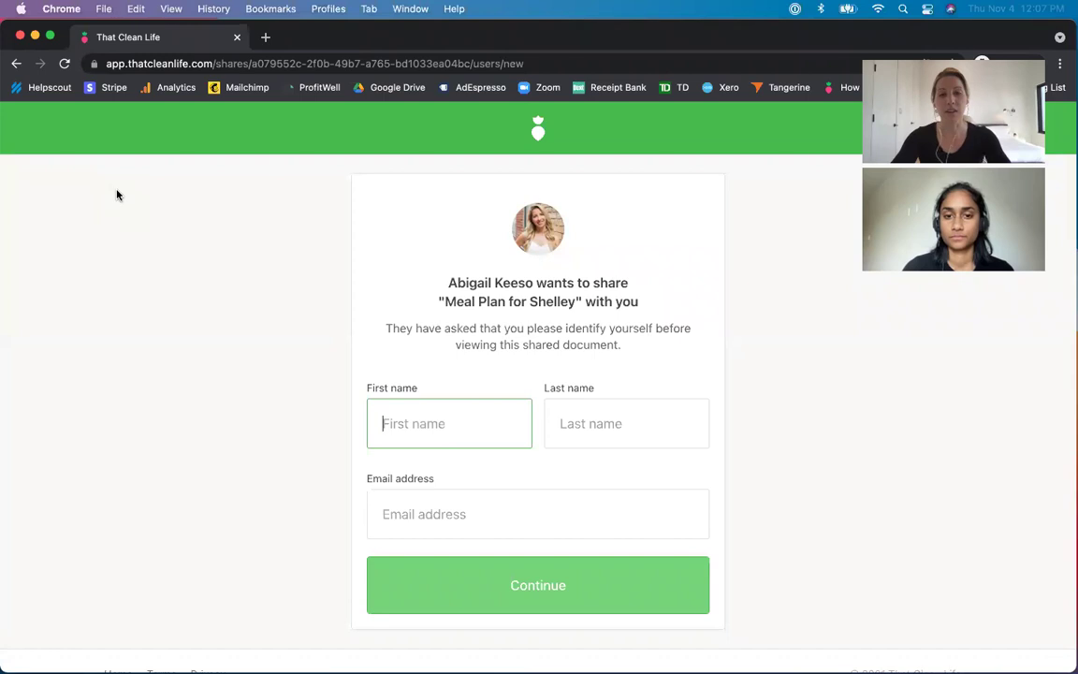
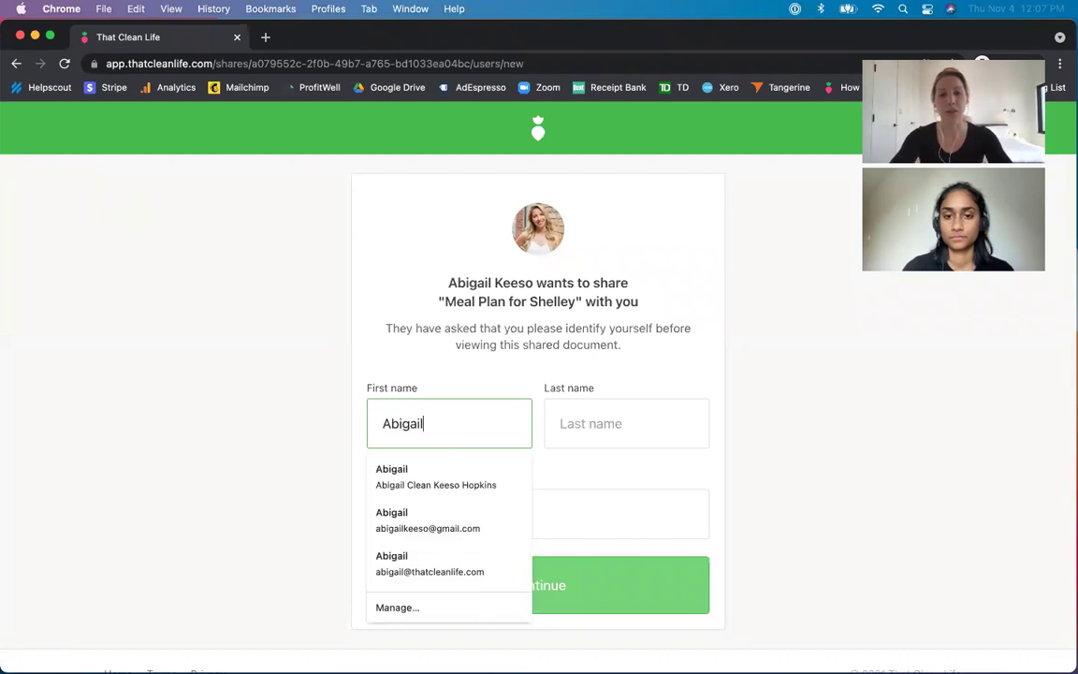
- Identify as the client with first name, last name and e-mail, view the plan, then close the window
key(Tab)
key(Tab)
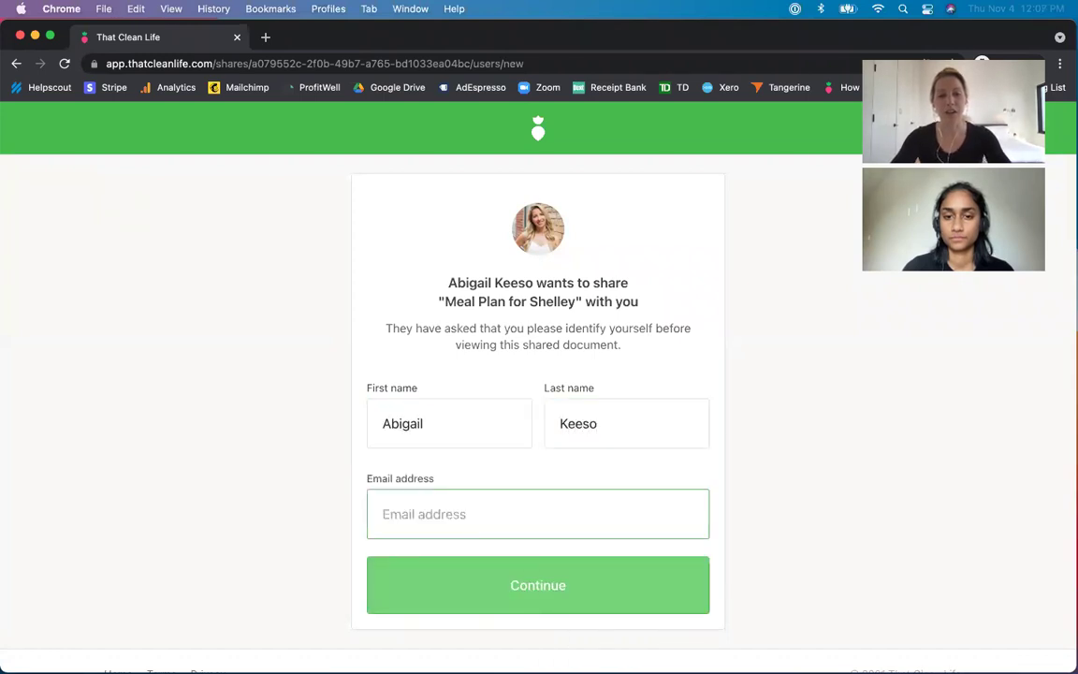
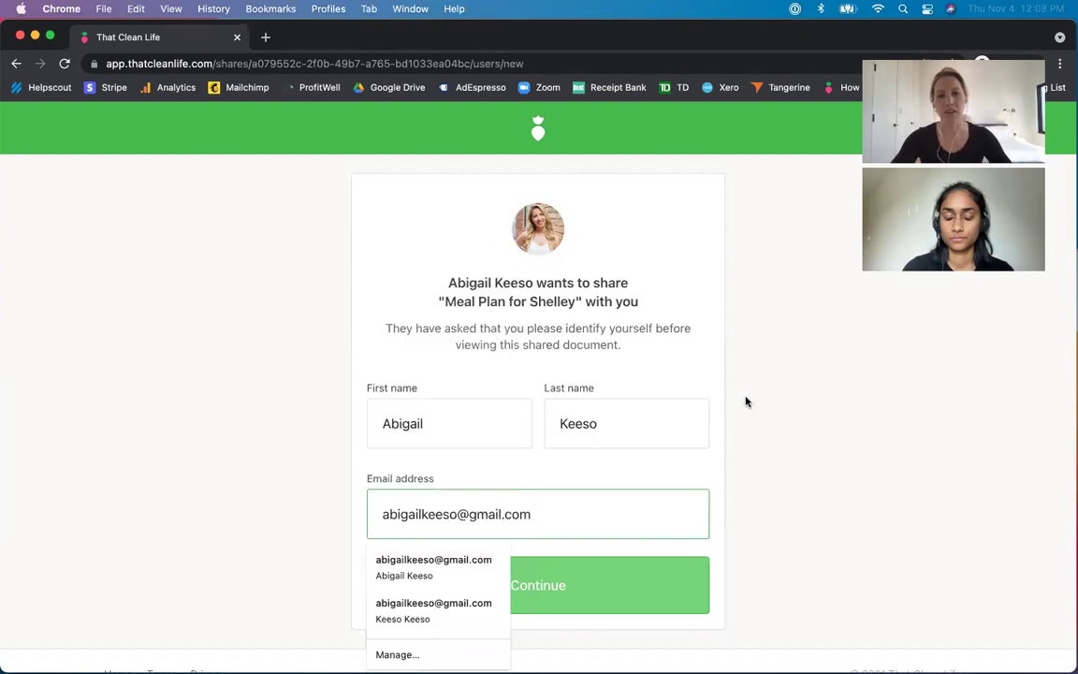
click(509, 597)
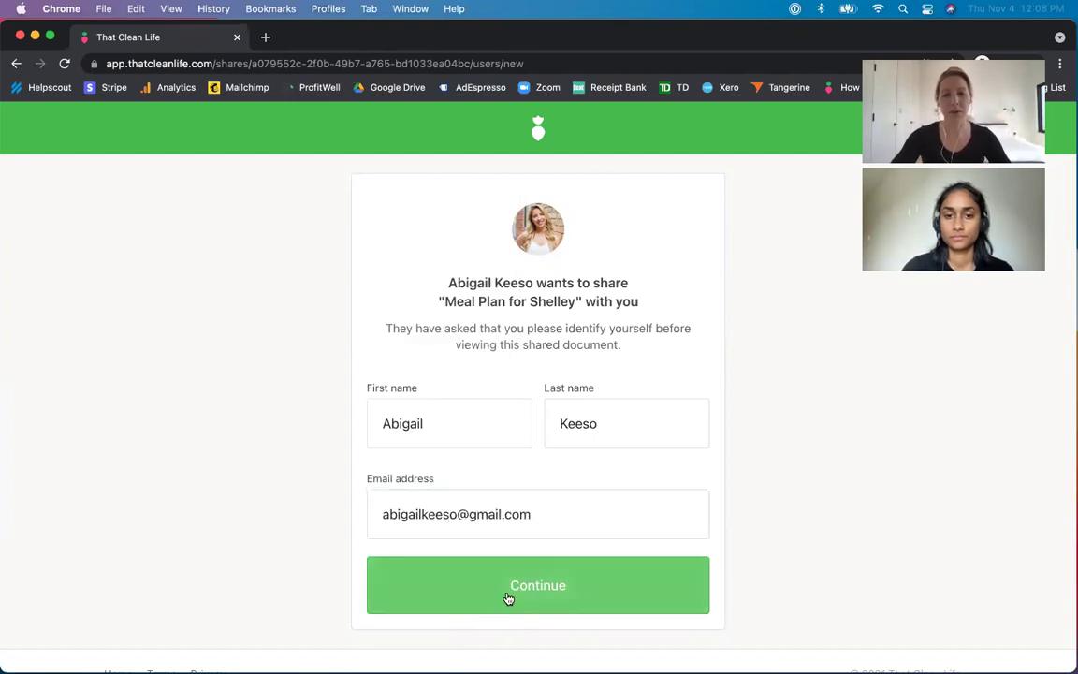
click(509, 584)
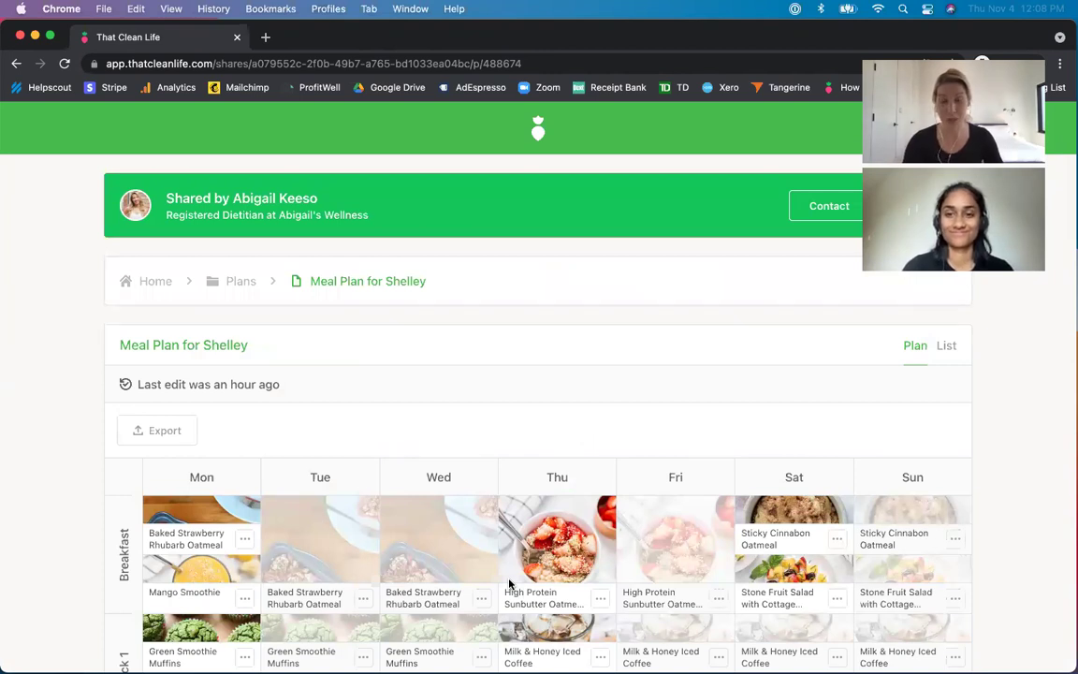
click(21, 38)
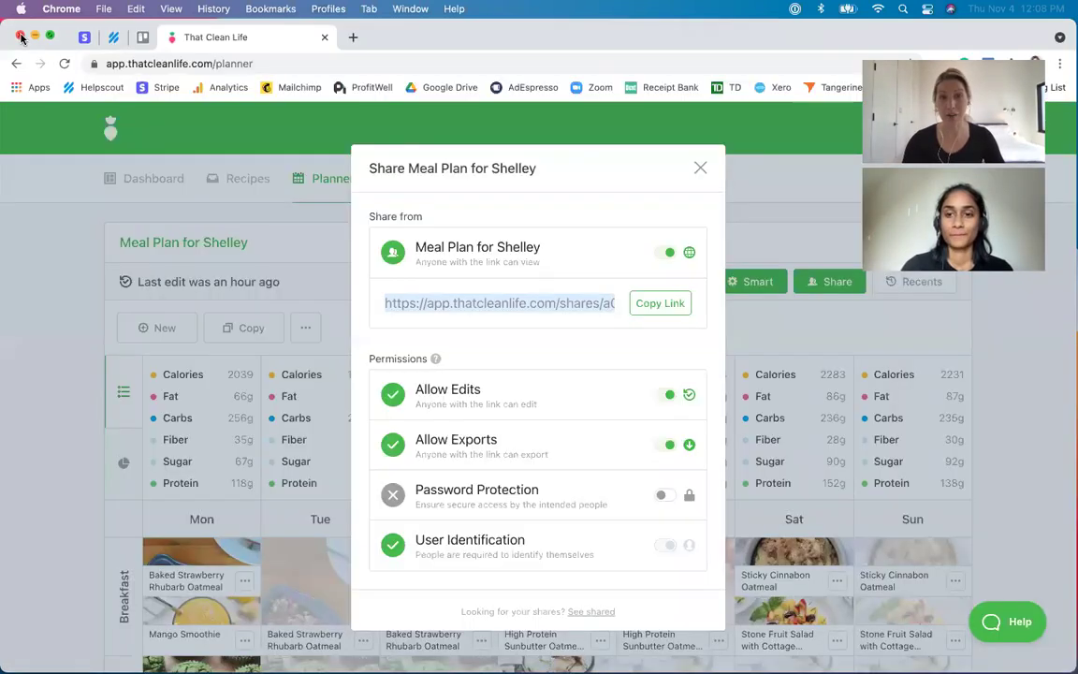
- Close the share dialog, reopen it to recheck the settings, then close it again
click(700, 168)
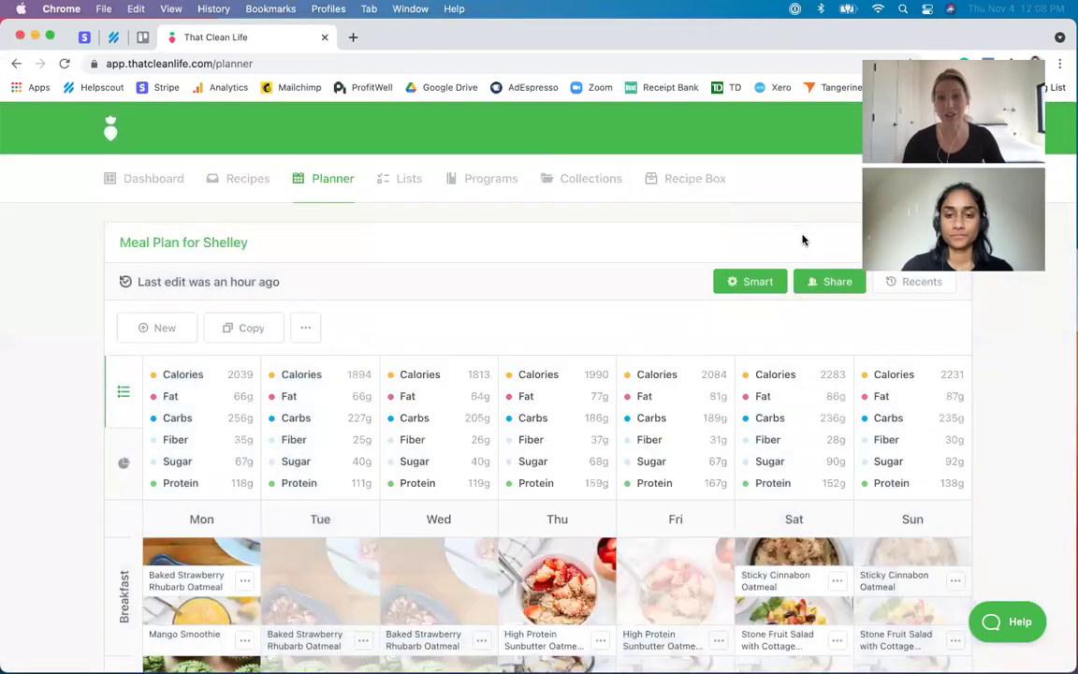
click(824, 282)
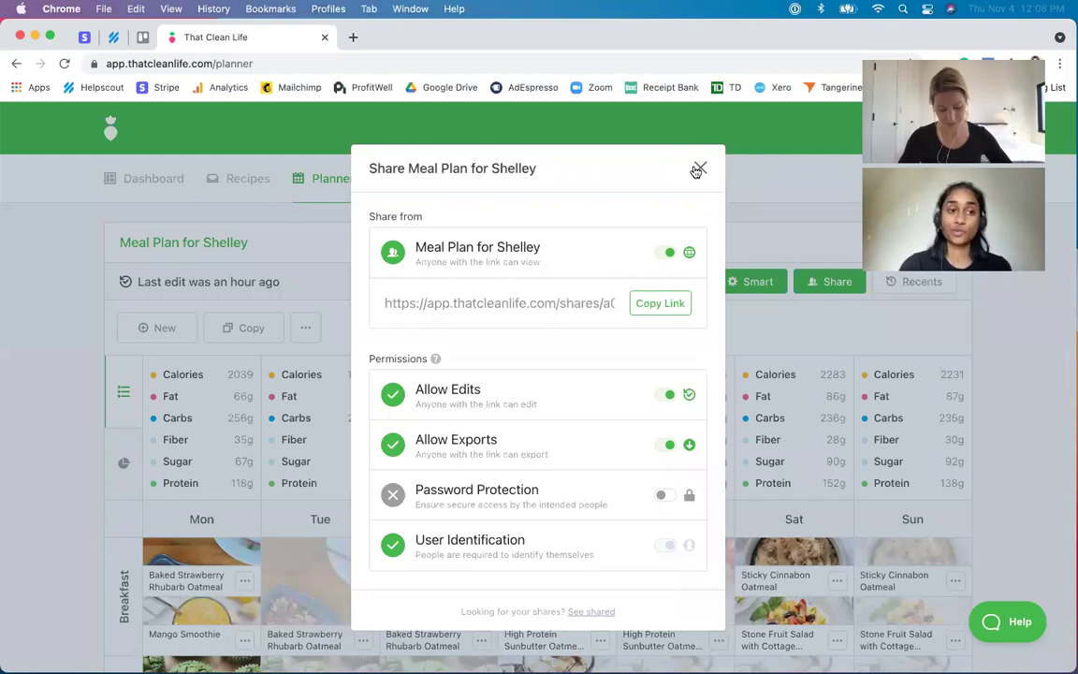
click(698, 168)
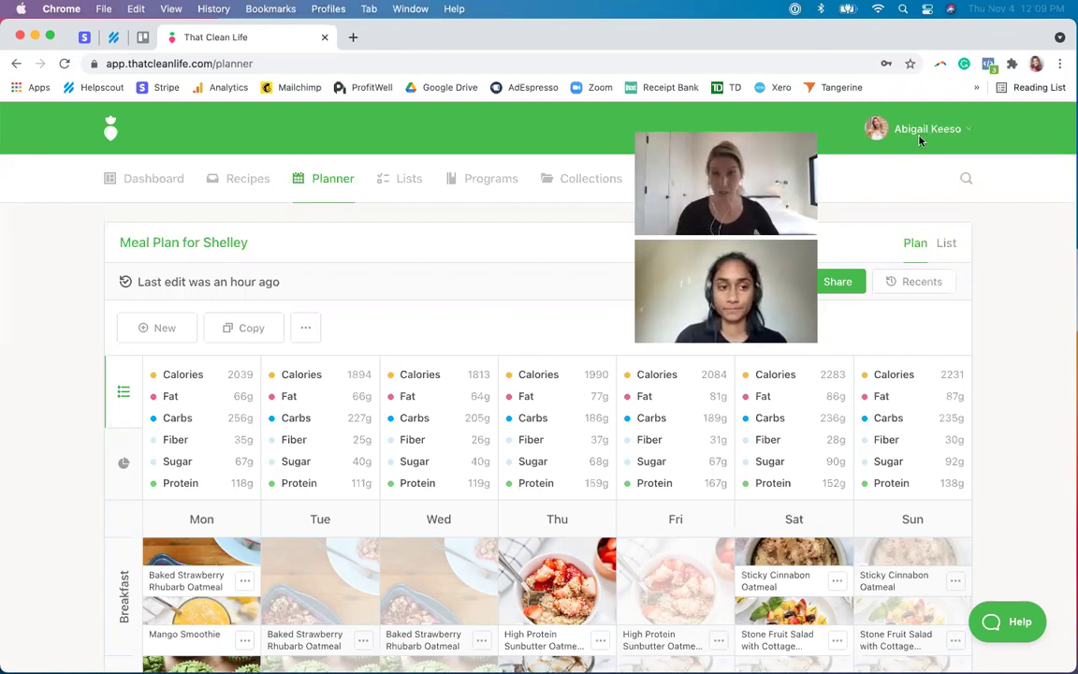
- Go to the account settings and show the Shared list
click(922, 130)
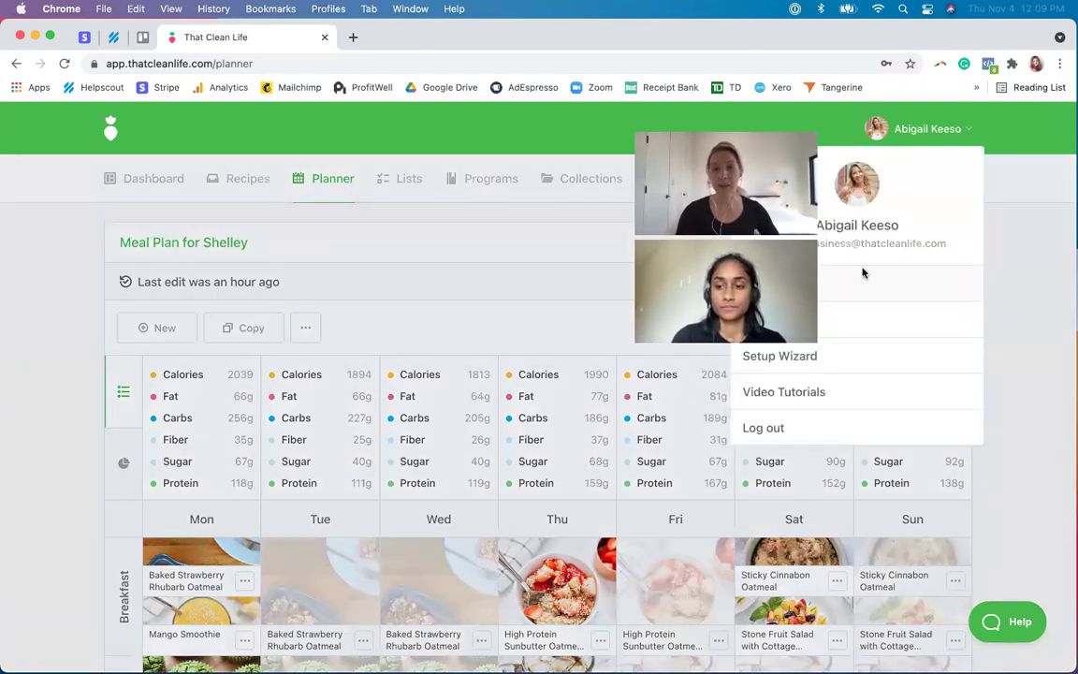
click(862, 273)
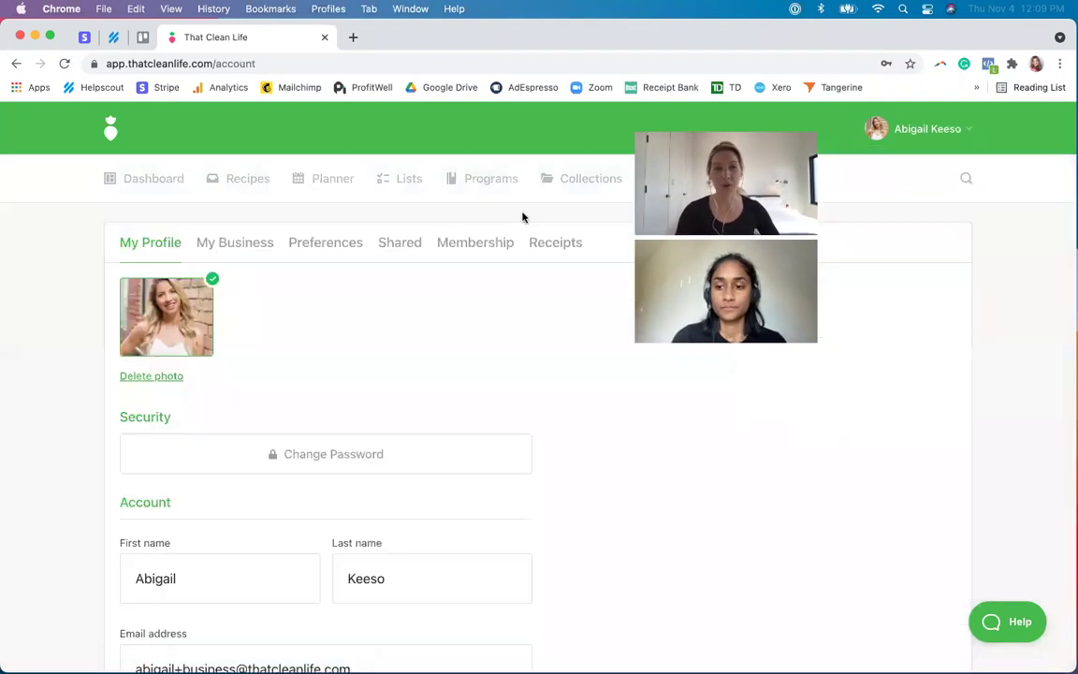
click(396, 246)
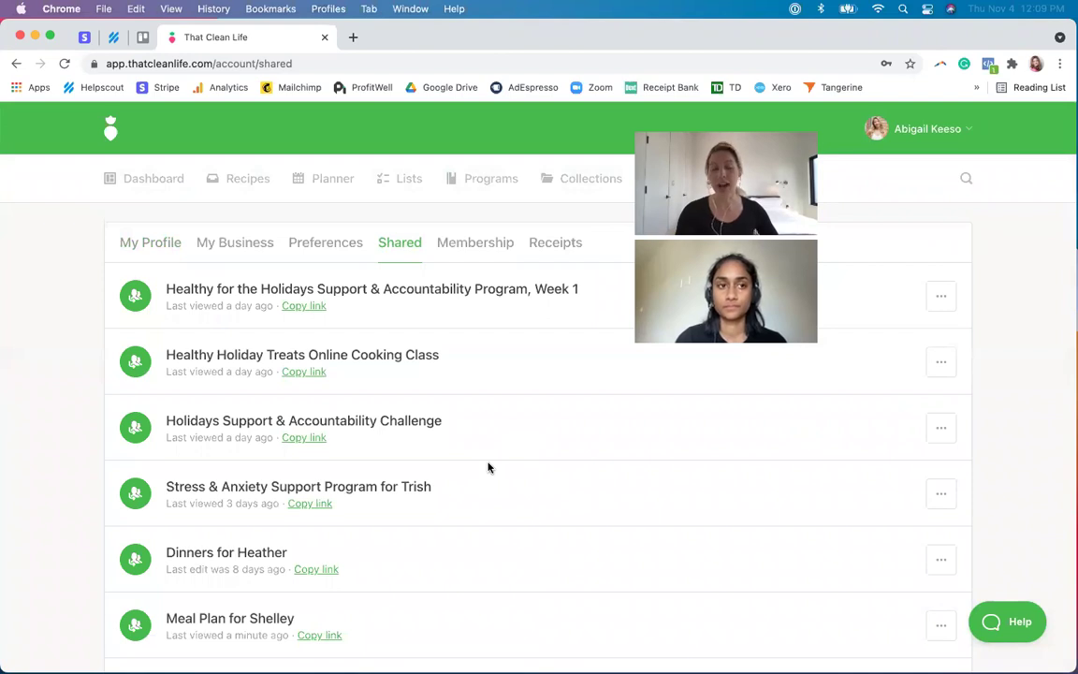
- Open the first shared program's share-editing settings, then close them
click(944, 296)
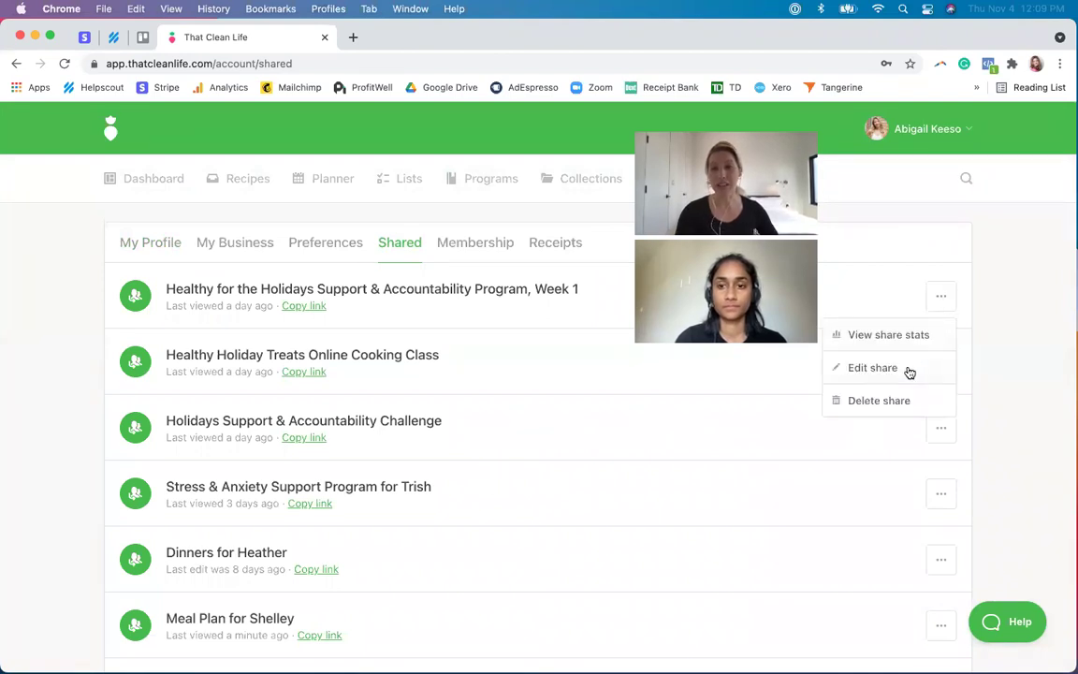
click(872, 368)
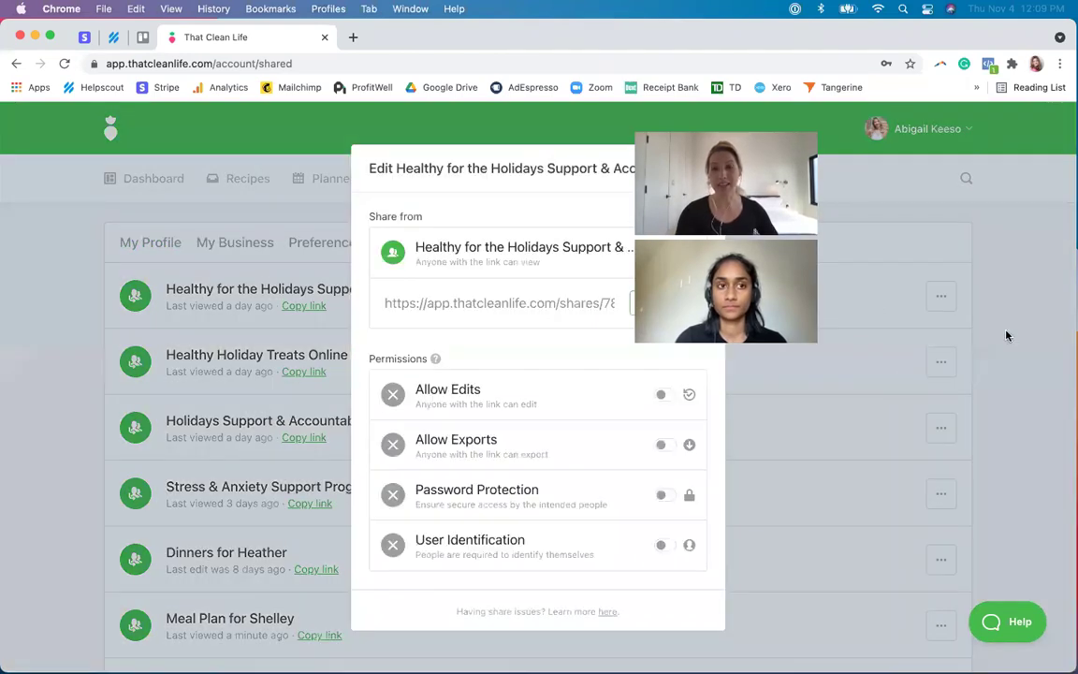
click(1007, 335)
click(942, 296)
click(974, 364)
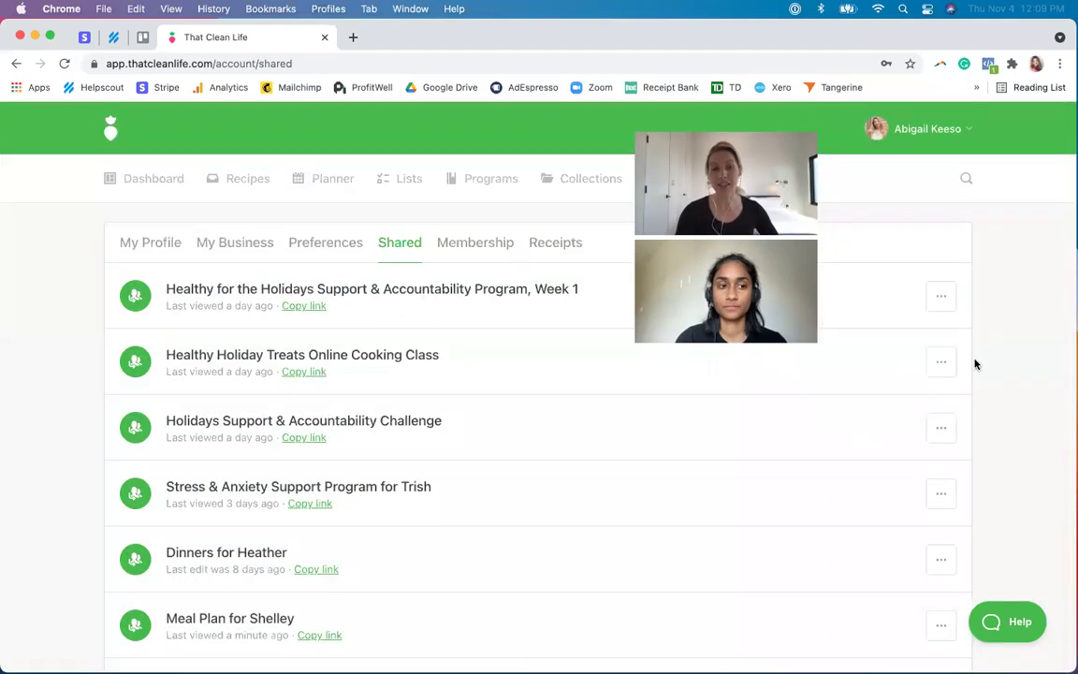
- Scroll down the Shared list and open the Vegan Lasagna row's options menu
scroll(972, 367, down, 1)
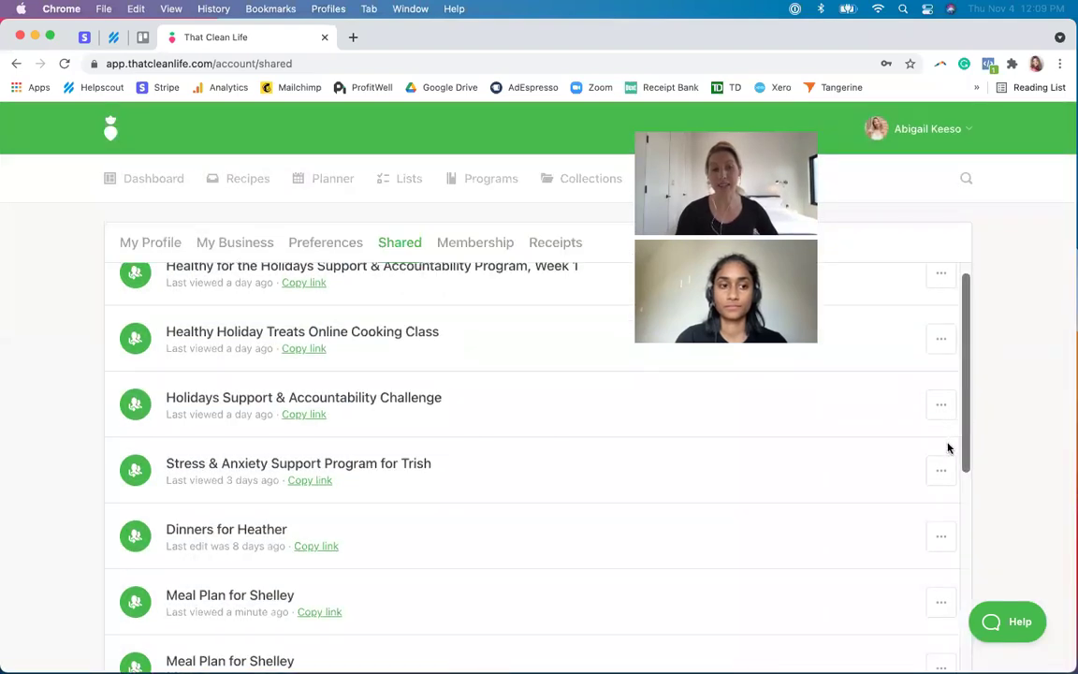
scroll(948, 448, down, 5)
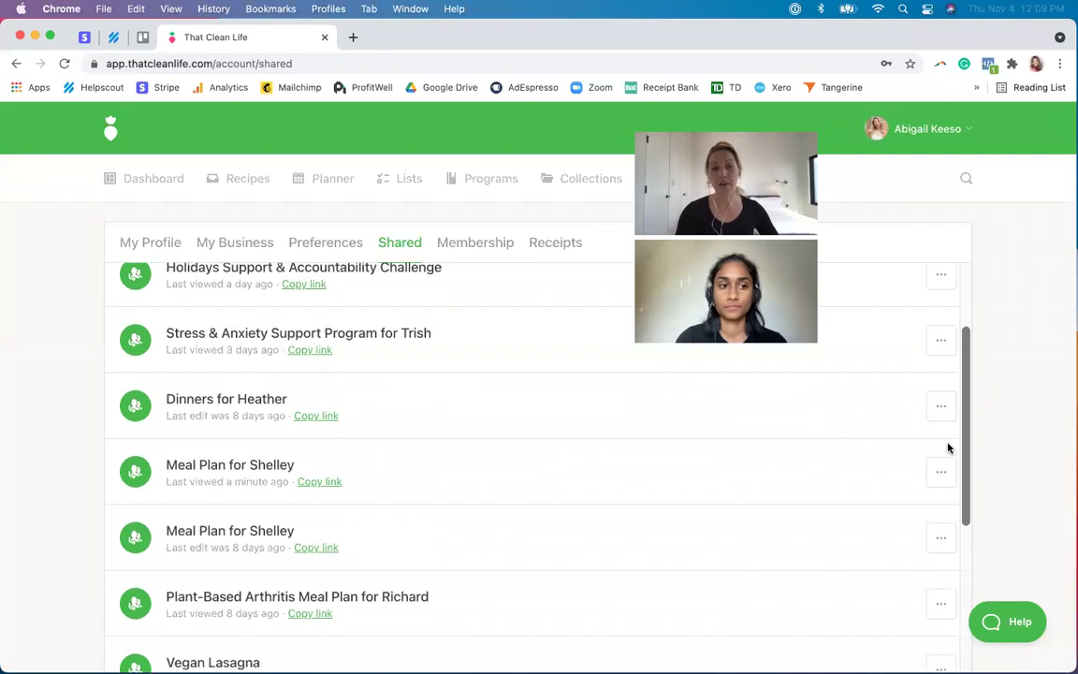
scroll(948, 449, down, 3)
click(941, 581)
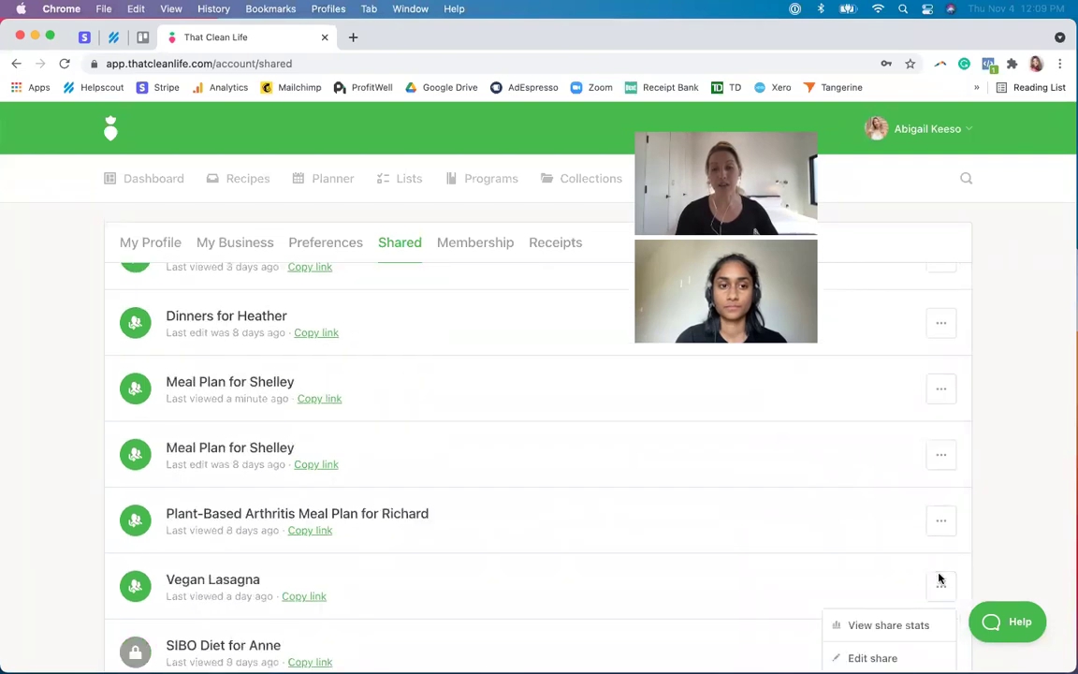
scroll(939, 578, down, 3)
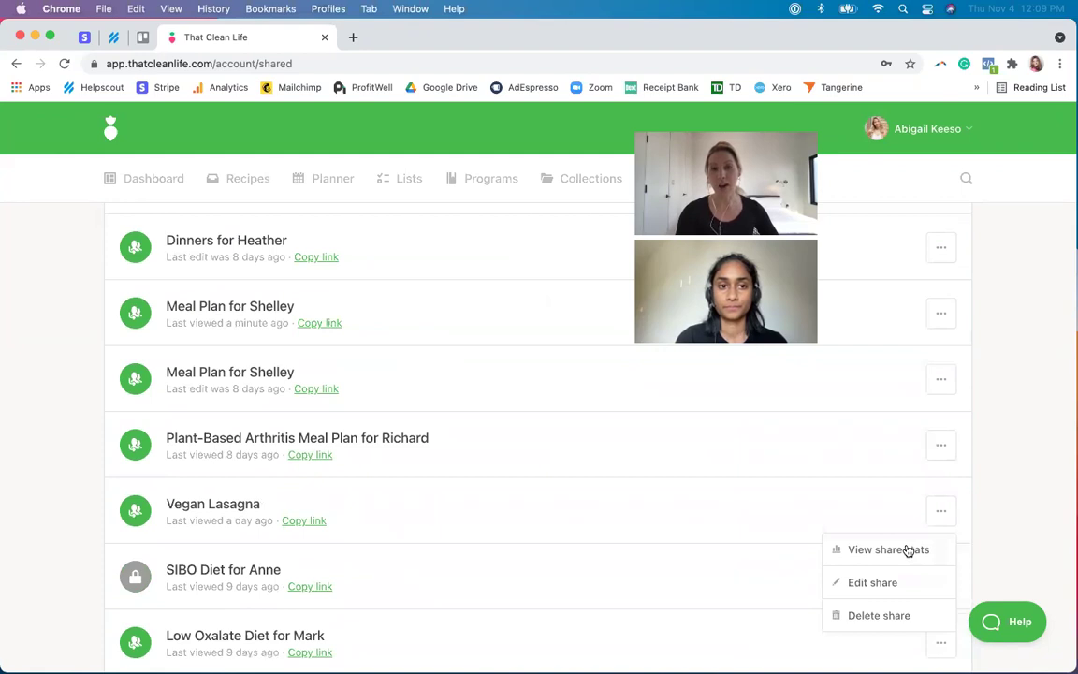
- Check the Vegan Lasagna share stats (11 views, 1 export, 6 people) and close them
click(907, 552)
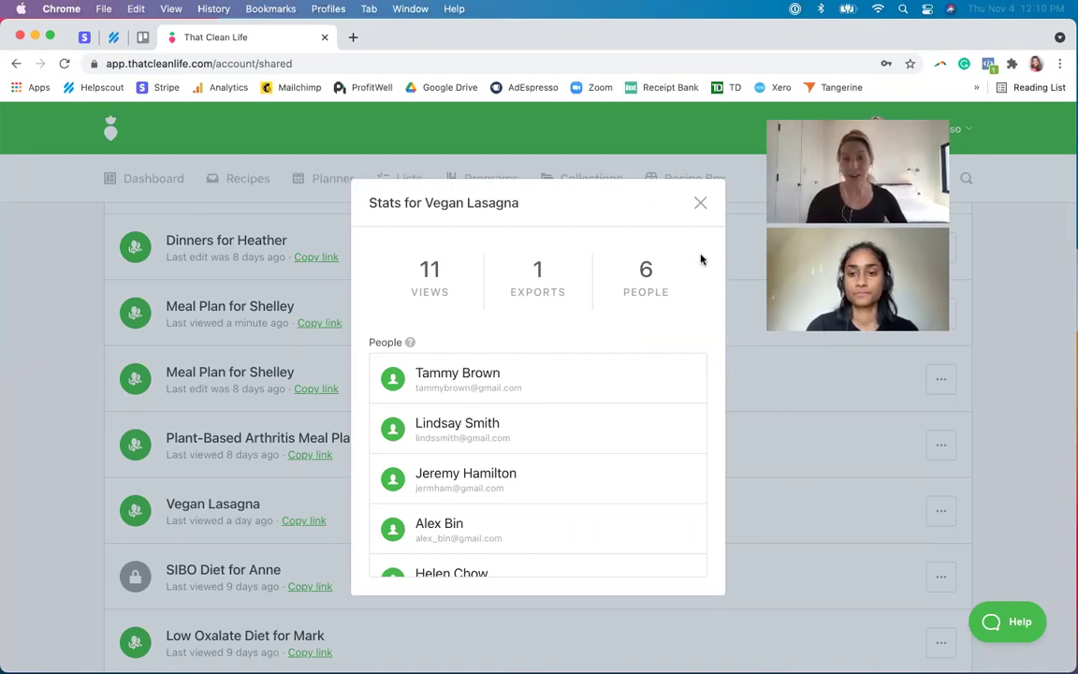
click(699, 204)
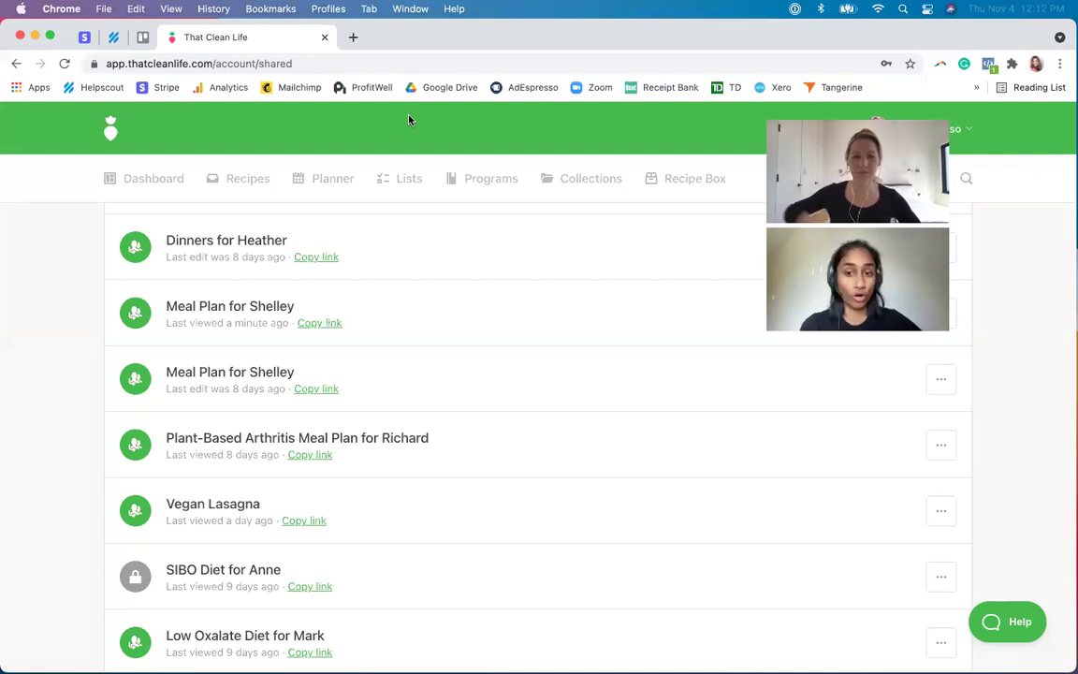
key(XF86MonBrightnessDown)
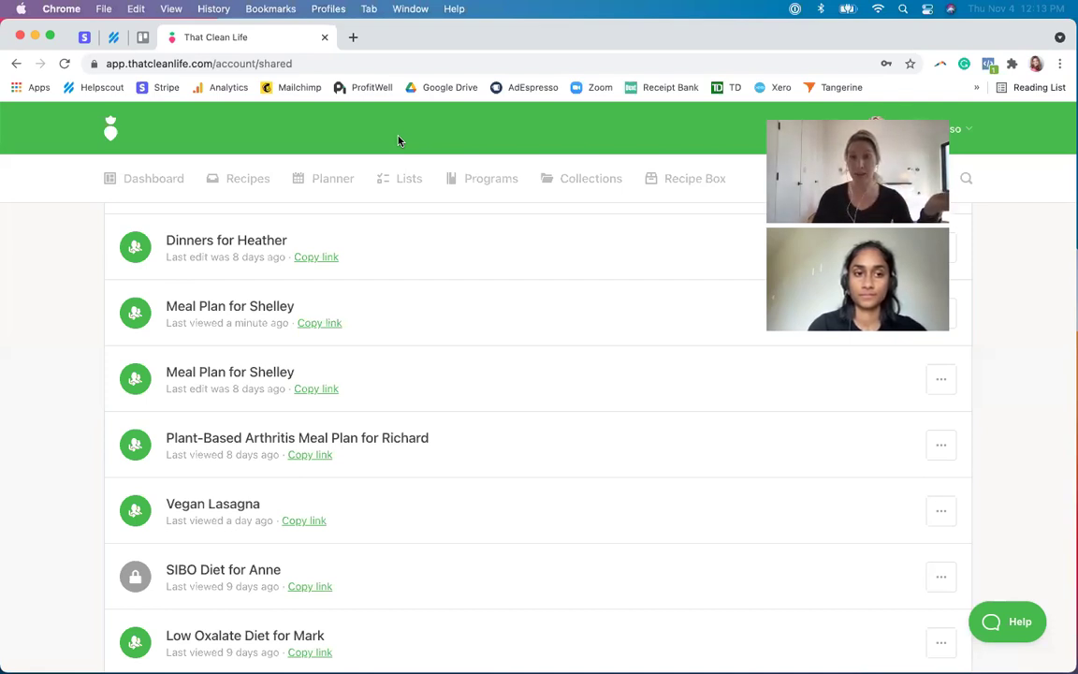
- Go to the Planner and start a new meal plan
click(330, 177)
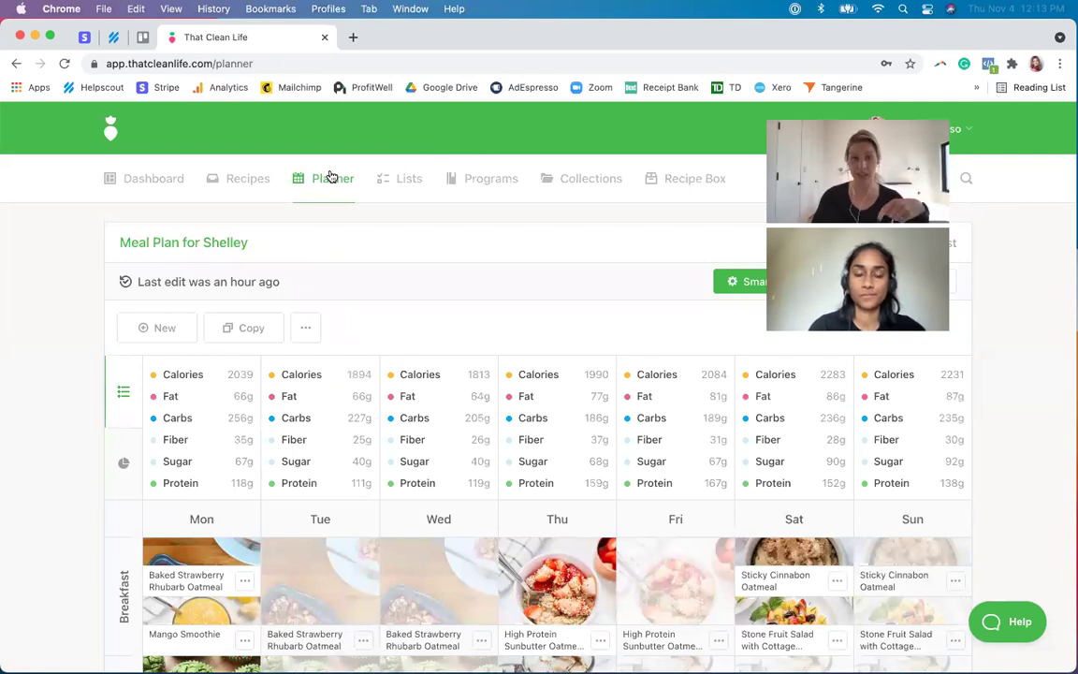
click(165, 325)
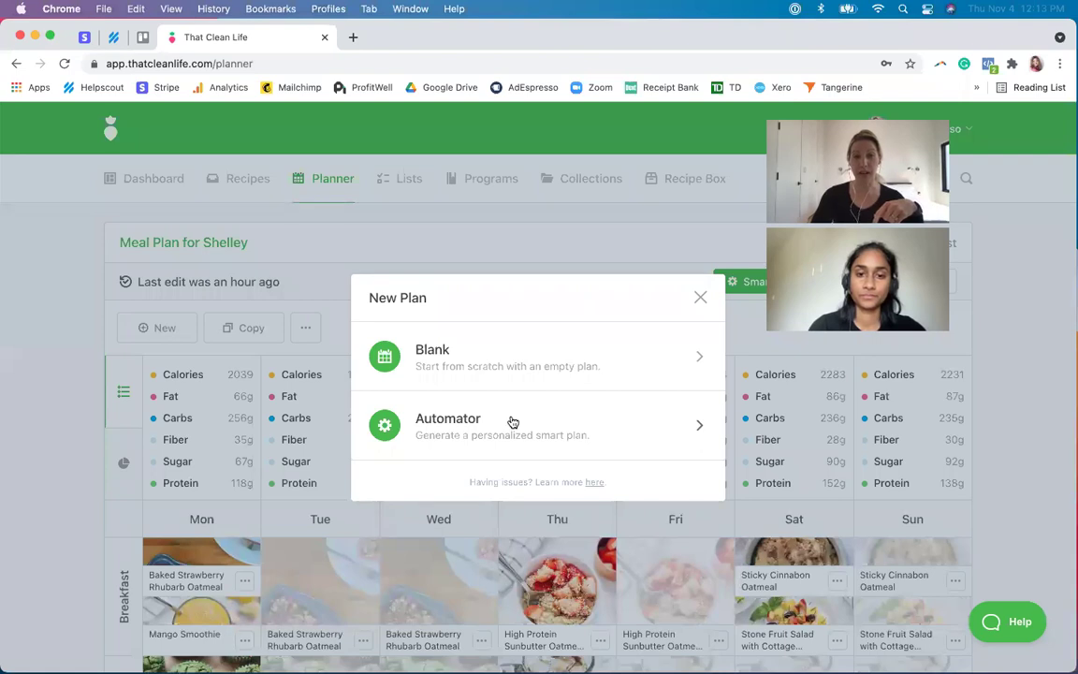
- Choose an automated smart plan titled for the client's Week 1 and continue
click(513, 423)
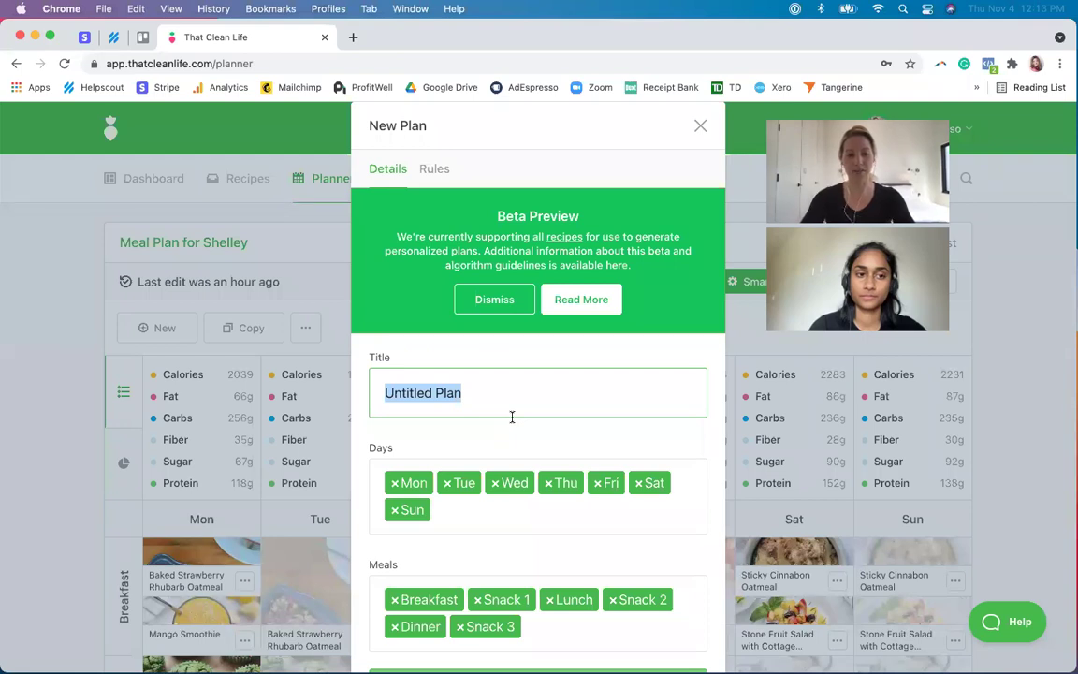
text(Meal Plan for Tina, Week 1)
scroll(543, 440, down, 2)
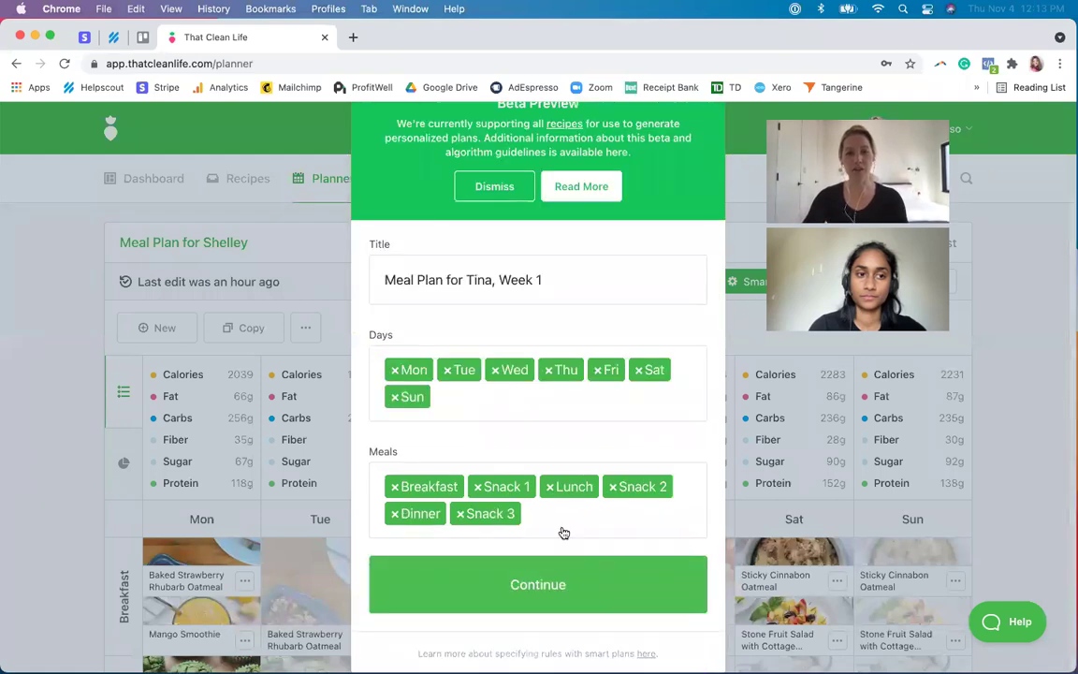
click(562, 575)
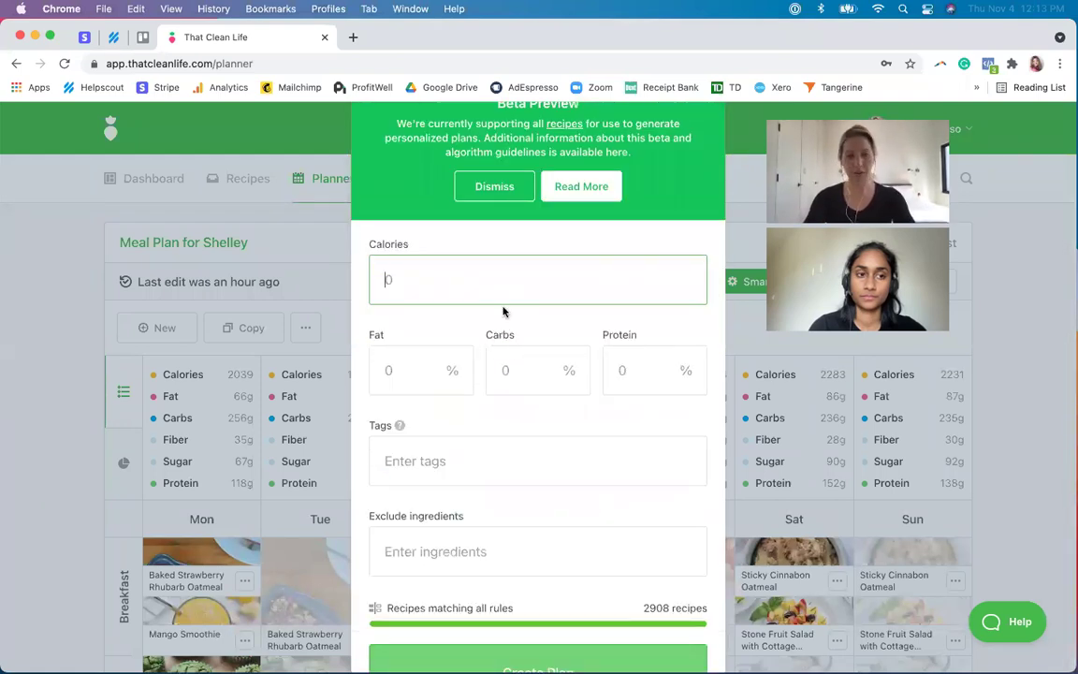
- Target 1800 calories with 30% fat, 40% carbs and 30% protein
text(1800)
key(Tab)
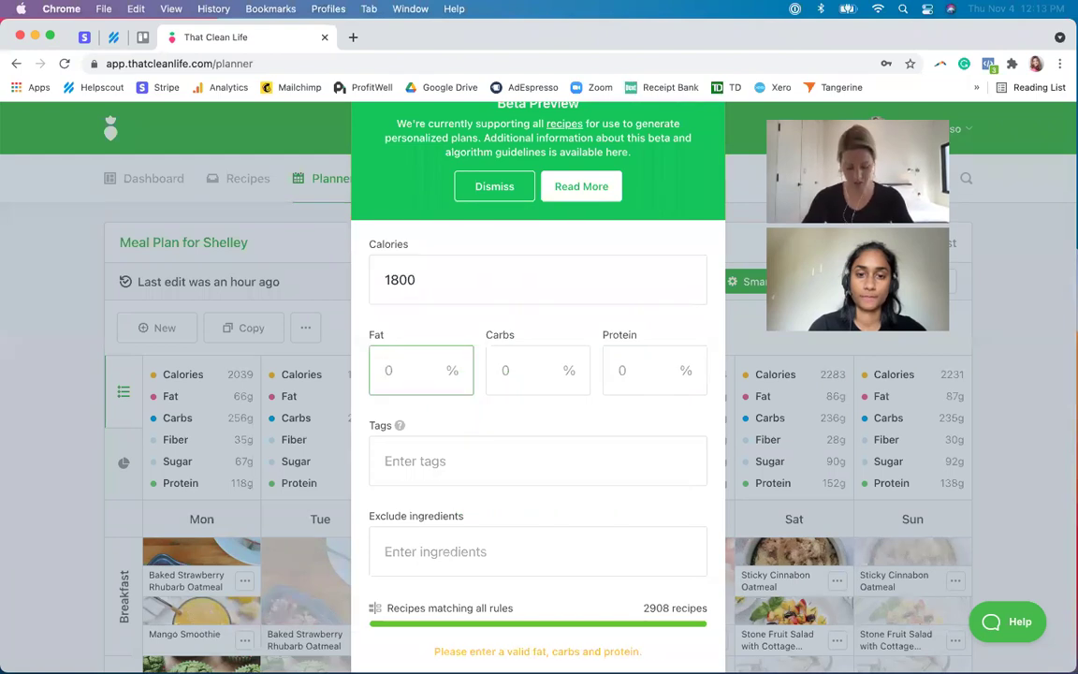
text(30)
key(Tab)
text(40)
key(Tab)
text(30)
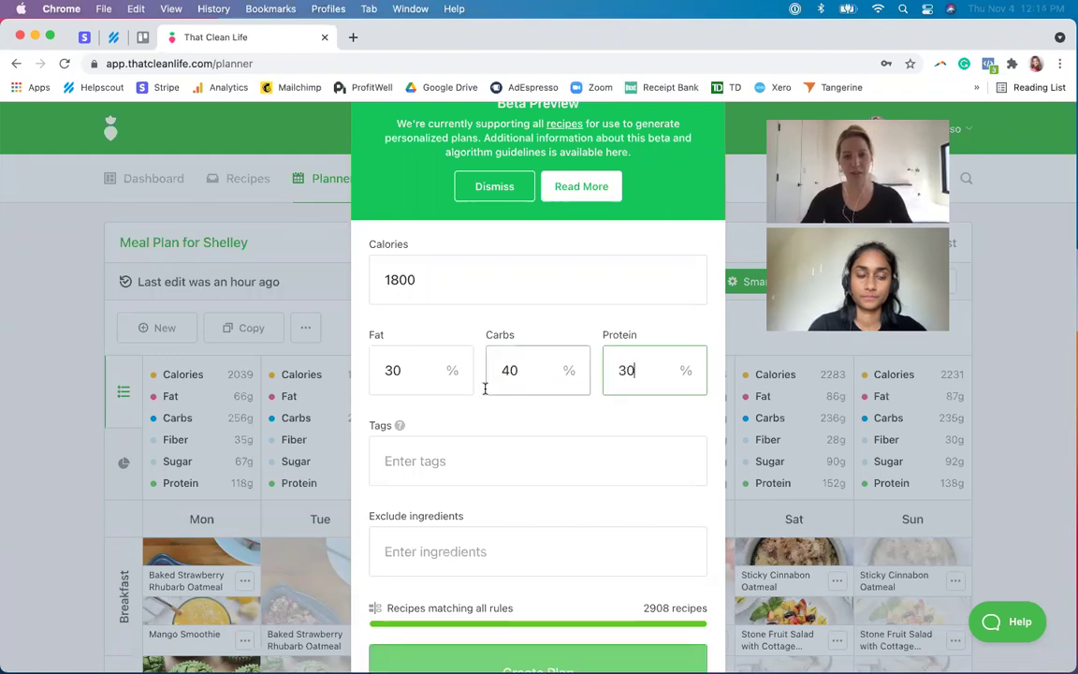
- Add the vegetarian and nightshadefree tags to the plan rules
click(458, 460)
text(veg)
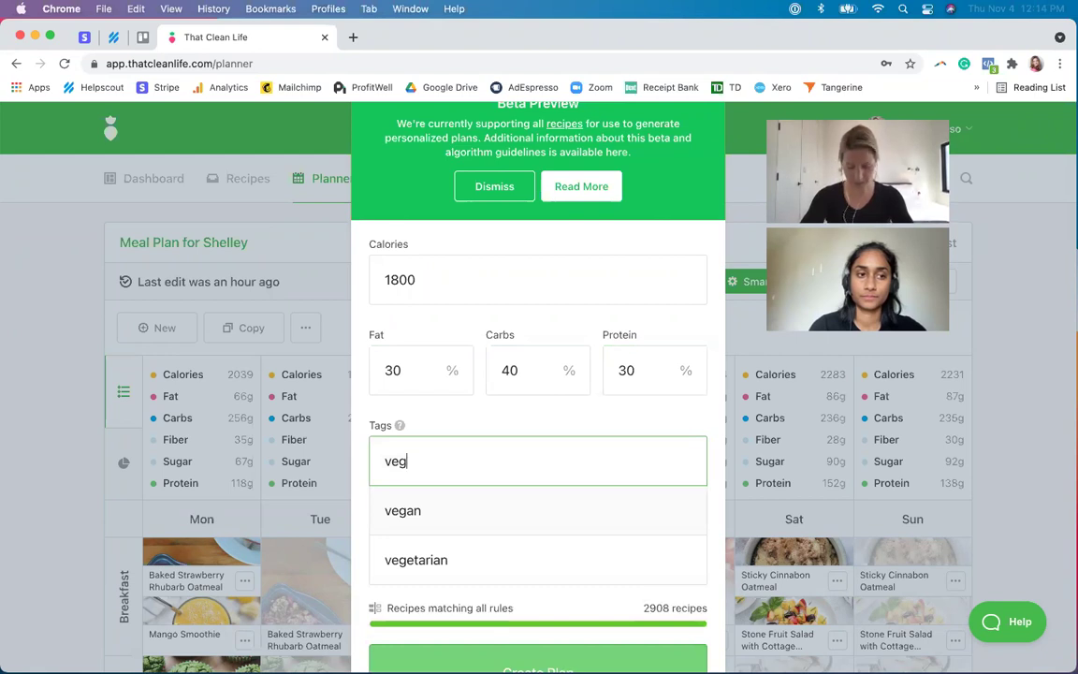
text(e)
click(438, 511)
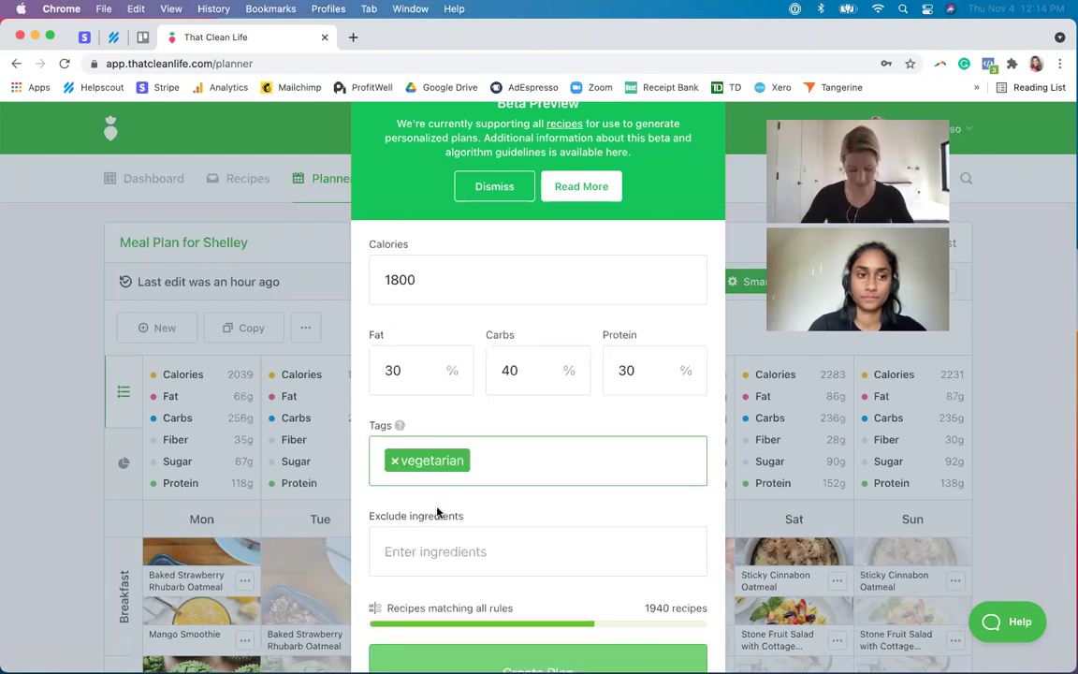
text(night)
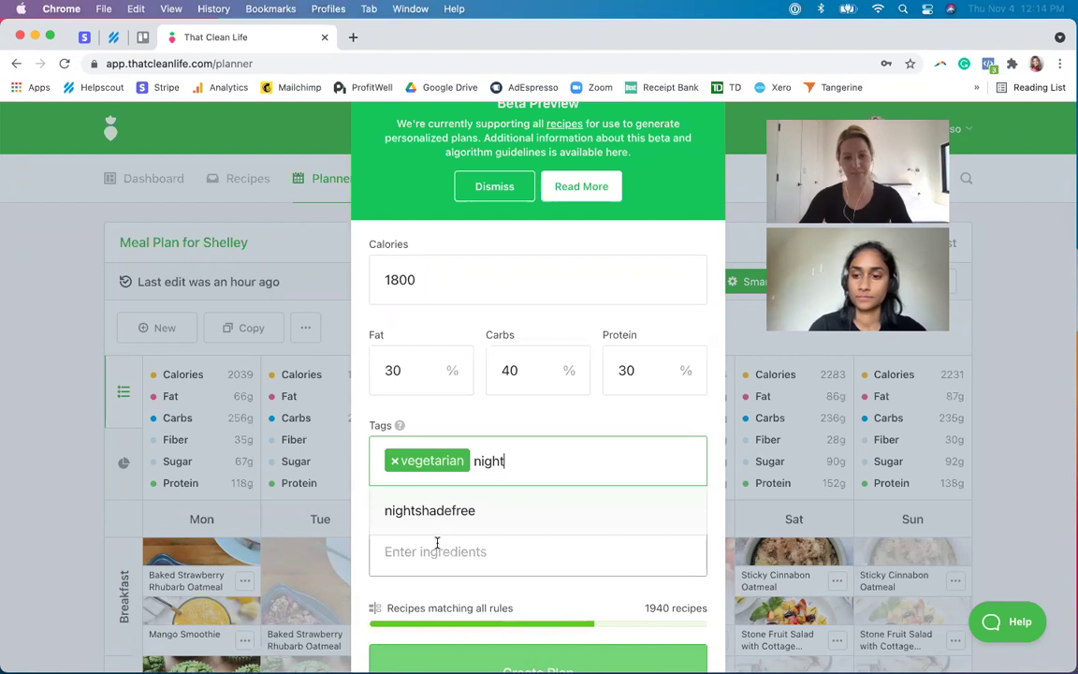
click(450, 513)
scroll(477, 562, down, 1)
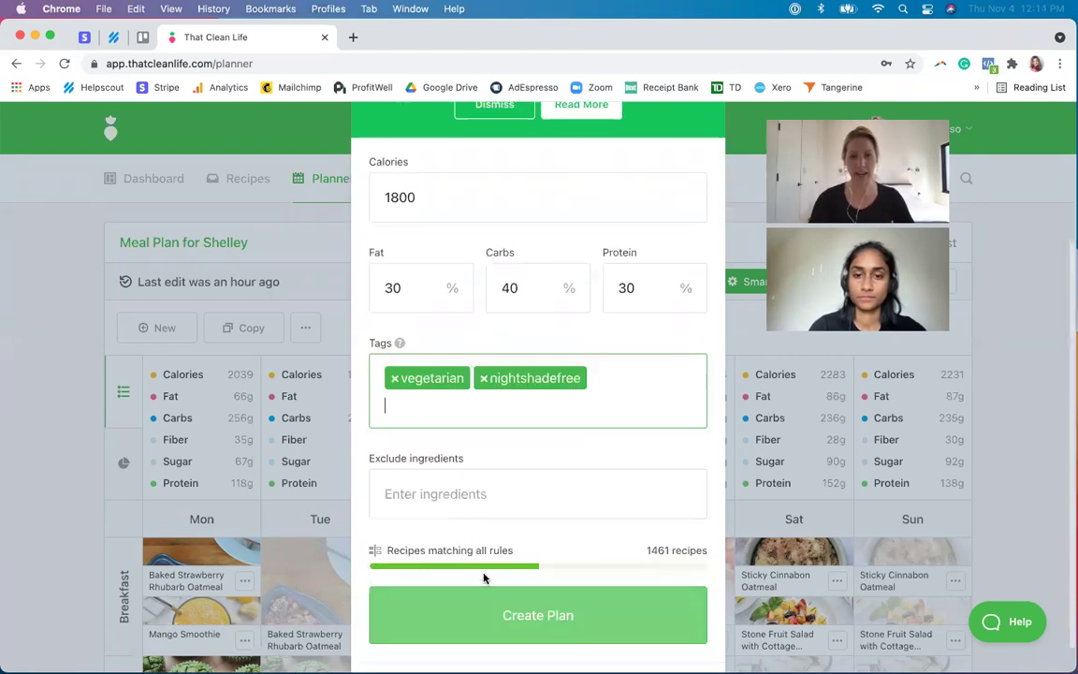
- Create the smart plan and scroll through the generated Monday–Sunday meals and daily totals
click(492, 614)
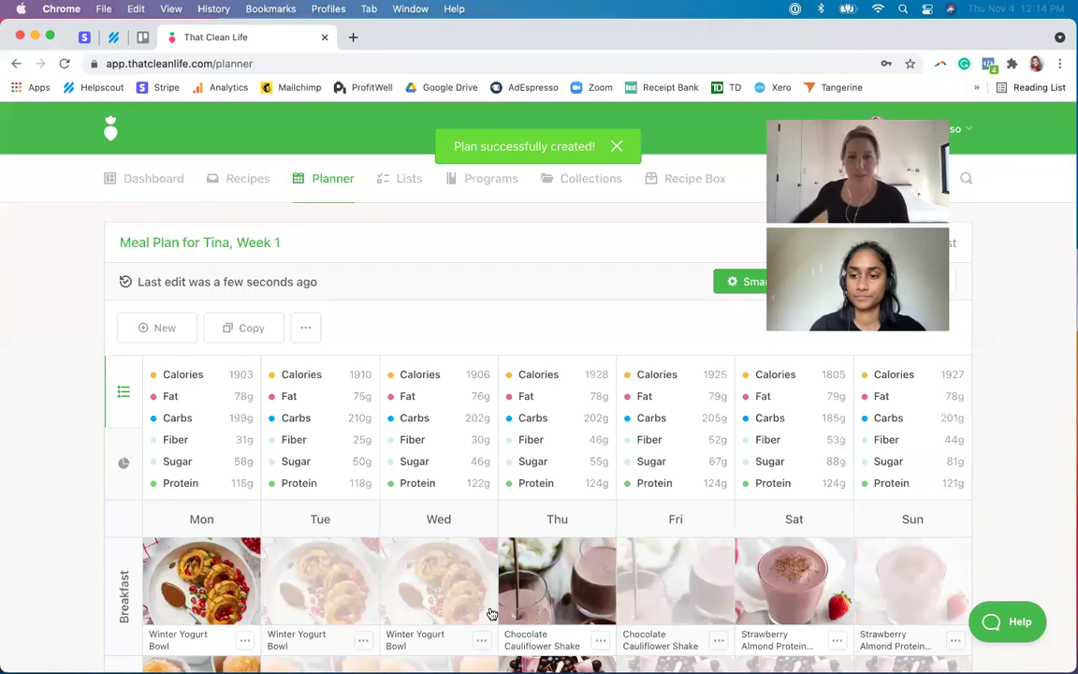
scroll(56, 565, down, 2)
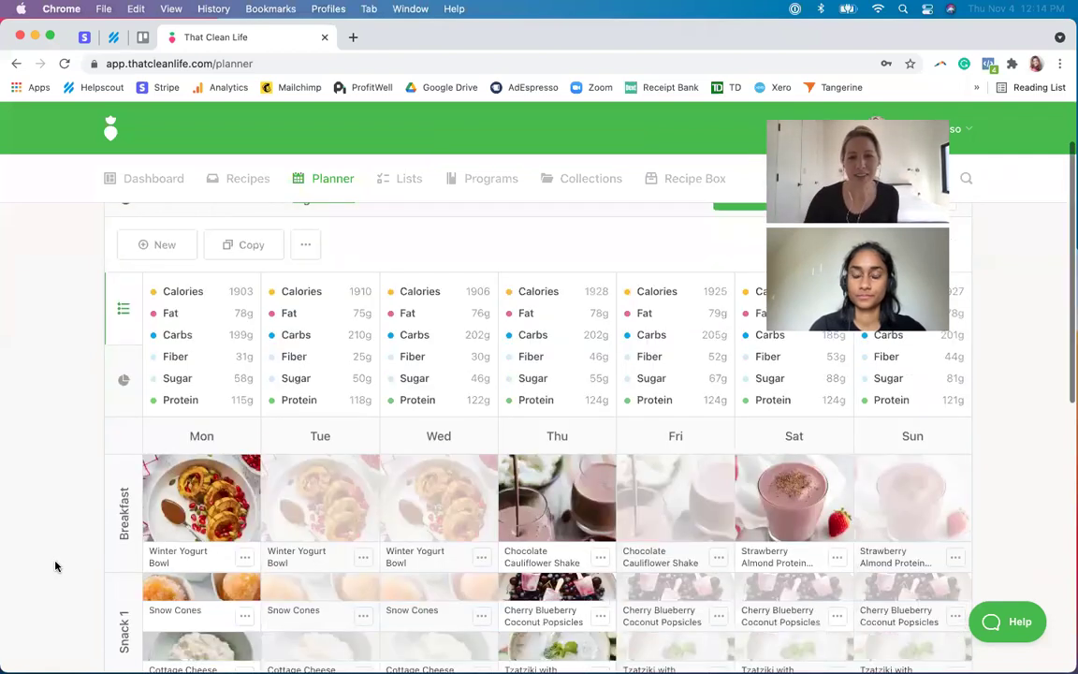
scroll(55, 566, down, 3)
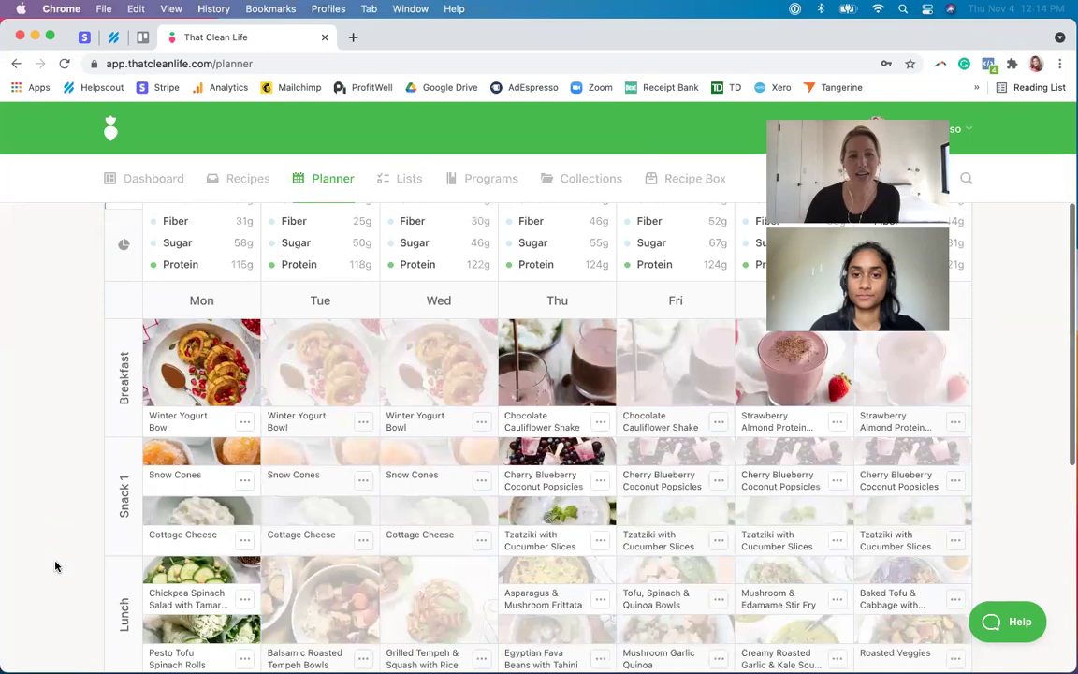
scroll(55, 566, down, 3)
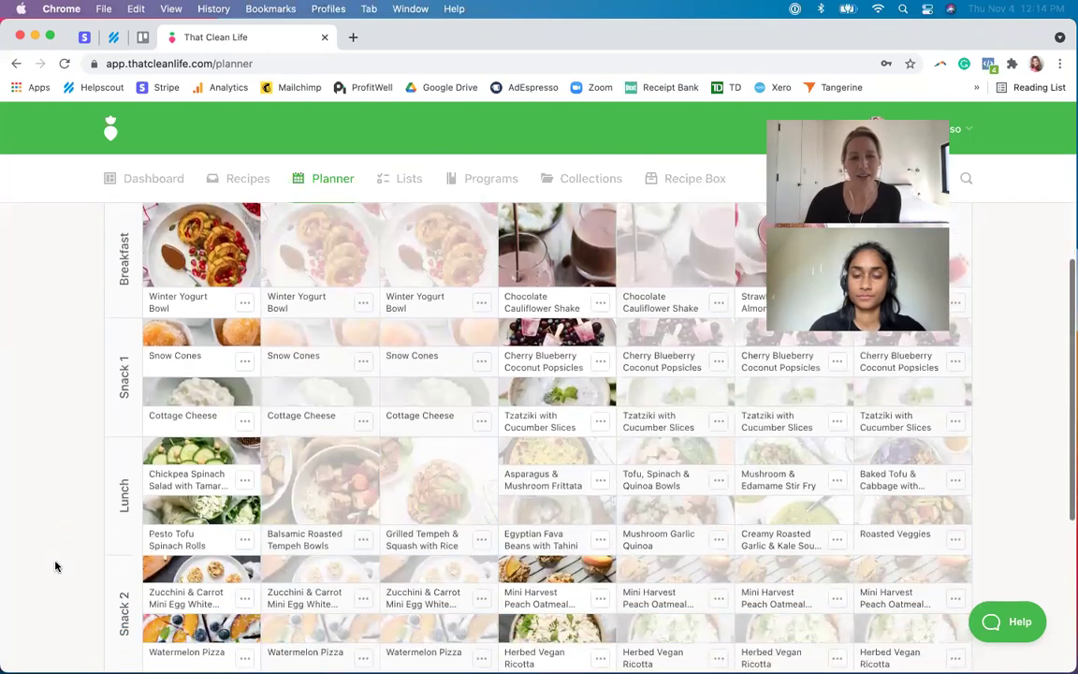
scroll(55, 566, down, 5)
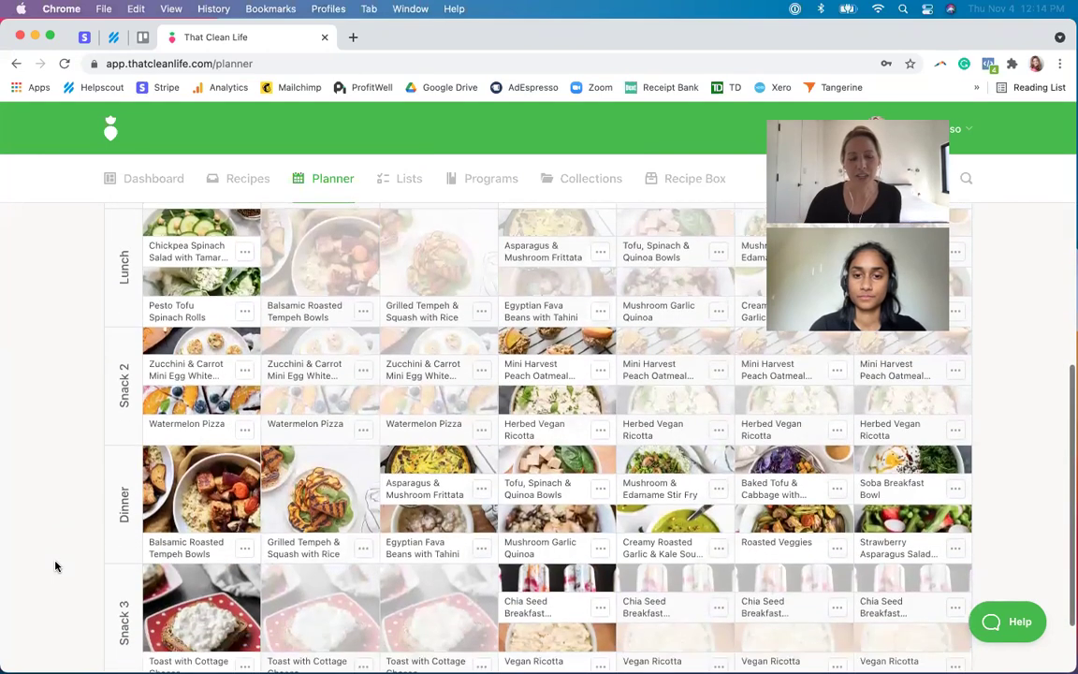
scroll(56, 566, down, 2)
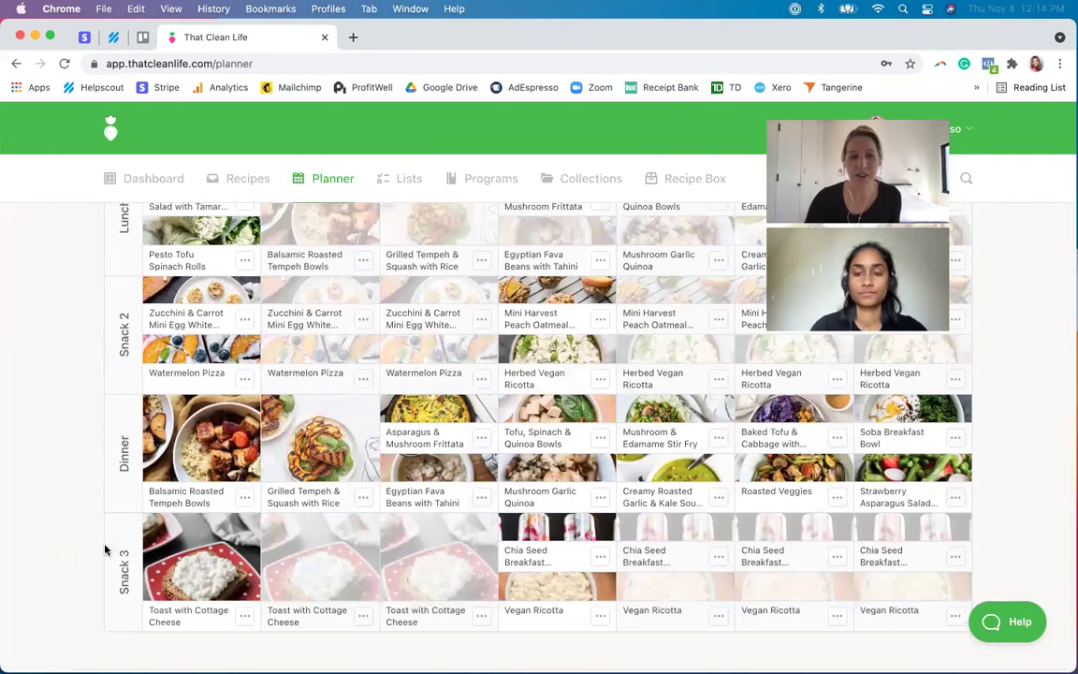
scroll(345, 535, up, 8)
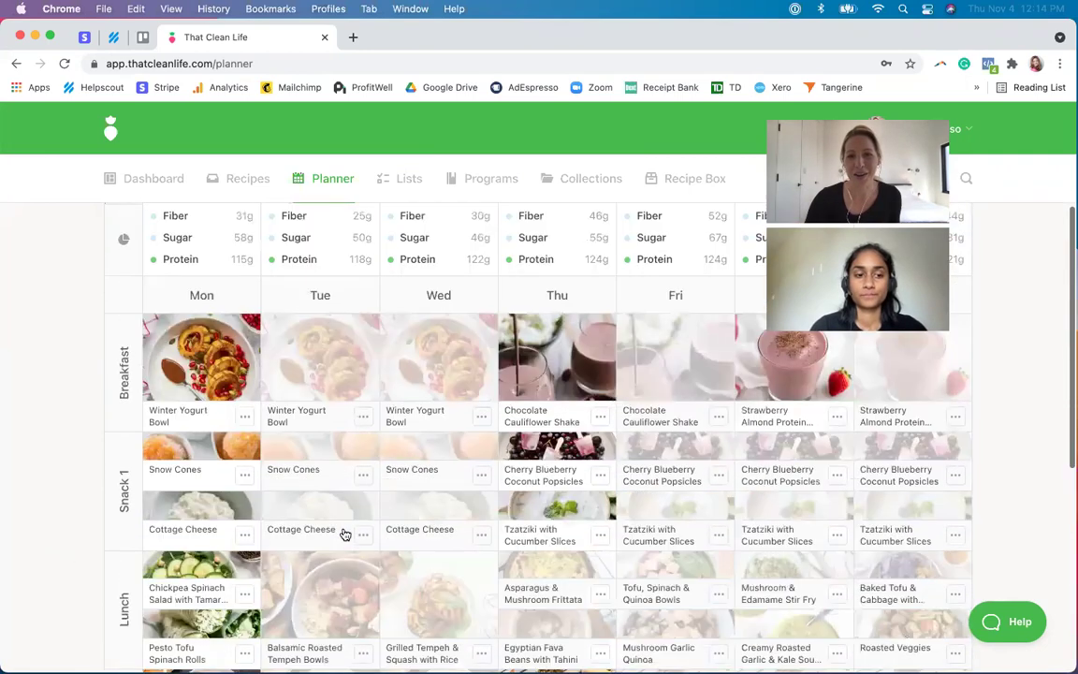
scroll(345, 534, up, 4)
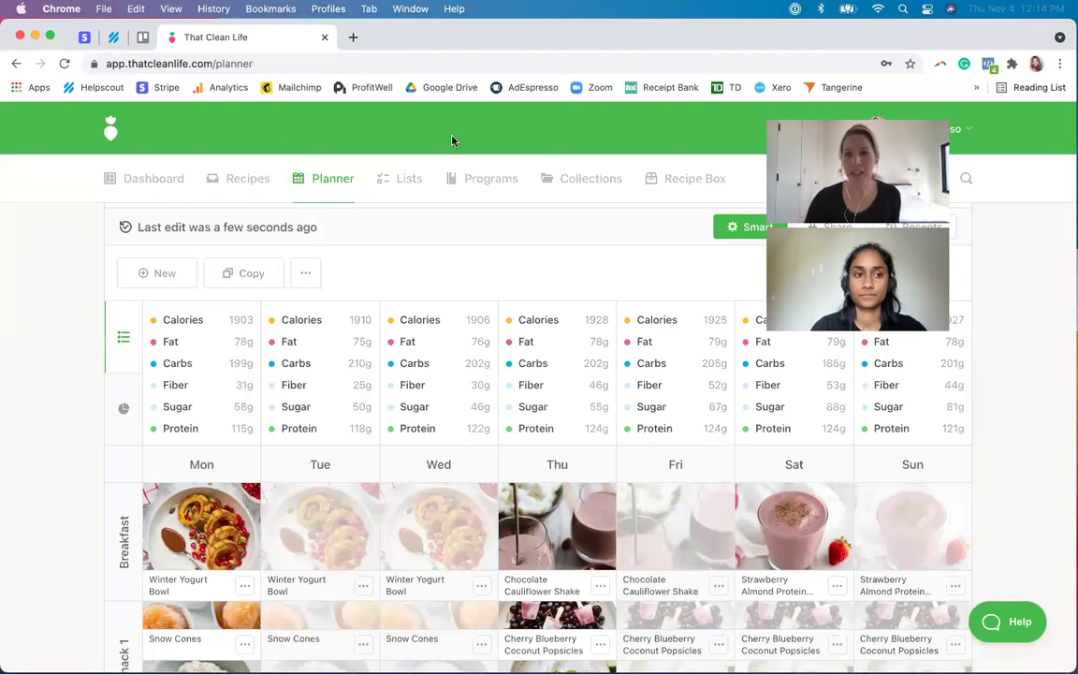
- Turn on link sharing for the Week 1 plan with exports allowed, and copy its link
click(832, 228)
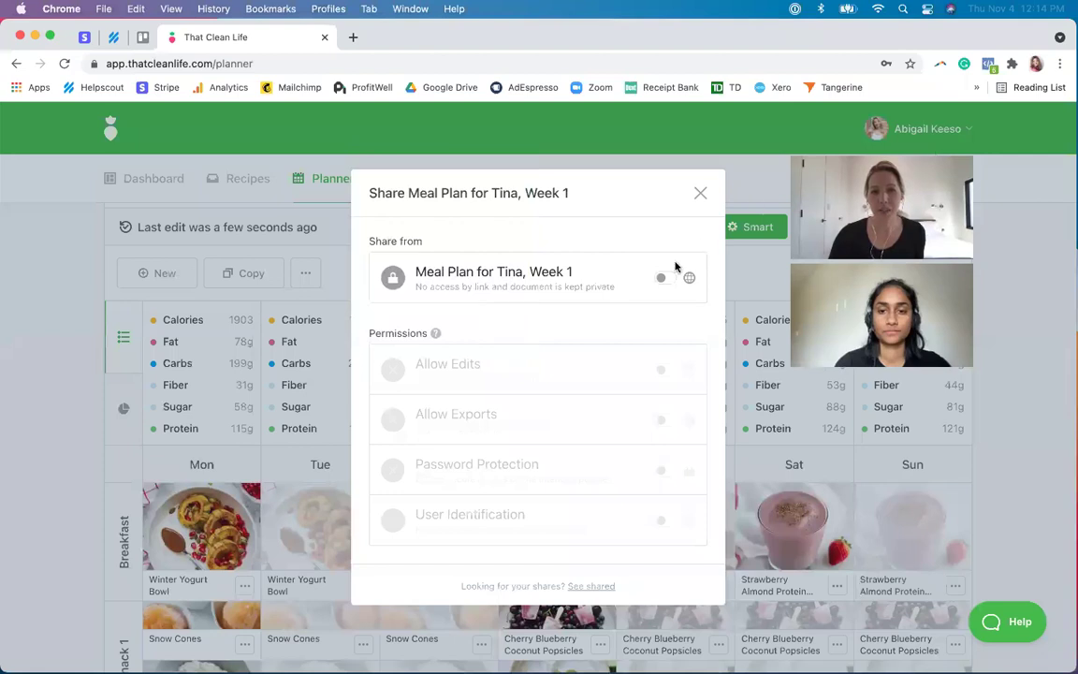
click(663, 281)
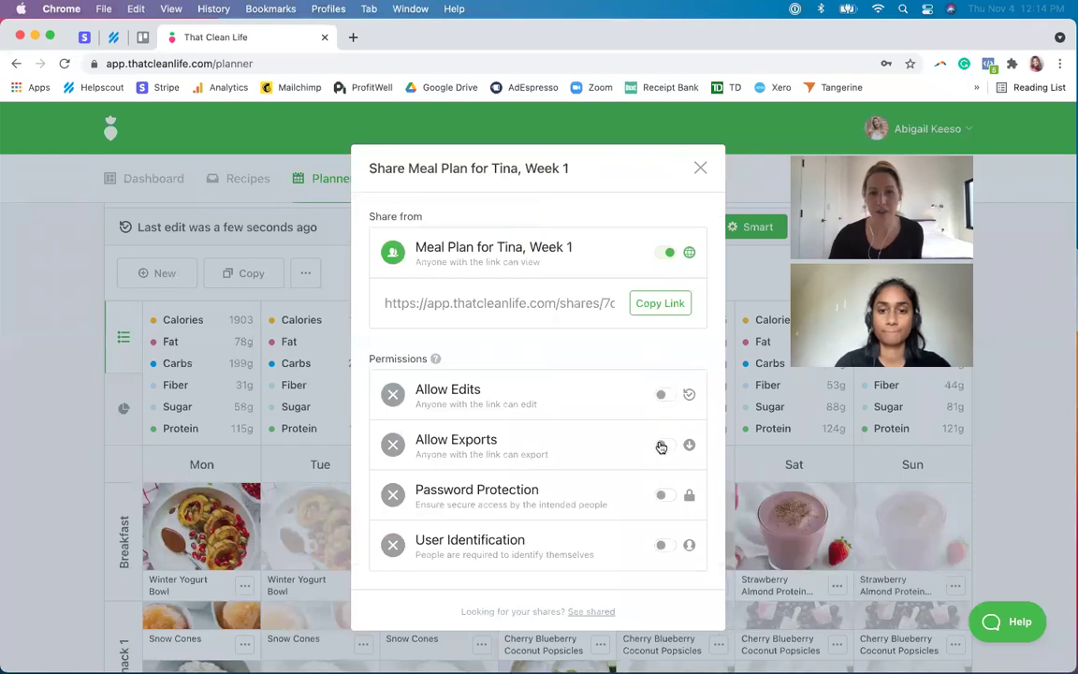
click(663, 446)
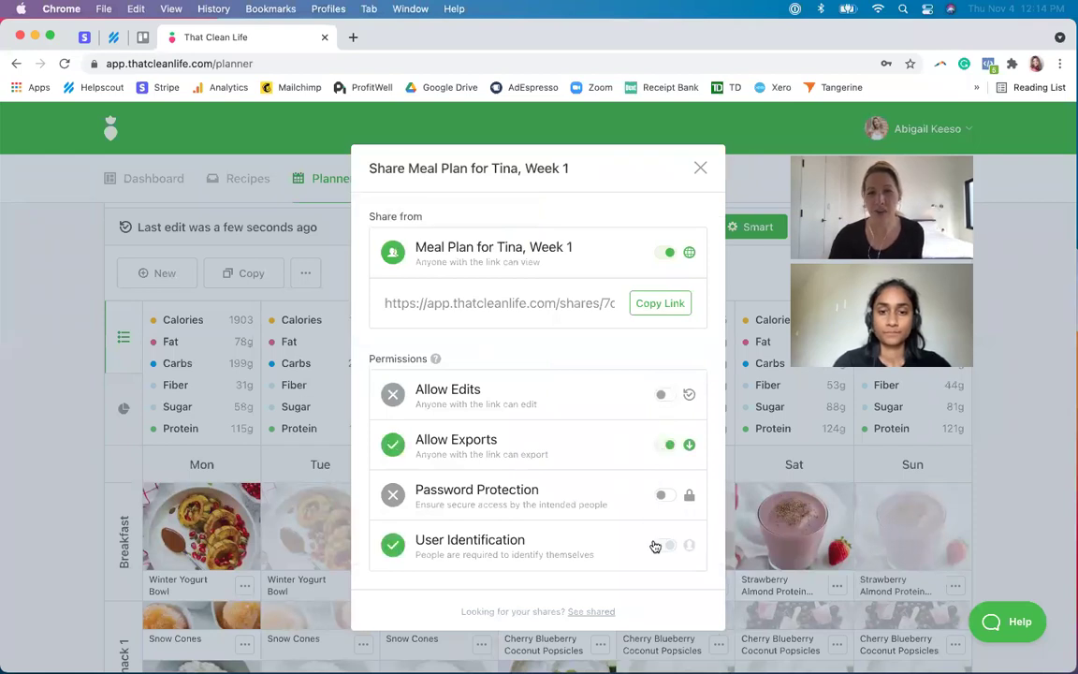
click(668, 310)
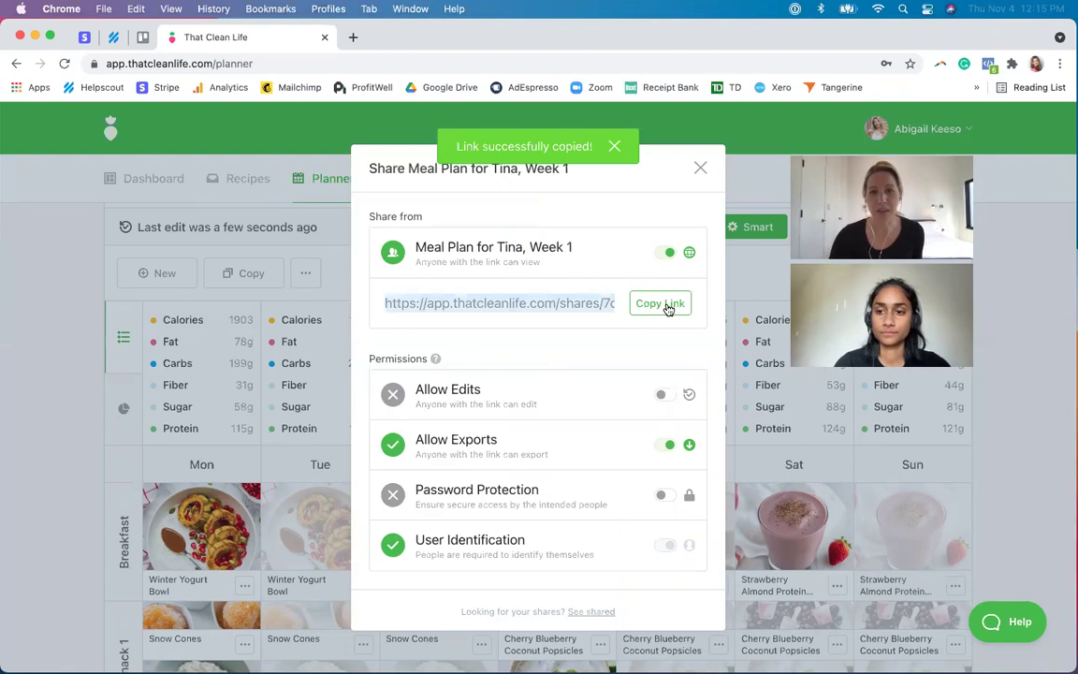
click(100, 8)
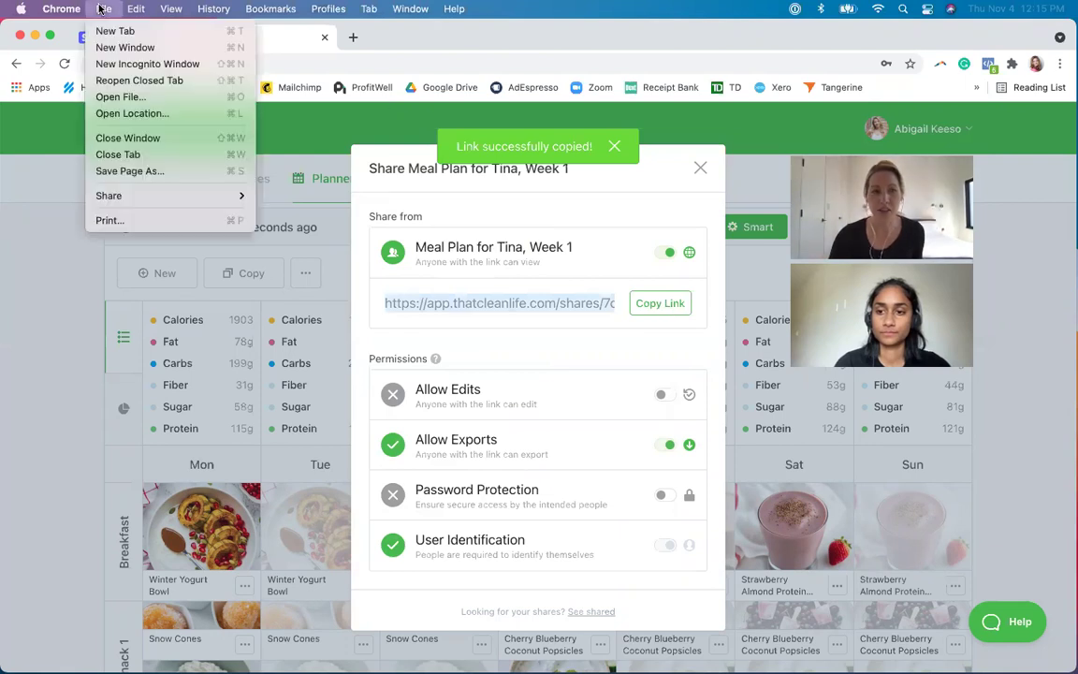
- Load the copied share link in a new private browser window
click(117, 64)
key(super+v)
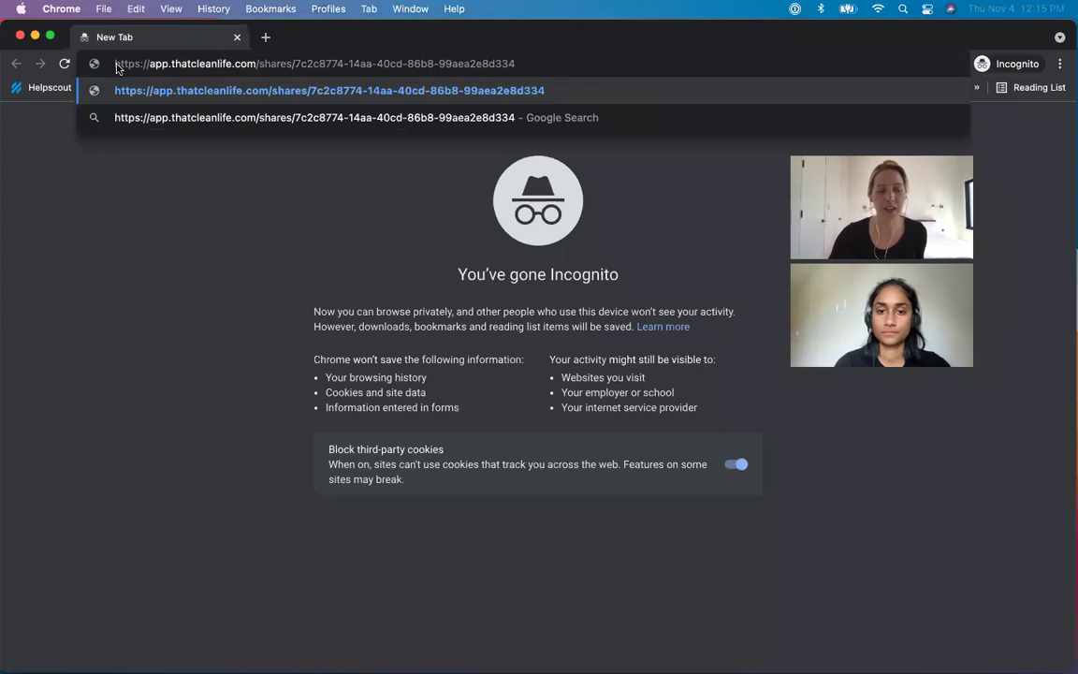
key(Return)
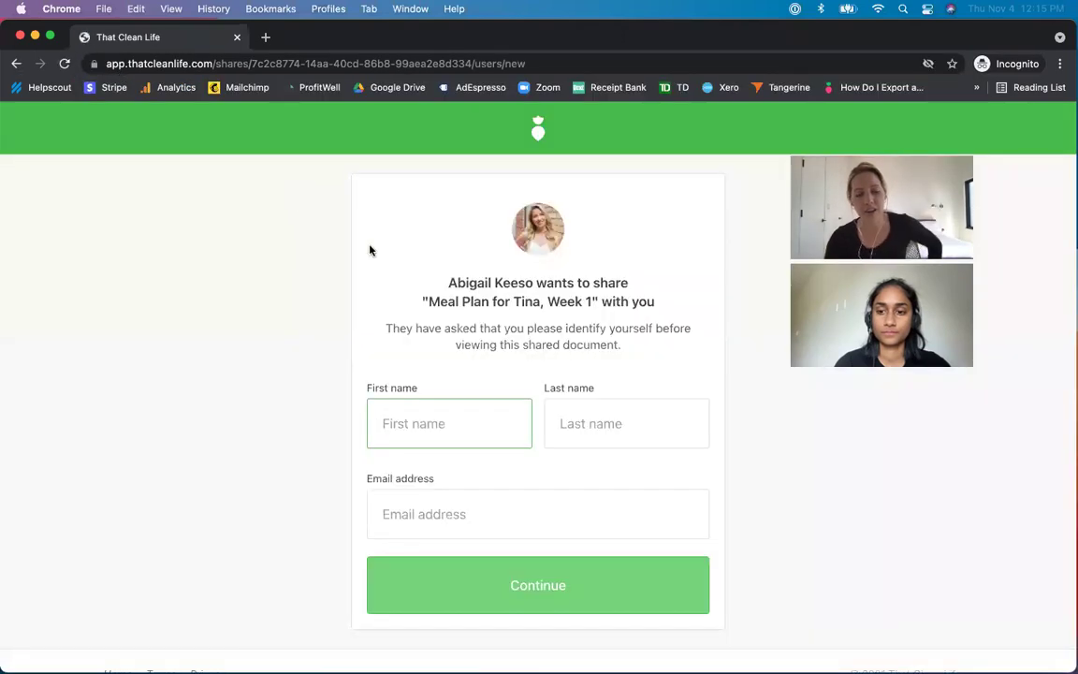
- Identify as the viewer with a first name, last name and email address, then continue
text(A)
key(Tab)
text(A)
click(570, 510)
text(A@gmail.com)
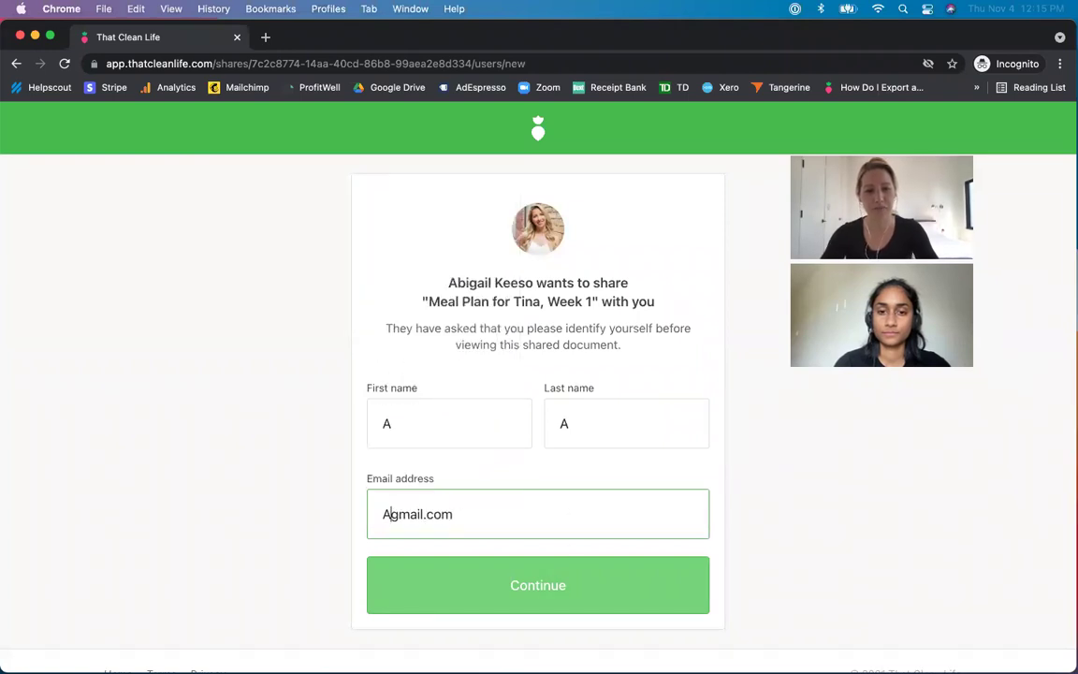
click(503, 569)
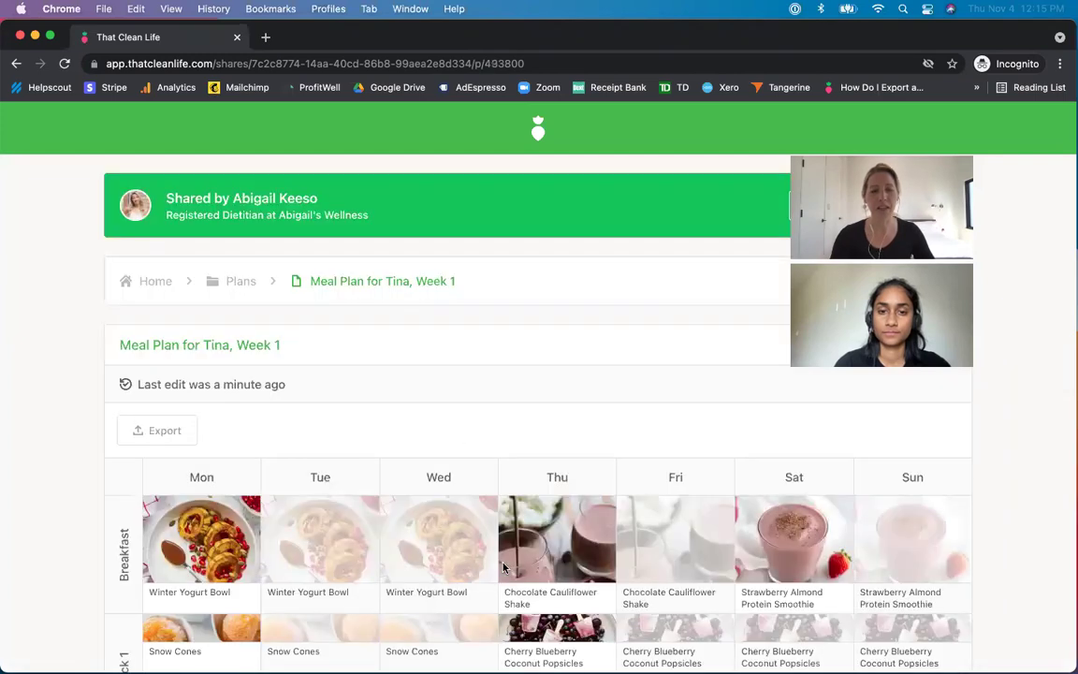
- Scroll through the shared plan and open Monday breakfast's Winter Yogurt Bowl recipe
scroll(458, 447, down, 1)
scroll(436, 435, down, 2)
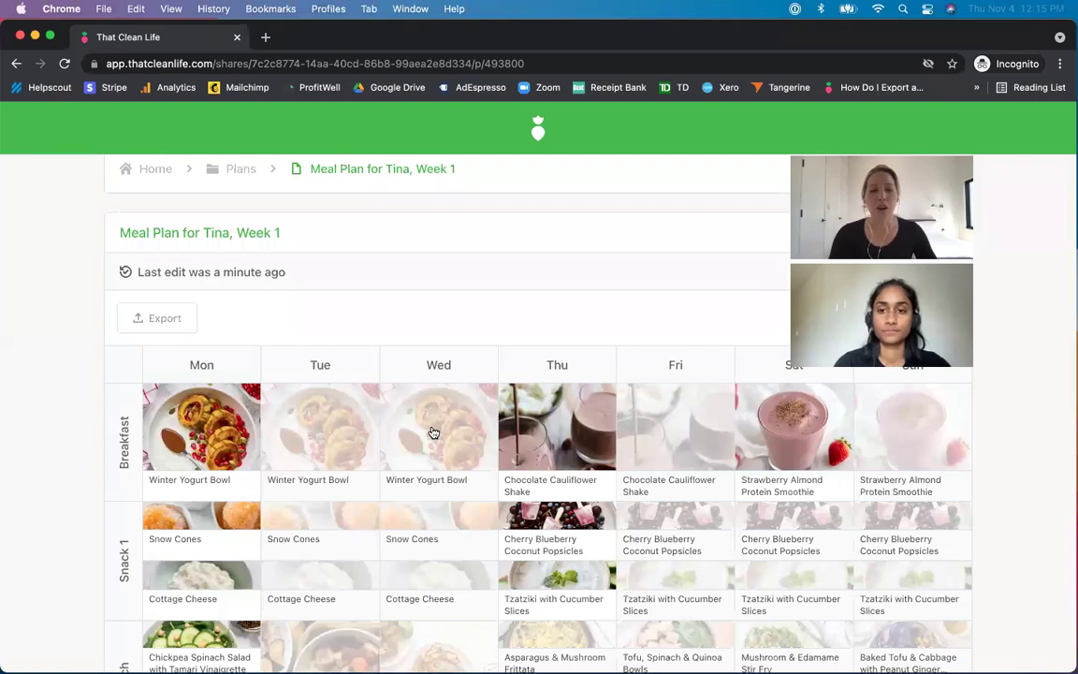
scroll(216, 431, down, 1)
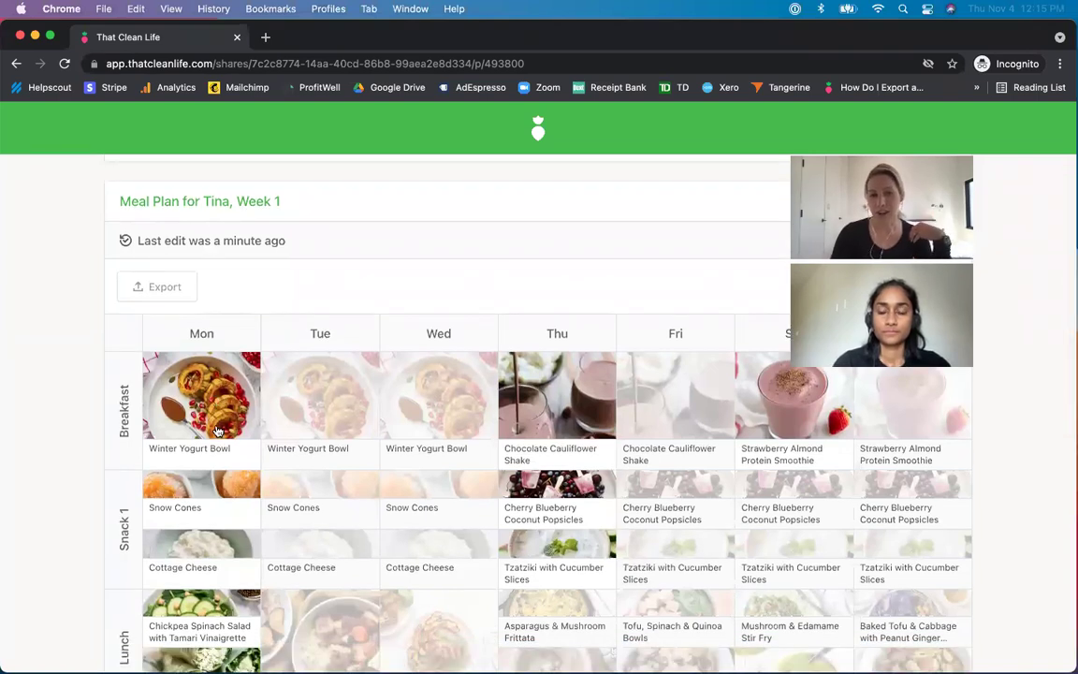
scroll(216, 430, down, 1)
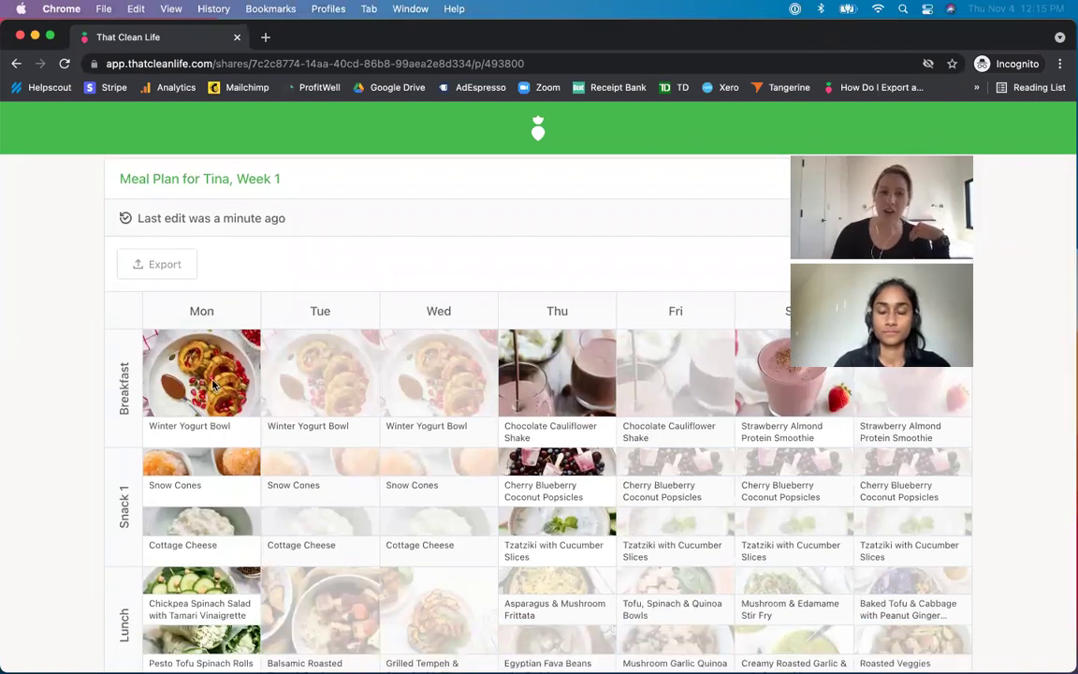
click(214, 385)
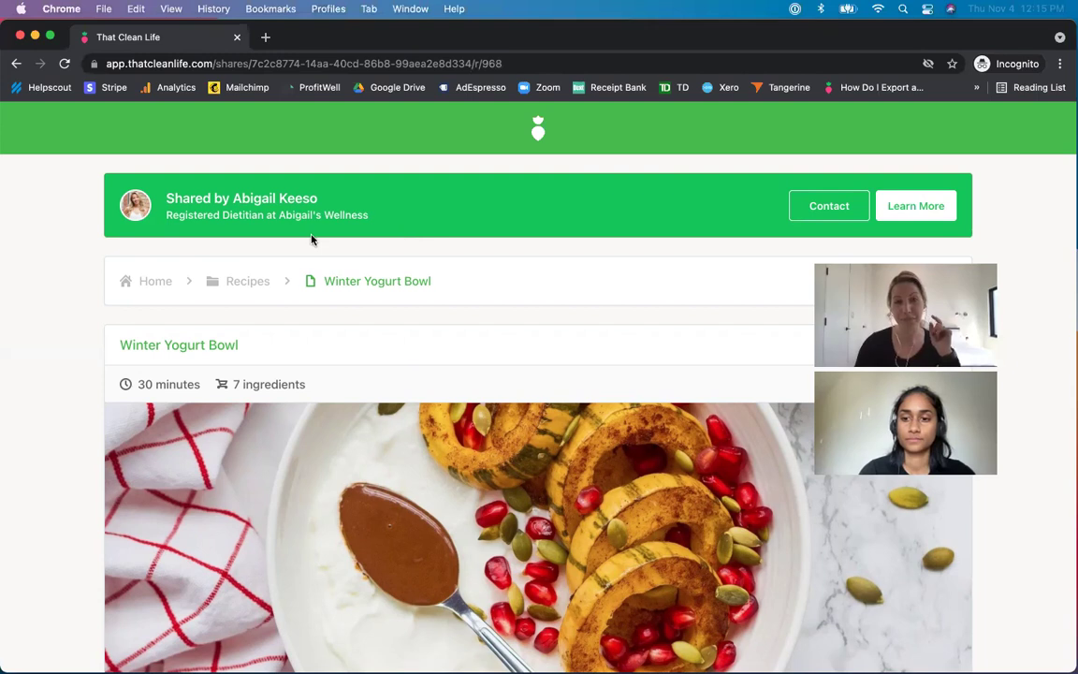
- Return to the shared home, browse its Recipes list, and reopen the Meal Plan for Week 1
scroll(211, 270, down, 1)
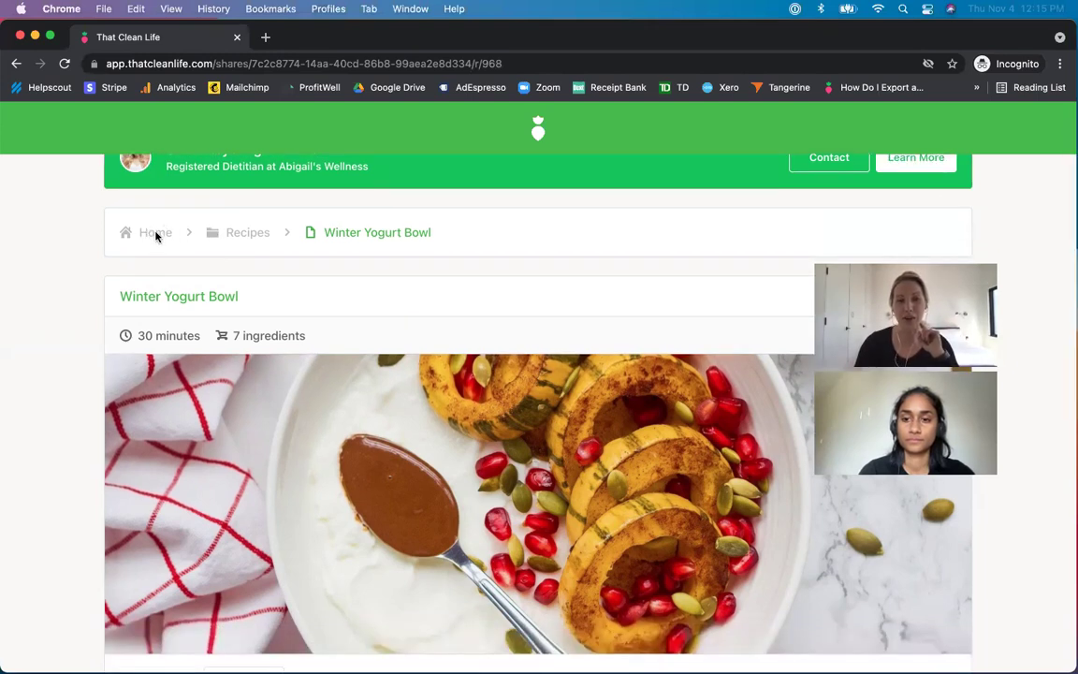
click(156, 234)
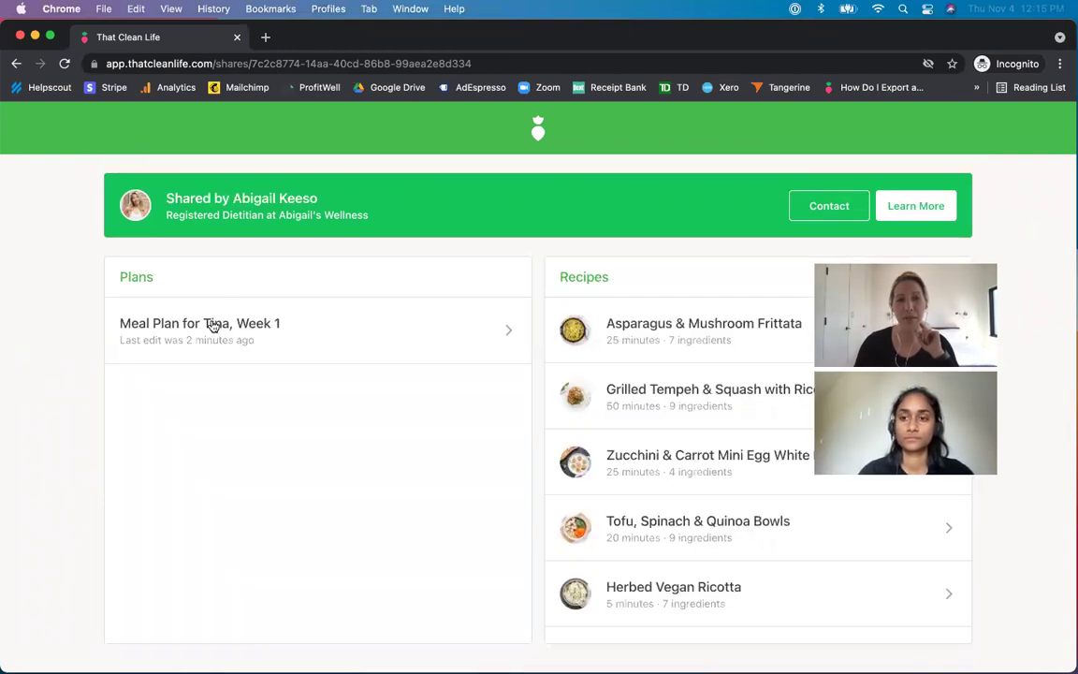
scroll(614, 368, down, 3)
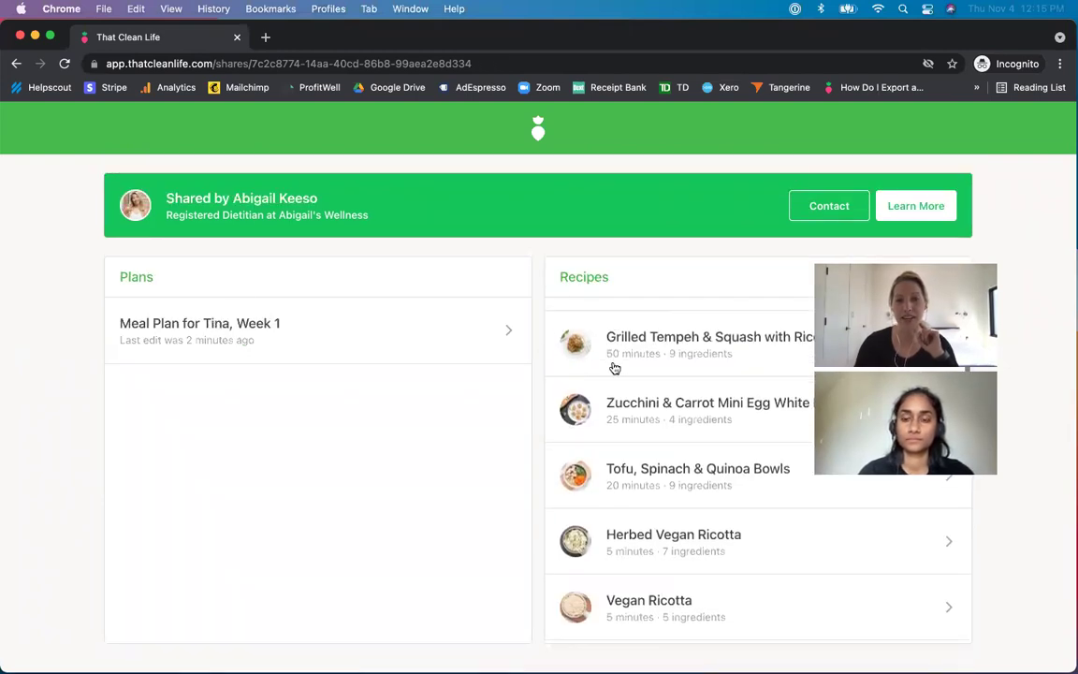
scroll(614, 368, down, 5)
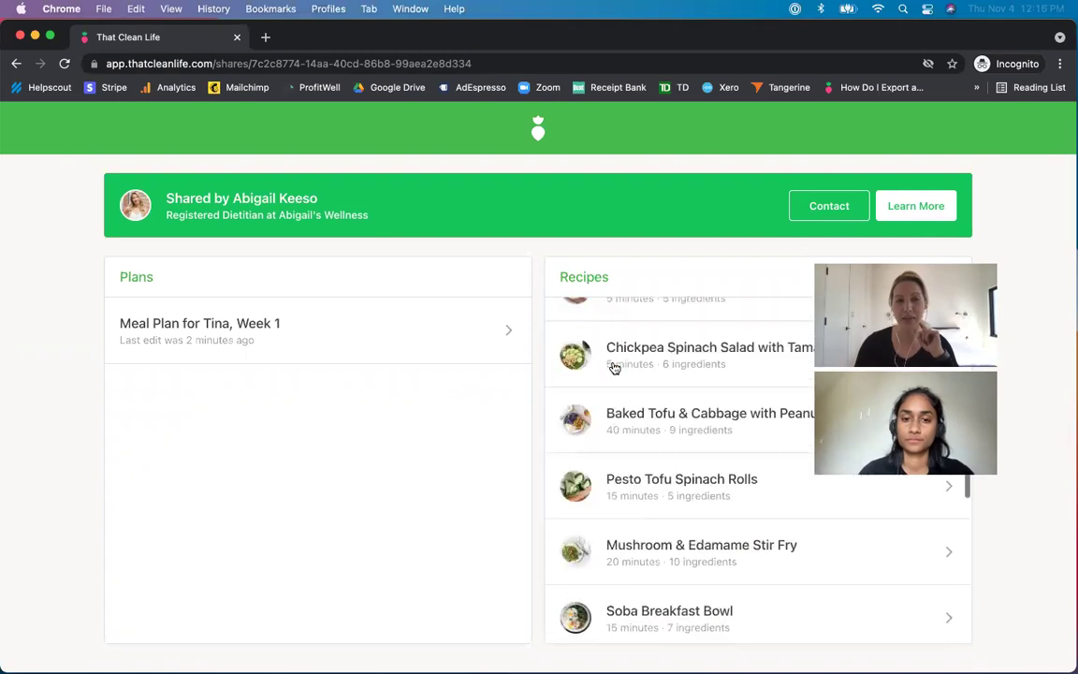
scroll(616, 390, up, 3)
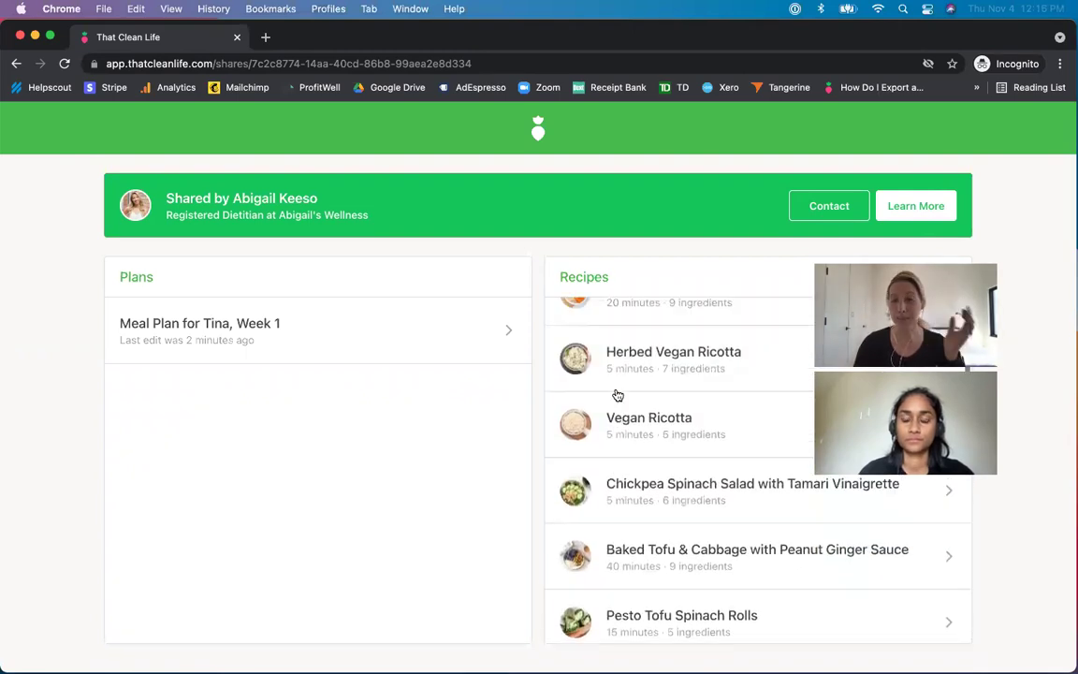
scroll(617, 395, up, 5)
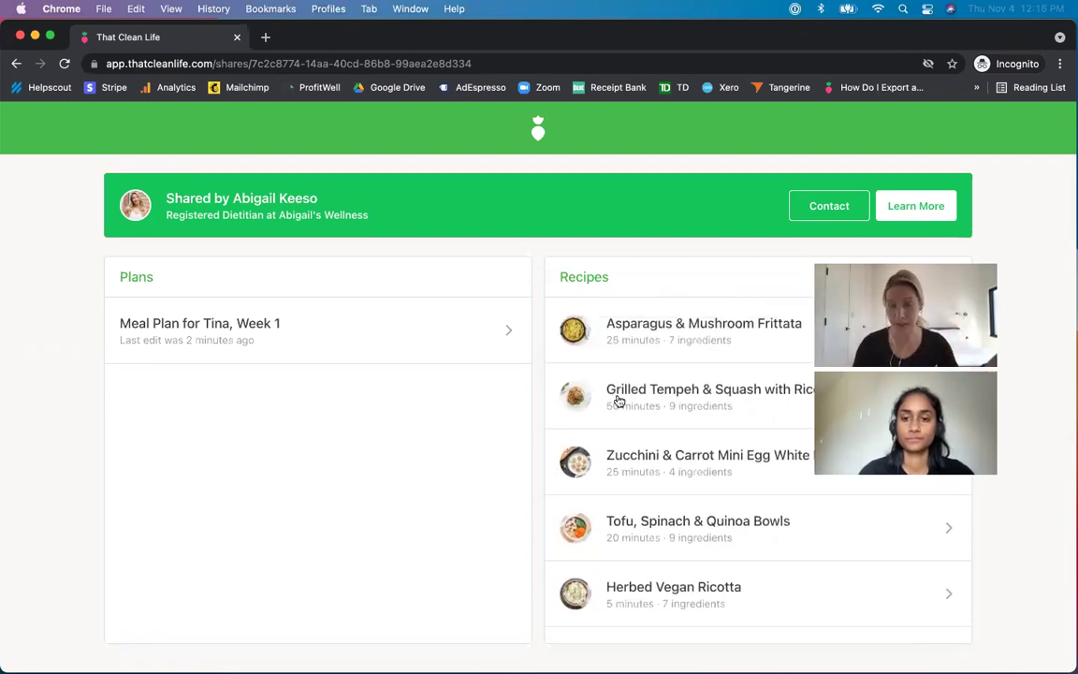
scroll(618, 395, down, 8)
scroll(630, 442, down, 8)
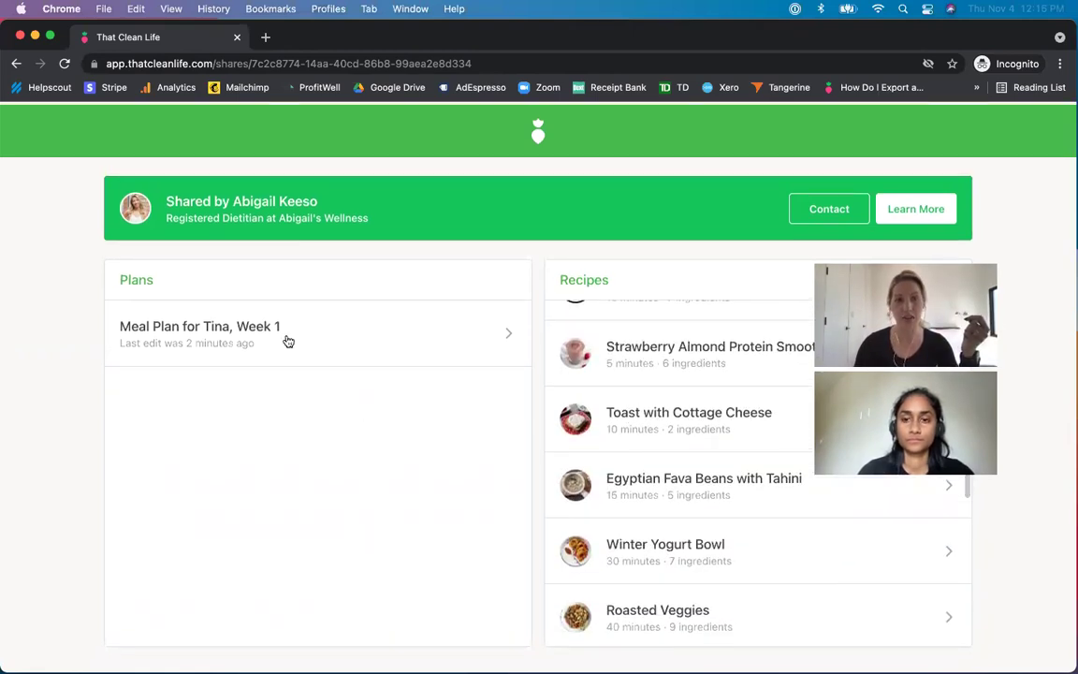
click(273, 325)
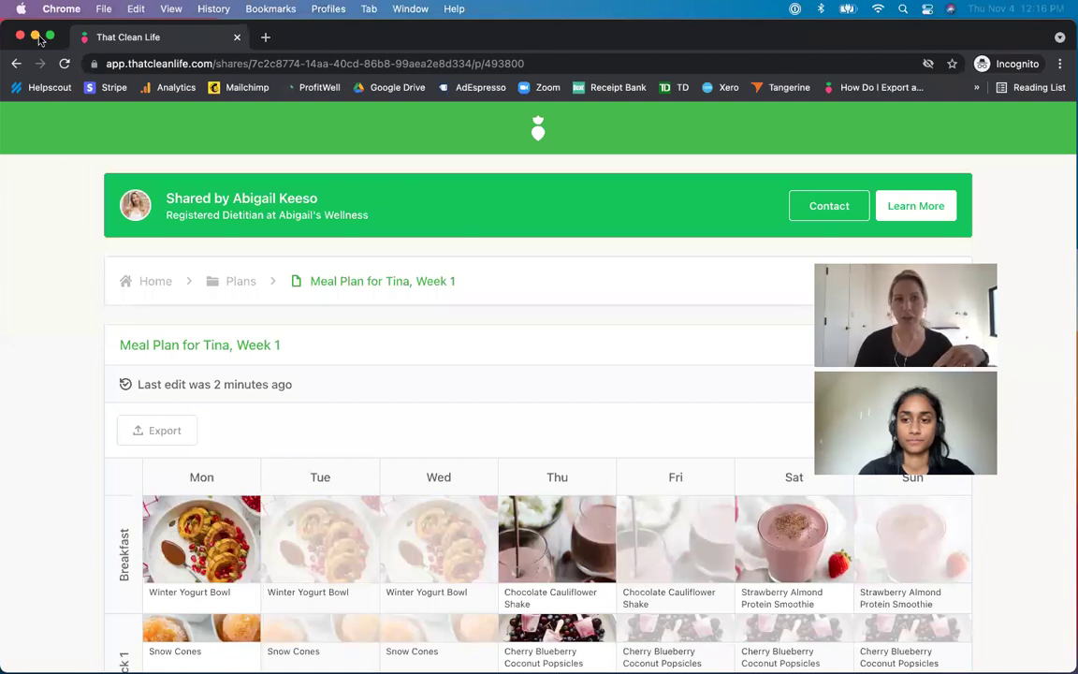
click(35, 36)
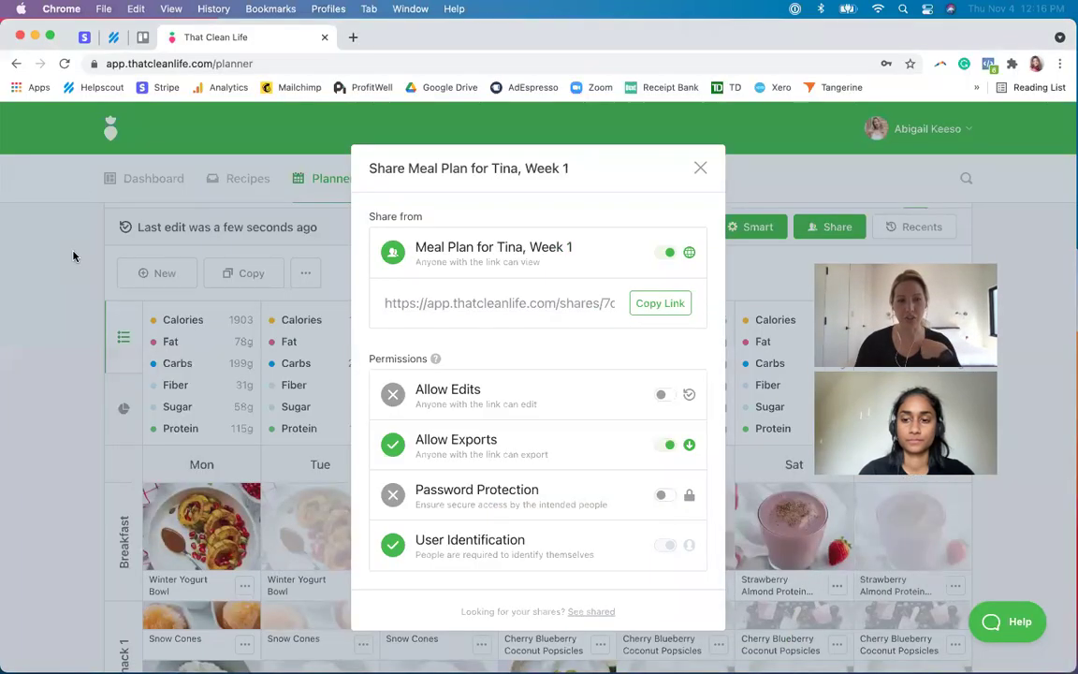
- Swap the Winter Yogurt Bowl breakfast on every day for another recipe
click(75, 257)
scroll(101, 403, down, 3)
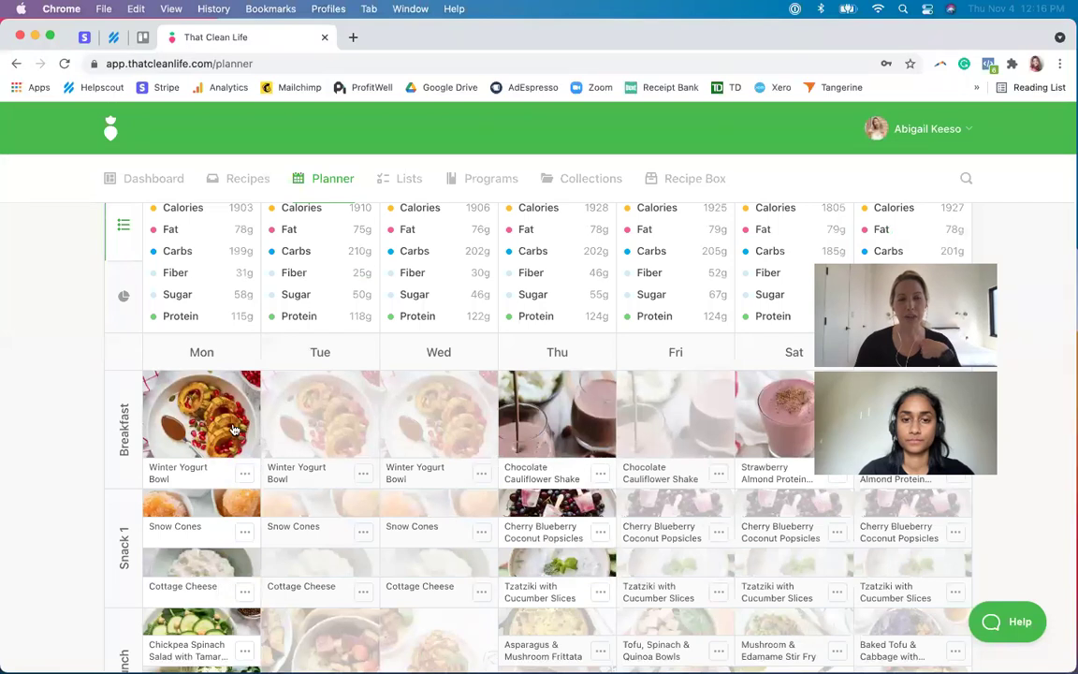
click(245, 472)
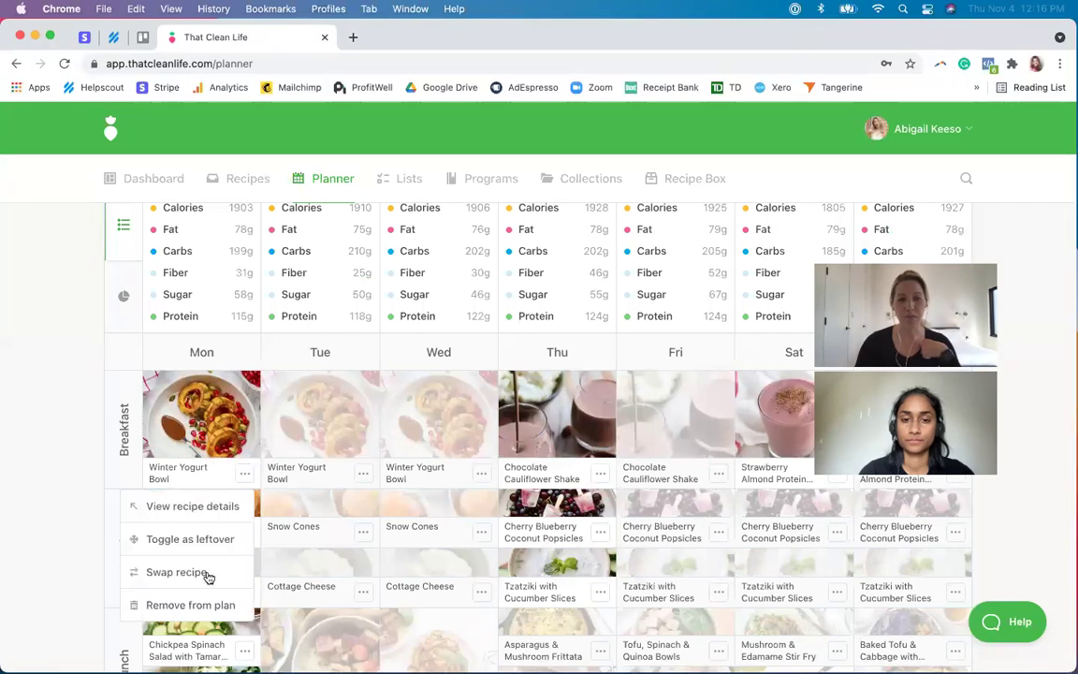
click(178, 572)
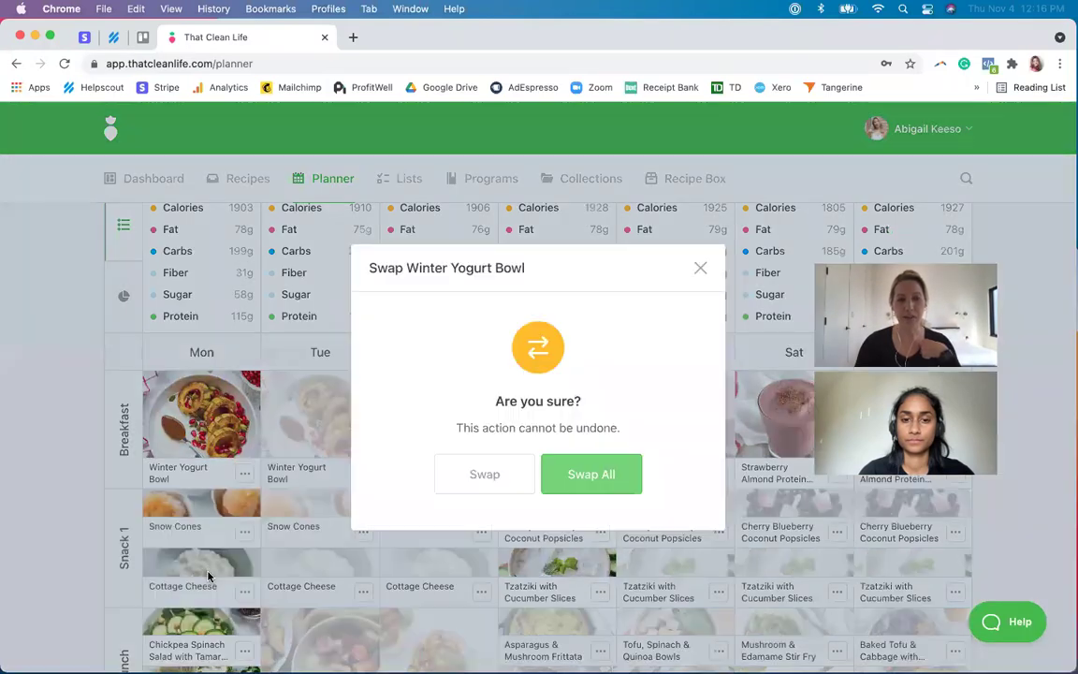
click(591, 477)
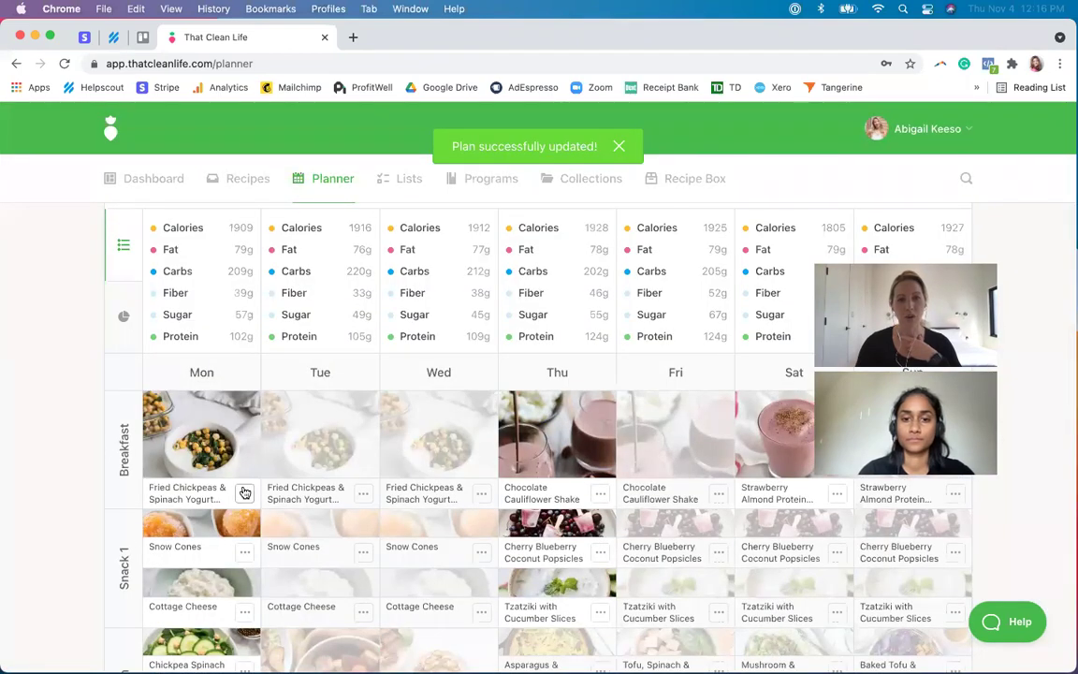
- Swap the Fried Chickpeas & Spinach Yogurt Bowl on every day for Eggs & Avocado Snack Box
click(245, 492)
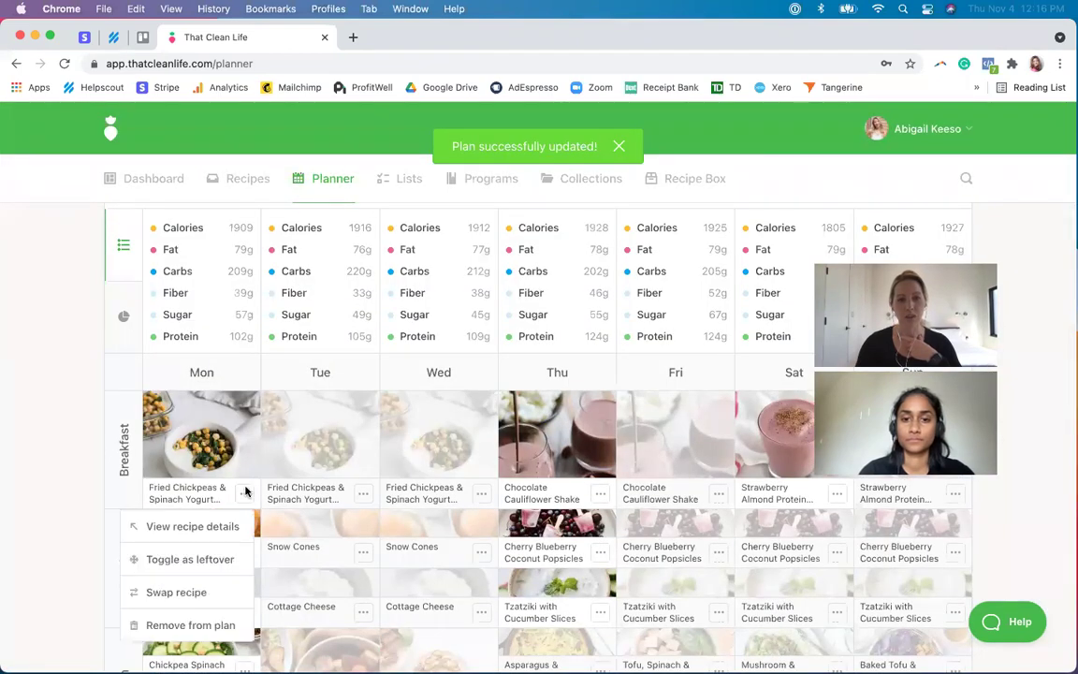
click(199, 591)
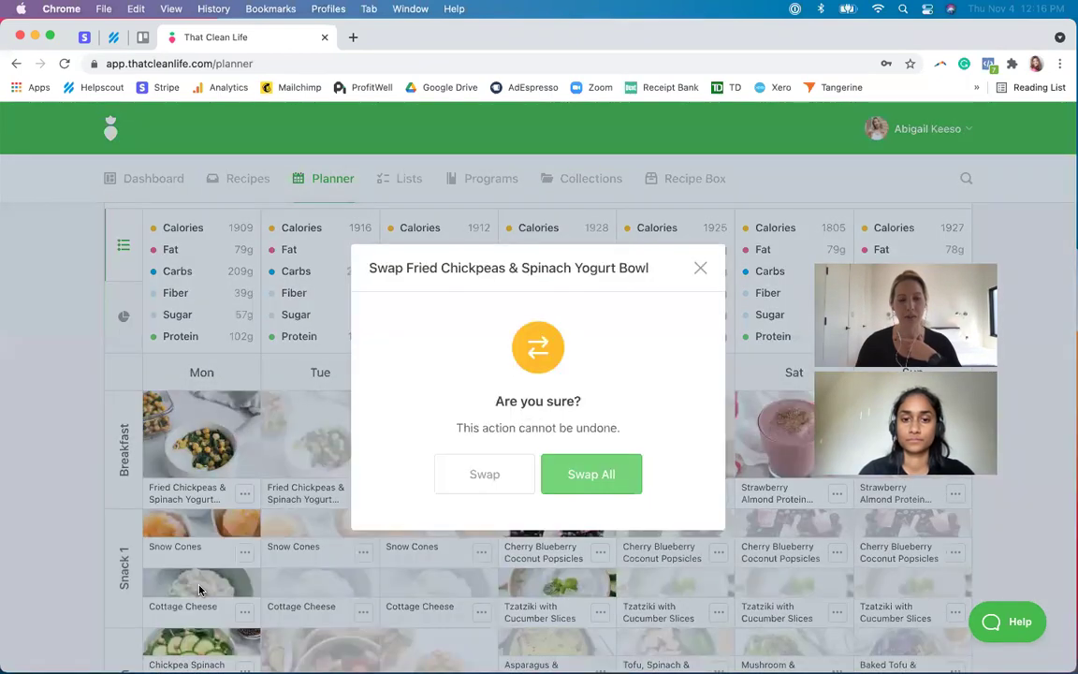
click(590, 476)
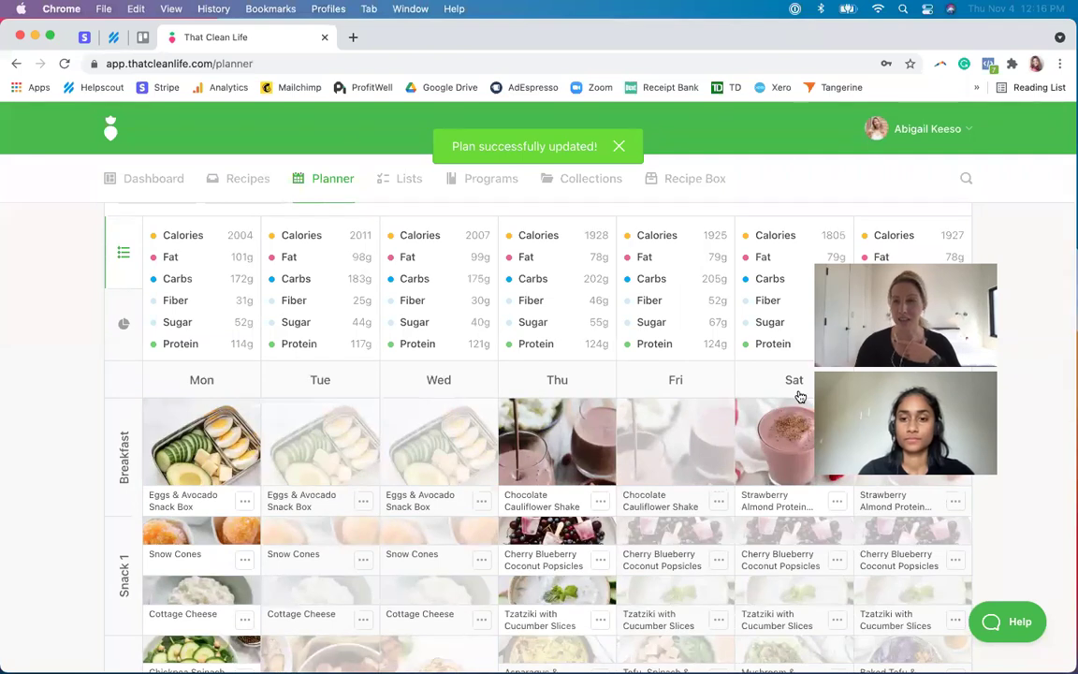
scroll(800, 397, up, 3)
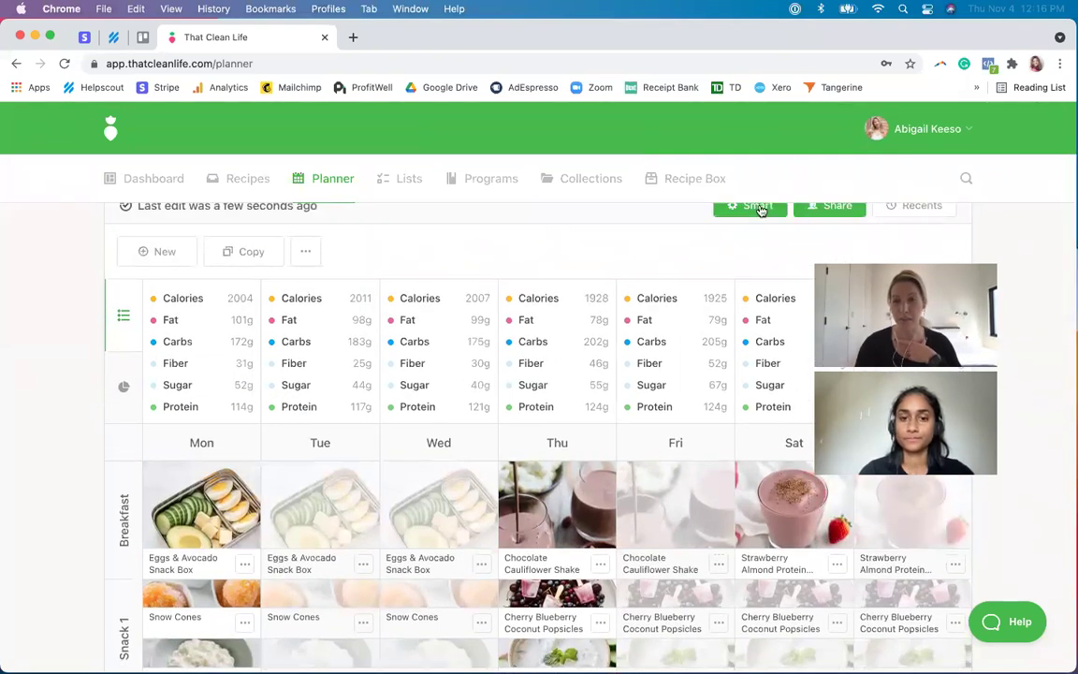
click(758, 207)
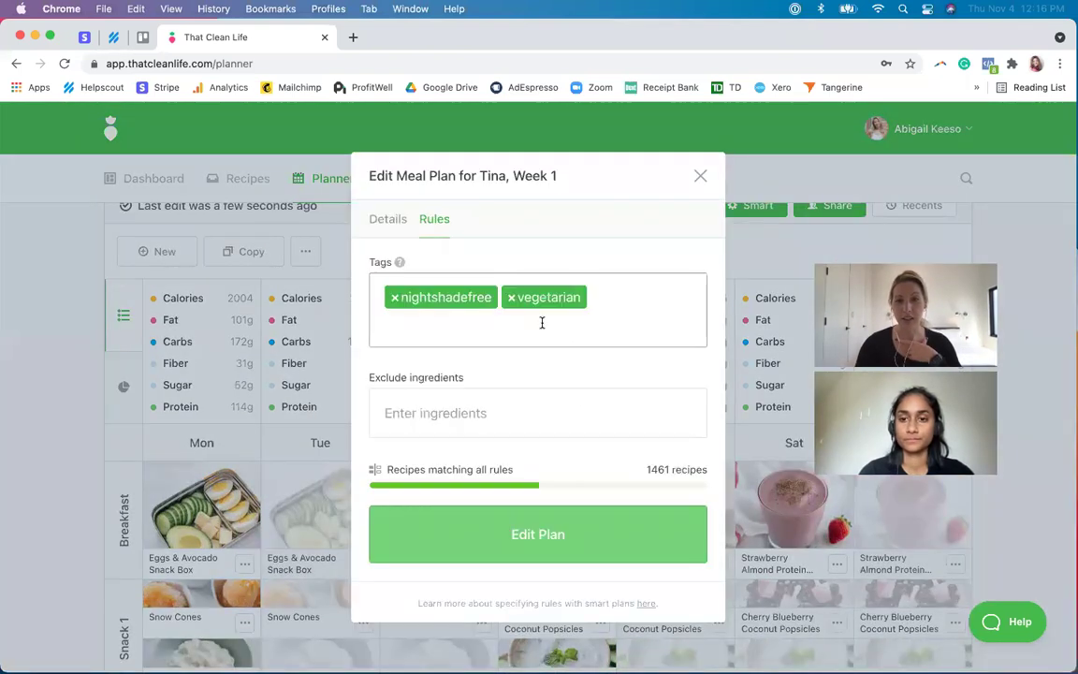
- Close the smart rules and confirm the Eggs & Avocado breakfasts in the client view, then close it
click(700, 176)
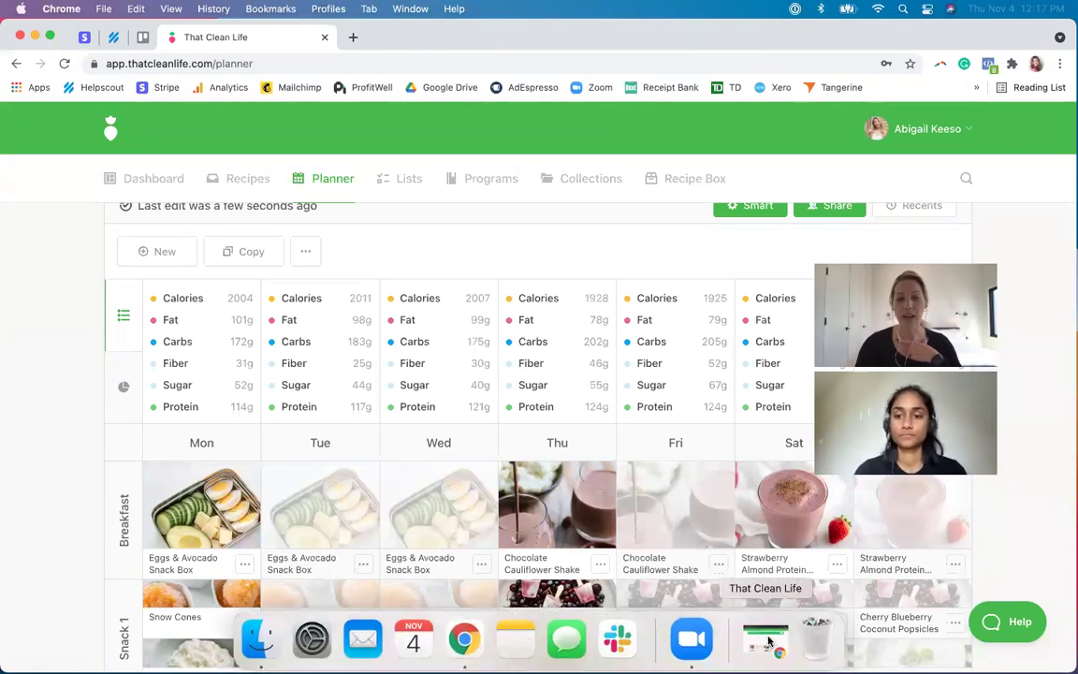
click(769, 641)
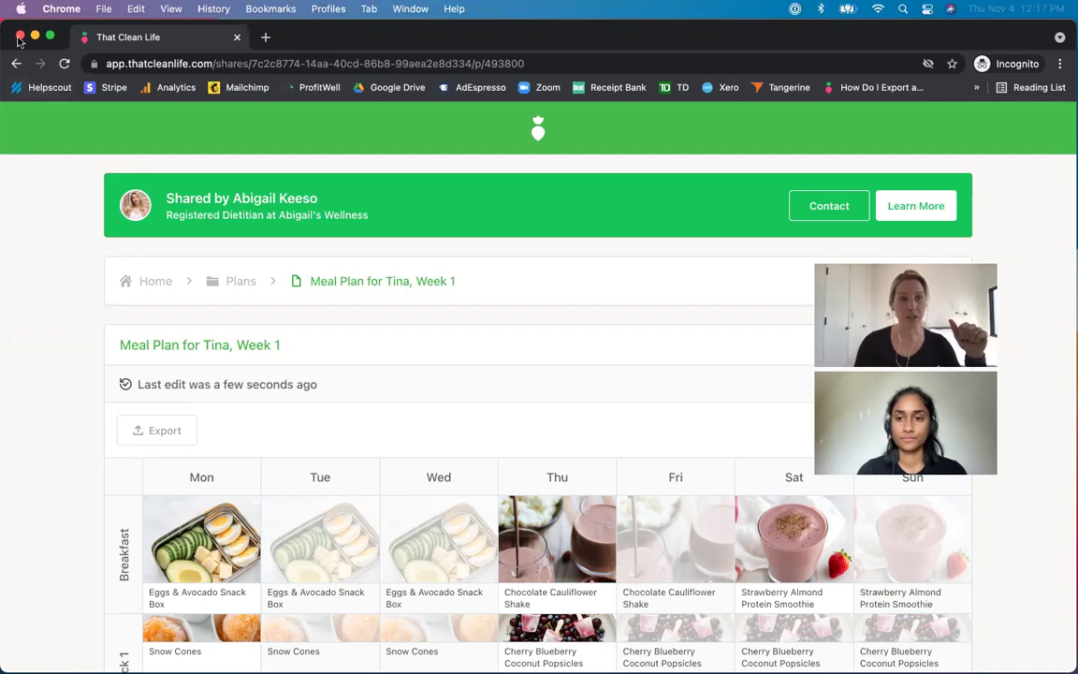
click(19, 37)
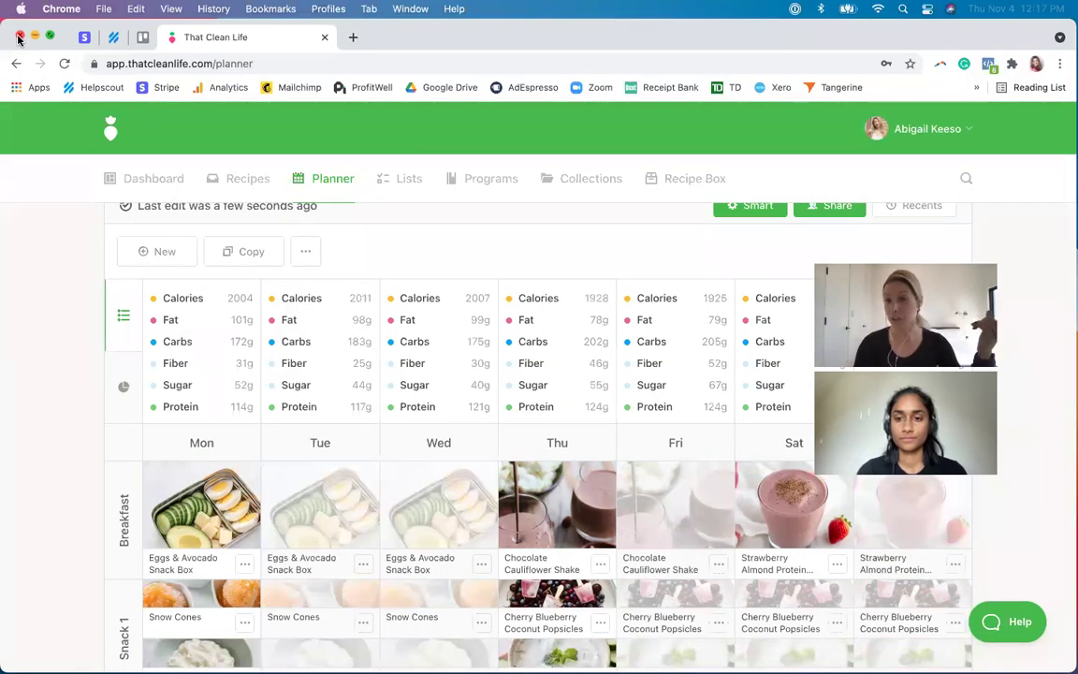
- Open the GERD Program from the Programs list, showing its 7 days and 14 recipes
scroll(244, 203, up, 2)
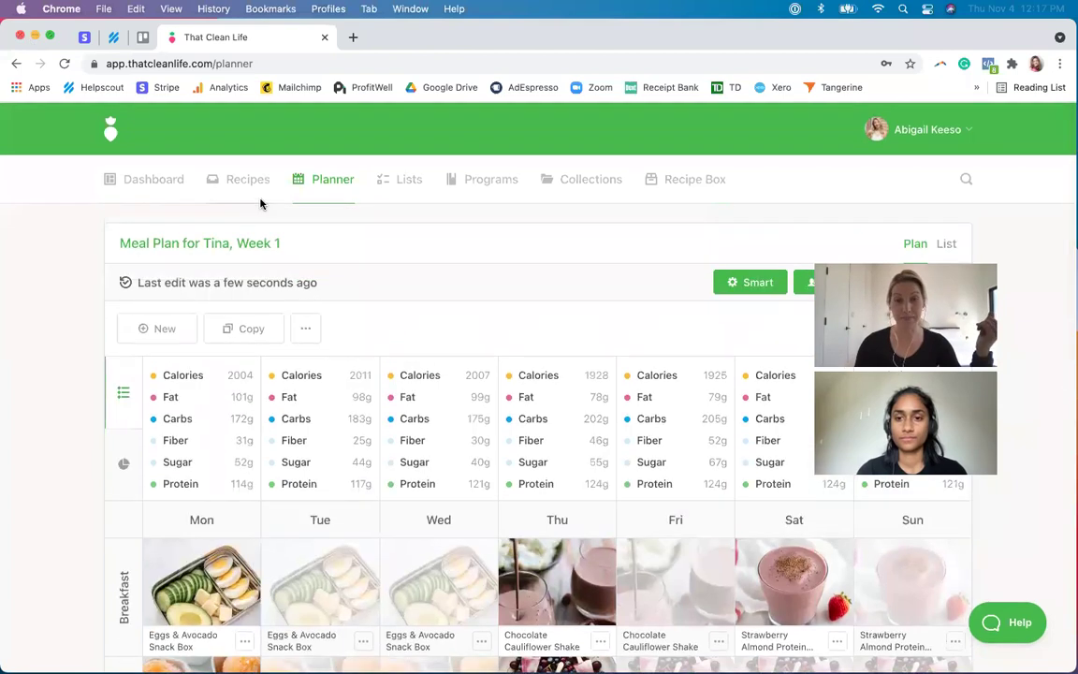
click(464, 181)
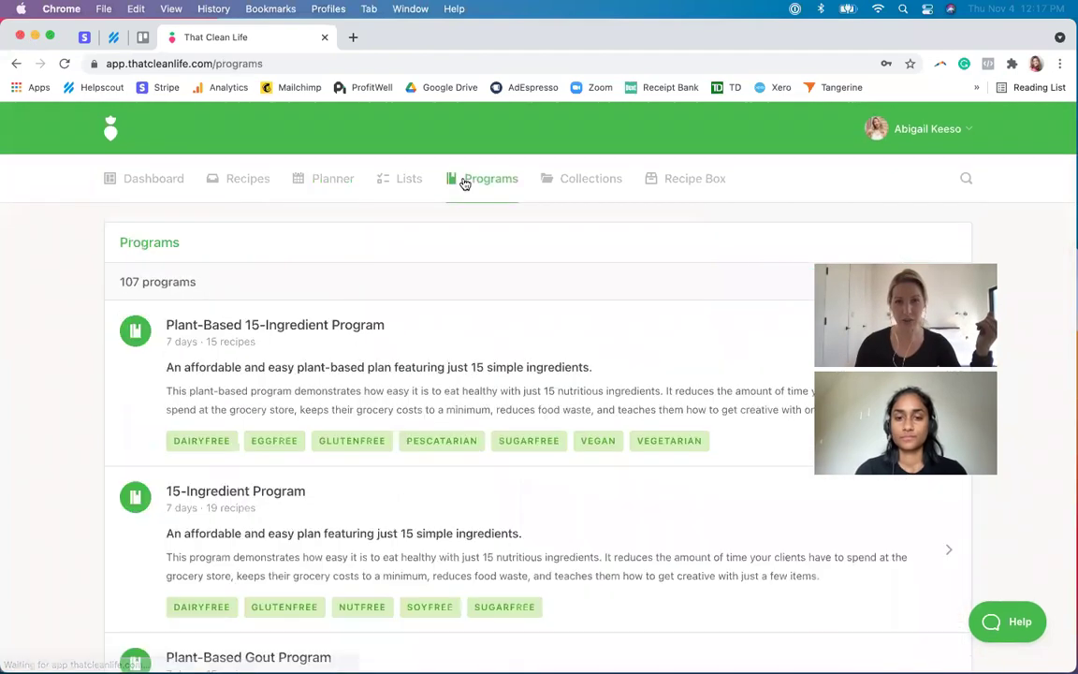
scroll(438, 372, down, 10)
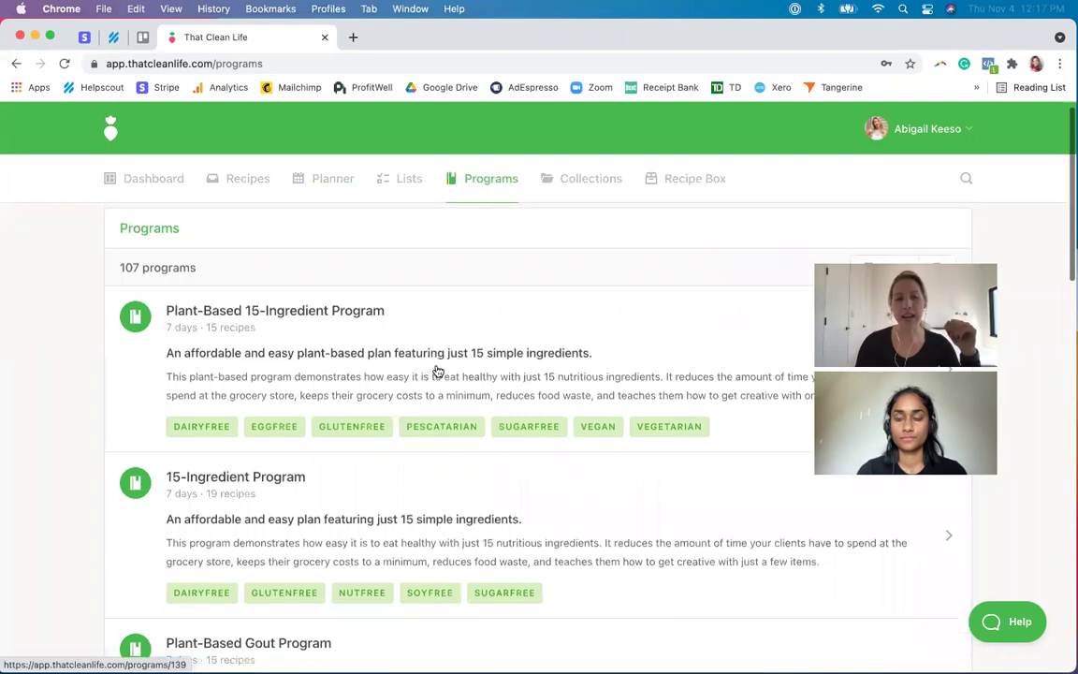
scroll(438, 372, down, 11)
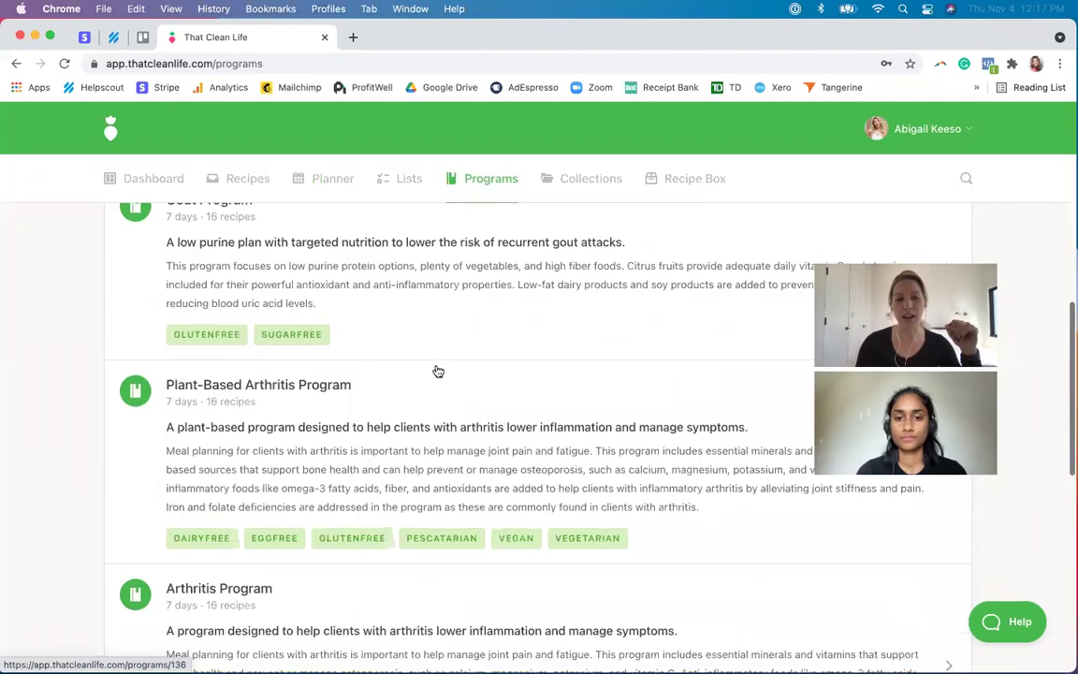
scroll(438, 372, down, 10)
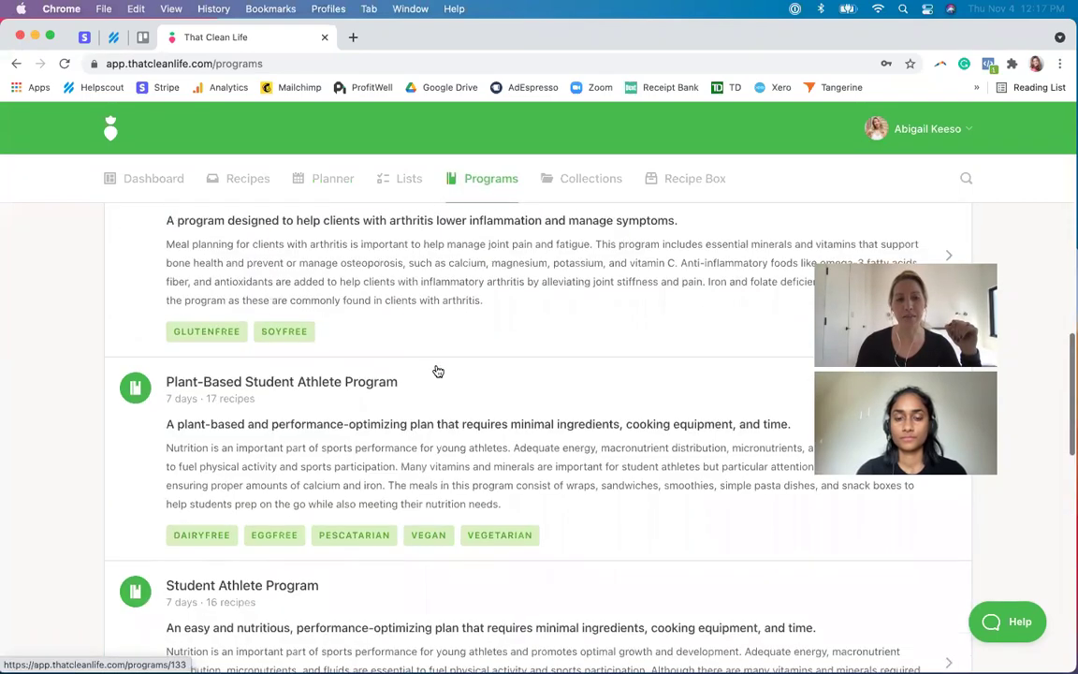
scroll(438, 372, down, 9)
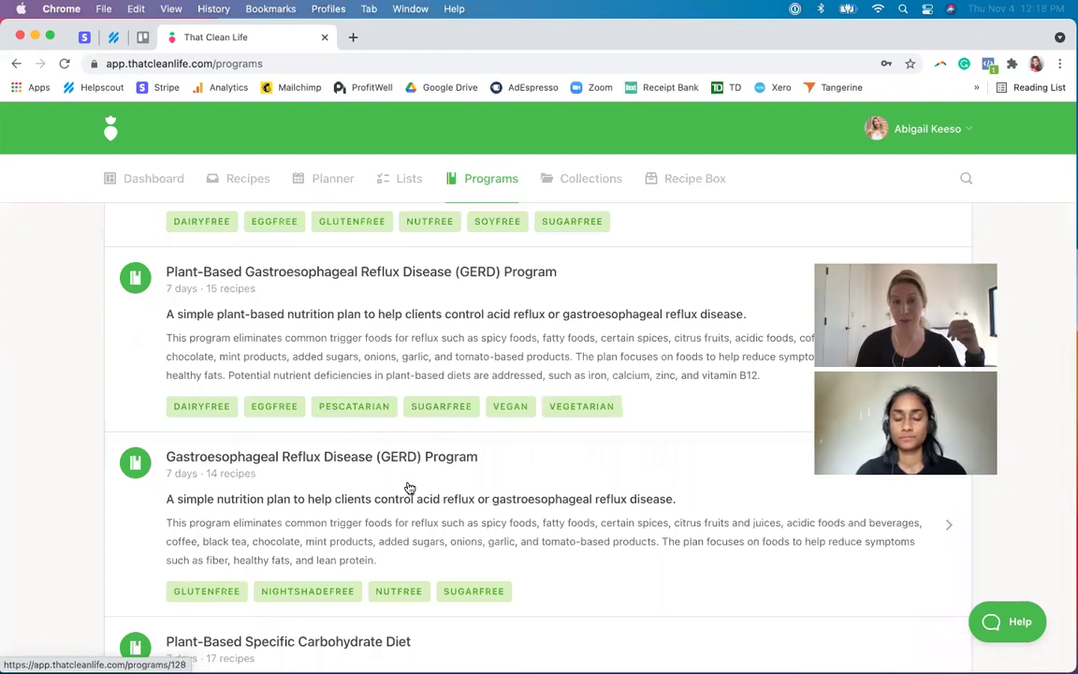
click(409, 489)
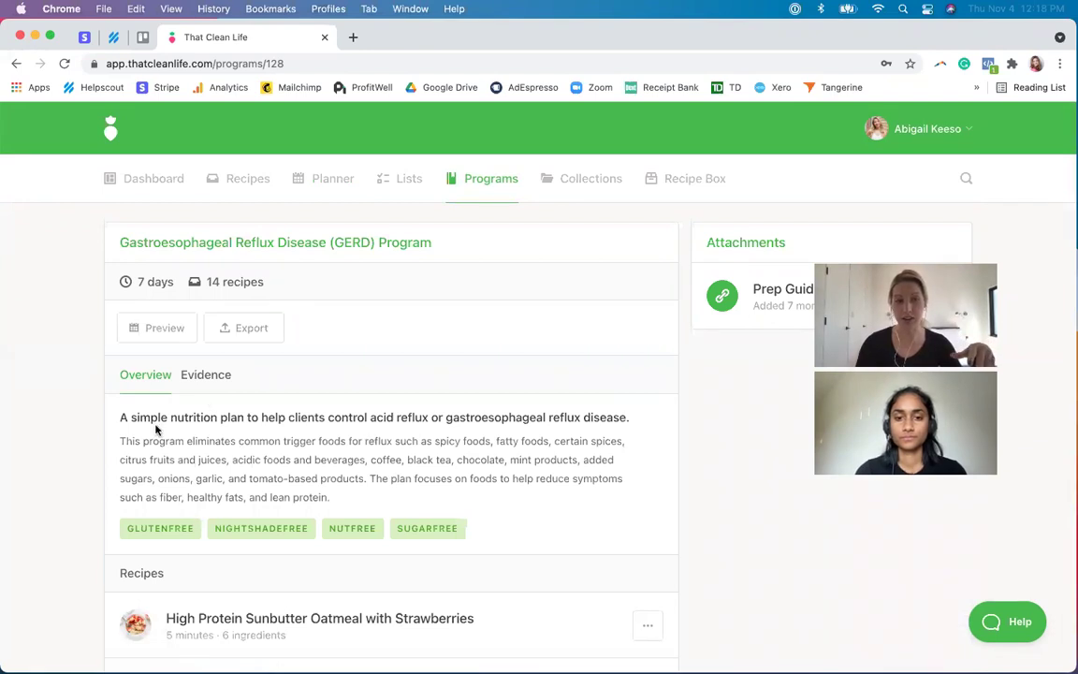
- Review the GERD program's Evidence tab, then preview it as a meal plan
click(200, 376)
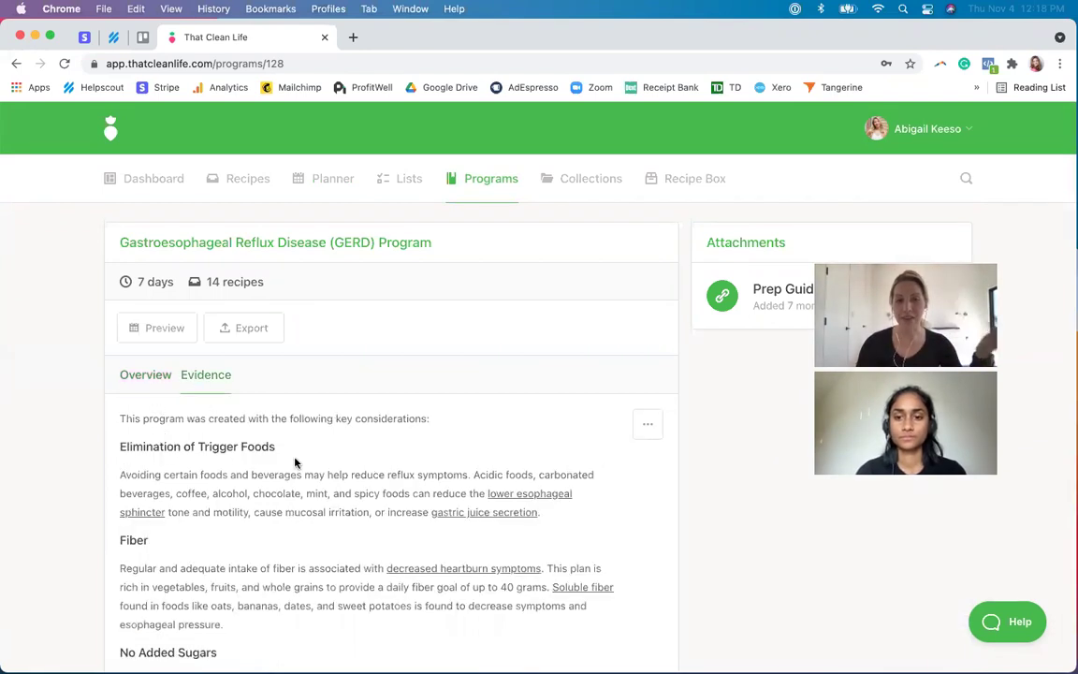
scroll(296, 463, down, 1)
scroll(296, 463, up, 1)
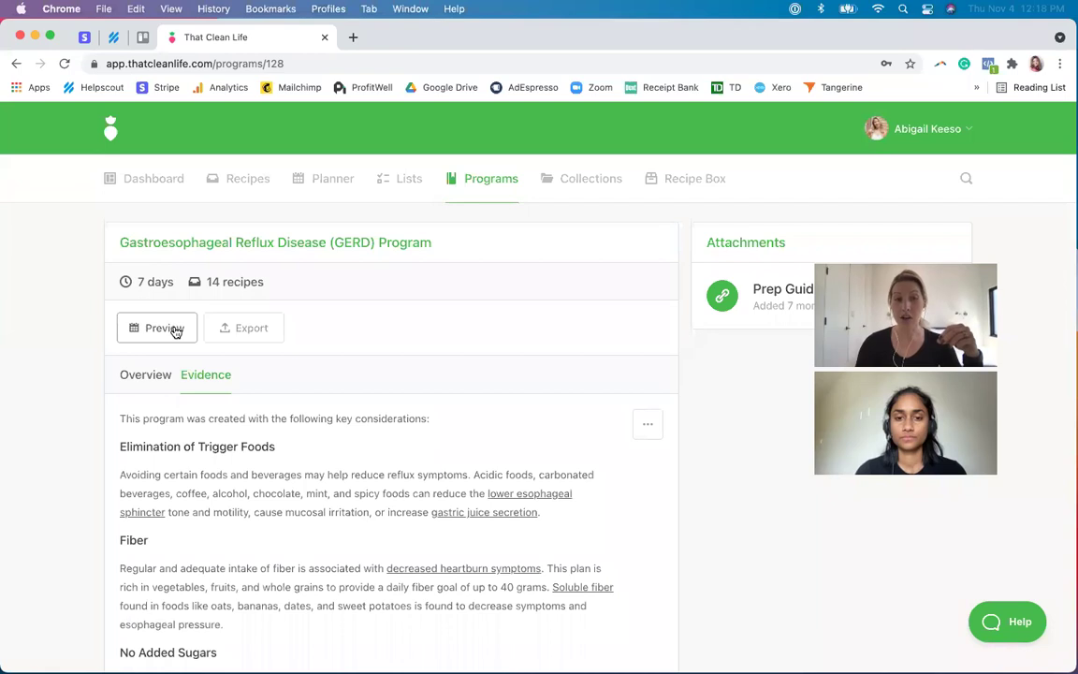
click(175, 332)
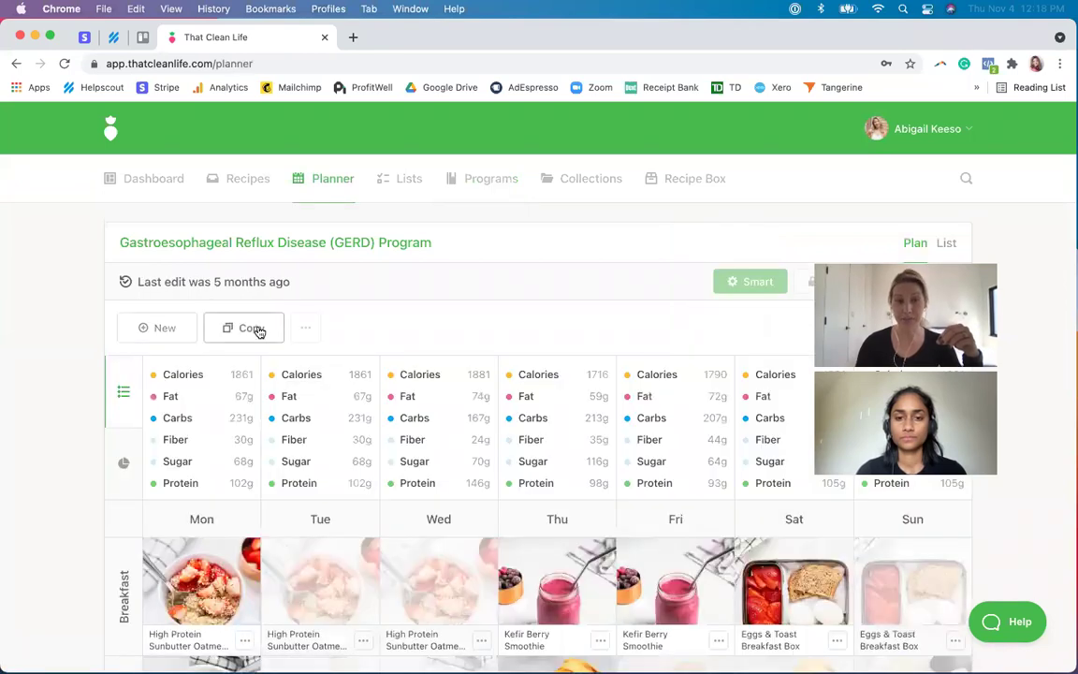
- Copy the plan with the title 'GERD Program for' plus the client's first name
click(249, 329)
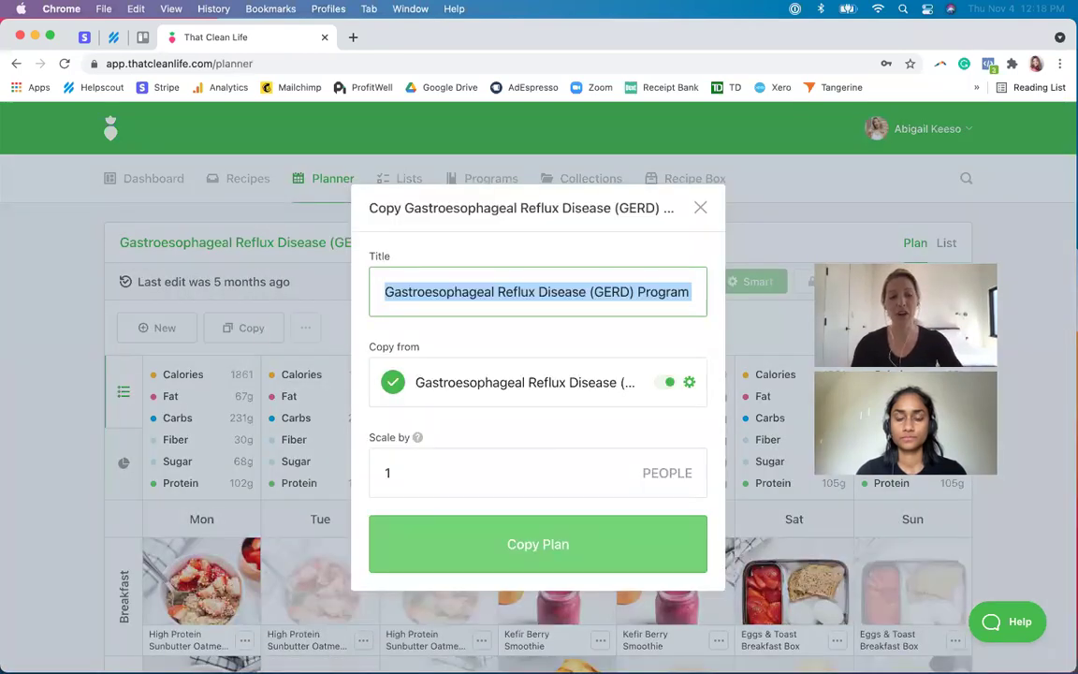
text(GERD Program for)
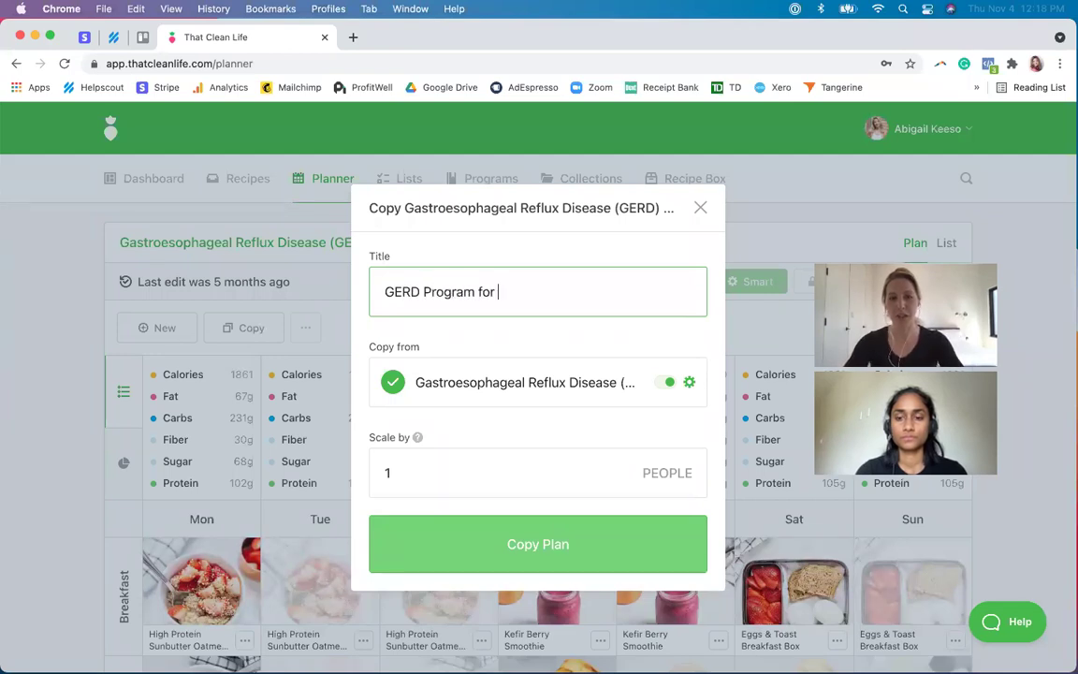
text(M)
key(BackSpace)
text(Tim)
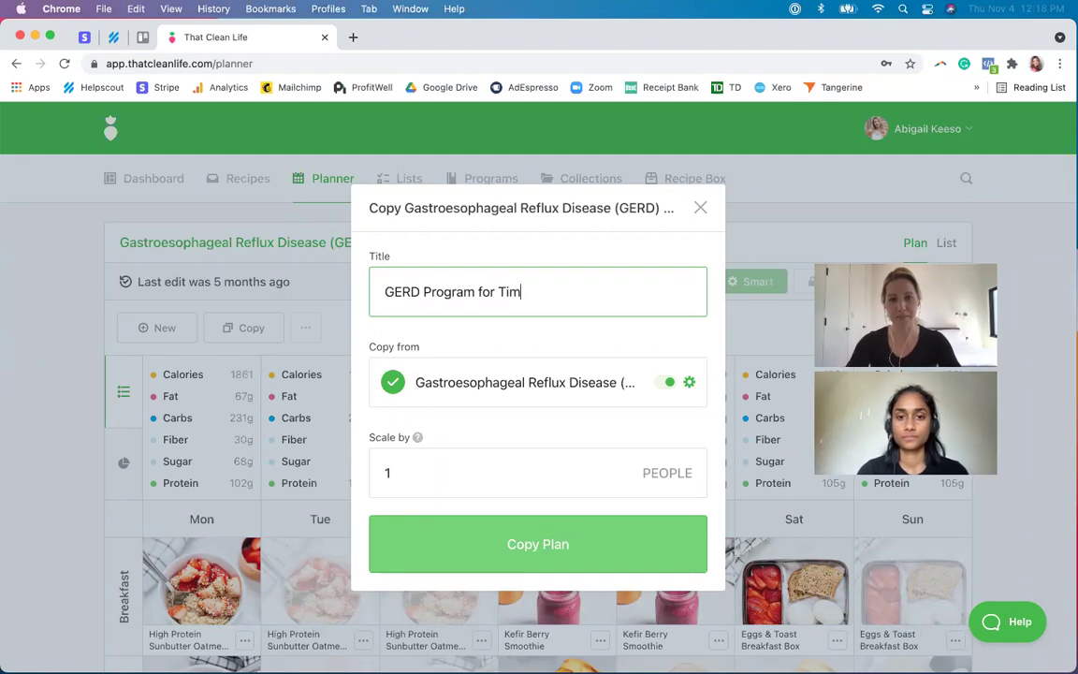
click(480, 558)
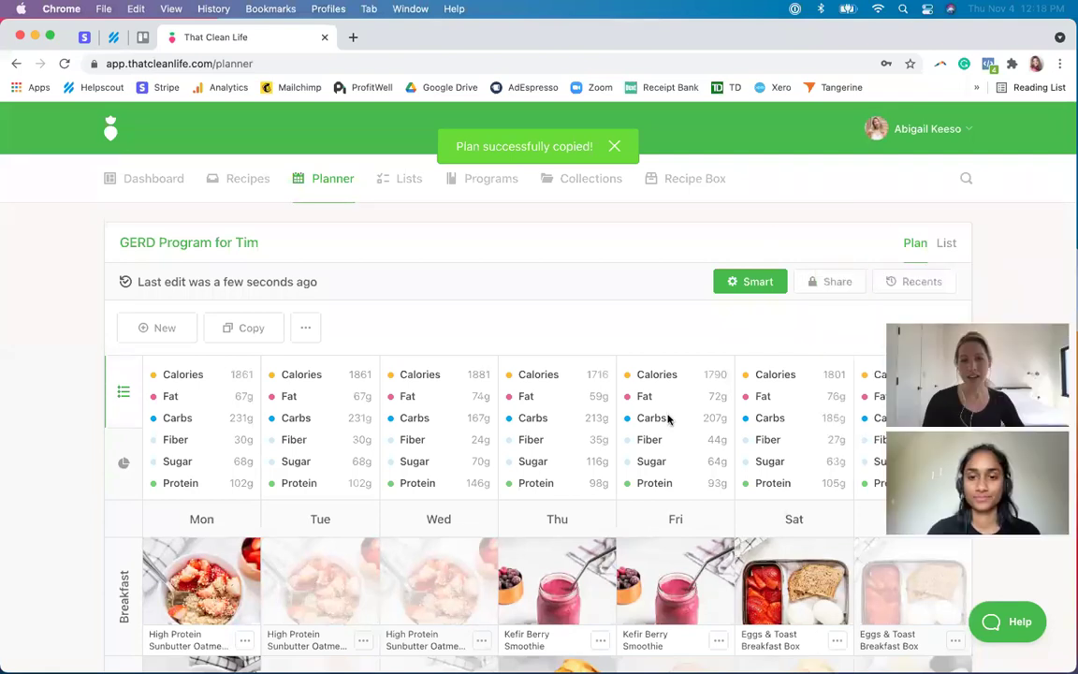
- Share the client's GERD plan by link with edits and exports allowed, and copy the link
scroll(668, 420, down, 1)
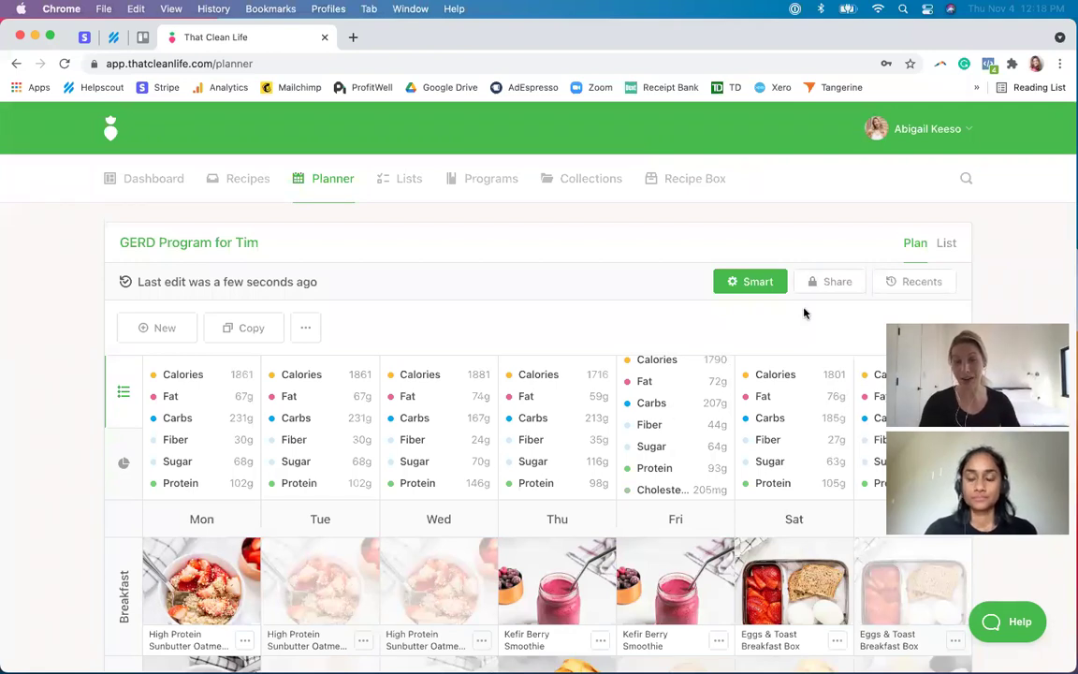
click(835, 283)
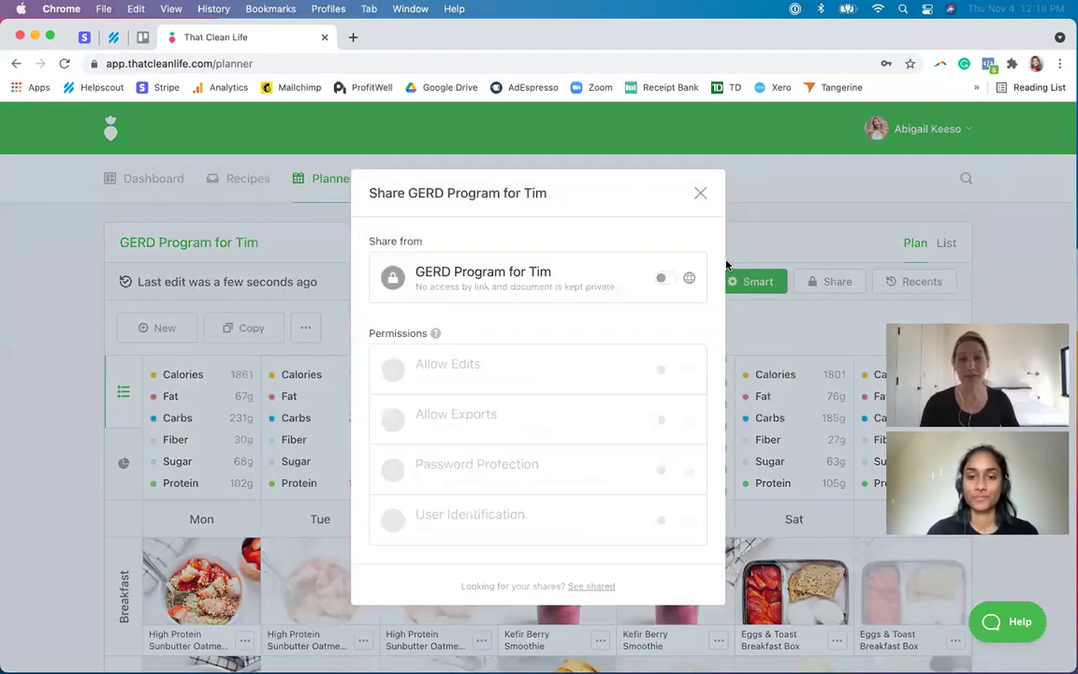
click(662, 278)
click(665, 397)
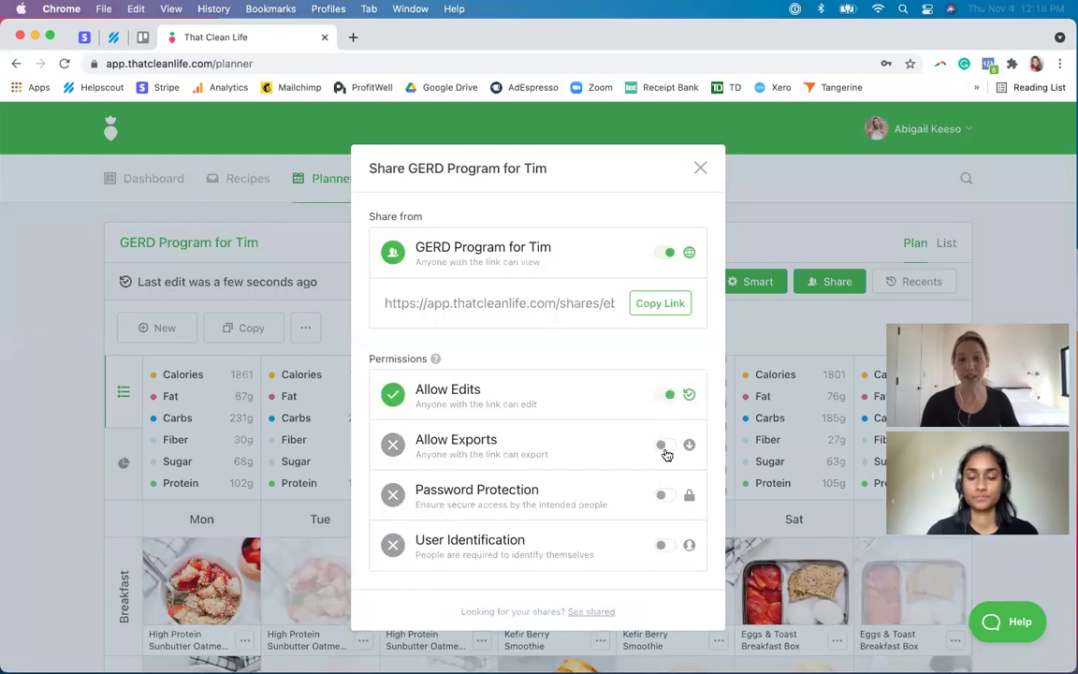
click(663, 445)
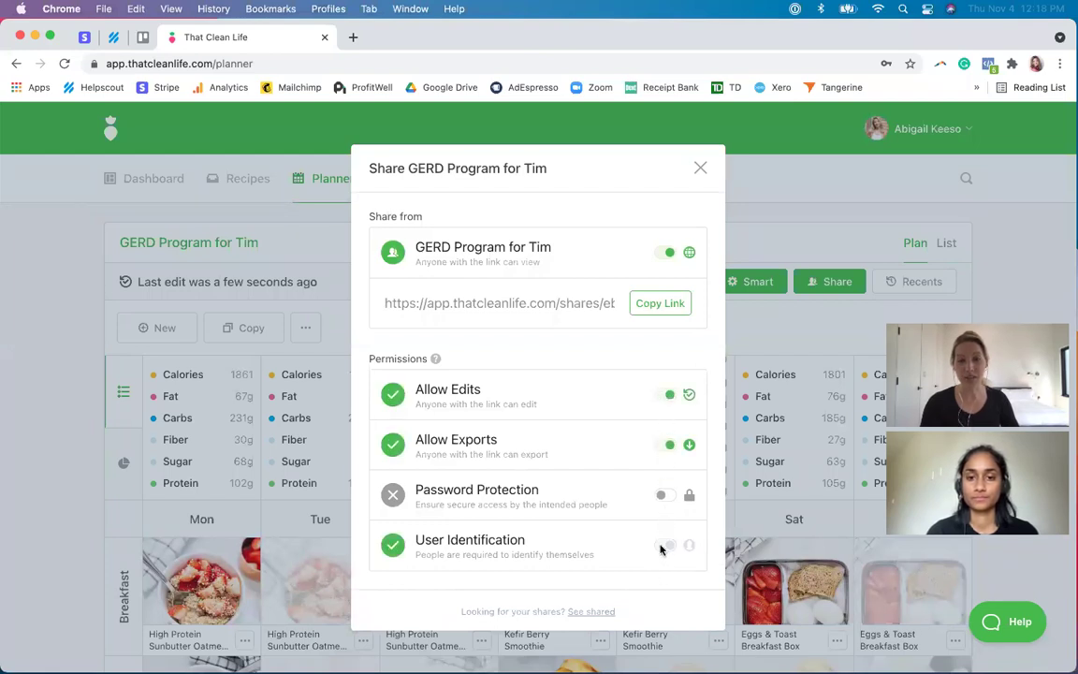
click(661, 304)
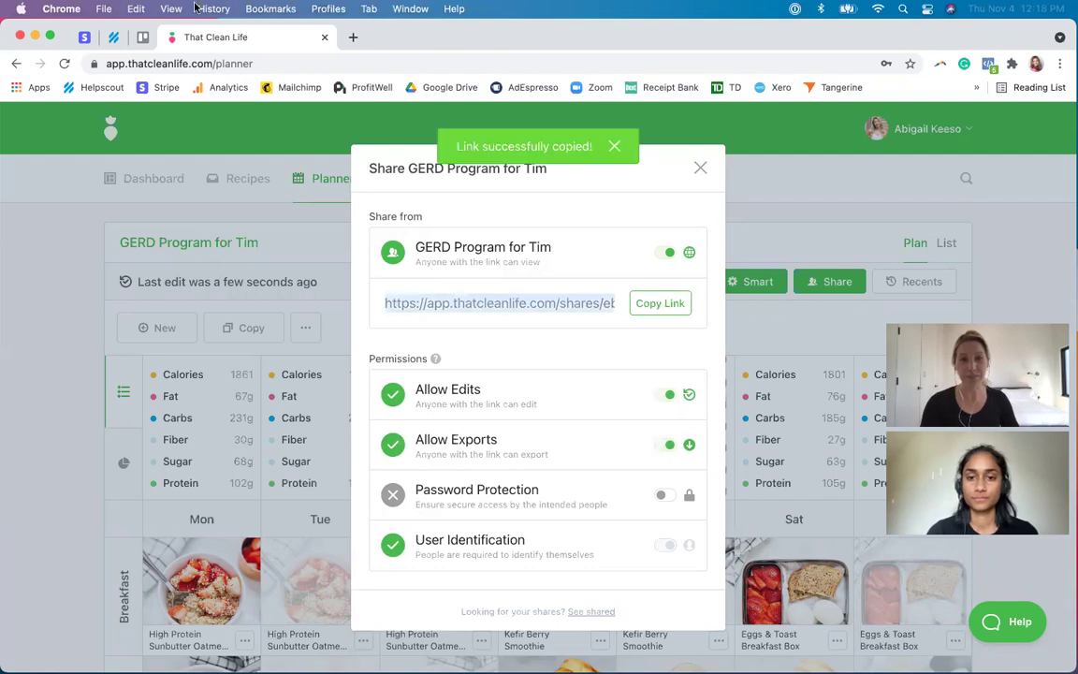
- Paste the copied share link into a new private browsing window
click(101, 10)
click(122, 64)
key(super+v)
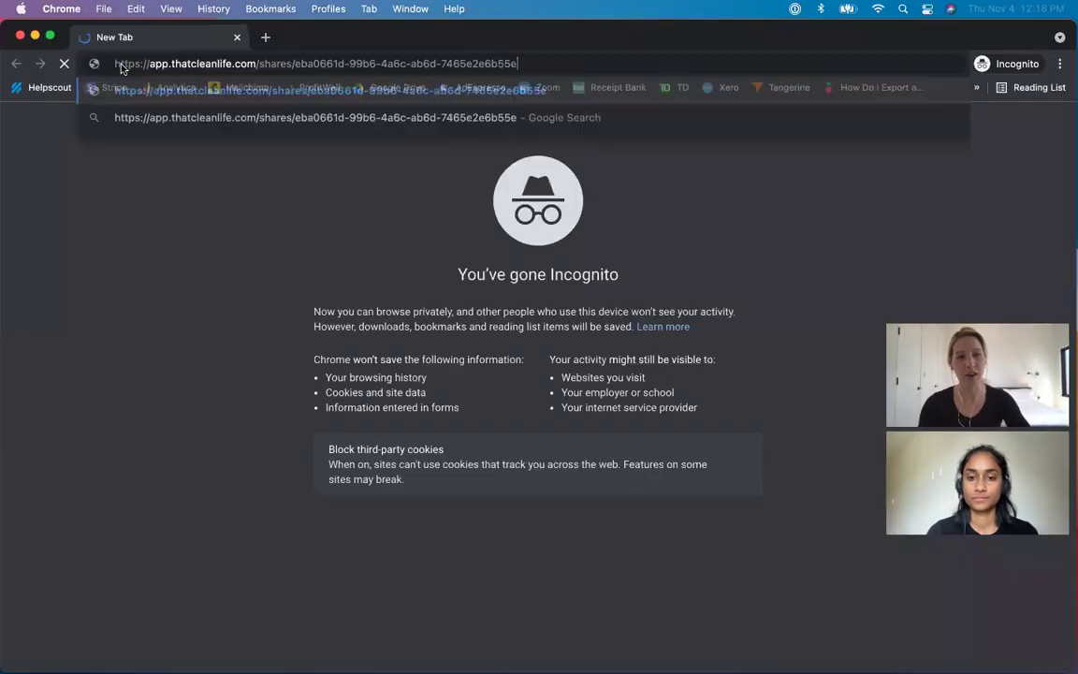
- Load the shared plan and identify with the client's first name, last name and email
key(Return)
key(Tab)
key(Tab)
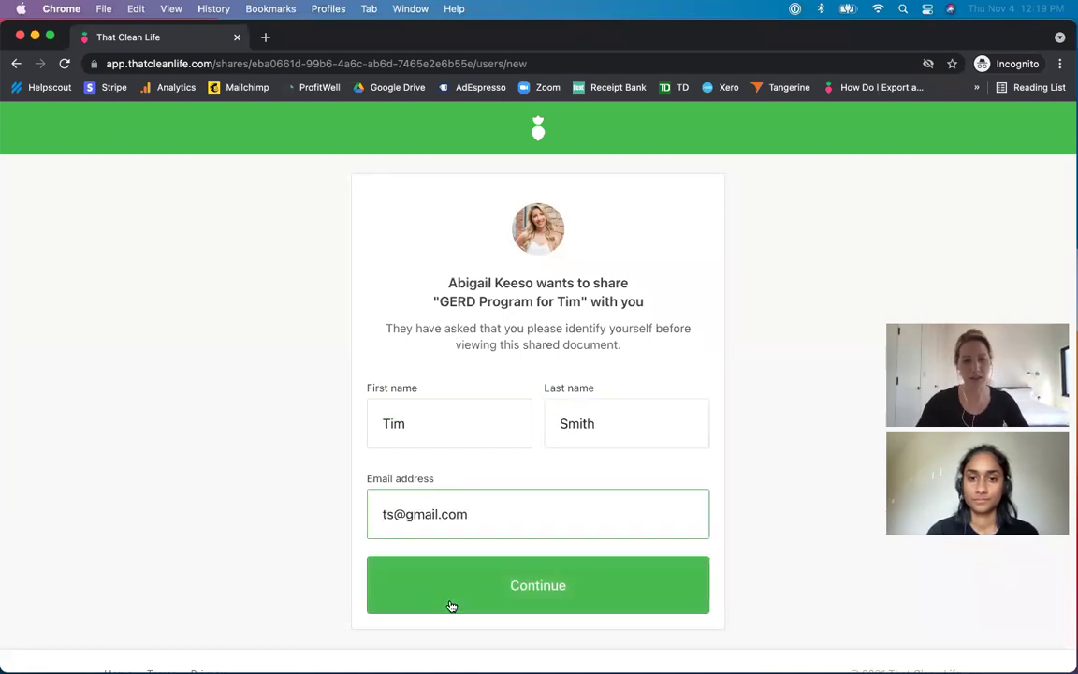
click(451, 605)
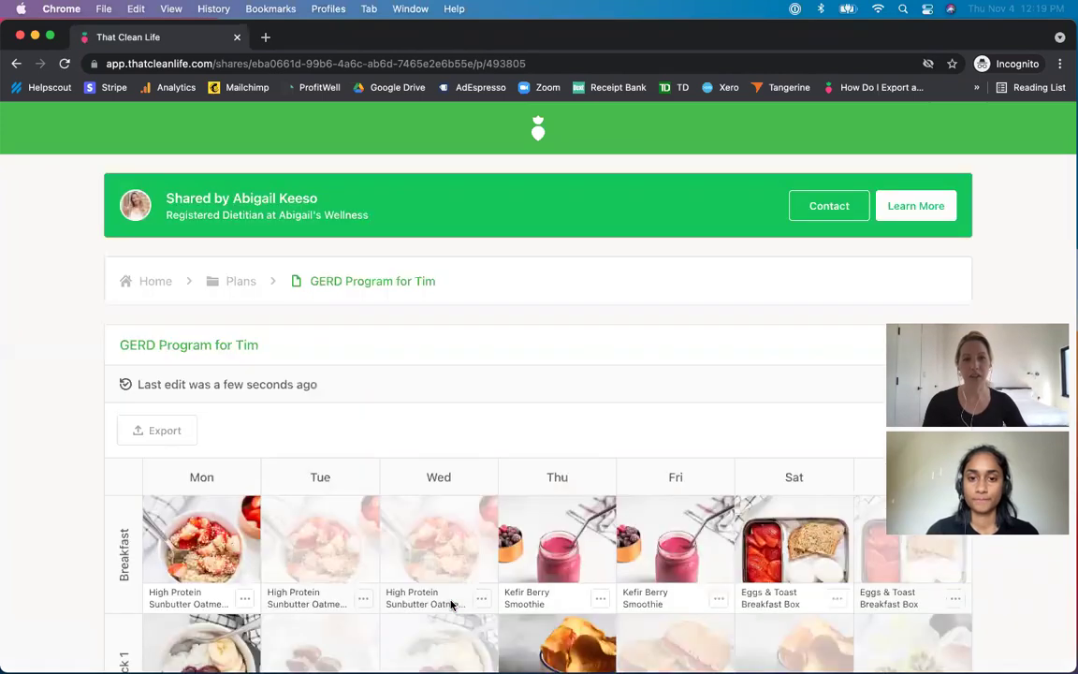
- Scroll to the meal grid and open Monday's sunbutter oatmeal breakfast for editing
scroll(67, 512, down, 2)
scroll(68, 512, down, 2)
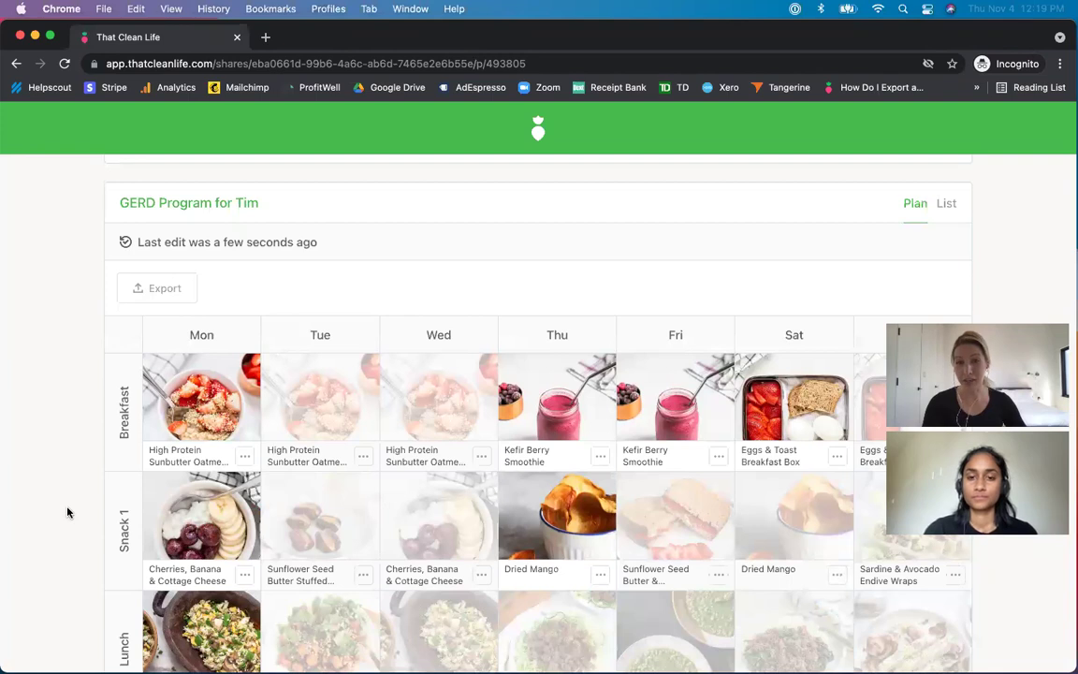
click(222, 379)
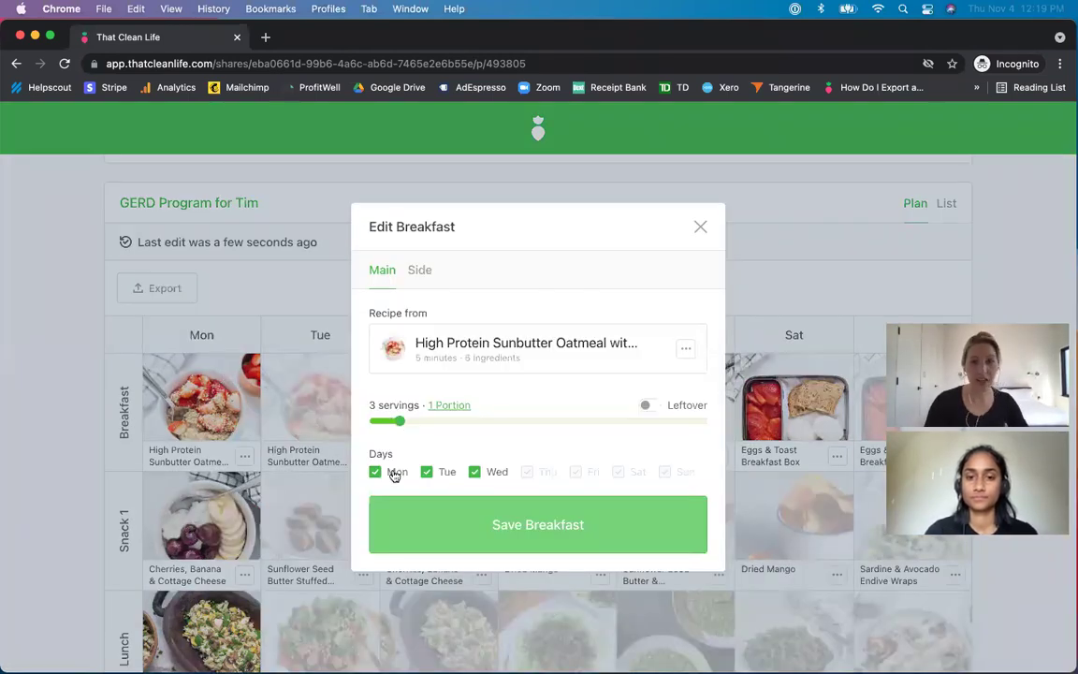
- Request a swap of Monday's sunbutter oatmeal breakfast in the client view, then return to the coach's planner
click(474, 472)
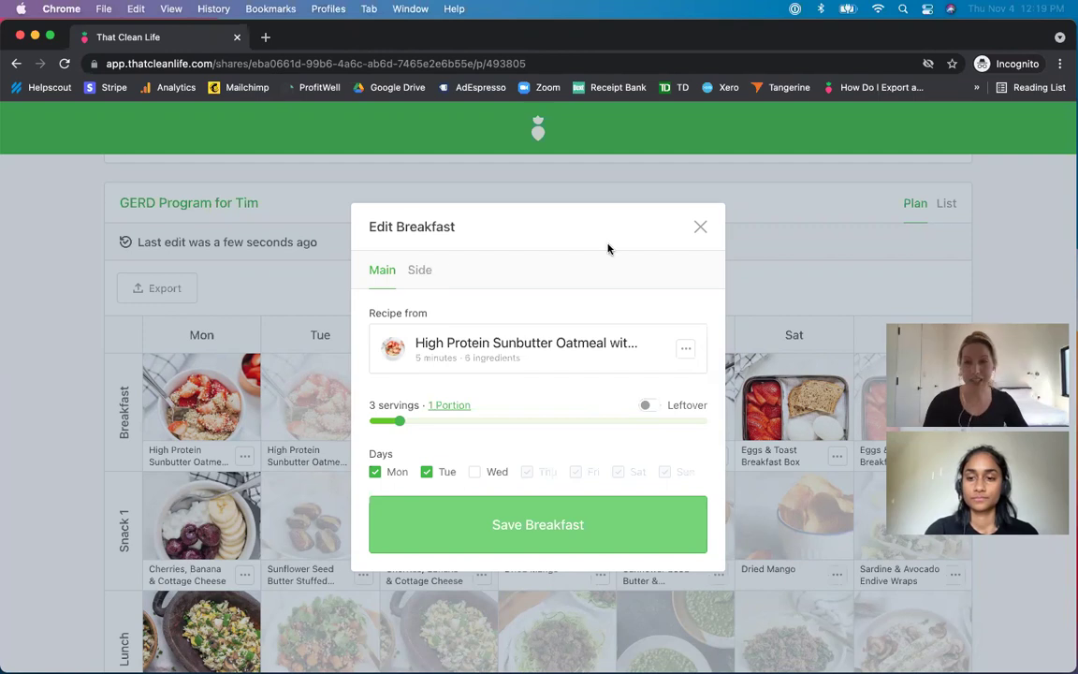
click(698, 227)
click(243, 458)
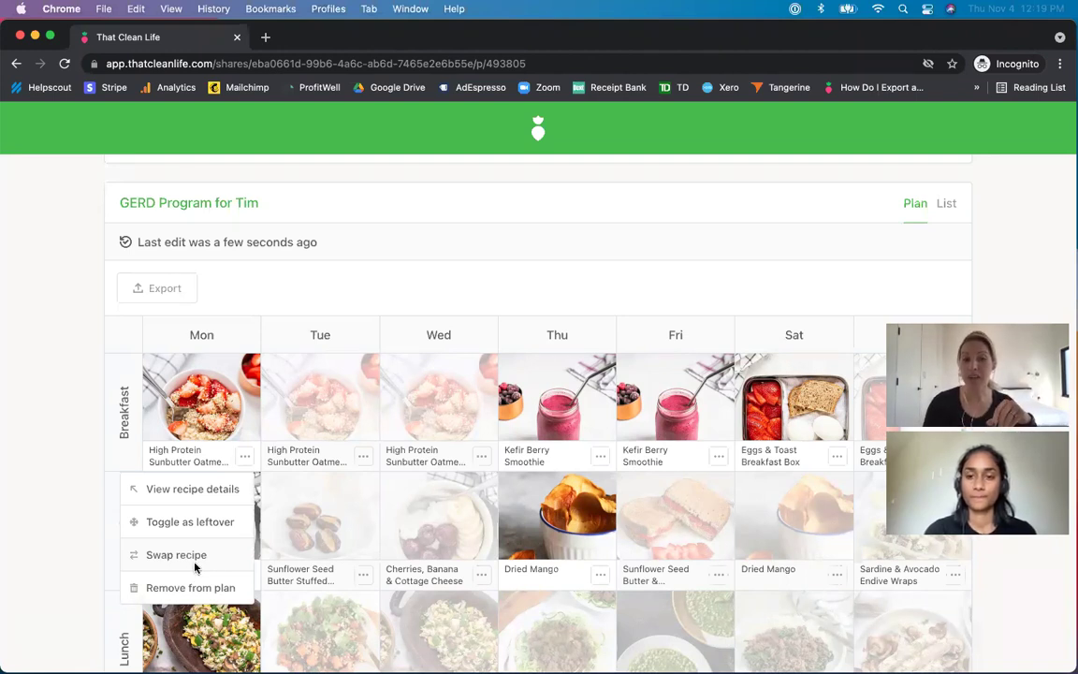
click(176, 555)
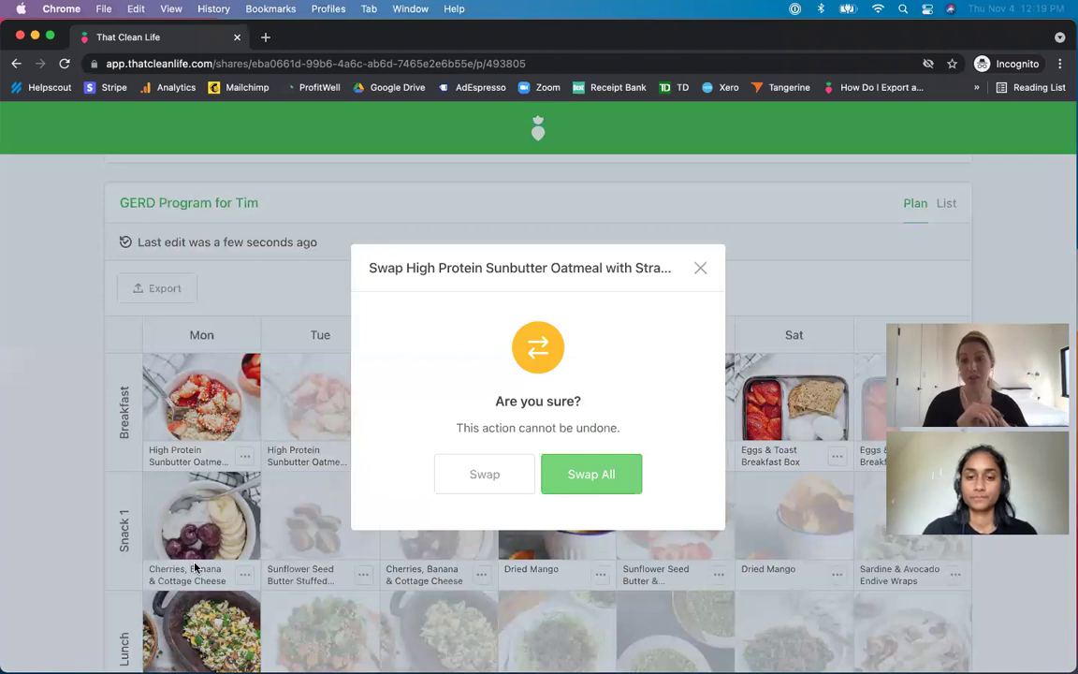
click(36, 36)
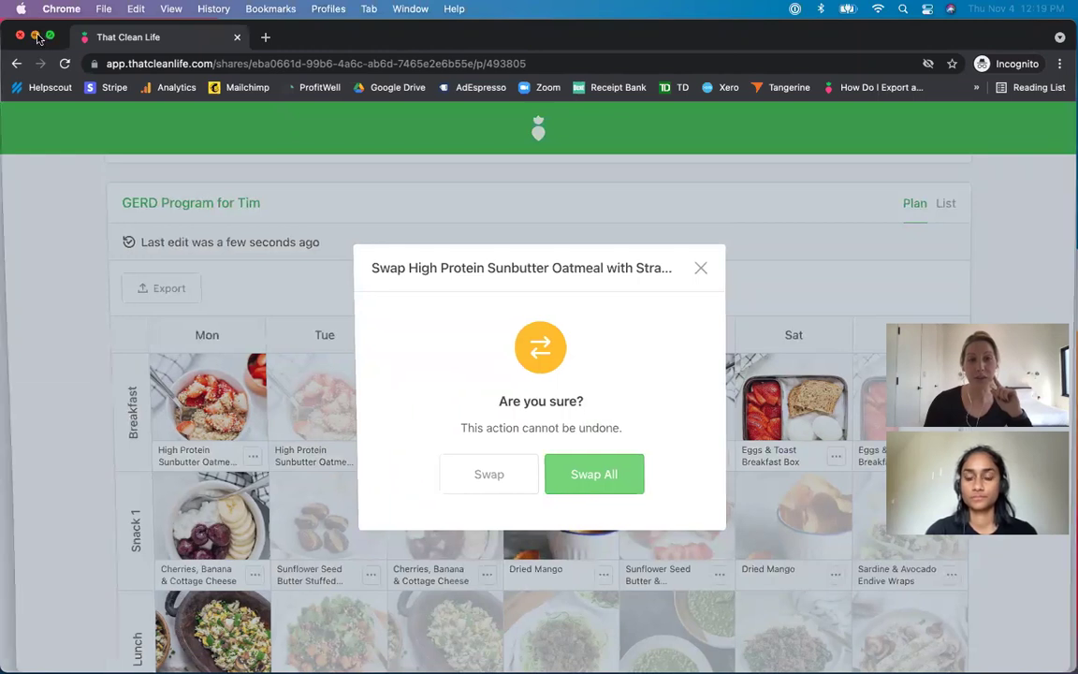
click(699, 167)
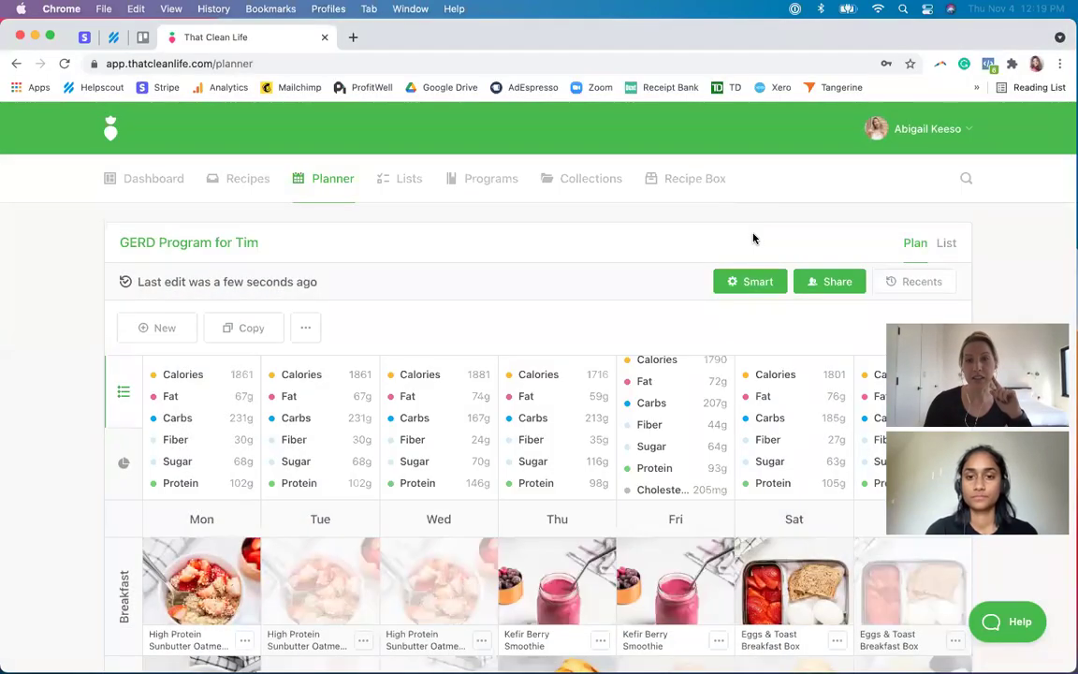
- Review the plan's smart rule tags, then replace the oatmeal with Spinach, Feta & Olive Omelette on all its days
click(752, 280)
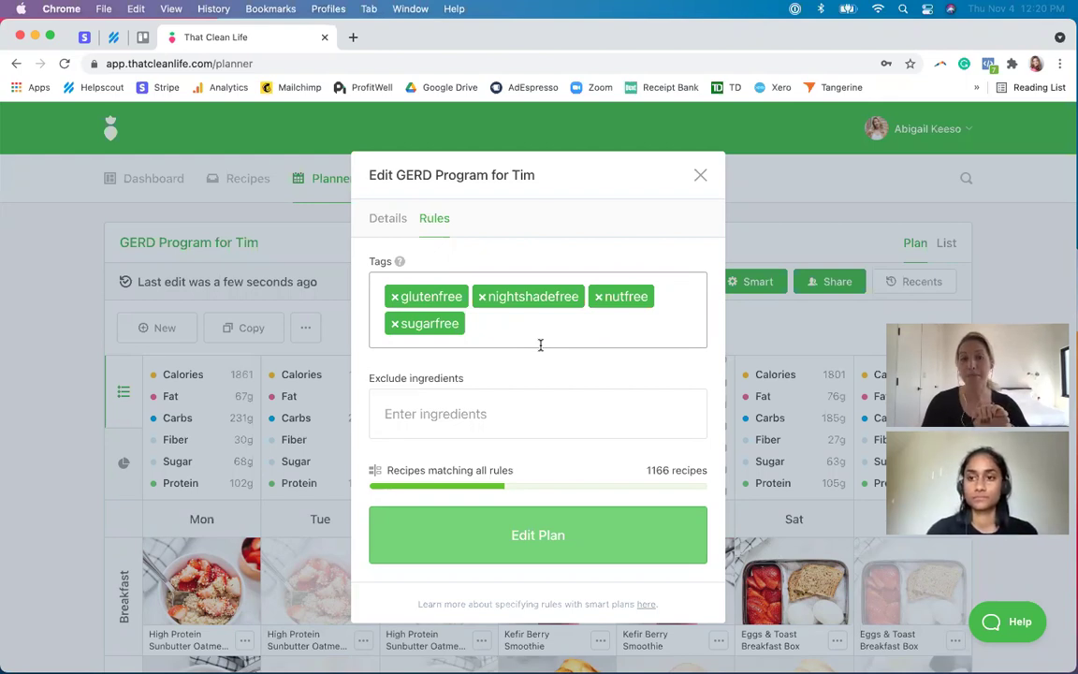
click(535, 245)
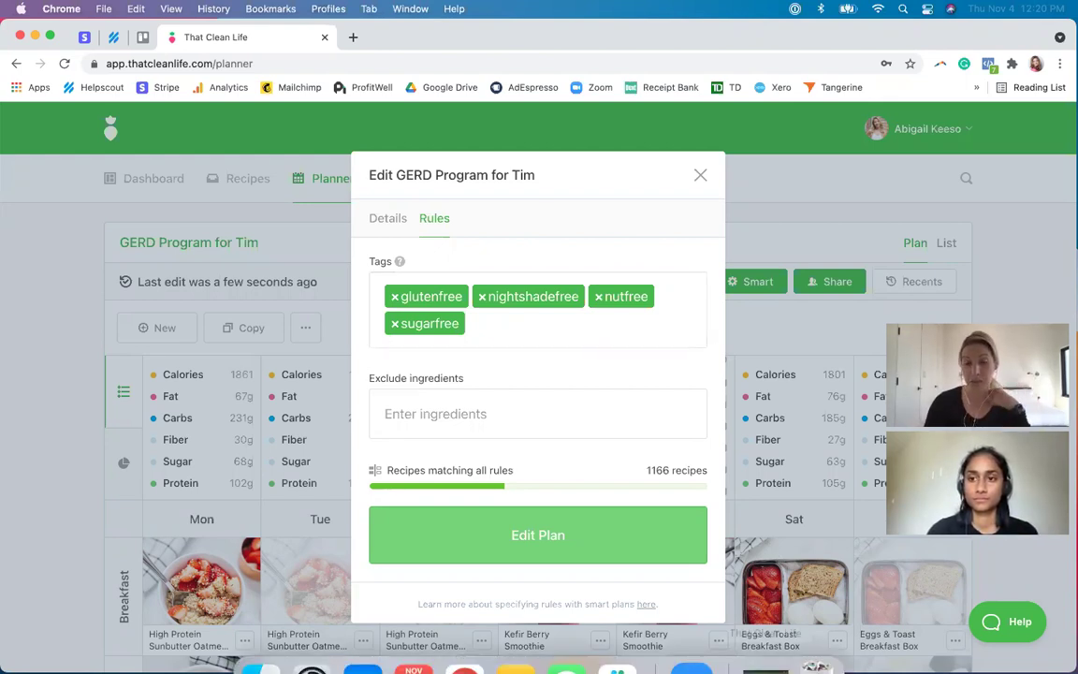
click(772, 639)
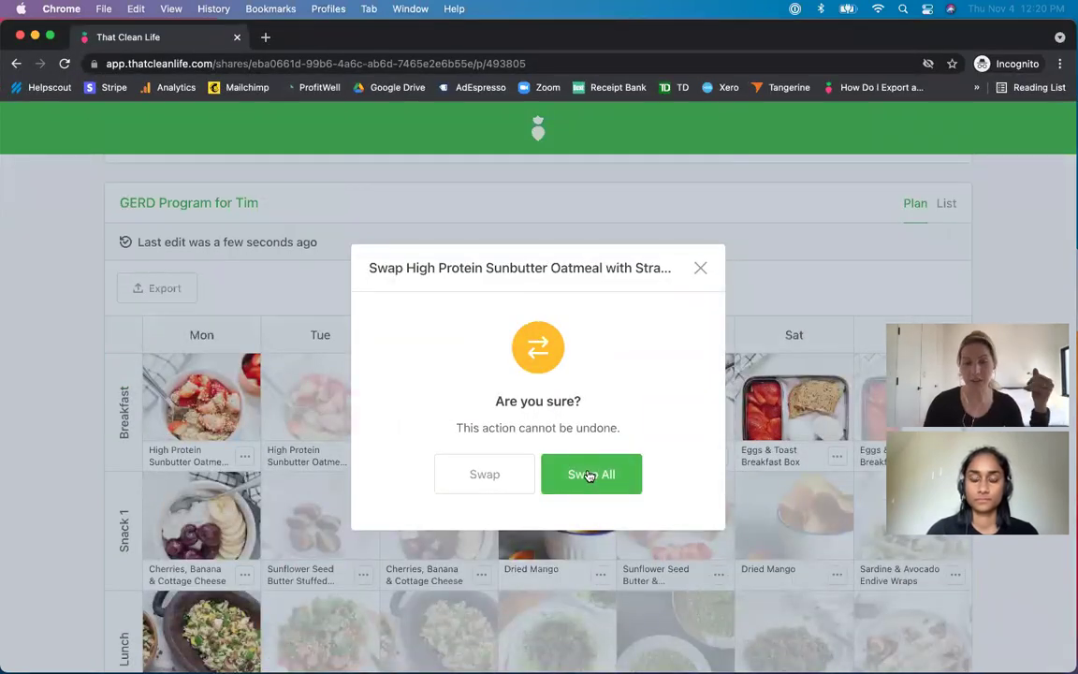
click(590, 475)
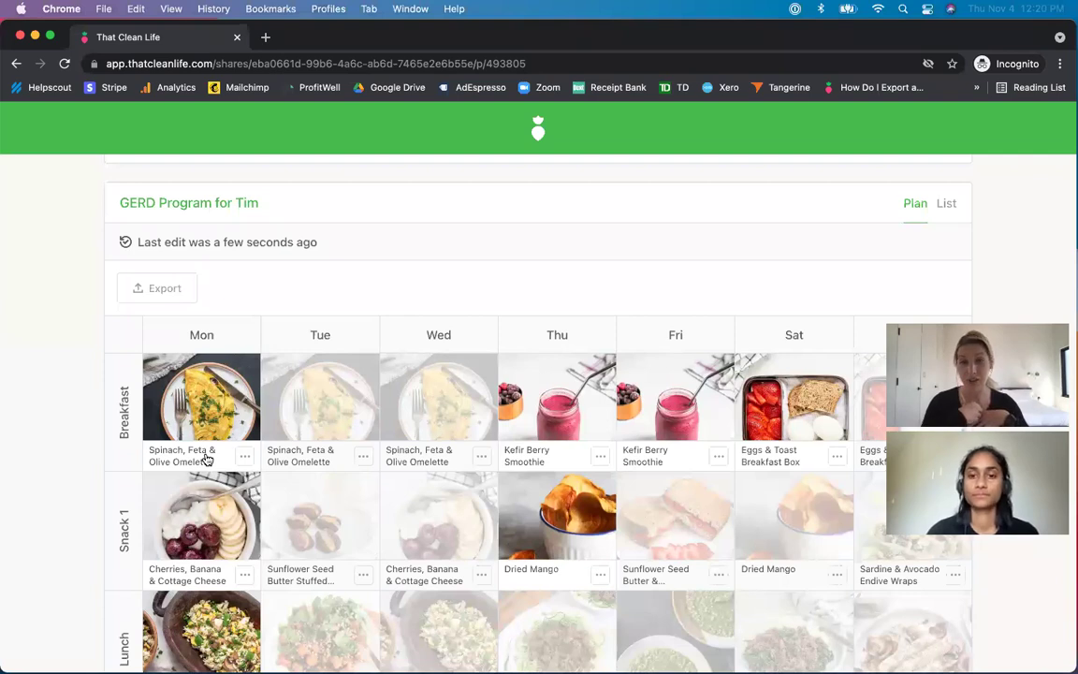
- Go back to the client's shared home page and scroll through its recipe list
scroll(197, 309, up, 3)
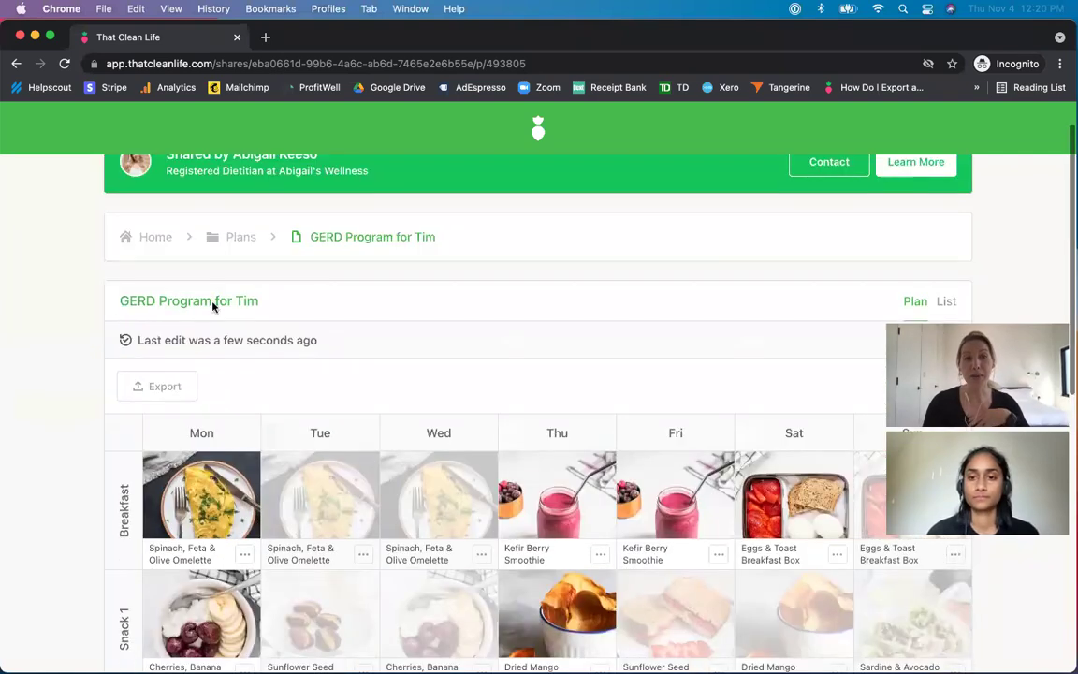
click(142, 240)
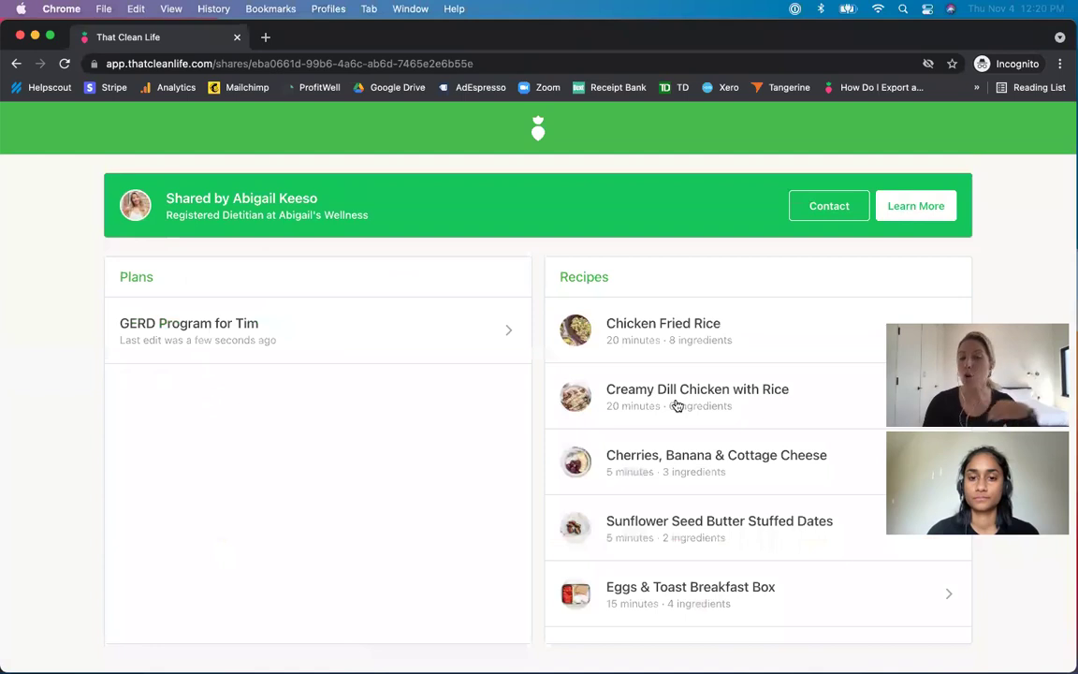
scroll(617, 405, down, 2)
scroll(678, 404, down, 8)
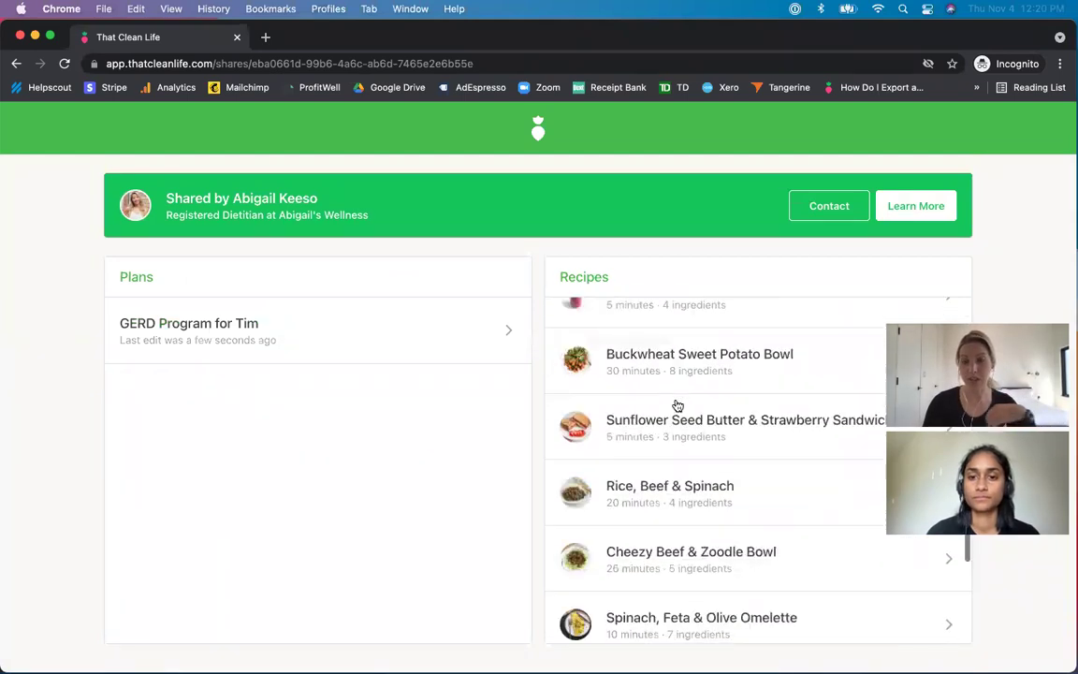
scroll(678, 404, down, 2)
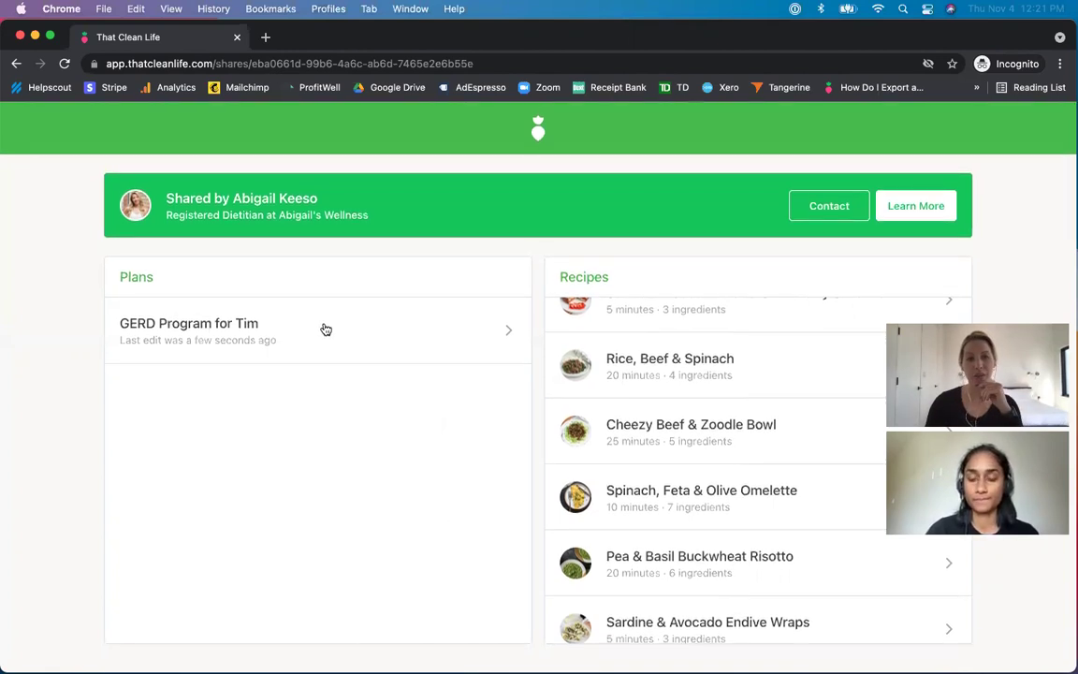
- Open the shared GERD Program plan, review its 44-item shopping list, and return to the meal grid
click(247, 334)
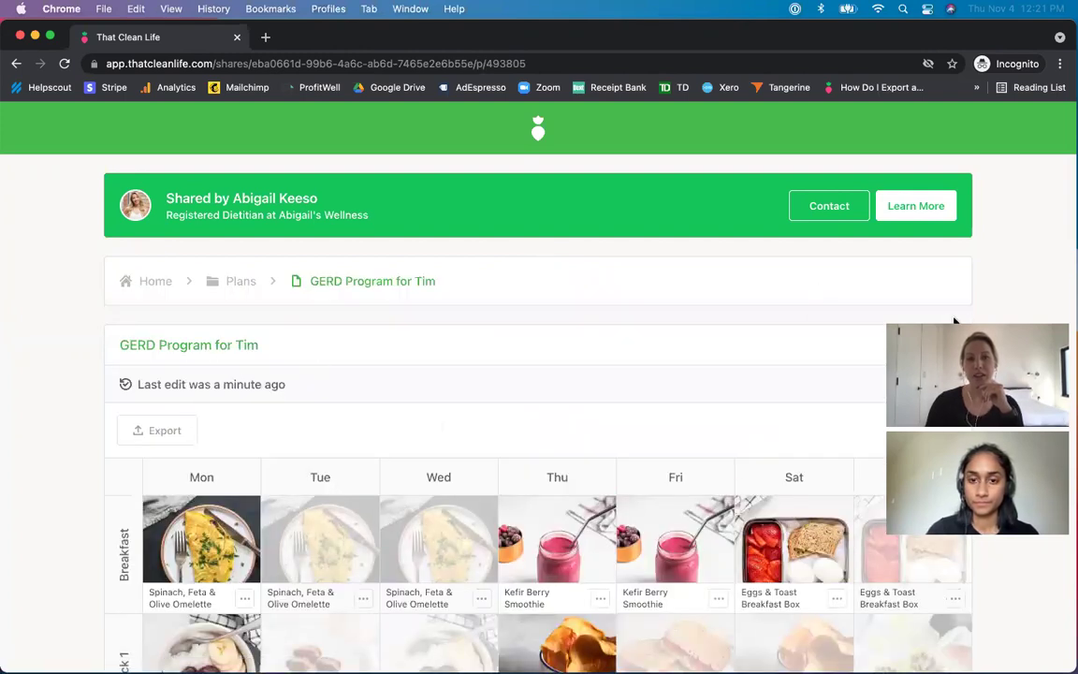
click(948, 350)
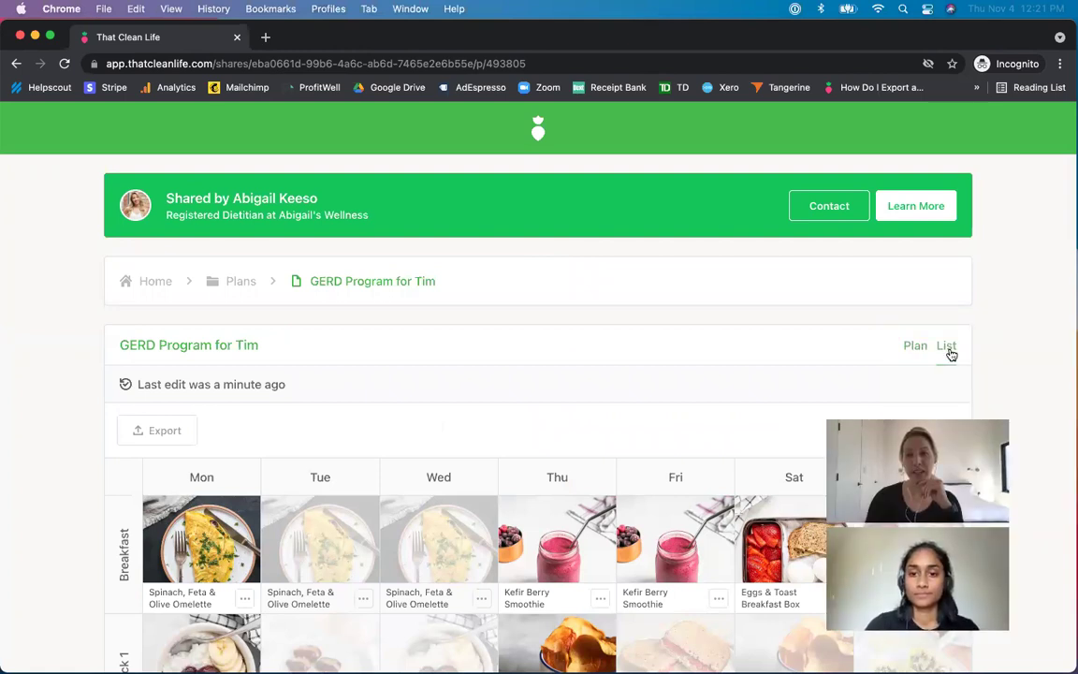
scroll(681, 493, down, 1)
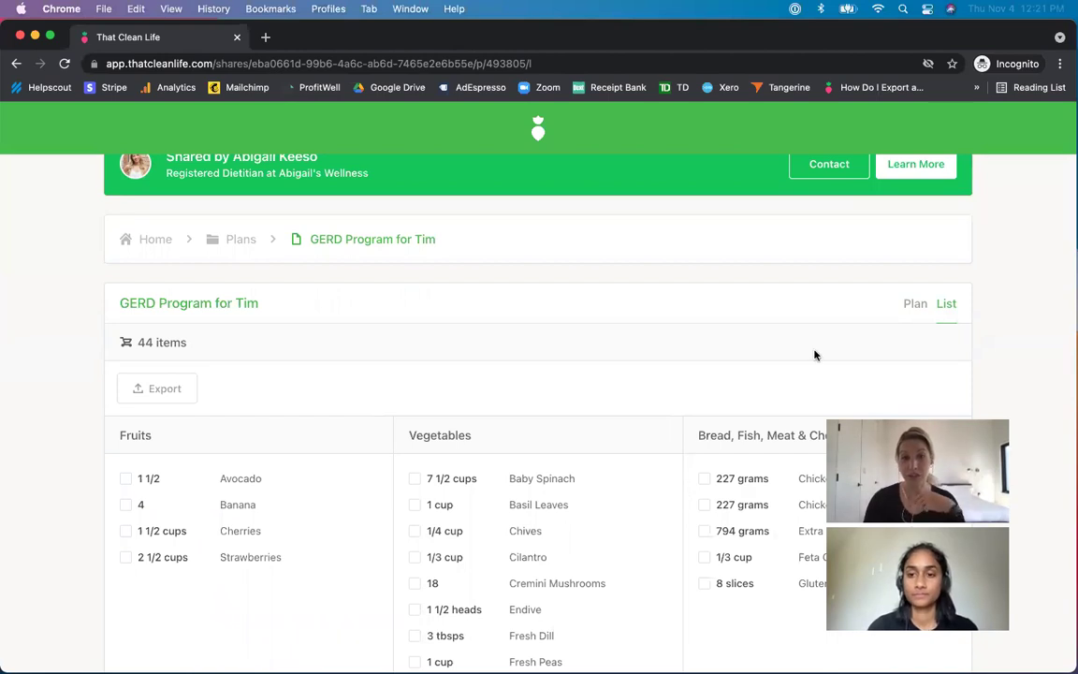
click(914, 304)
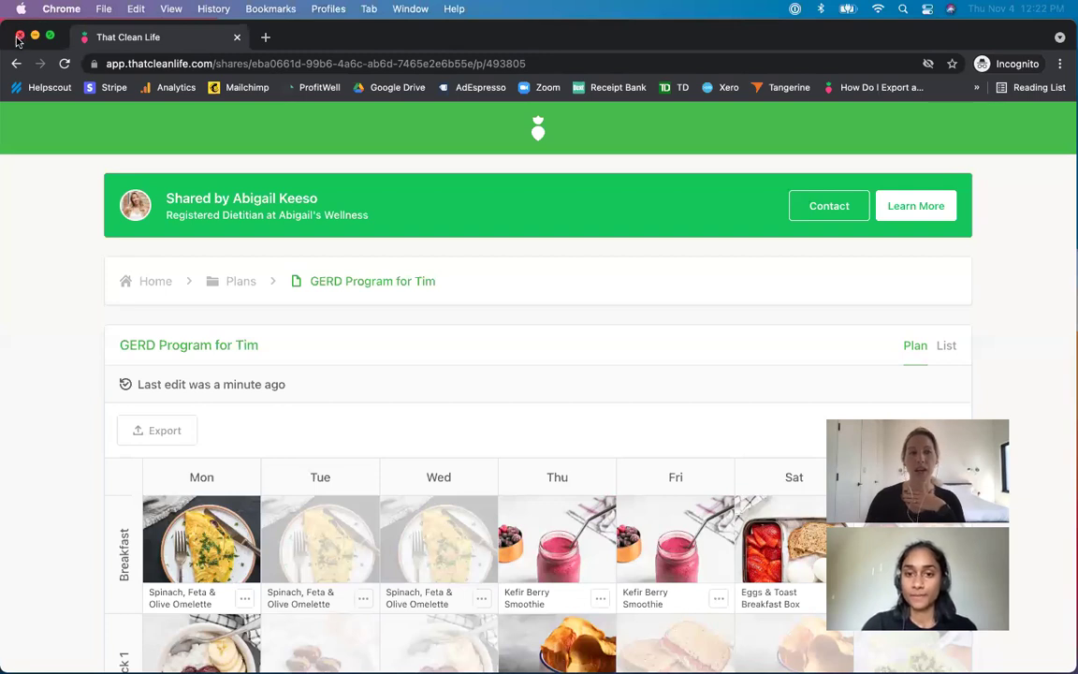
- Close the client preview and the plan's rules editor, then review the Your Profile settings
click(19, 37)
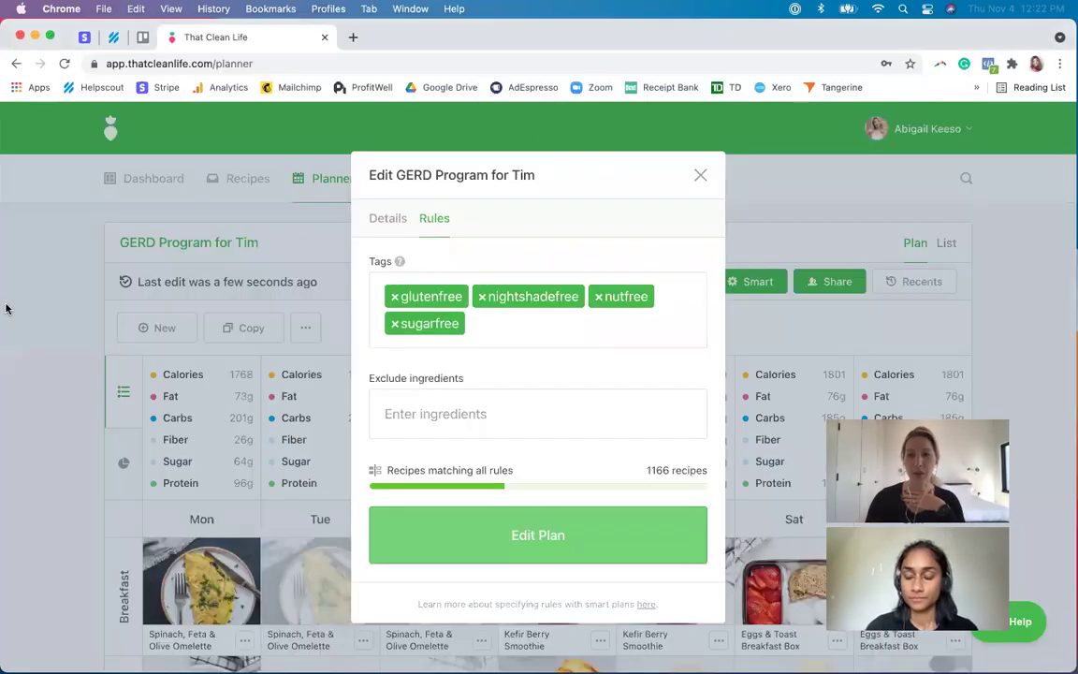
click(700, 174)
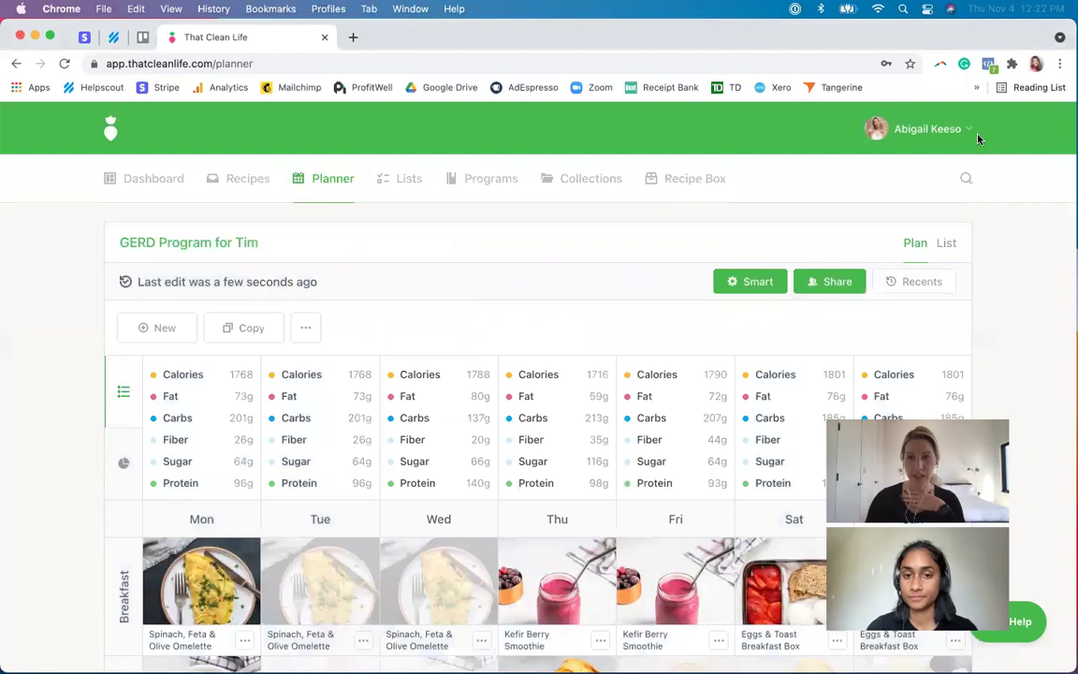
click(854, 122)
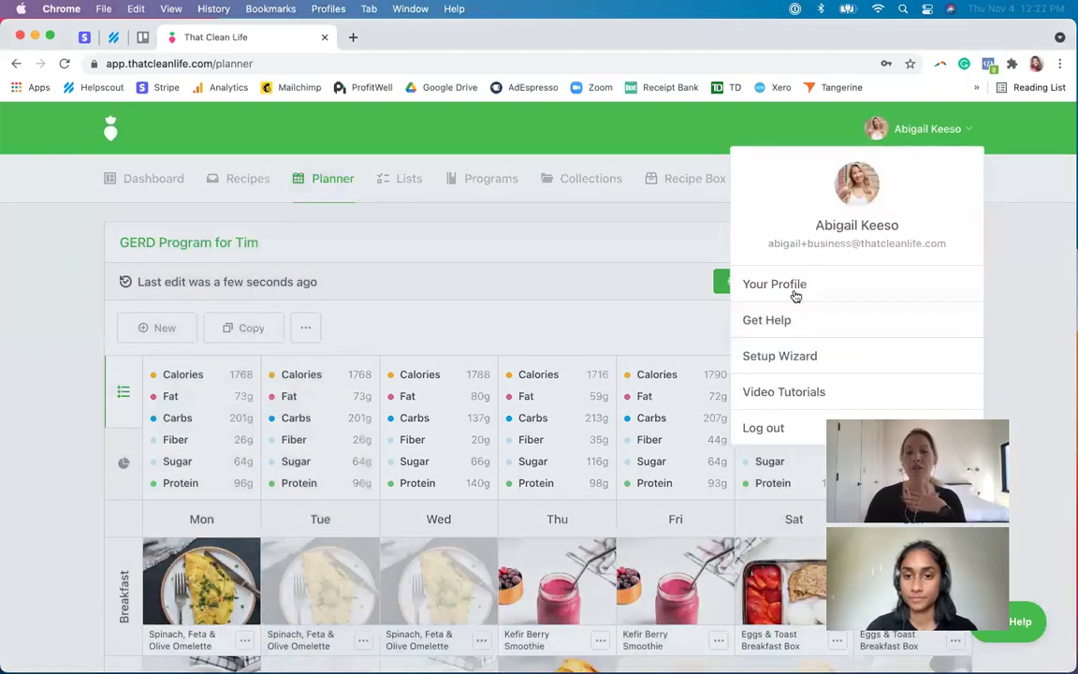
click(763, 287)
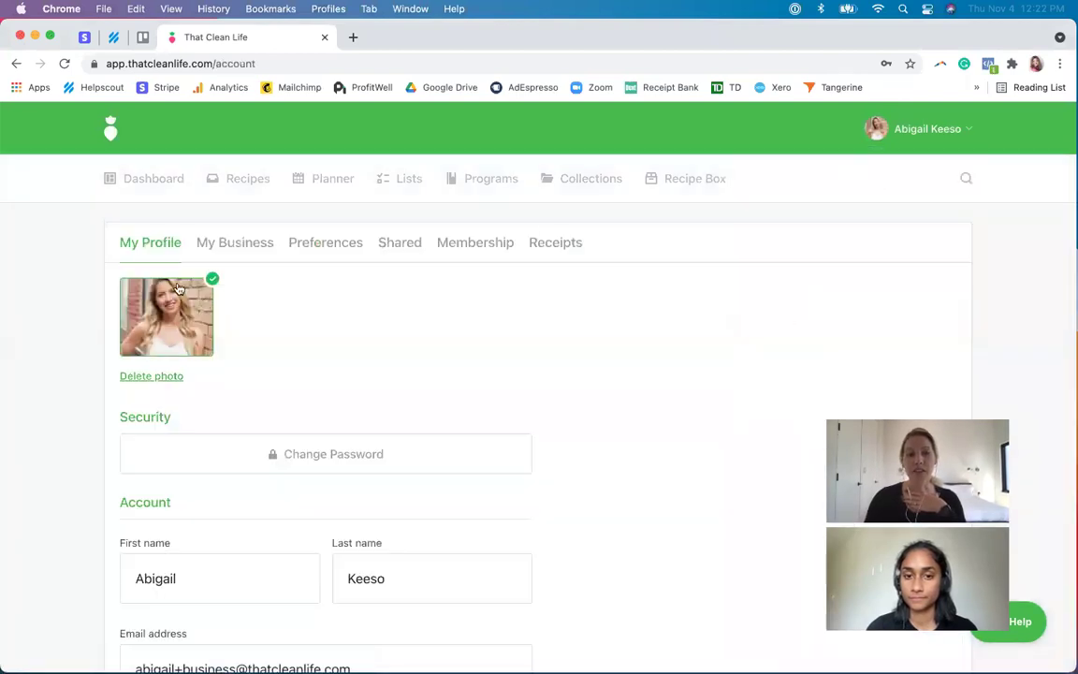
scroll(167, 316, down, 1)
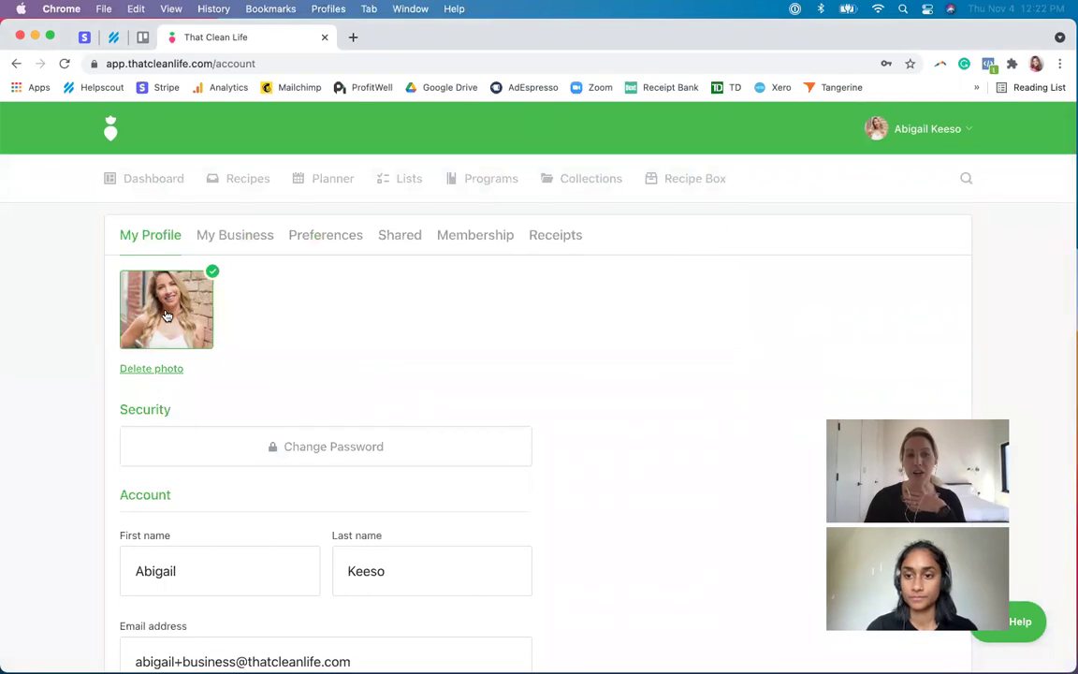
scroll(187, 473, down, 3)
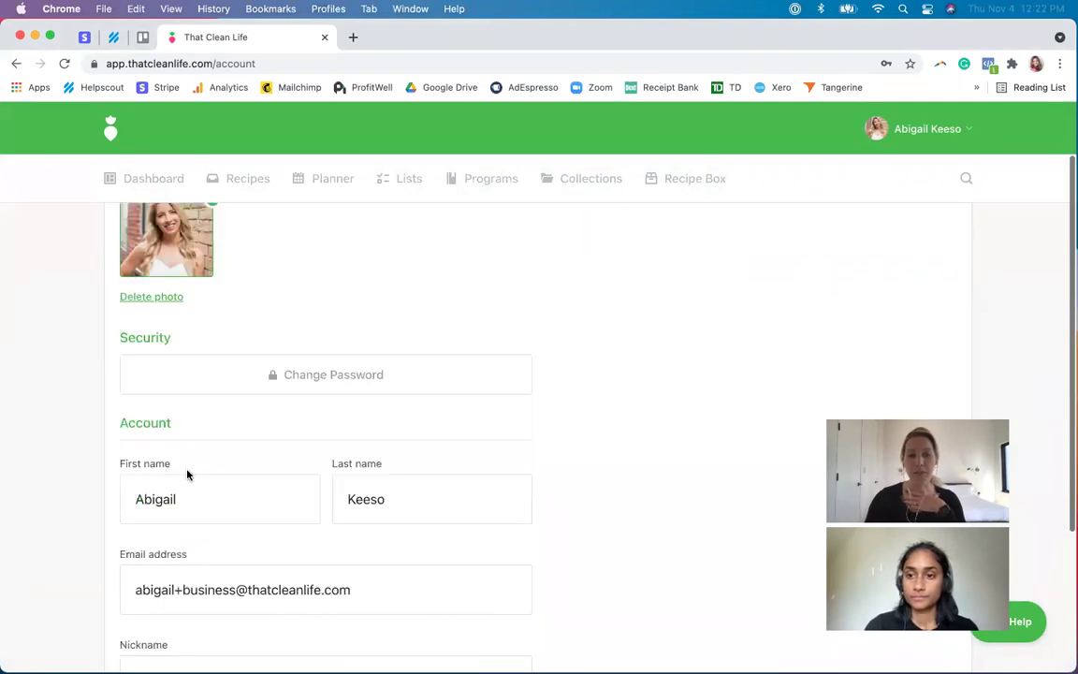
scroll(205, 564, up, 2)
scroll(236, 329, up, 3)
scroll(222, 513, down, 6)
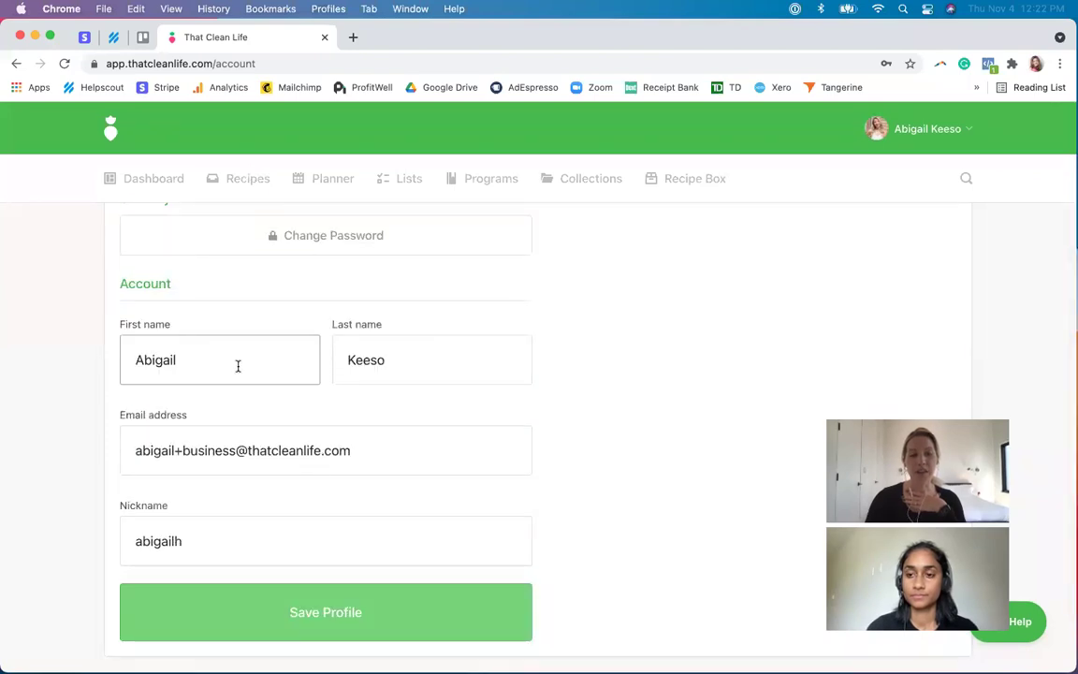
scroll(217, 370, up, 5)
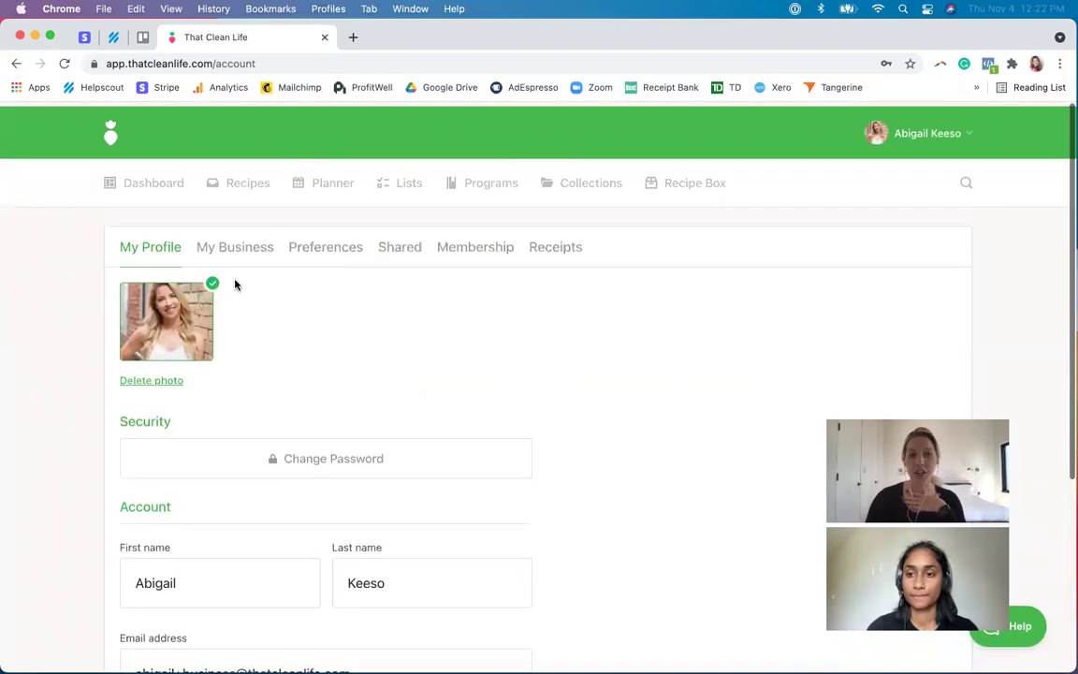
- Compare the My Business and My Profile details, then return to the GERD plan in the Planner
click(242, 243)
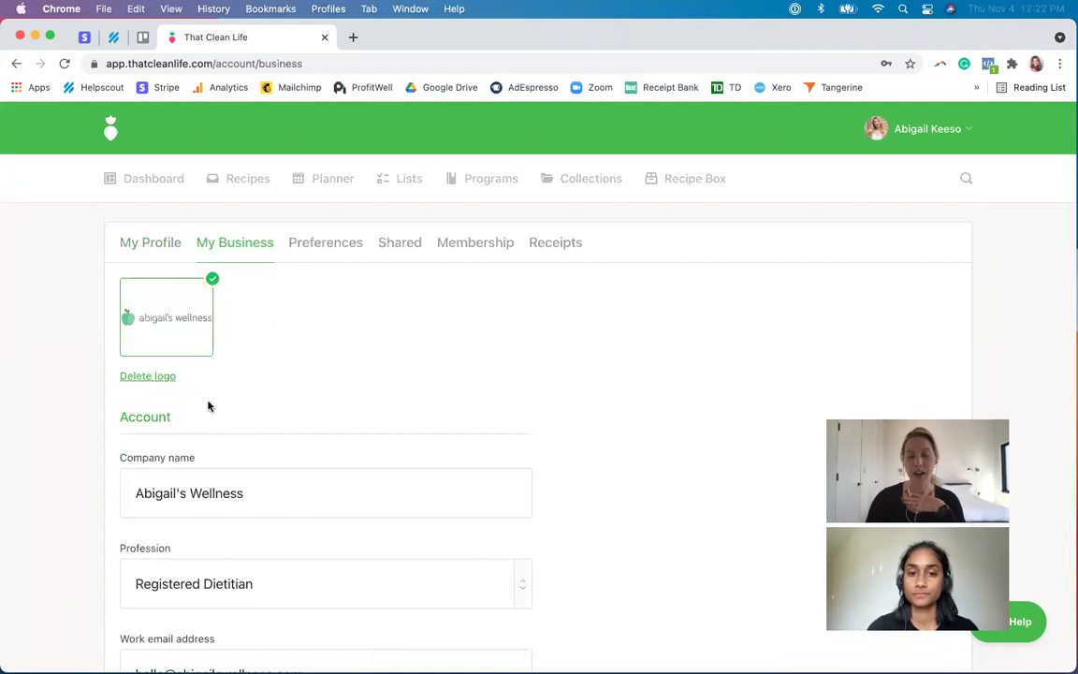
scroll(202, 513, down, 1)
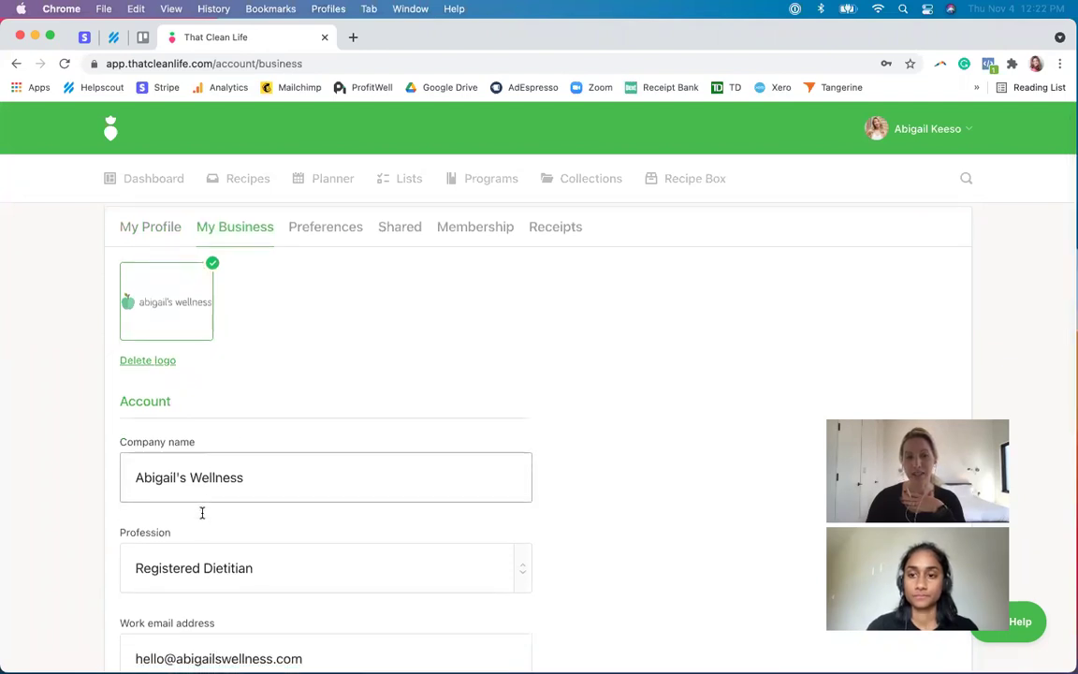
click(152, 228)
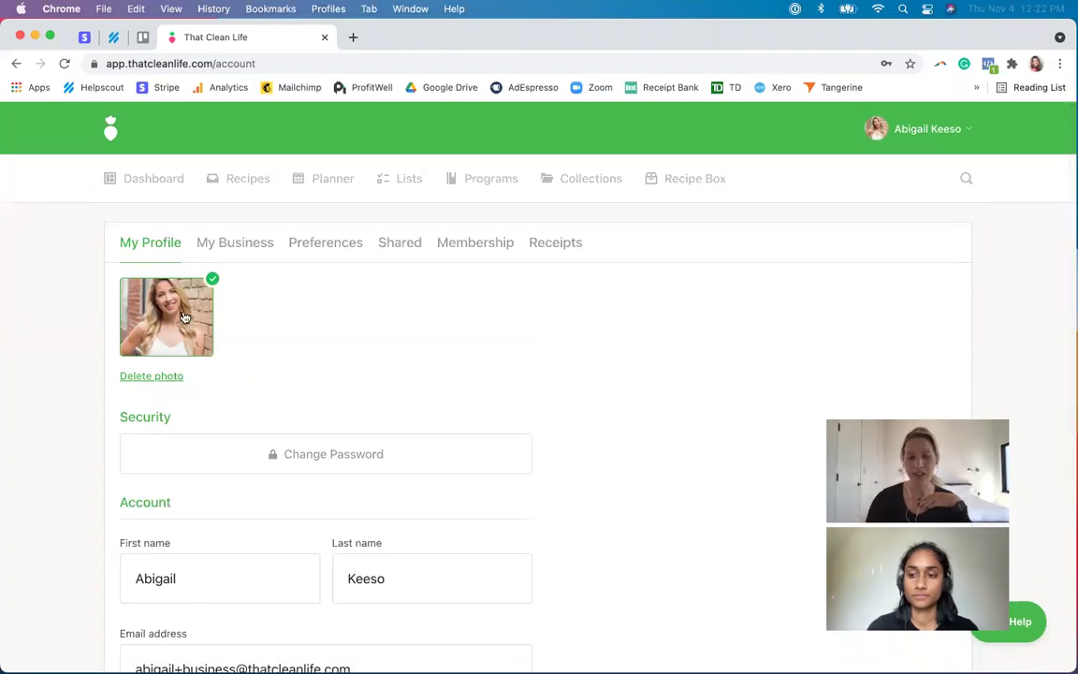
click(242, 255)
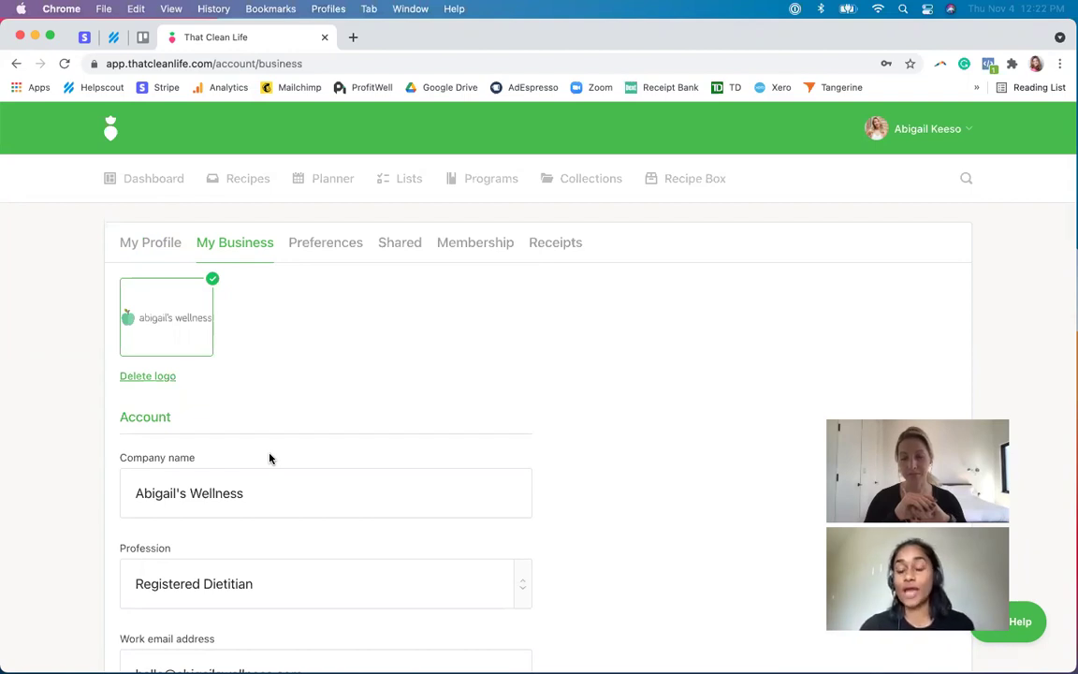
click(492, 179)
click(330, 182)
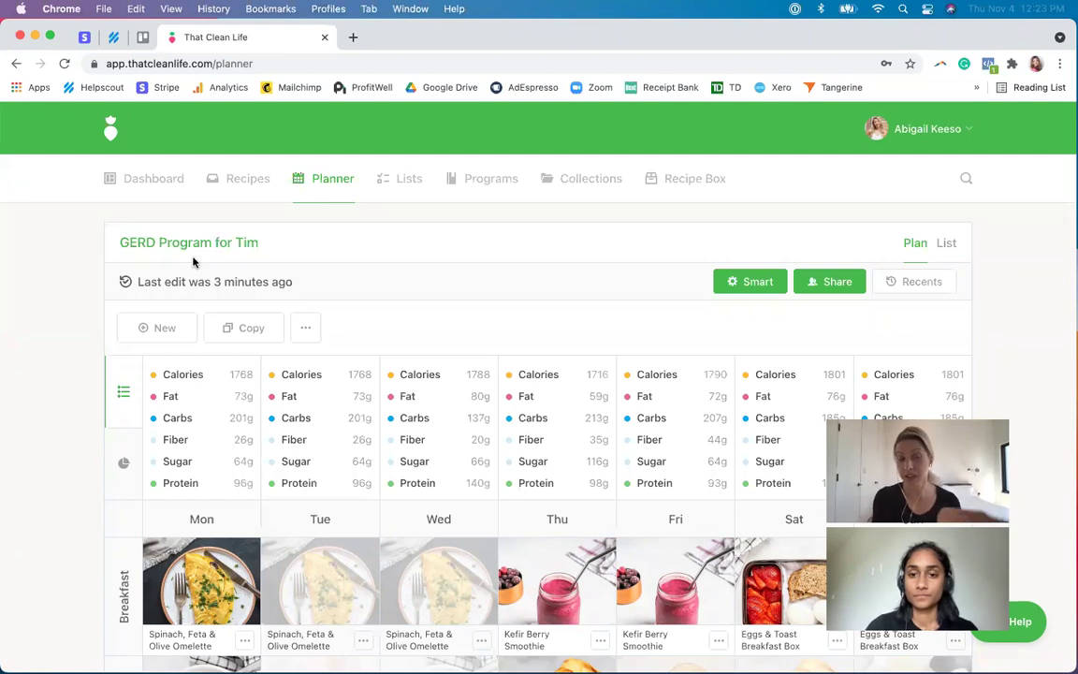
- Copy the GERD program meal plan, retitling the copy for the new client
click(244, 328)
key(Right)
key(BackSpace)
key(BackSpace)
key(BackSpace)
key(BackSpace)
key(BackSpace)
key(BackSpace)
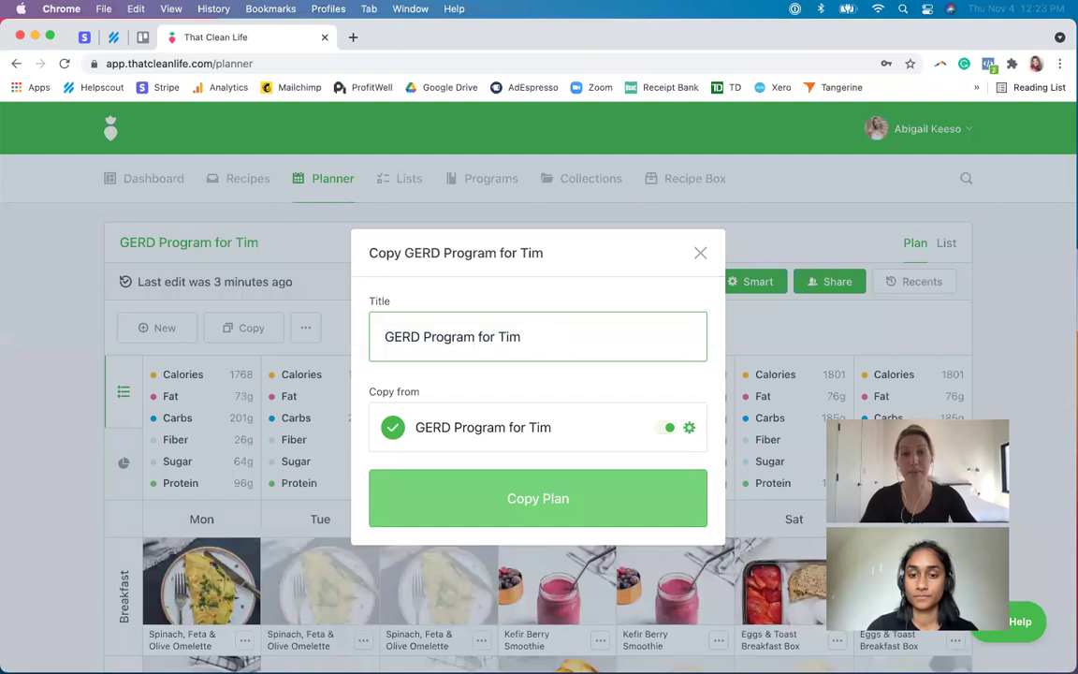
text(na)
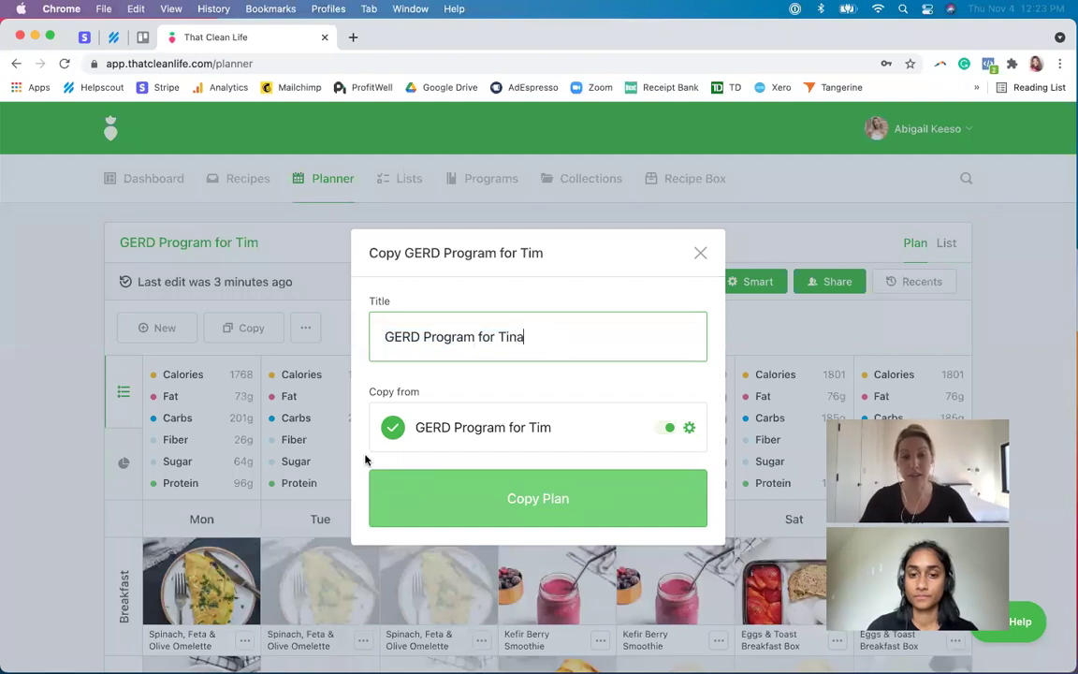
click(499, 500)
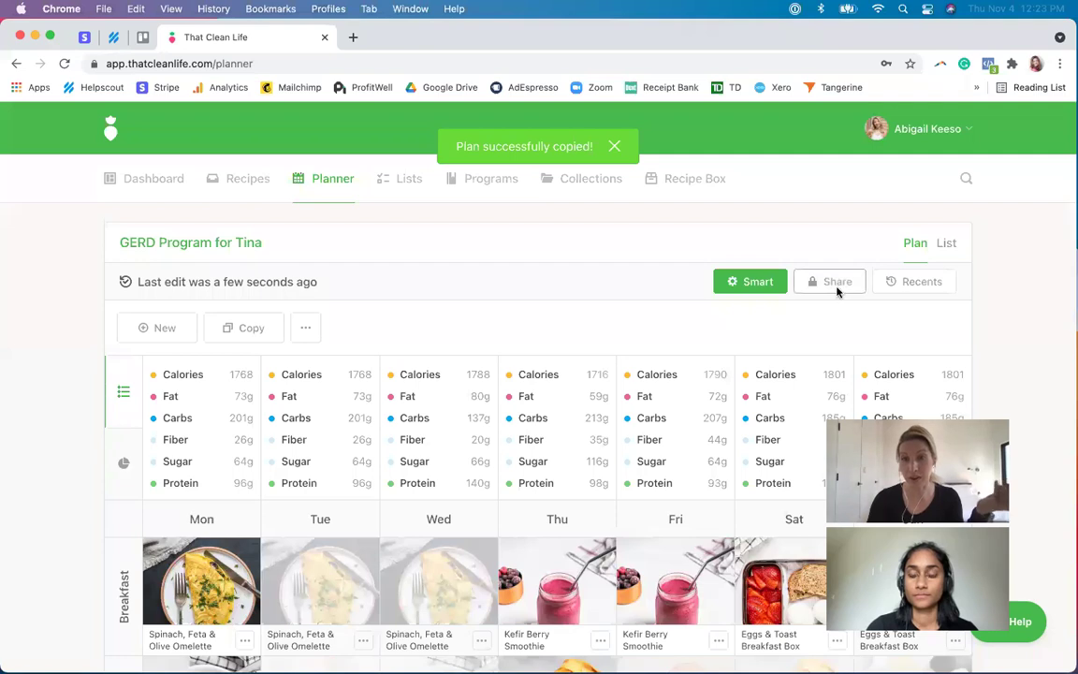
- Let anyone with the link view the copied plan
click(838, 292)
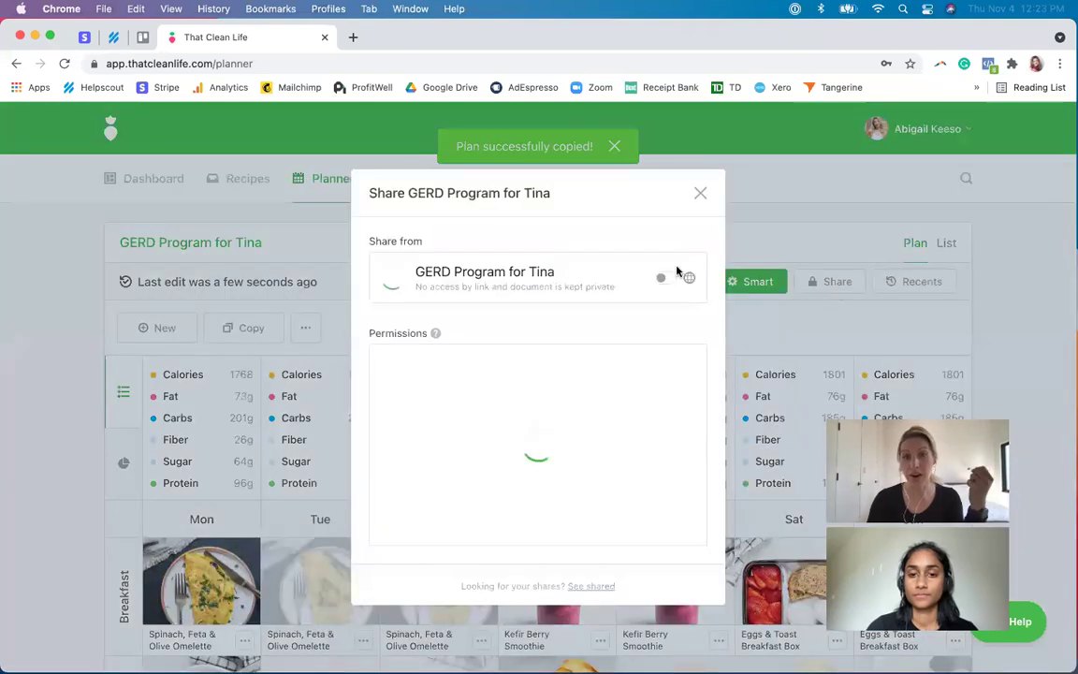
click(664, 278)
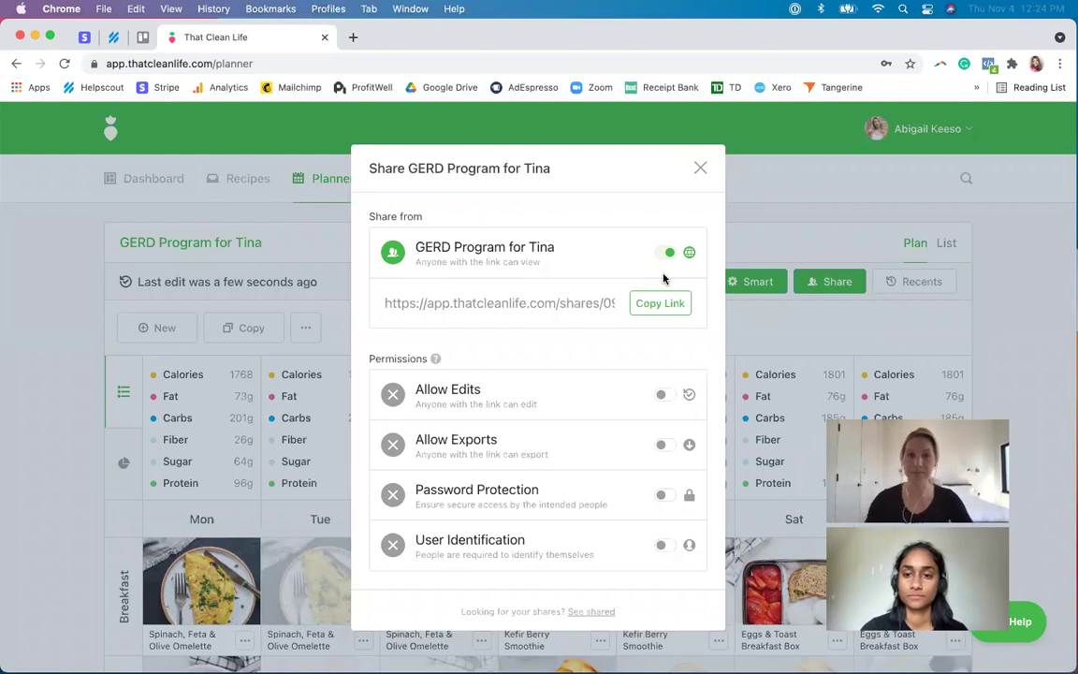
click(701, 168)
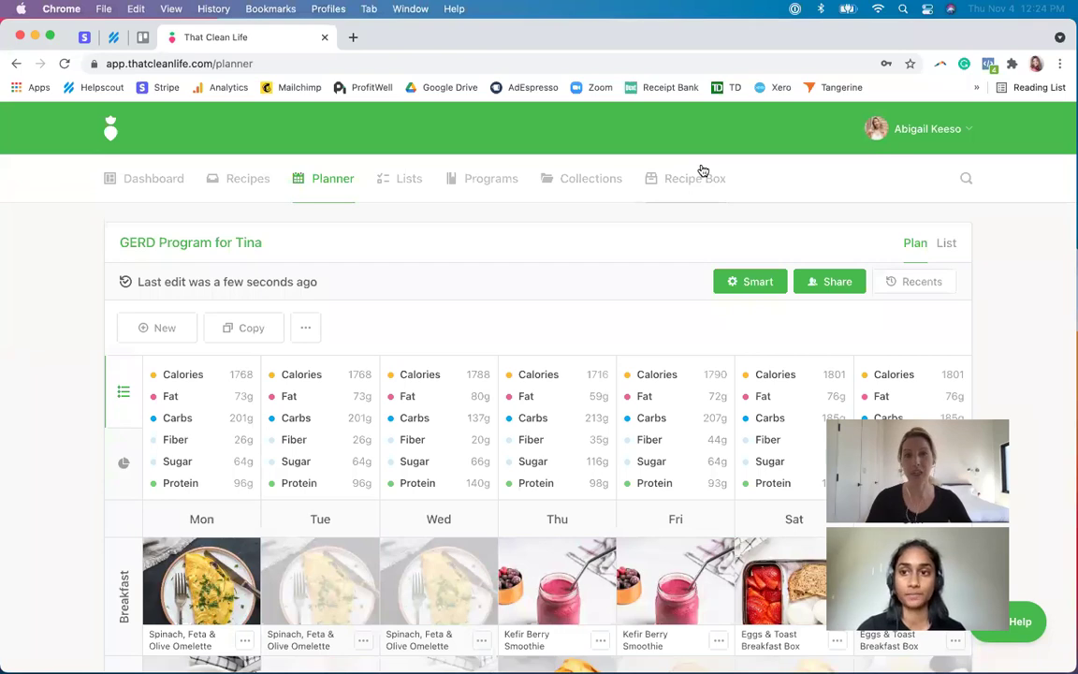
click(604, 193)
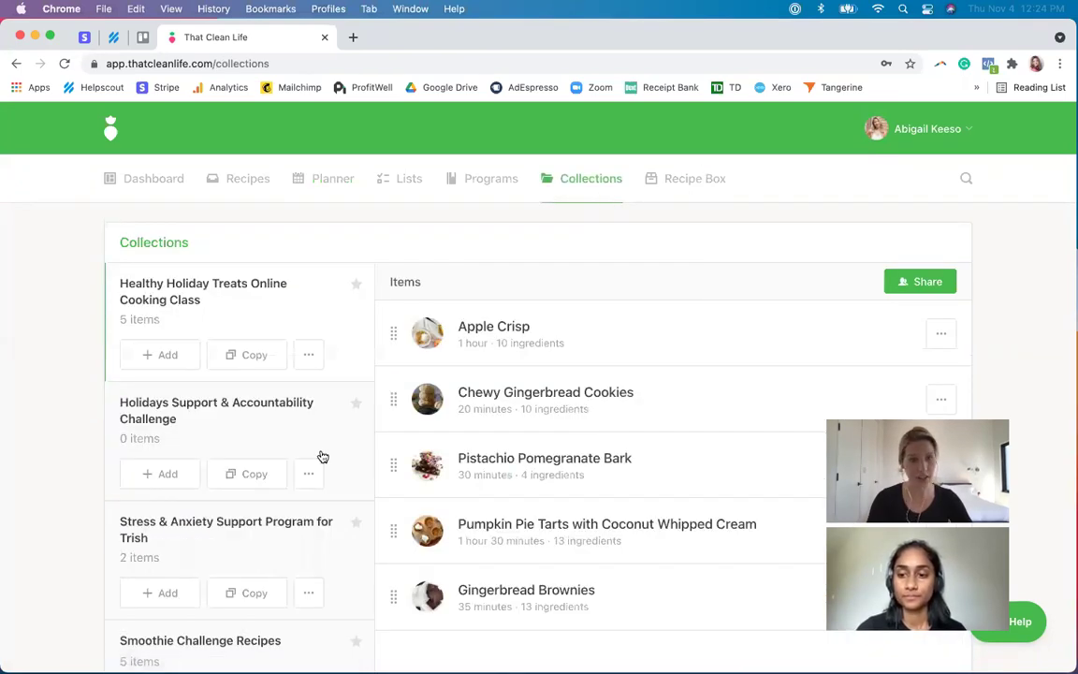
- Open the Stress & Anxiety Support Program collection and review its link sharing settings
scroll(320, 455, down, 2)
scroll(322, 456, down, 2)
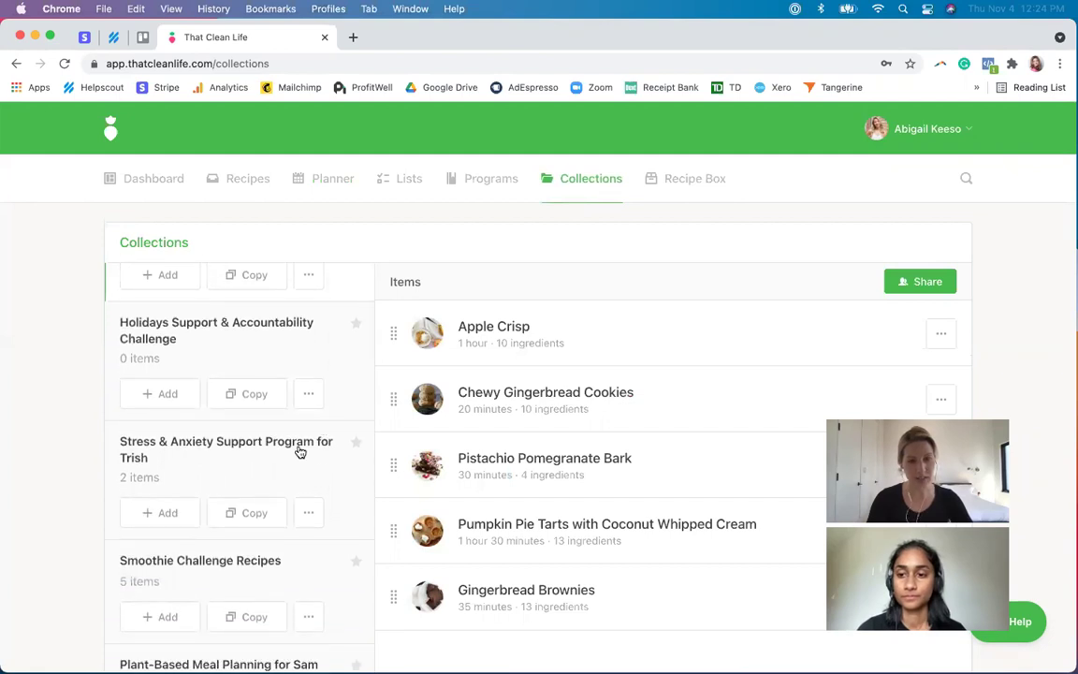
click(271, 445)
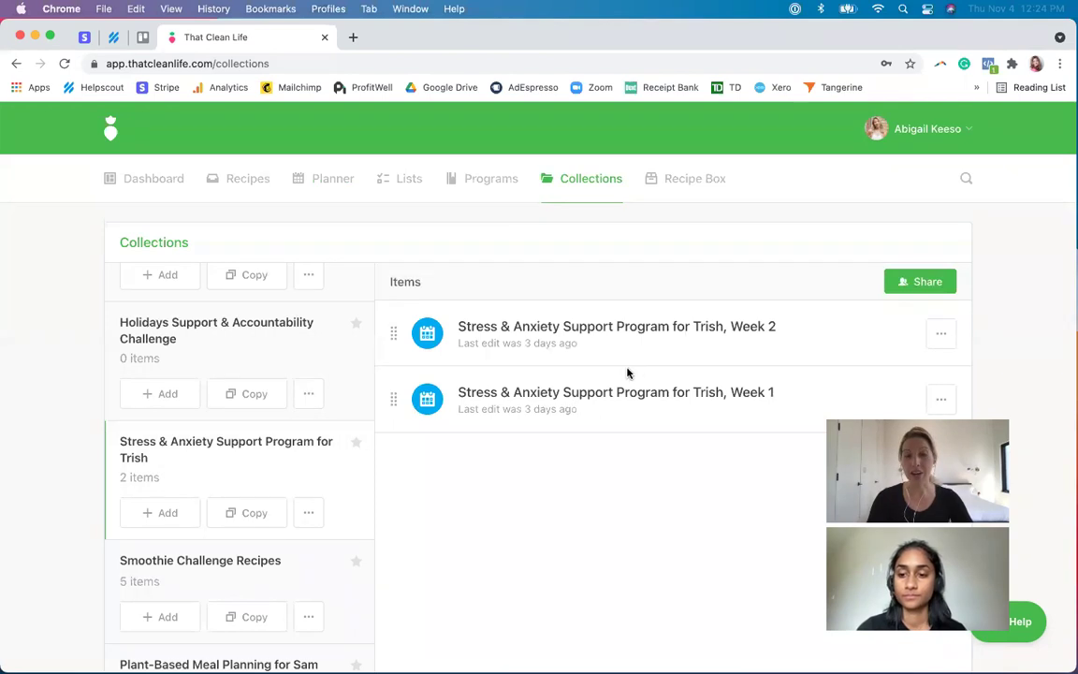
click(930, 286)
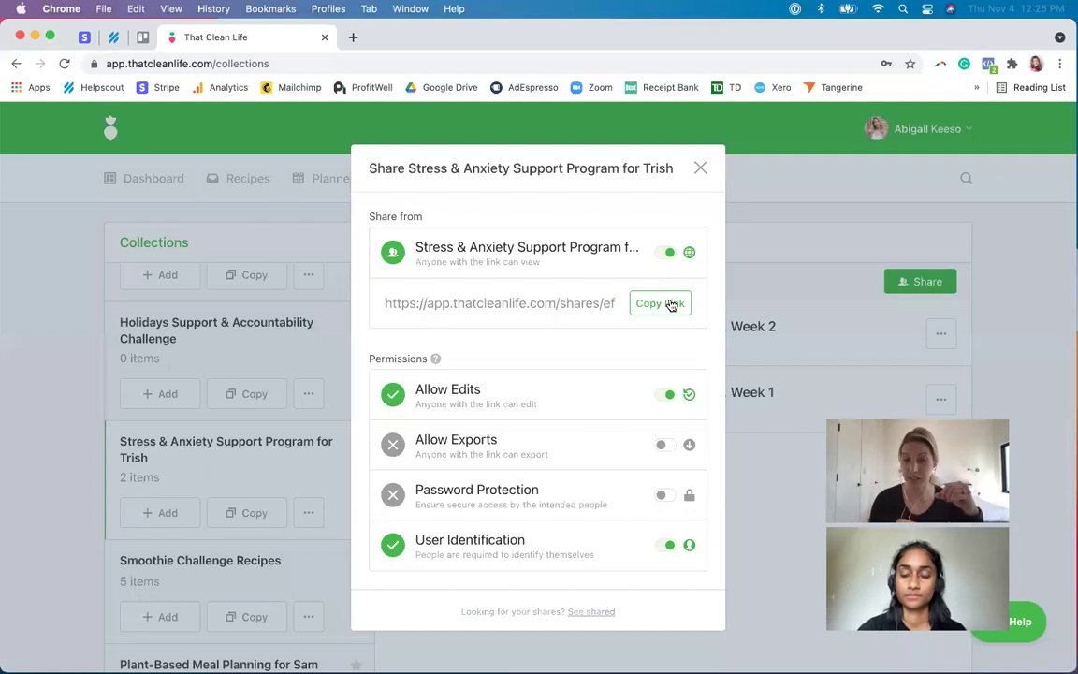
click(700, 168)
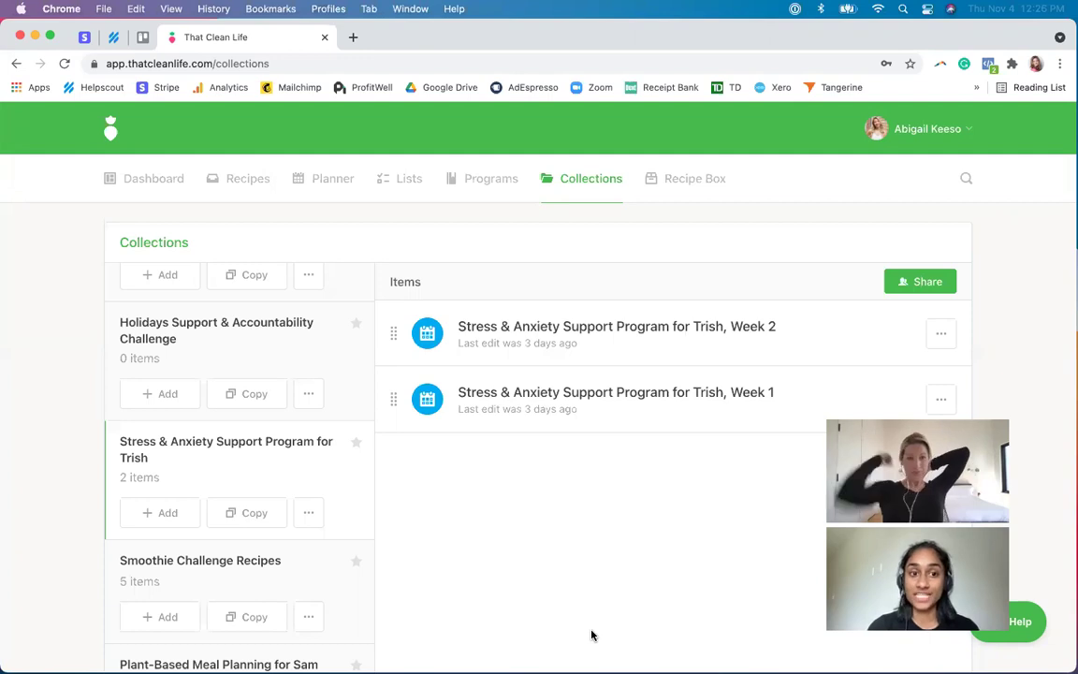
- Find and open the Plant-Based Meal Planning for Sam collection, which has no items yet
scroll(289, 522, down, 4)
scroll(226, 525, down, 4)
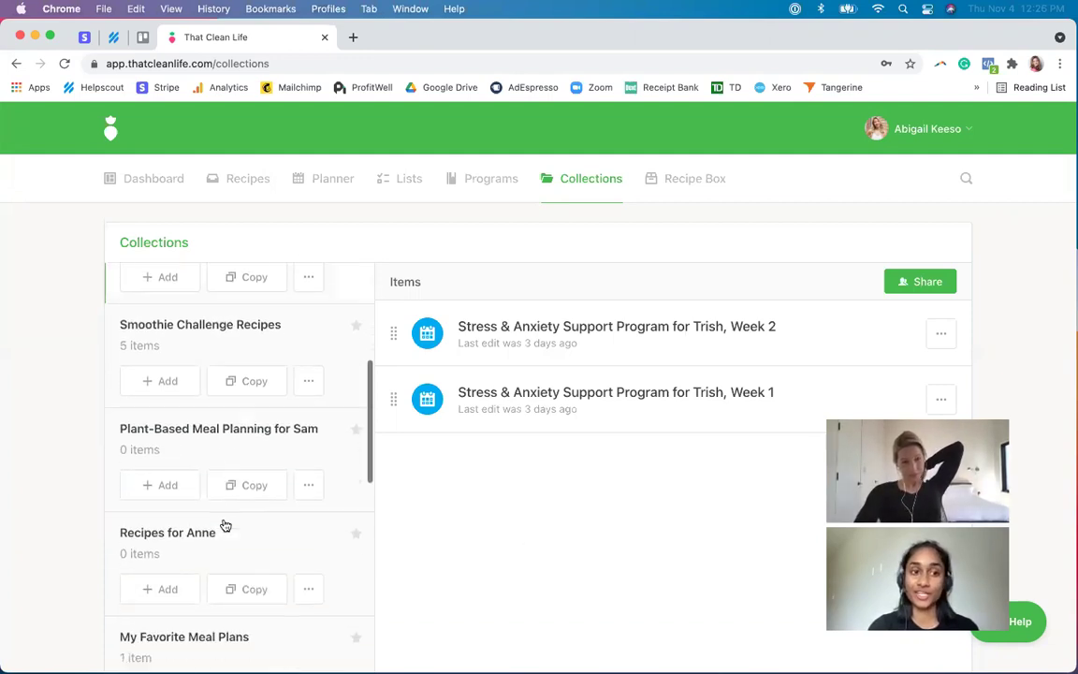
scroll(225, 525, up, 6)
scroll(226, 525, up, 3)
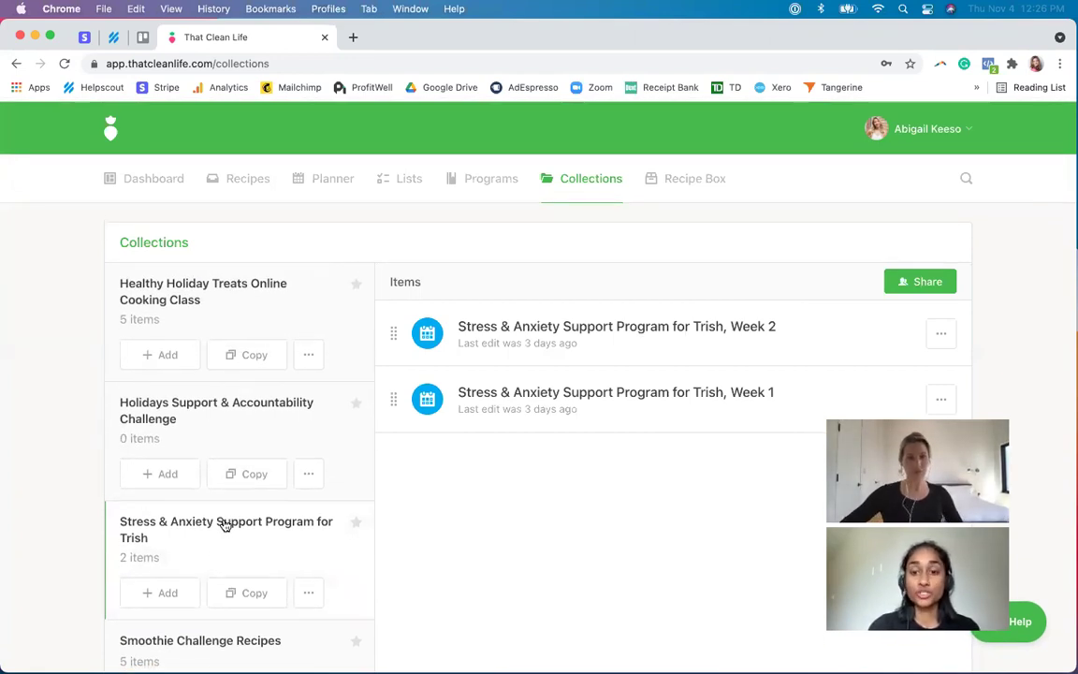
scroll(242, 499, down, 4)
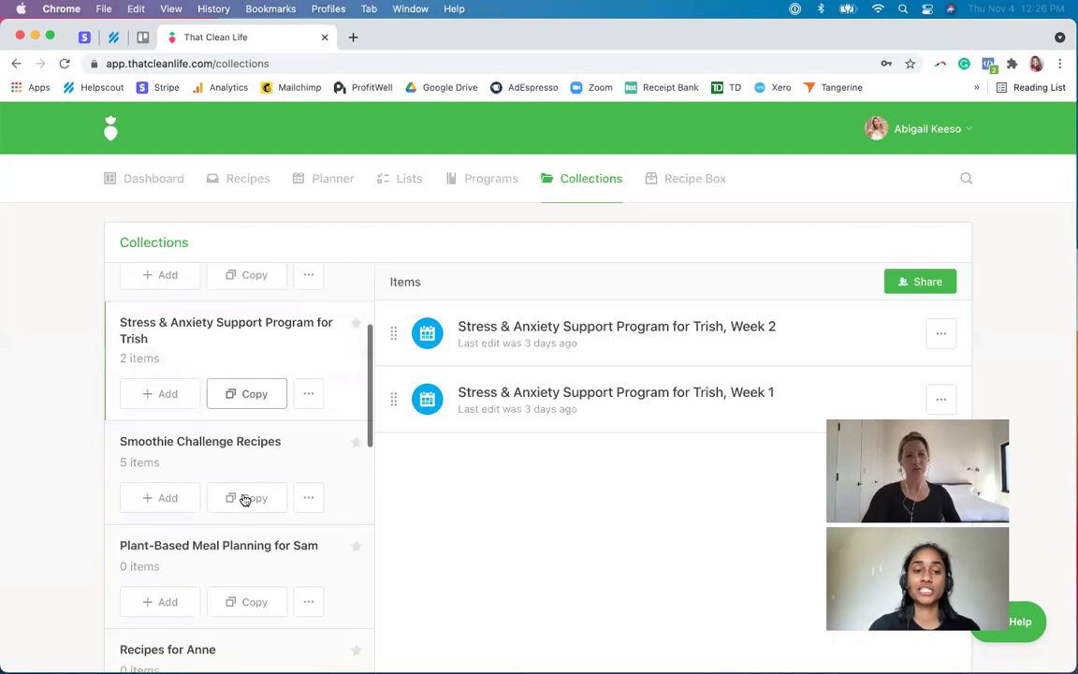
click(232, 550)
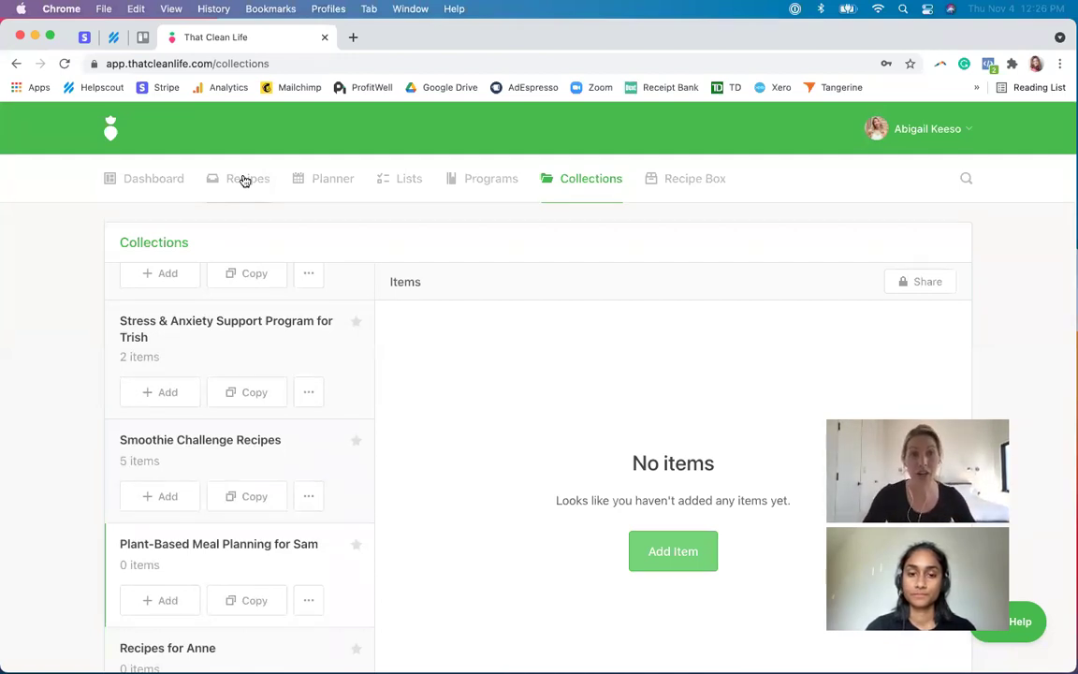
click(244, 181)
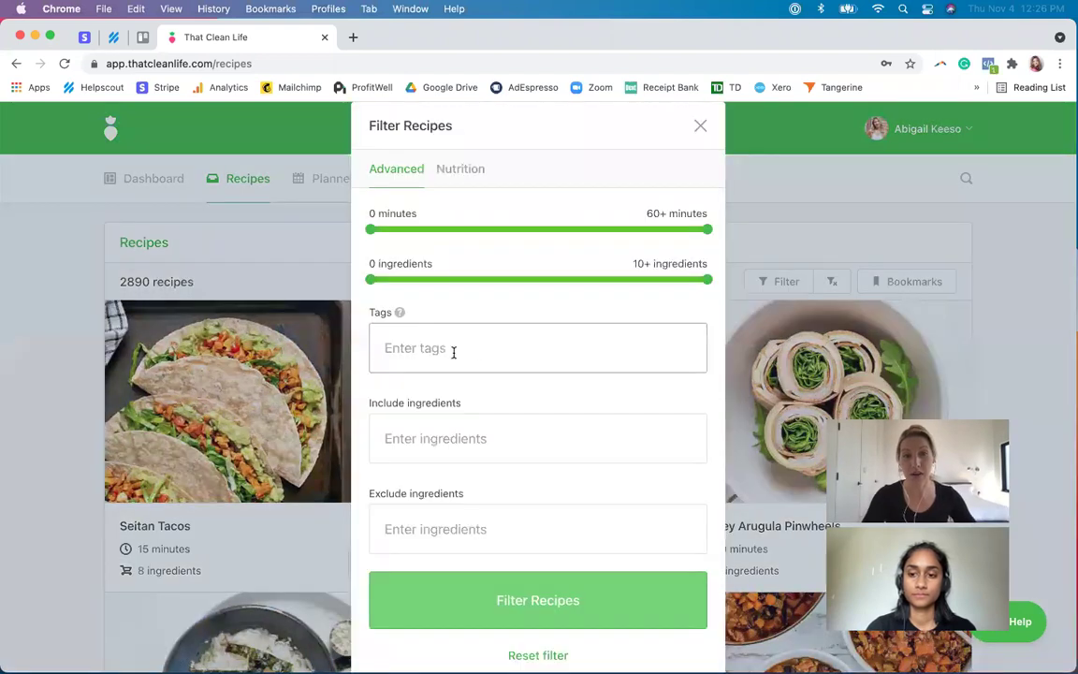
- Filter the recipe library by the vegan and breakfast tags, showing 339 recipes
click(452, 350)
text(veg)
click(422, 407)
text(brea)
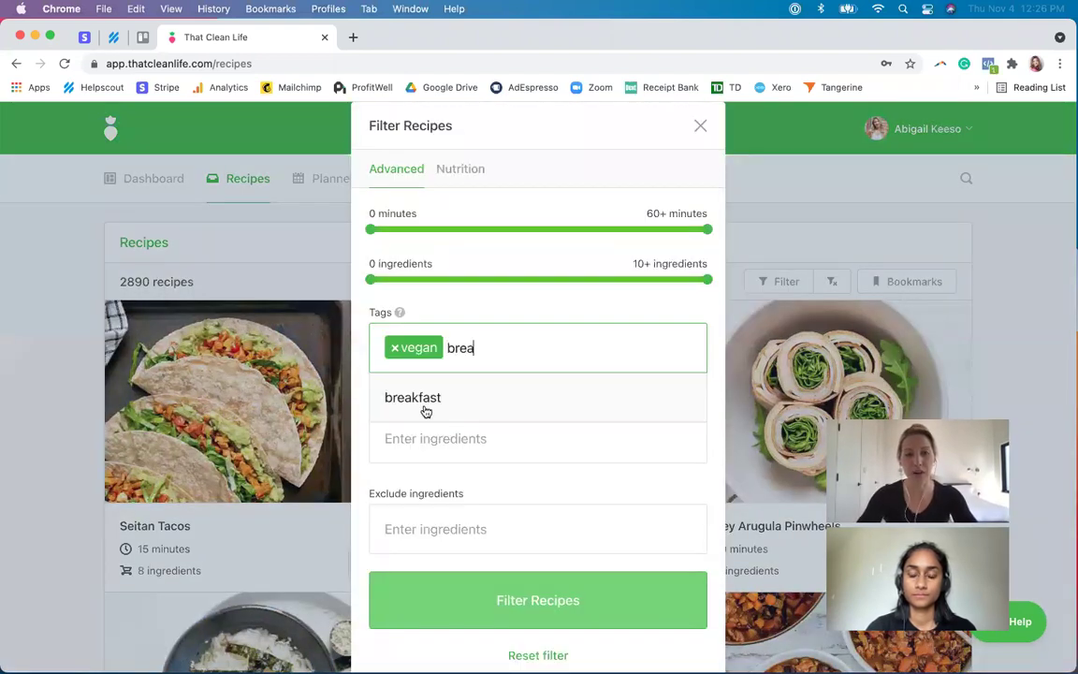
click(426, 402)
click(552, 601)
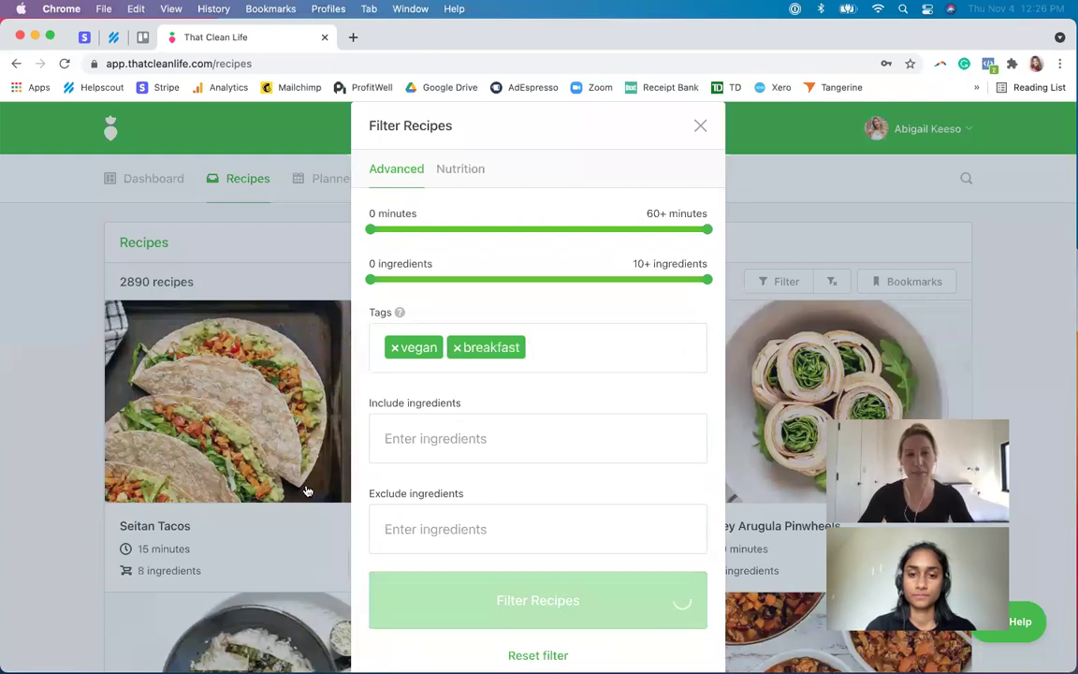
- Start adding Apple Cinnamon Oatmeal Cups to a collection
scroll(309, 489, down, 1)
click(362, 521)
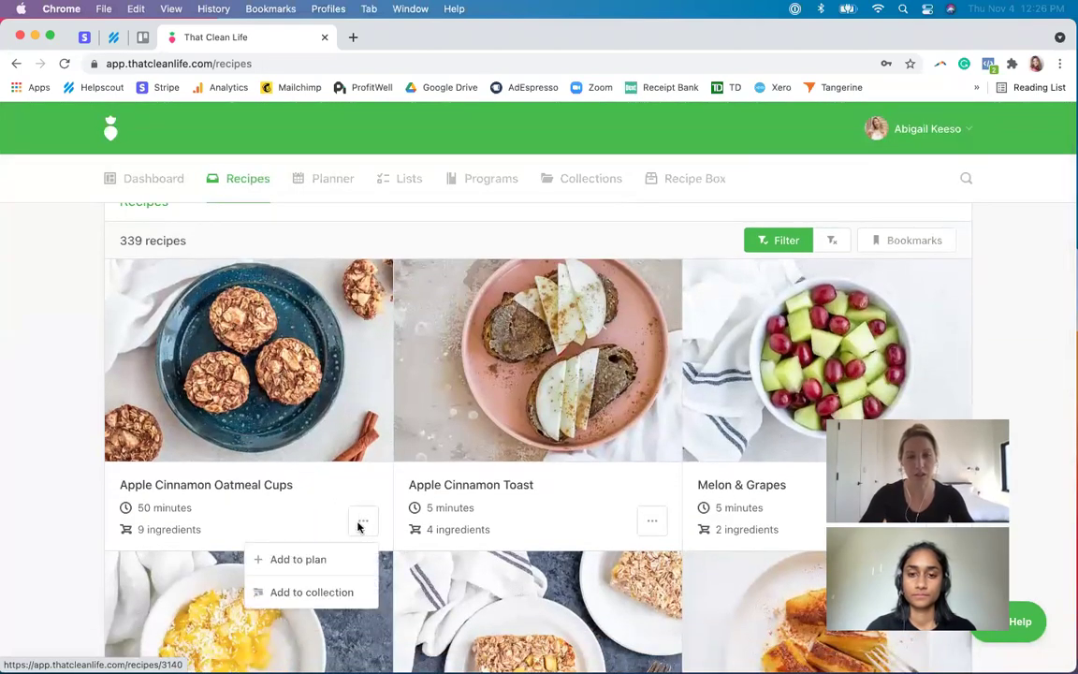
click(330, 593)
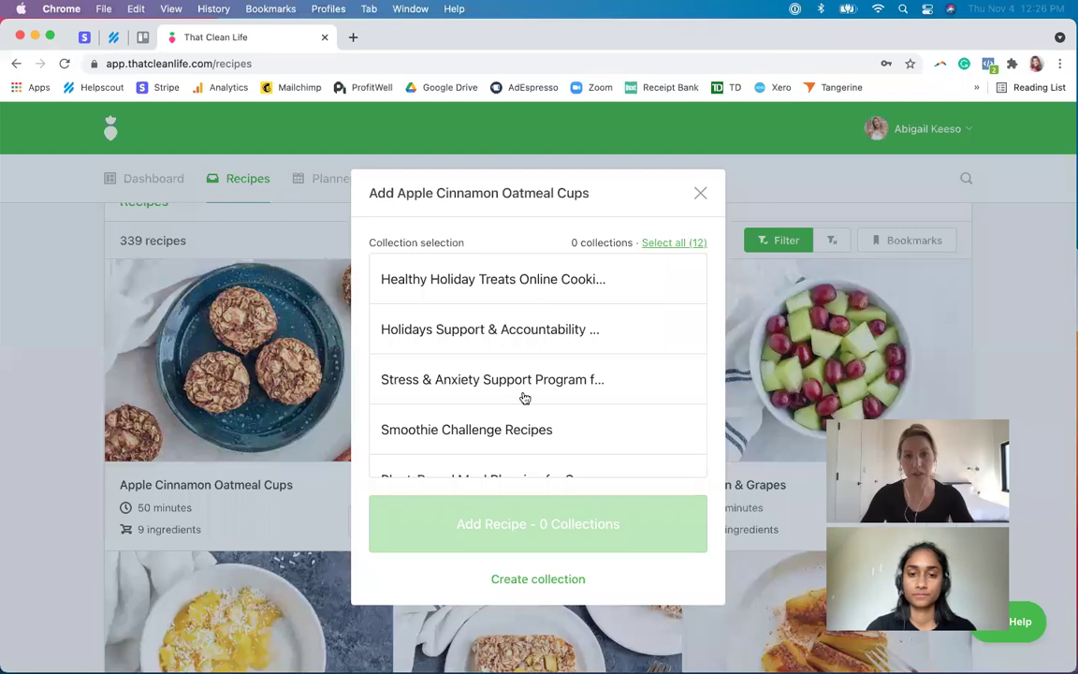
- Add Apple Cinnamon Oatmeal Cups to the Plant-Based Meal Planning for Sam collection
scroll(526, 398, down, 3)
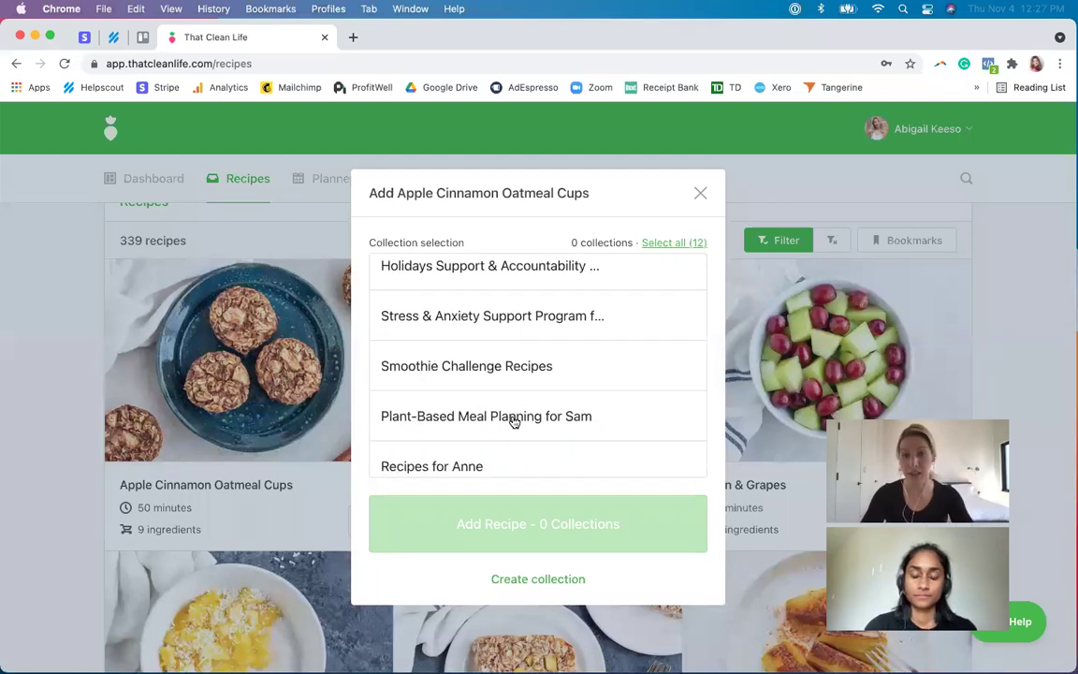
click(512, 419)
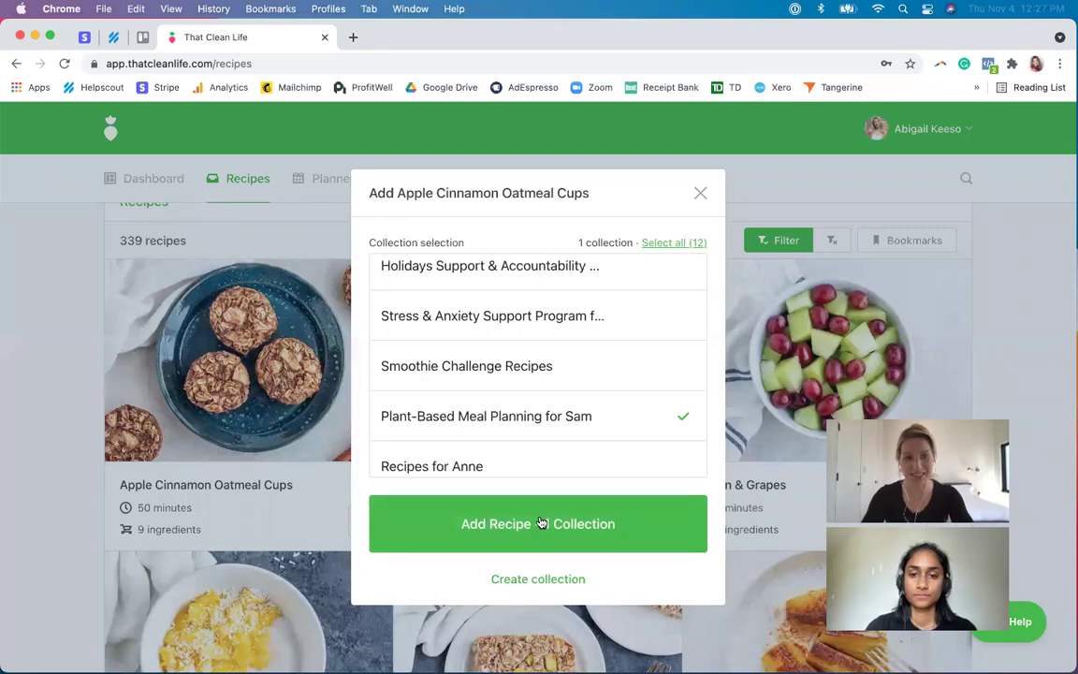
click(540, 522)
- Add Gallo Pinto to the Plant-Based Meal Planning for Sam collection
scroll(561, 524, down, 6)
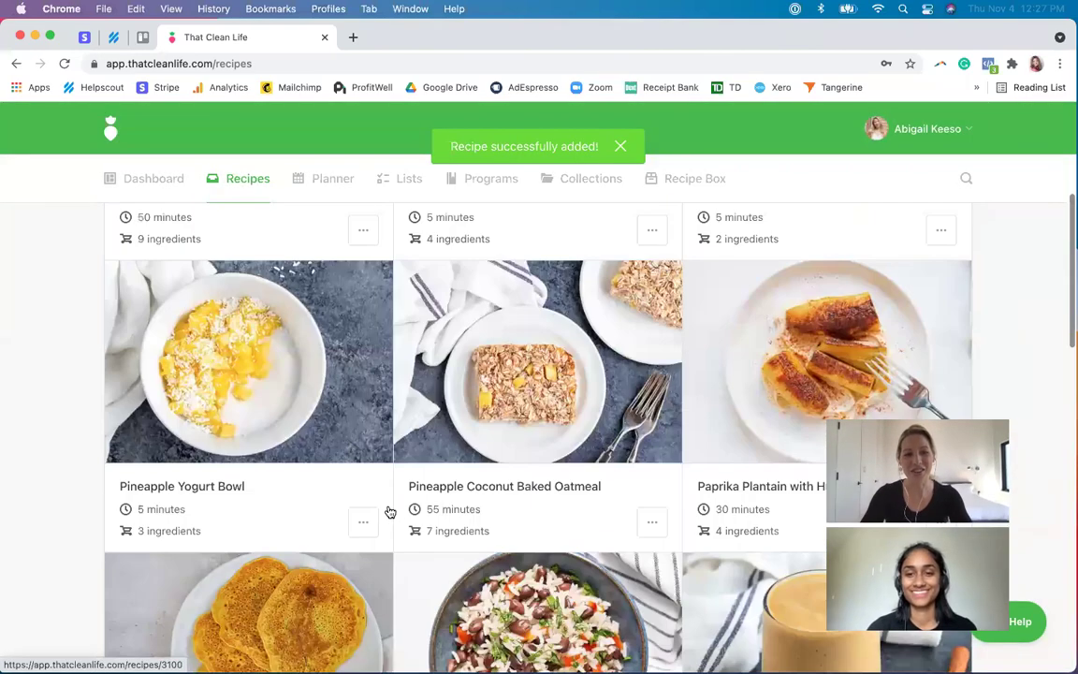
scroll(643, 562, down, 5)
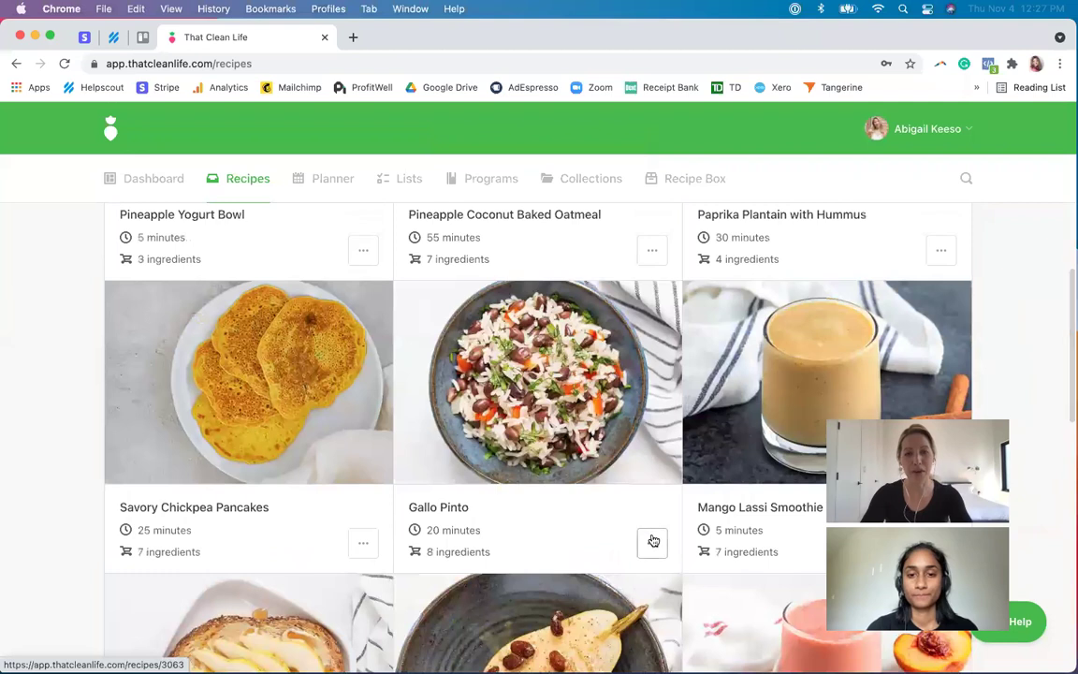
click(654, 541)
click(597, 617)
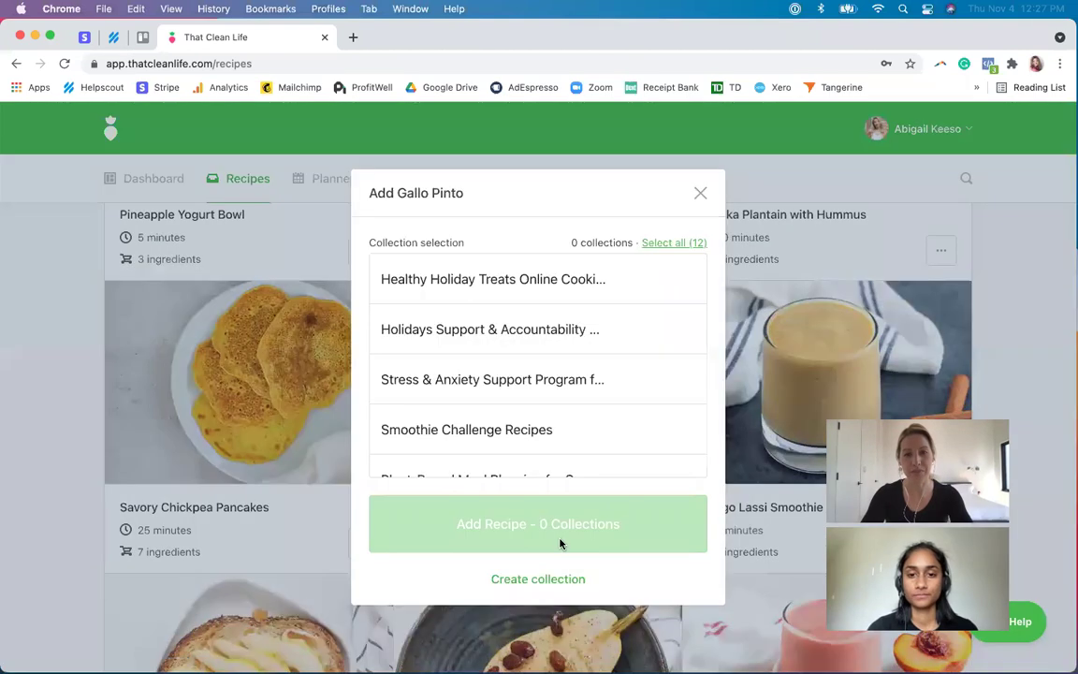
scroll(542, 391, down, 3)
click(544, 403)
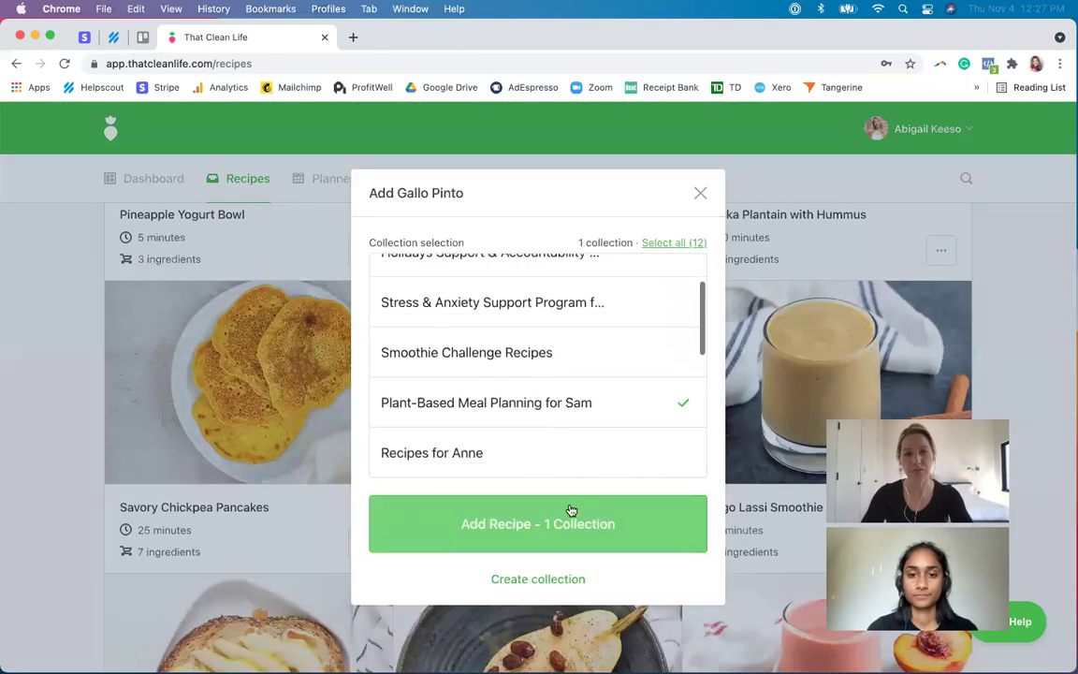
click(571, 511)
- Add Creamy Peanut Butter Banana Rollup to the Plant-Based Meal Planning for Sam collection
scroll(570, 522, down, 5)
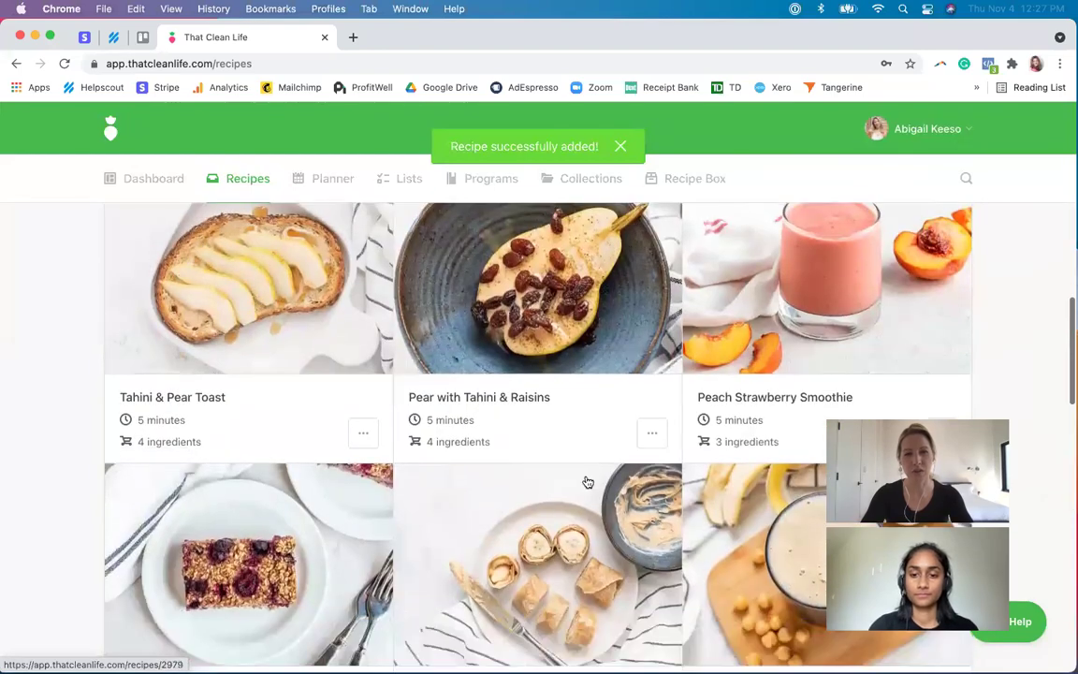
scroll(602, 551, down, 3)
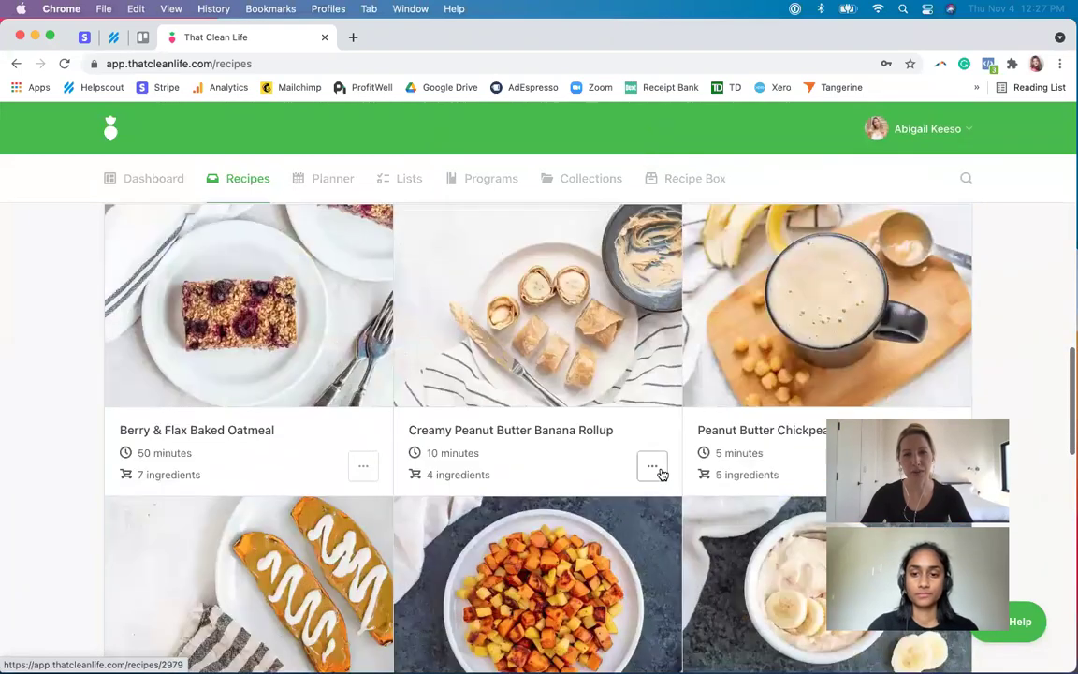
click(652, 466)
click(611, 539)
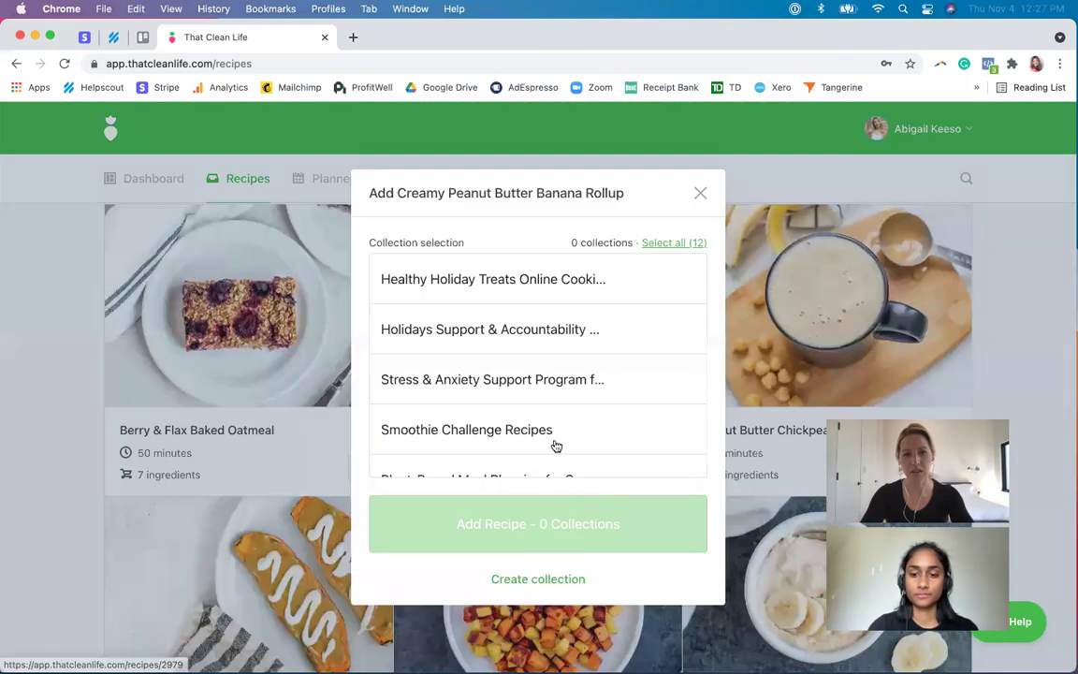
scroll(518, 429, down, 3)
click(538, 349)
click(602, 540)
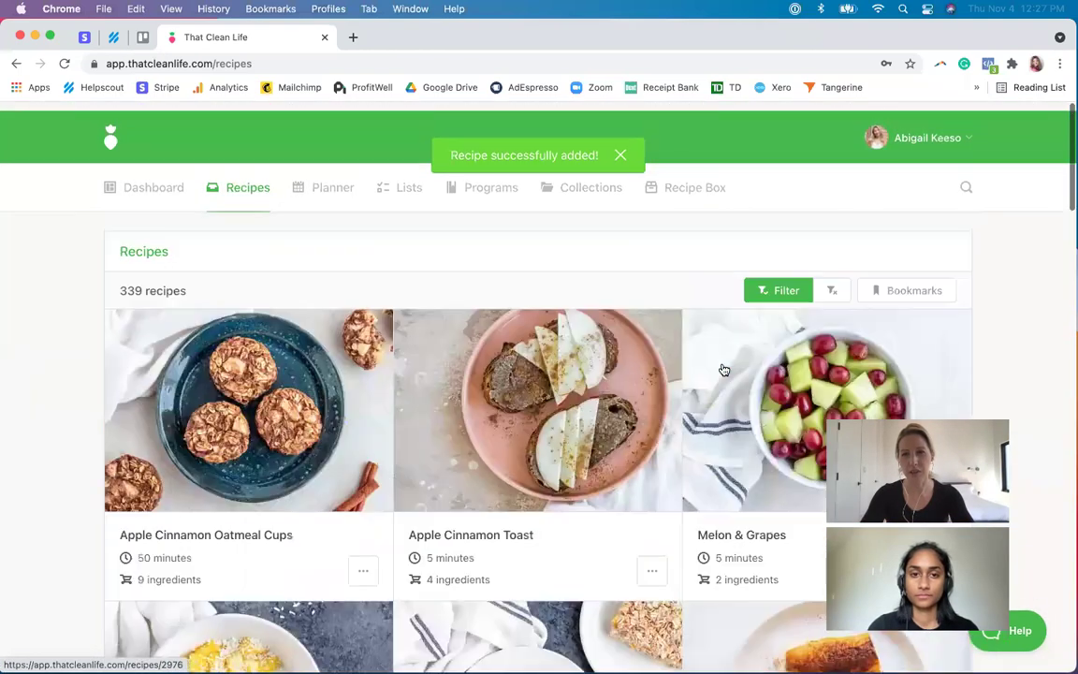
click(784, 286)
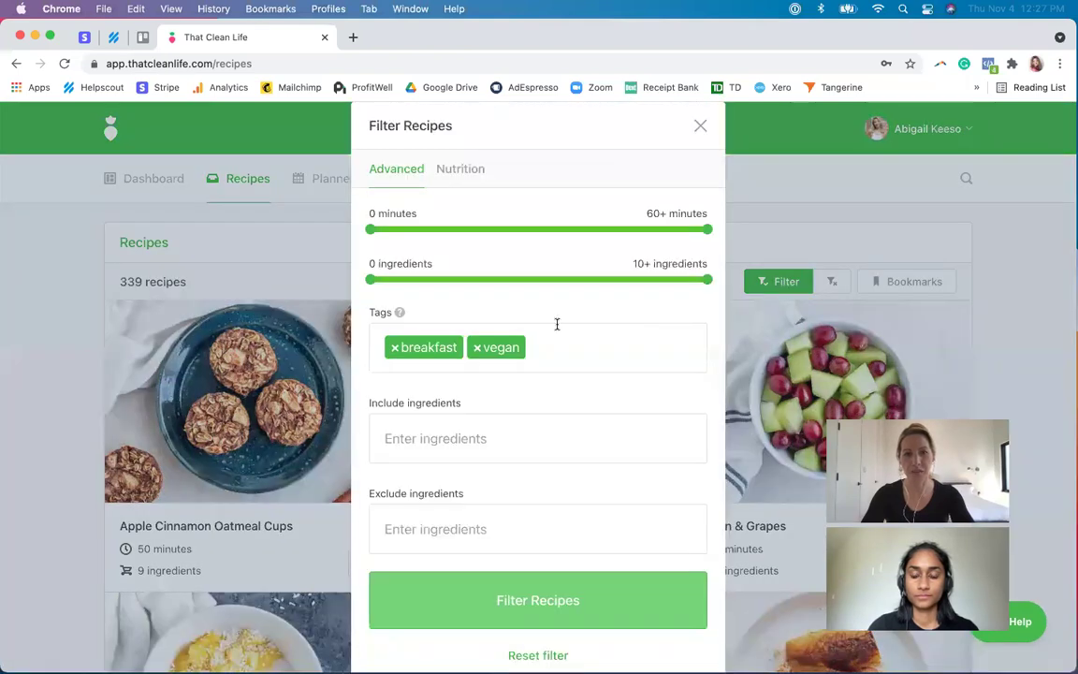
- Change the recipe filter's breakfast tag to lunch and apply the vegan lunch filter
click(394, 348)
text(lunch)
click(435, 399)
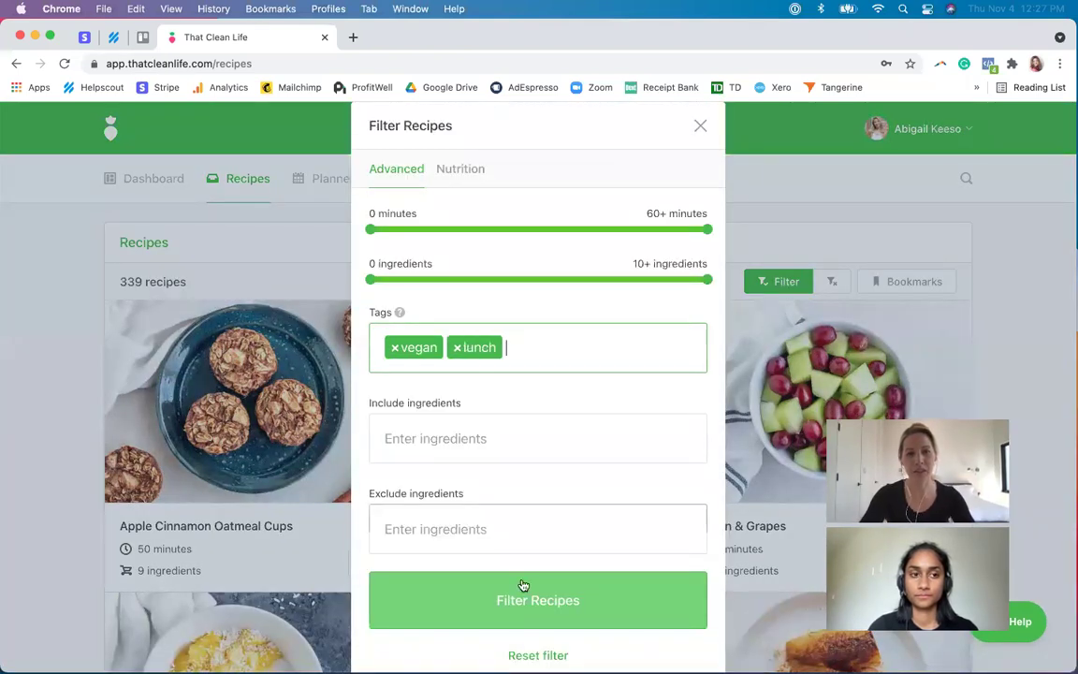
click(510, 597)
- Add Seitan Tacos and Seitan Sauerkraut Sandwich to the plant-based collection
click(364, 560)
click(337, 631)
scroll(551, 456, down, 2)
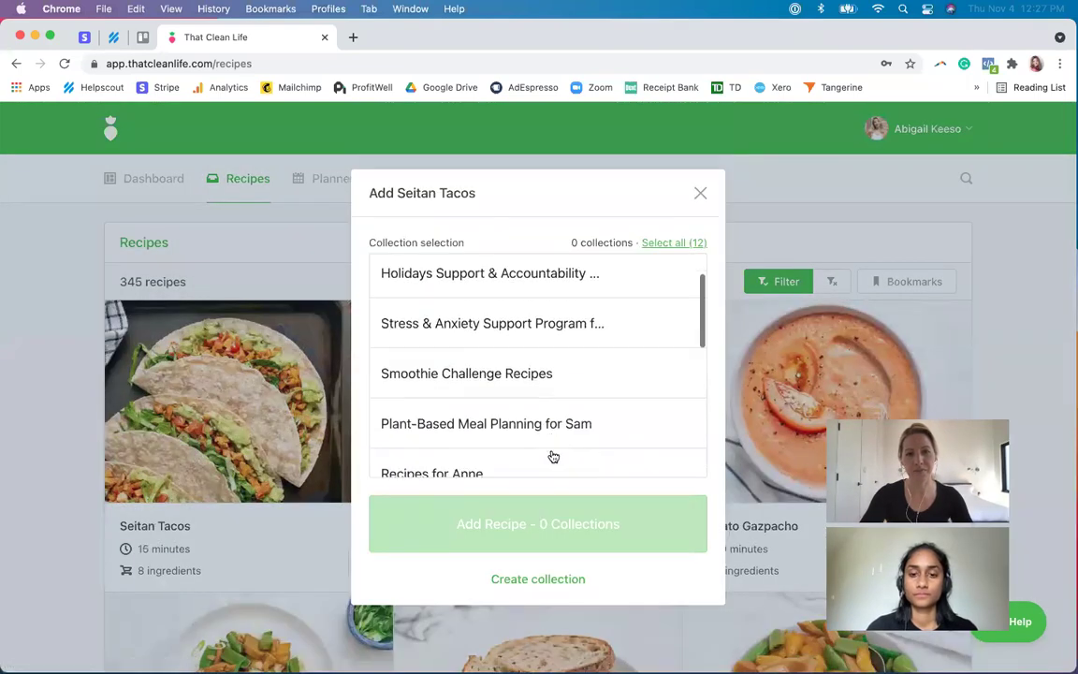
click(548, 426)
click(561, 517)
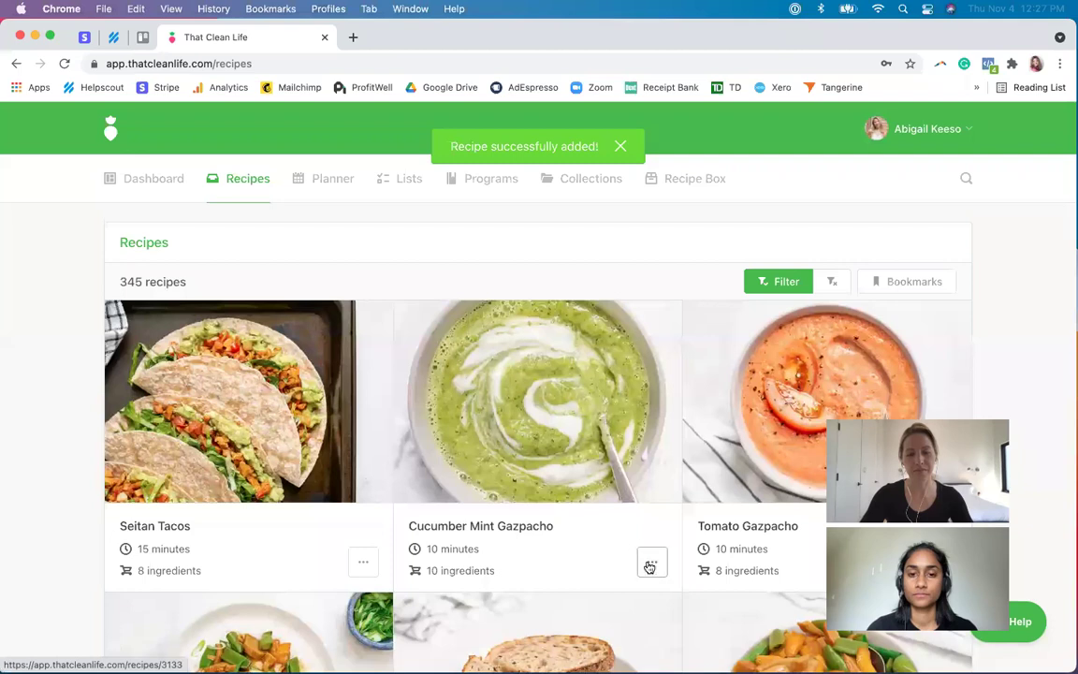
scroll(645, 619, down, 4)
click(648, 532)
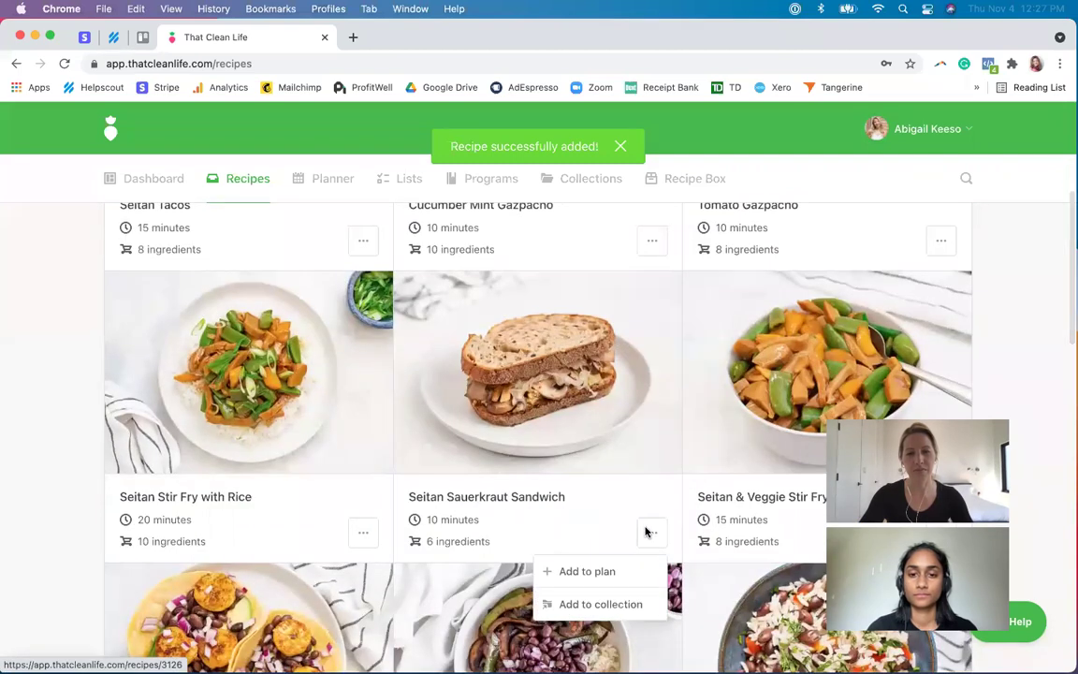
click(604, 604)
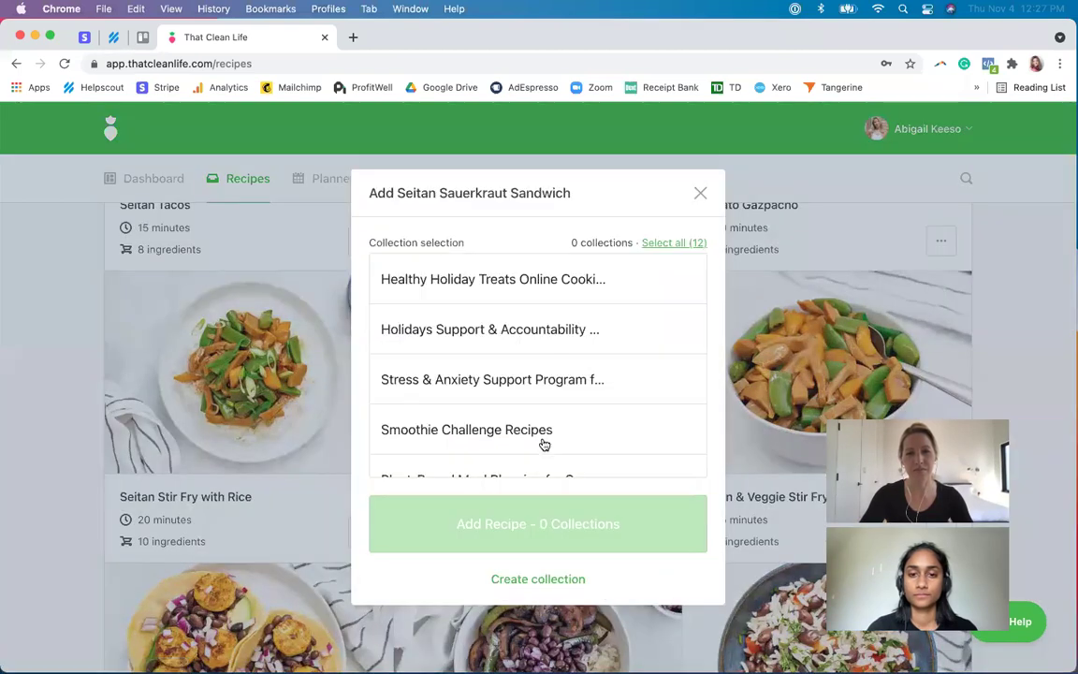
scroll(544, 444, down, 2)
click(552, 388)
click(573, 522)
- Add the Portobello Fajita Bowls to the plant-based collection
scroll(426, 491, down, 4)
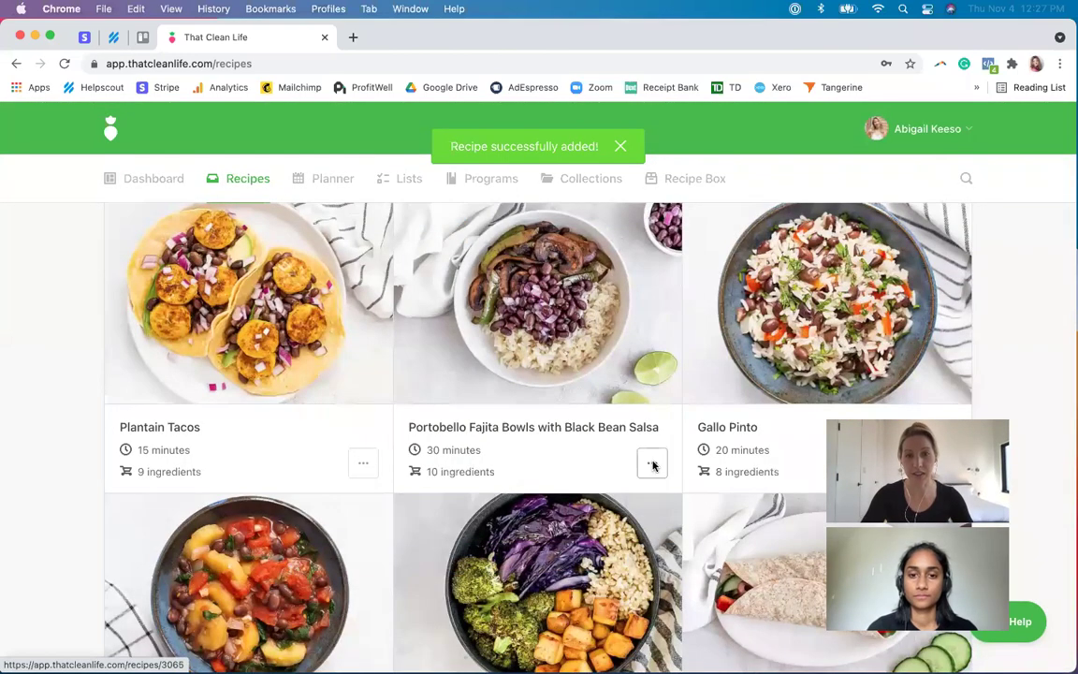
click(653, 465)
click(630, 533)
scroll(511, 437, down, 1)
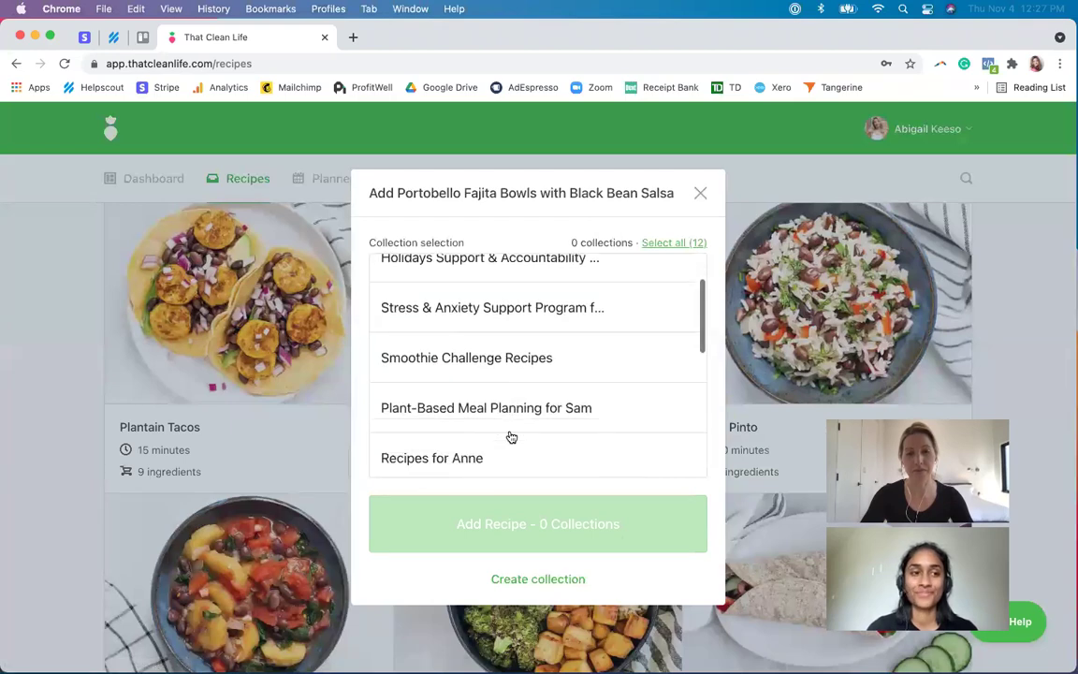
click(519, 426)
click(563, 541)
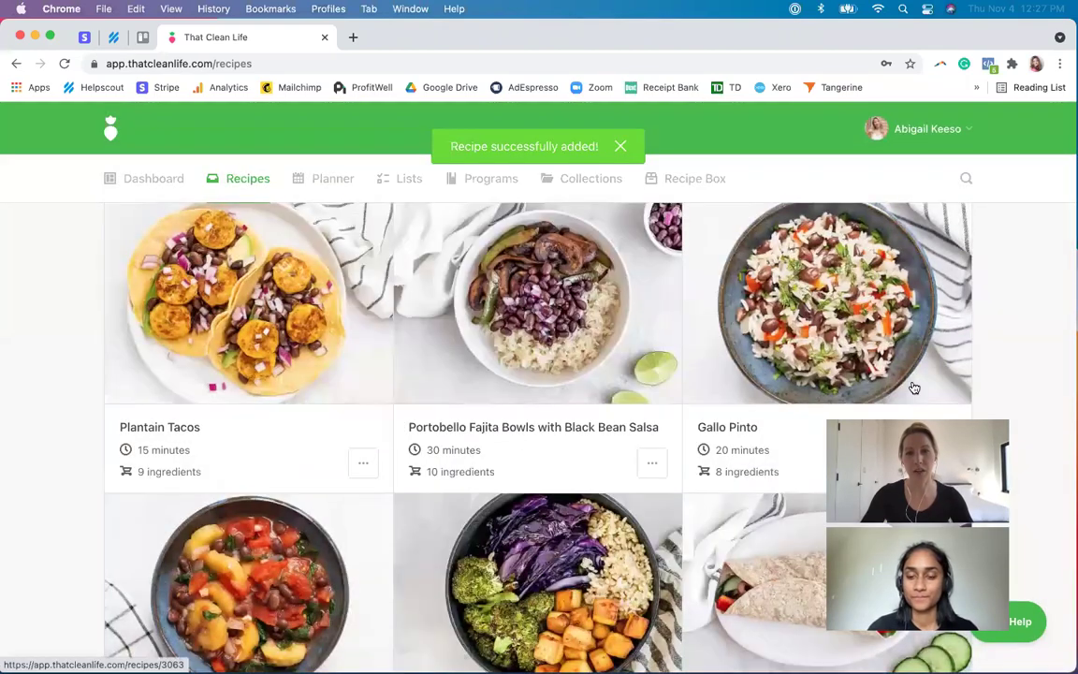
scroll(915, 388, up, 5)
click(779, 282)
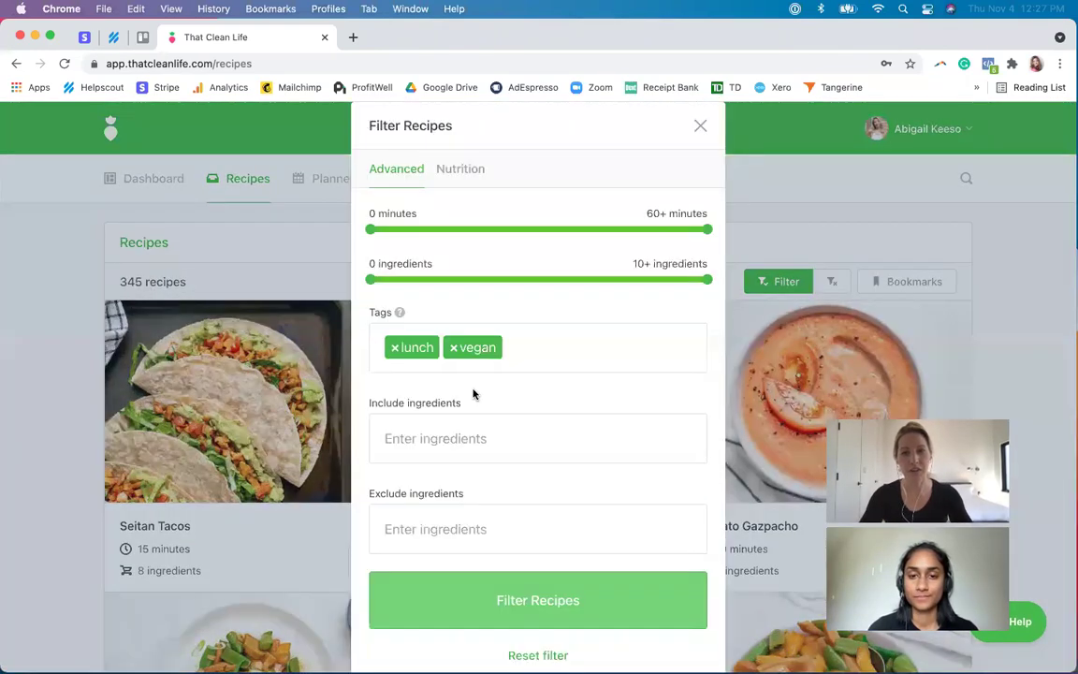
- Swap the filter's lunch tag for dinner and apply the filter
click(394, 347)
text(dinner)
click(429, 410)
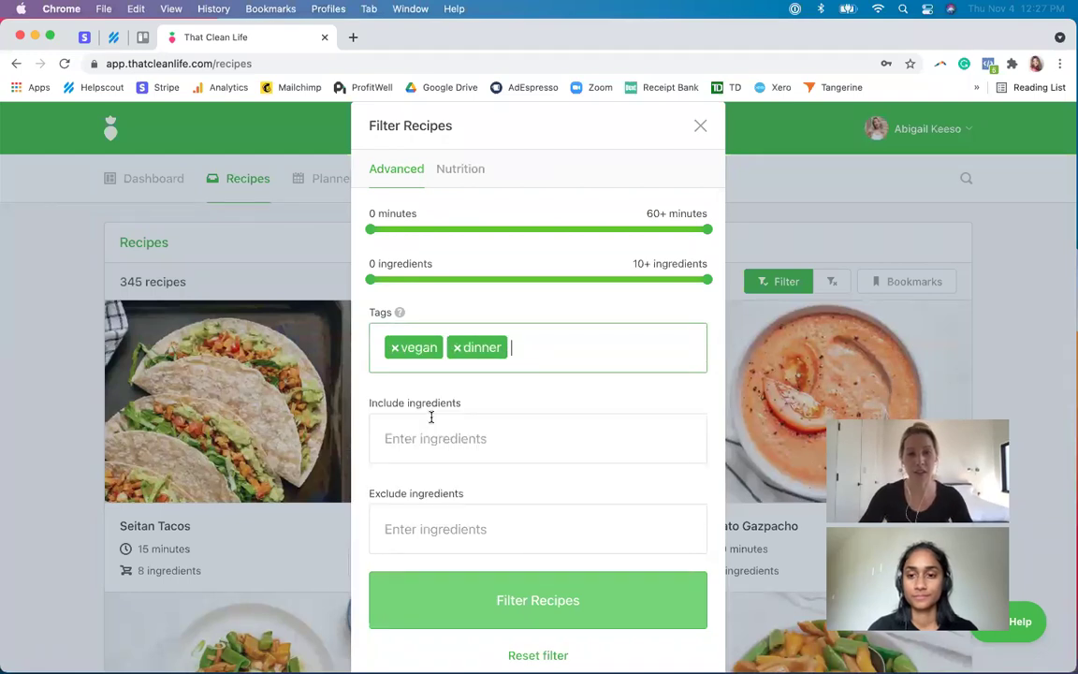
click(523, 610)
- Add Roasted Cabbage, Broccoli & Tofu and Edamame & Soba Noodle Salad to the plant-based collection
scroll(185, 507, down, 3)
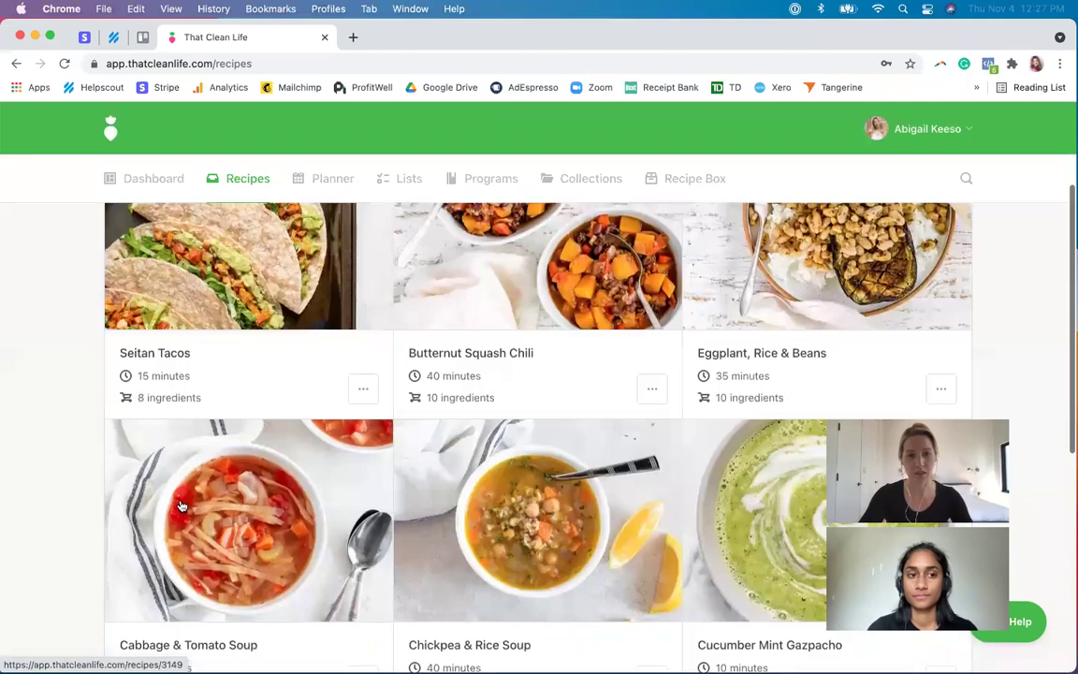
scroll(182, 509, down, 10)
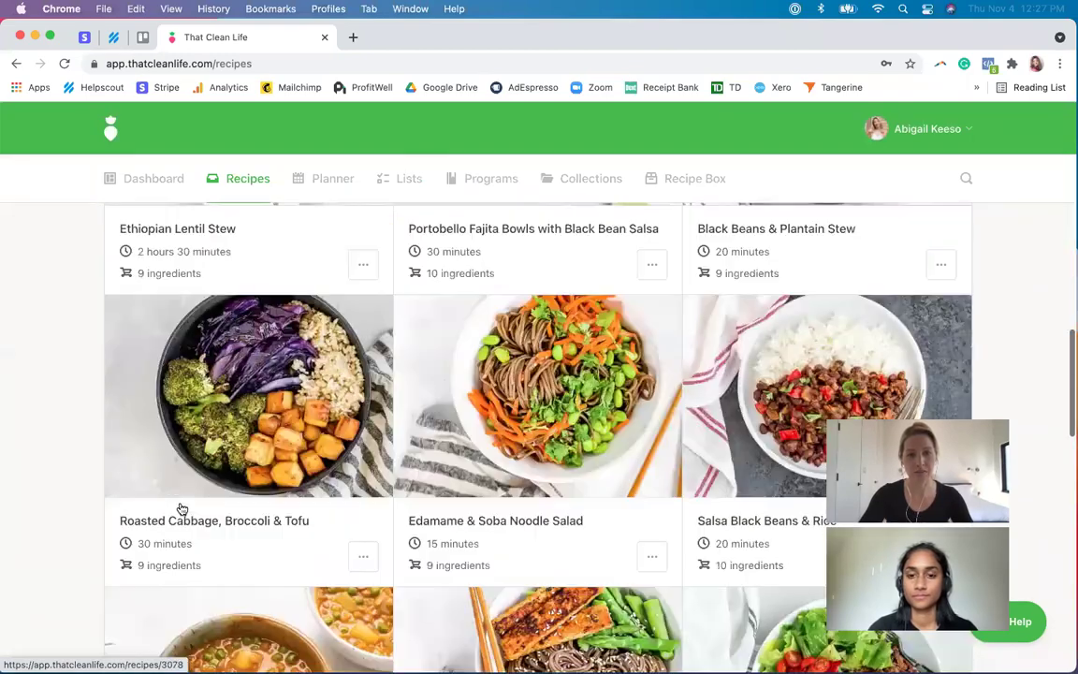
click(363, 543)
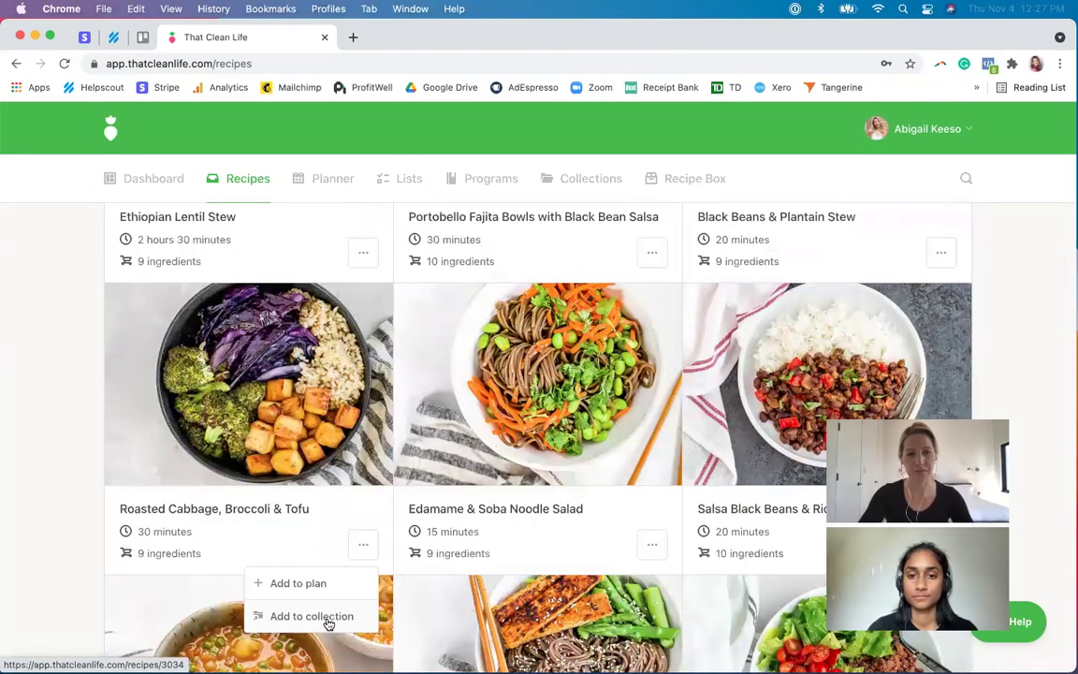
click(325, 617)
scroll(564, 409, down, 3)
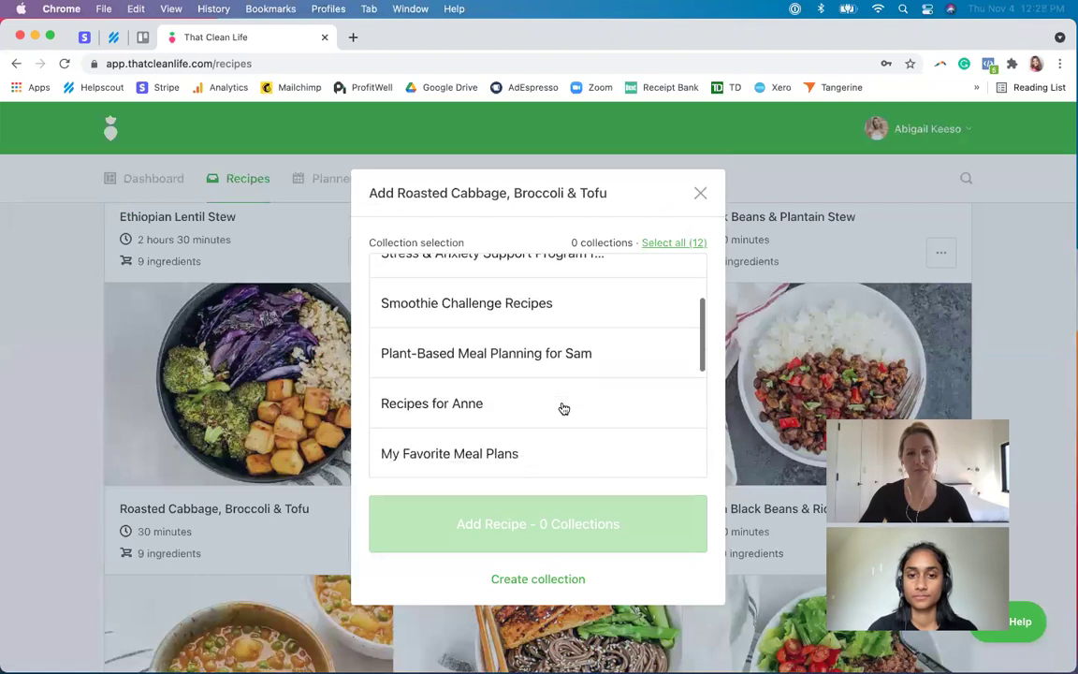
click(565, 355)
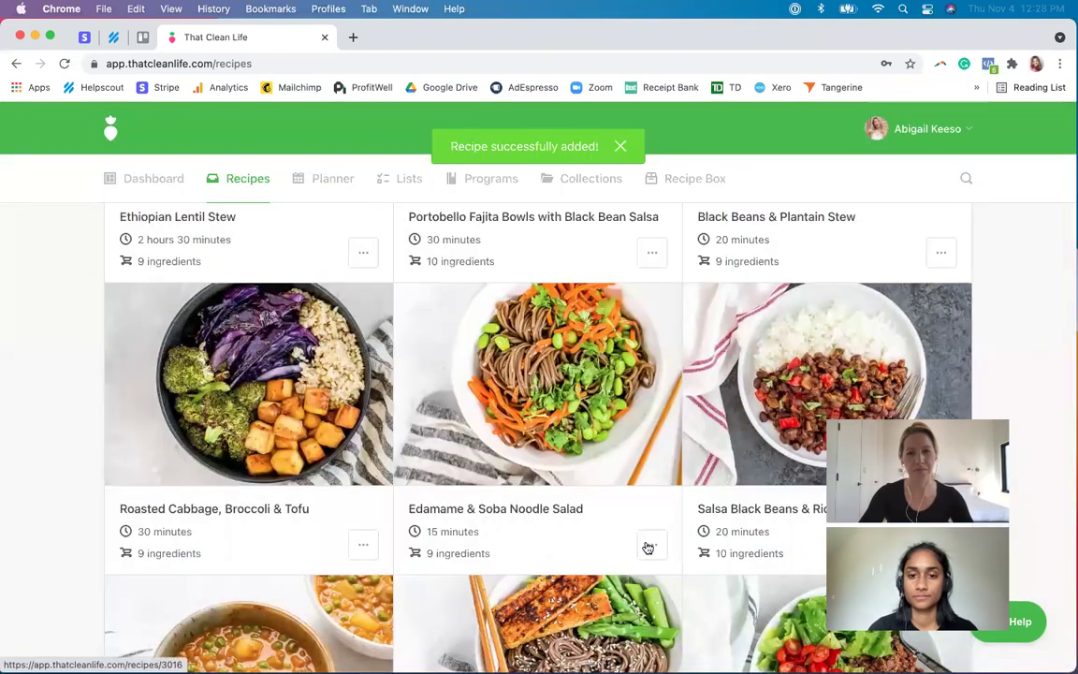
click(652, 544)
click(620, 617)
scroll(562, 473, down, 3)
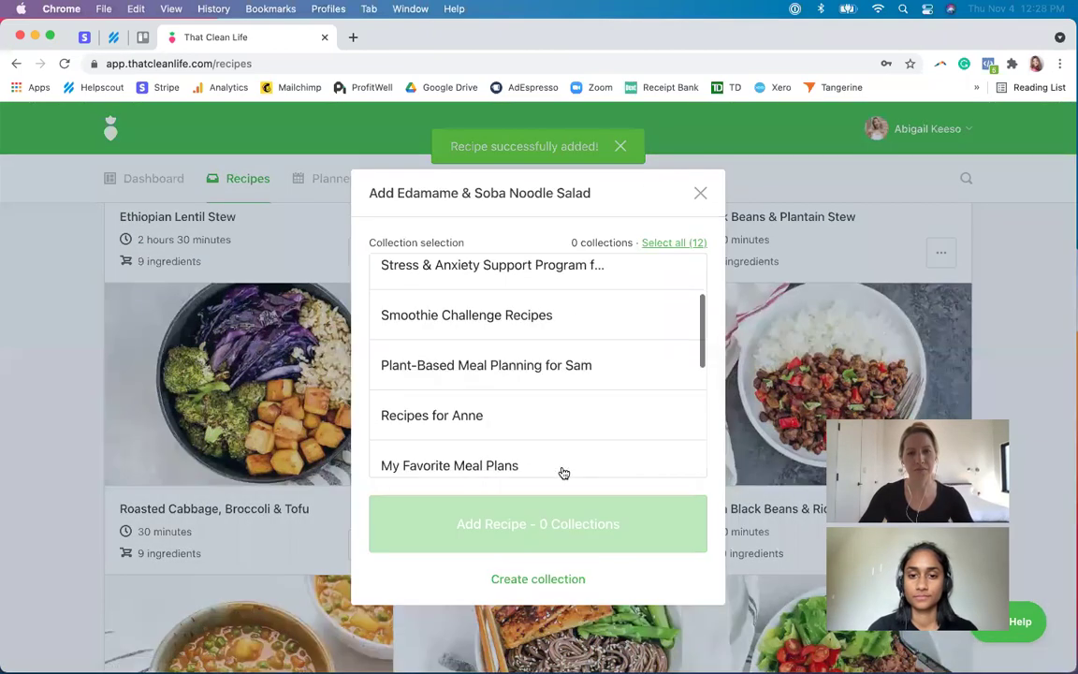
click(551, 363)
click(580, 522)
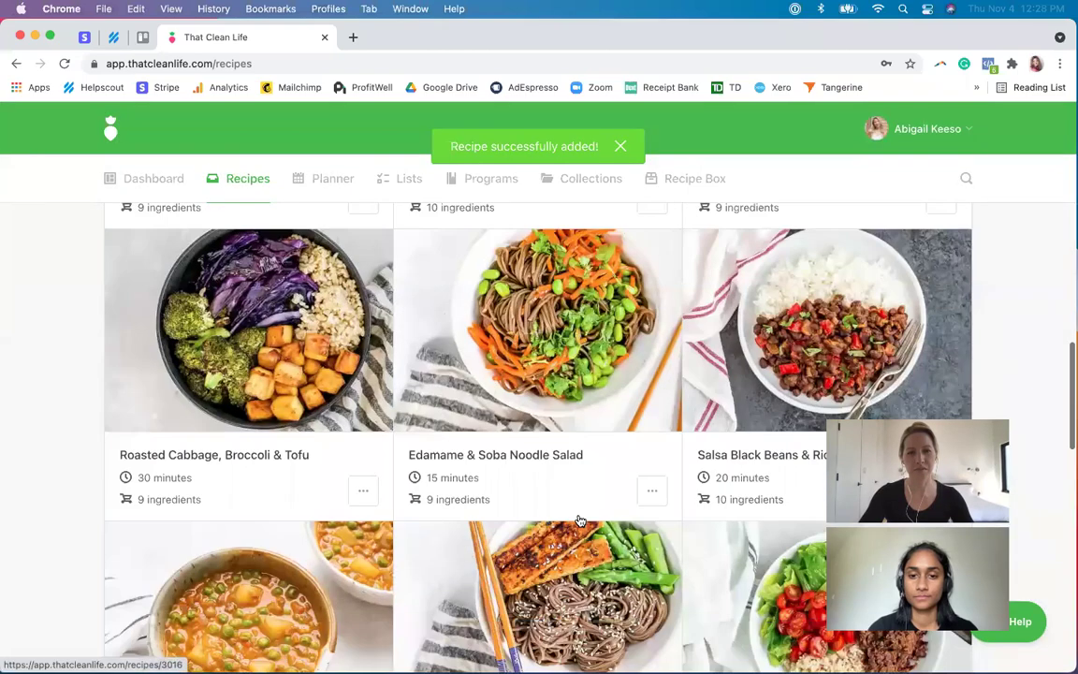
- Add Asparagus, Soba & Tempeh to the plant-based collection
scroll(656, 599, down, 3)
click(652, 609)
scroll(656, 617, down, 2)
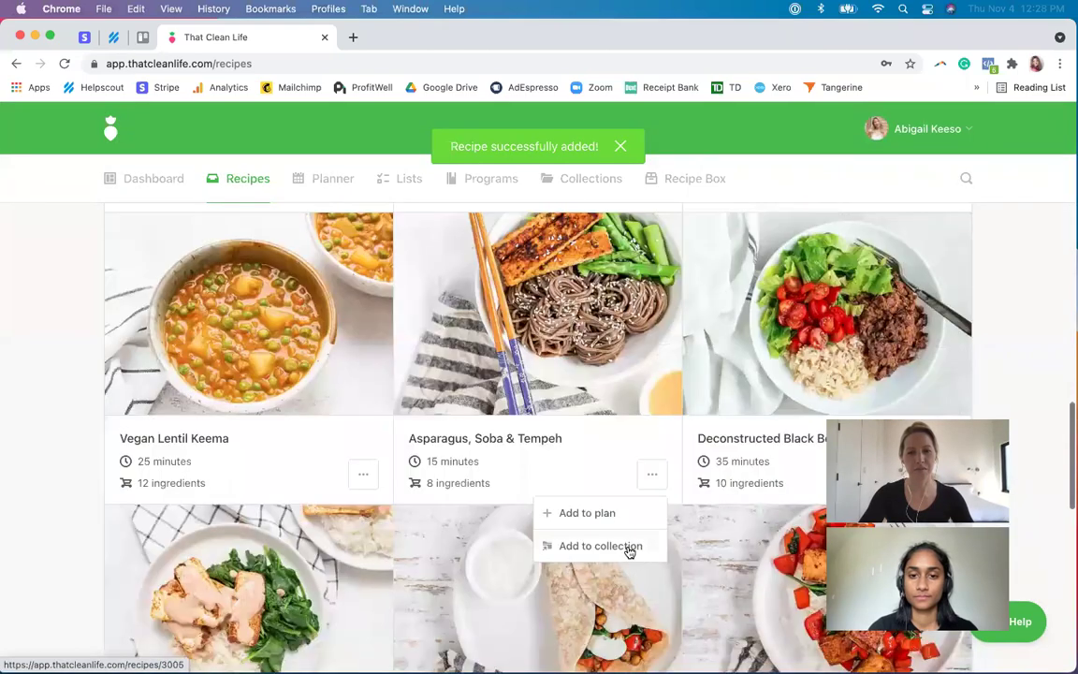
click(631, 551)
scroll(539, 410, down, 2)
click(535, 413)
click(569, 520)
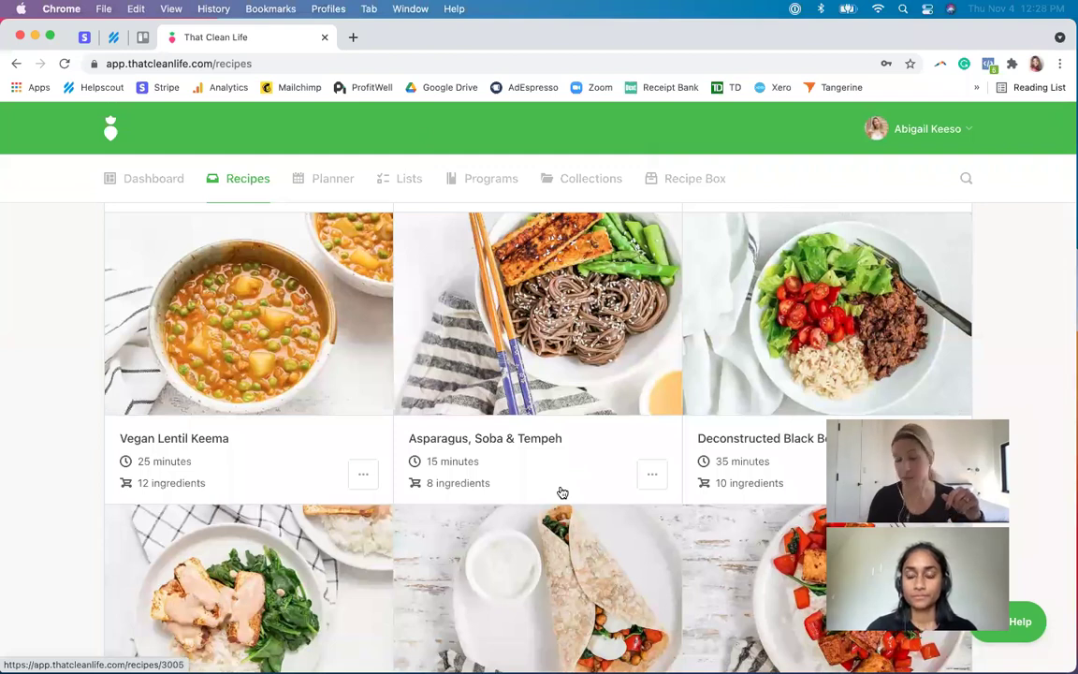
- Review the 9 recipes in the plant-based collection, then start a new meal plan
click(554, 179)
scroll(282, 499, down, 1)
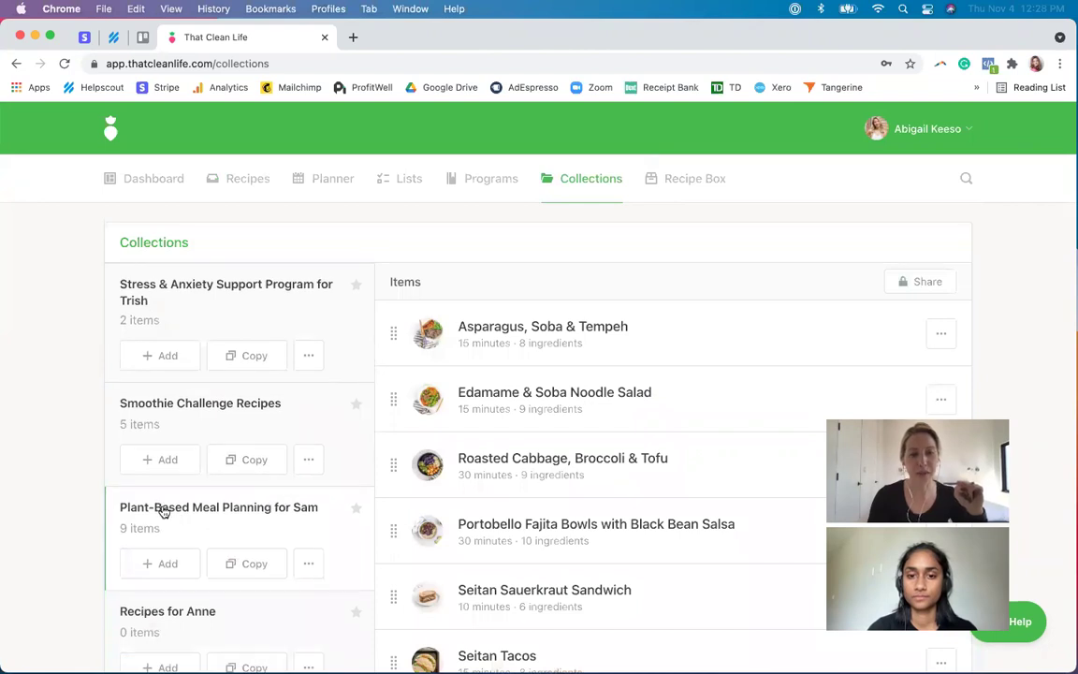
scroll(474, 471, down, 2)
scroll(474, 471, down, 5)
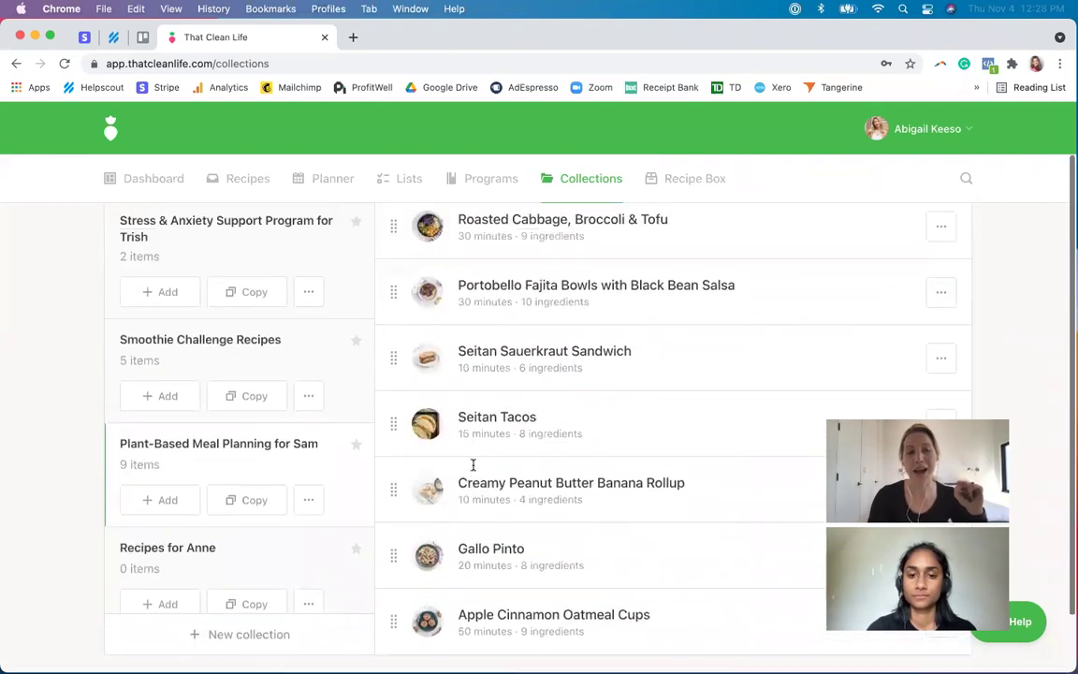
scroll(473, 374, up, 4)
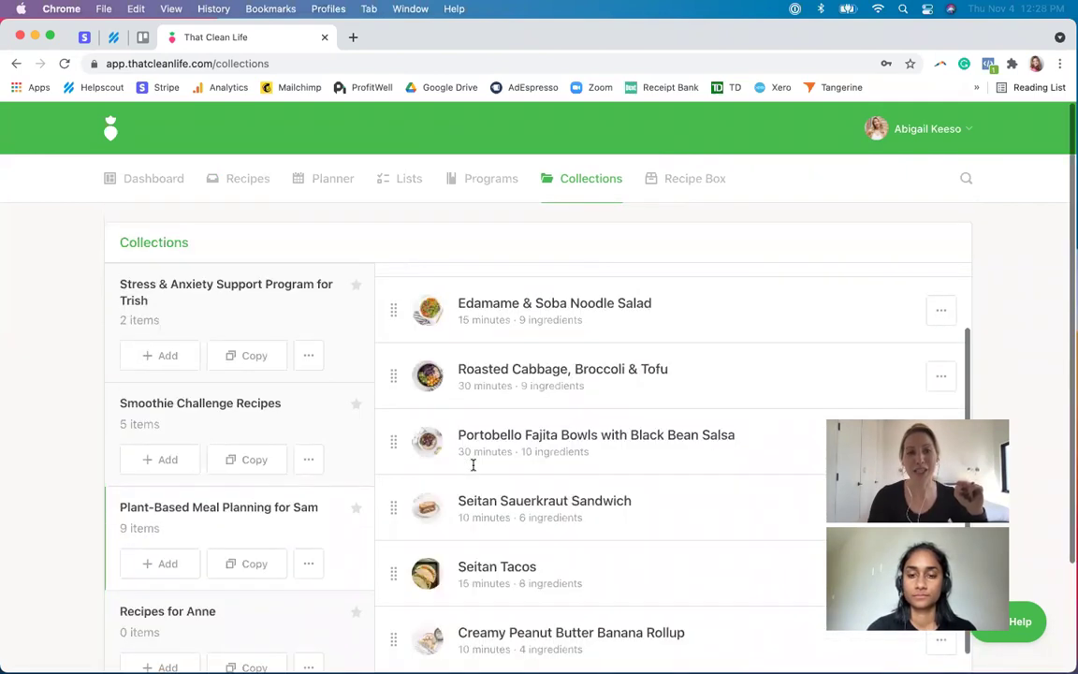
click(327, 184)
click(173, 332)
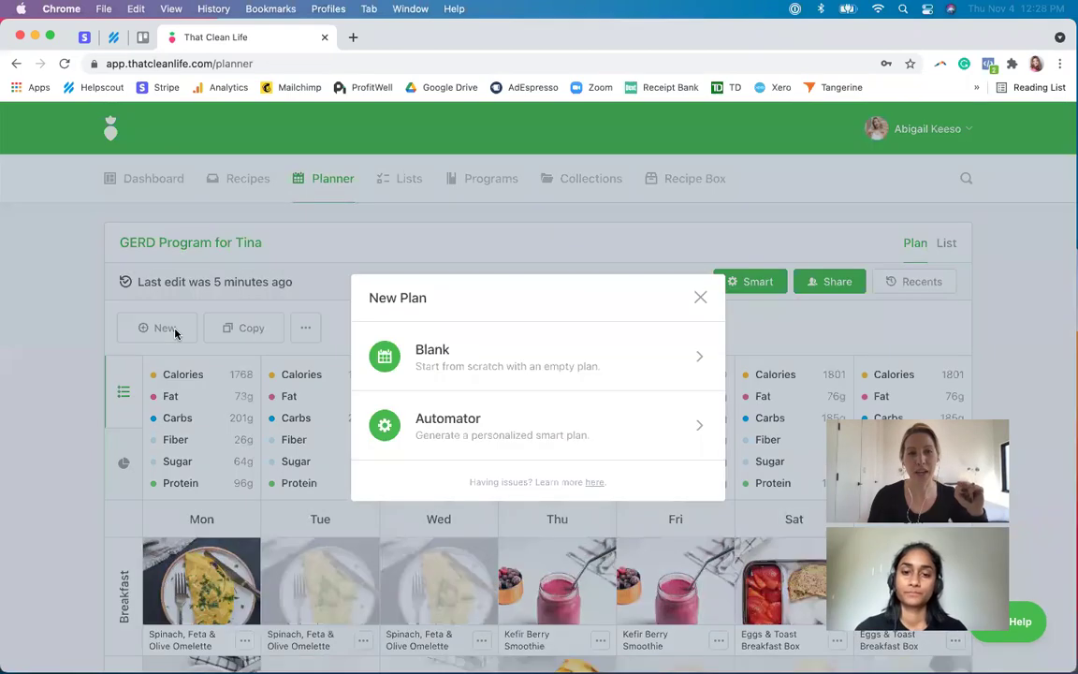
- Create a blank meal plan titled with the client's name and 'Plant Based Meal Planning, Week 1'
click(491, 368)
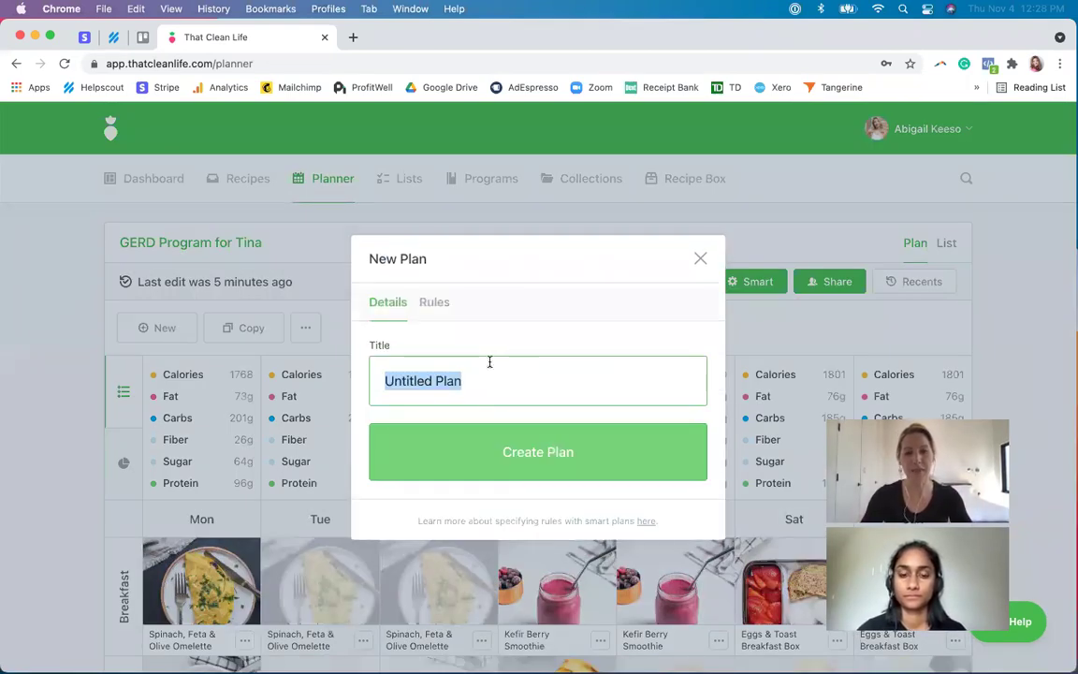
text(Sam's Plant )
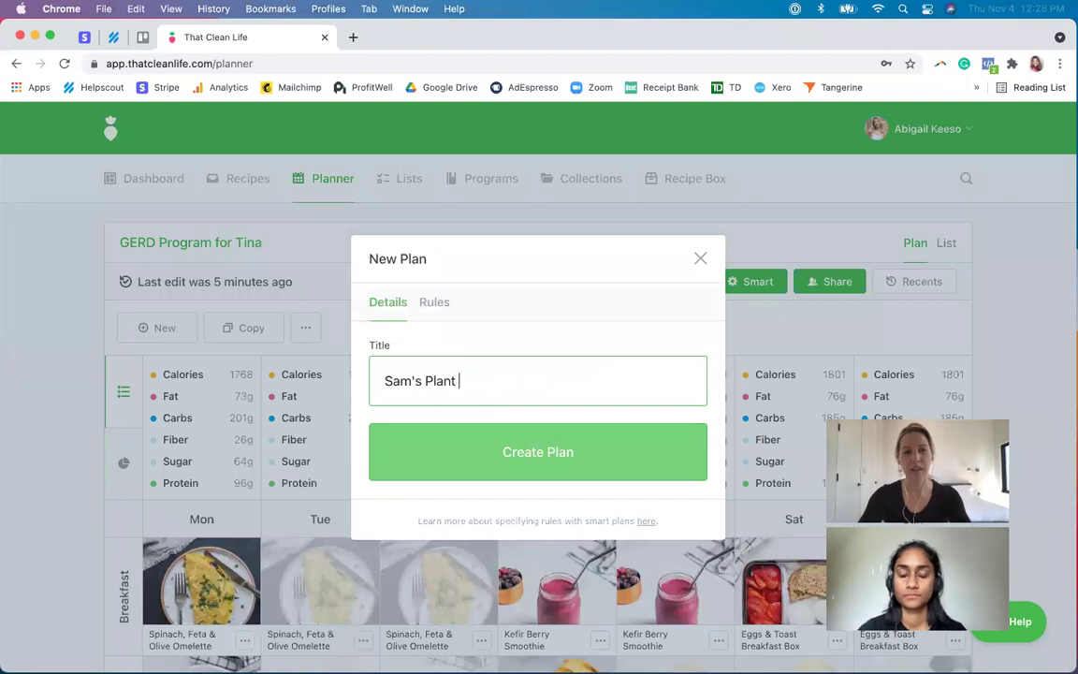
text(Based Meal Planning, Week 1)
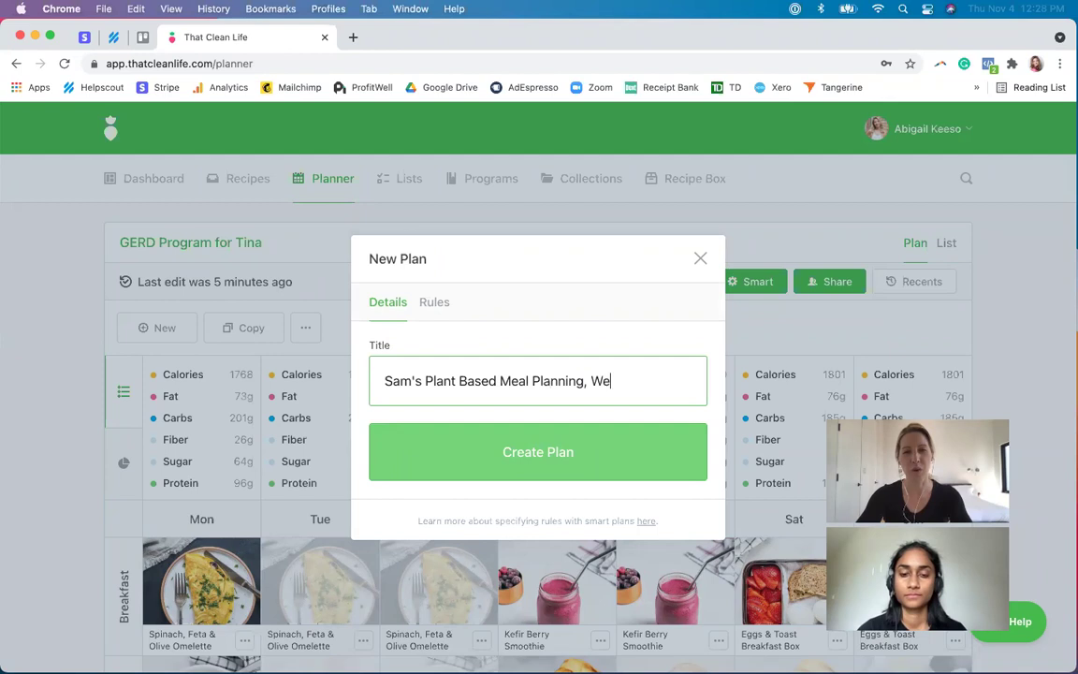
click(564, 451)
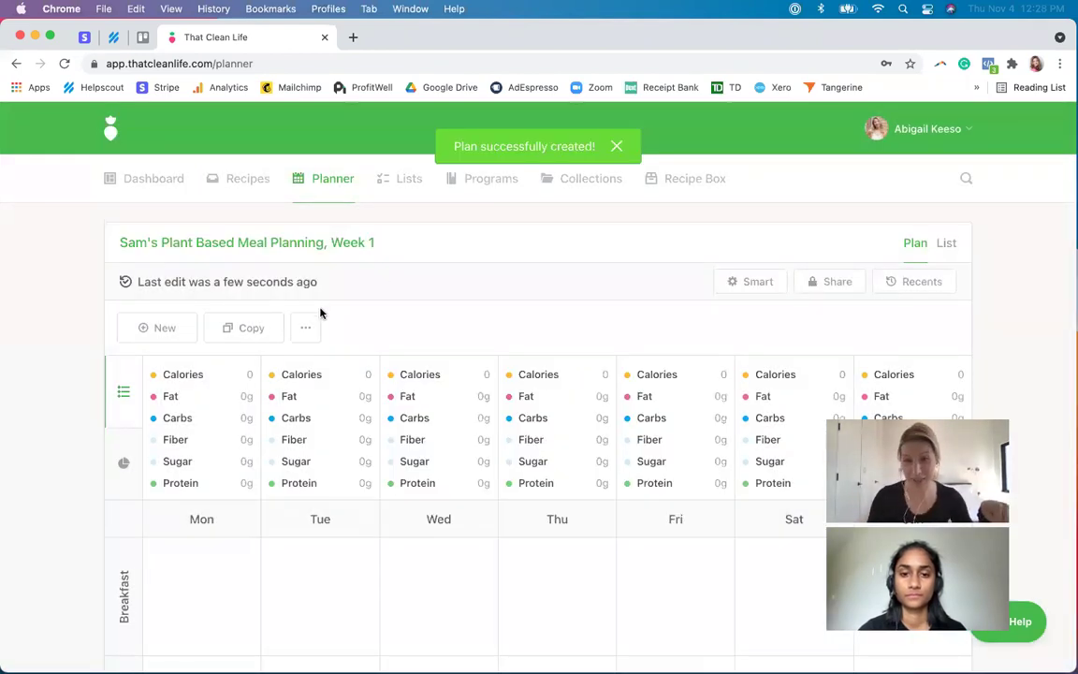
- Add the new Week 1 plan to the plant-based collection
click(312, 324)
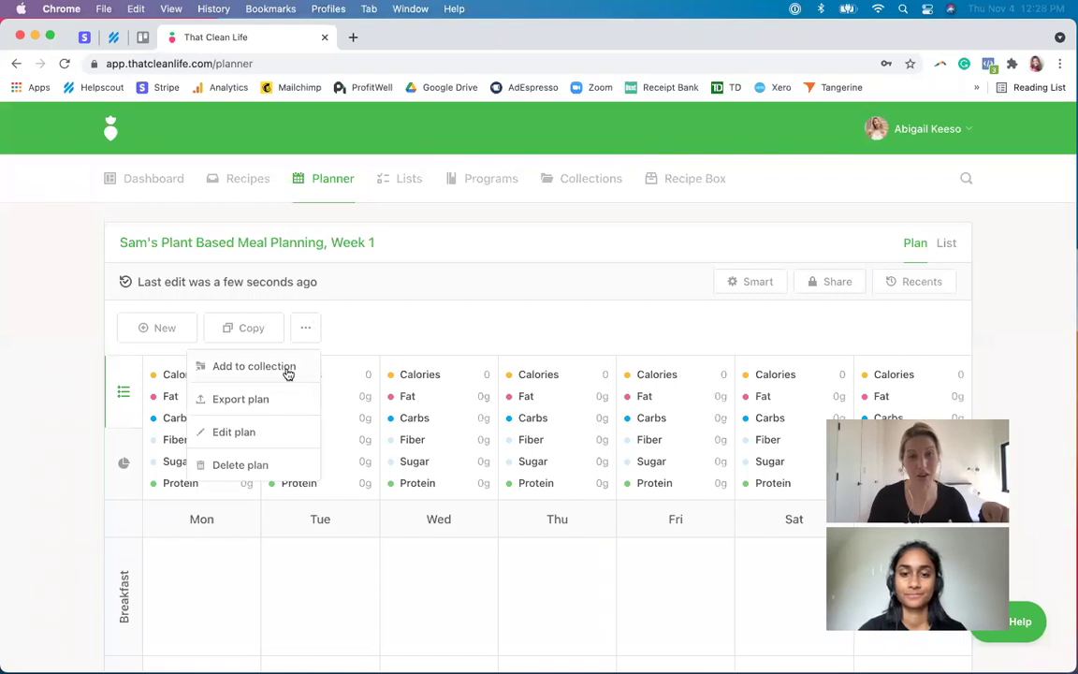
click(288, 368)
scroll(475, 432, down, 2)
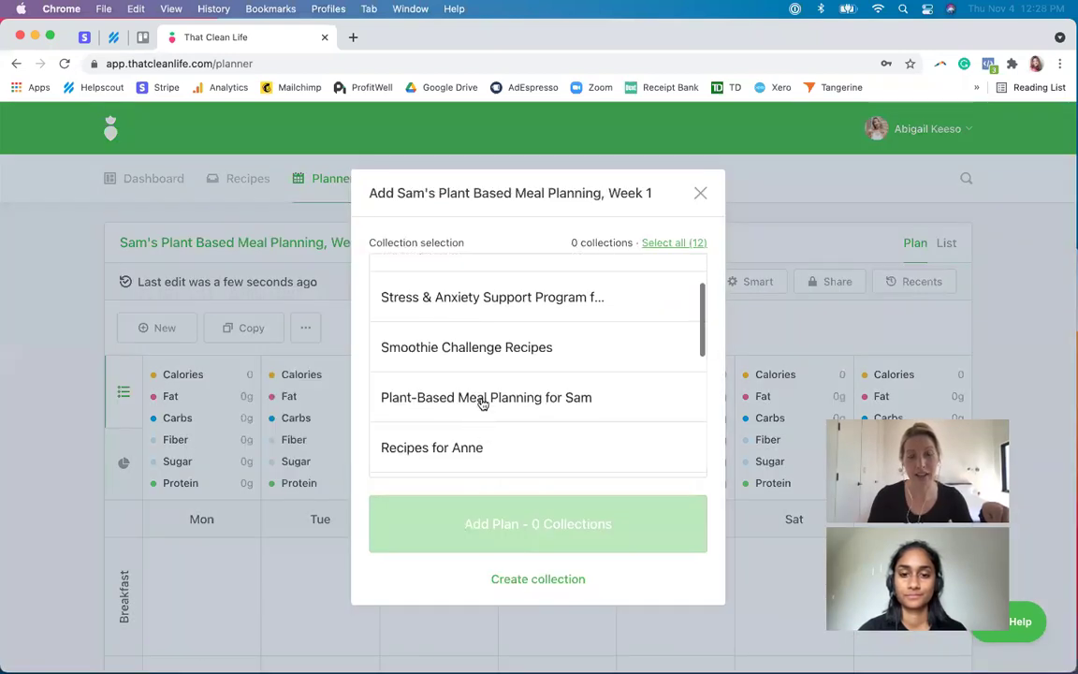
click(483, 404)
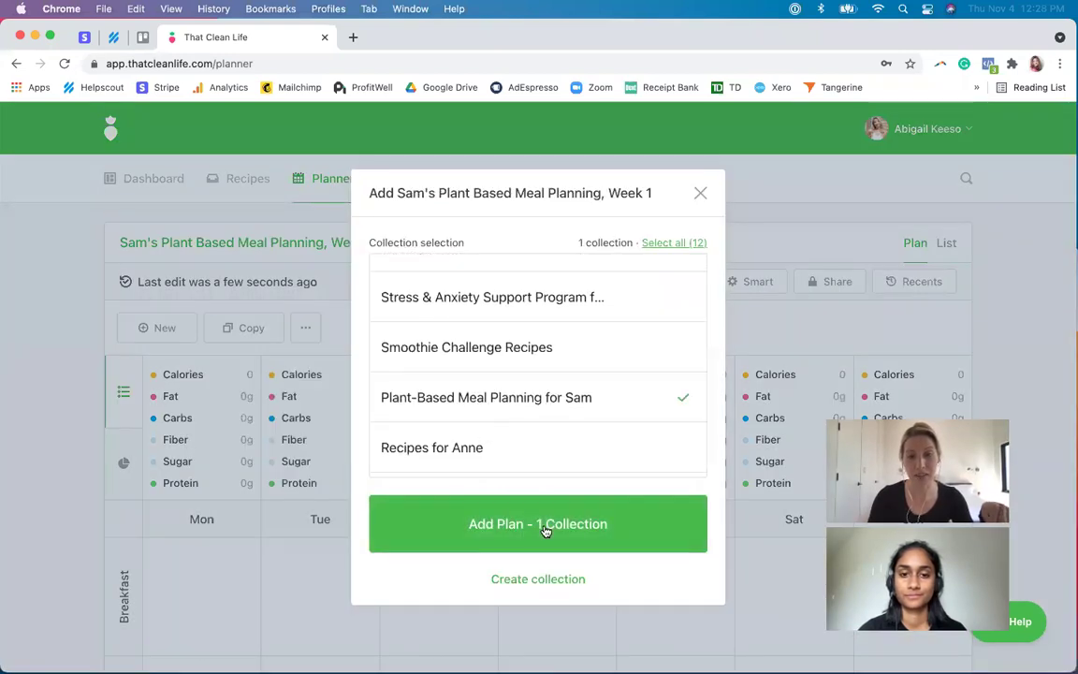
click(546, 526)
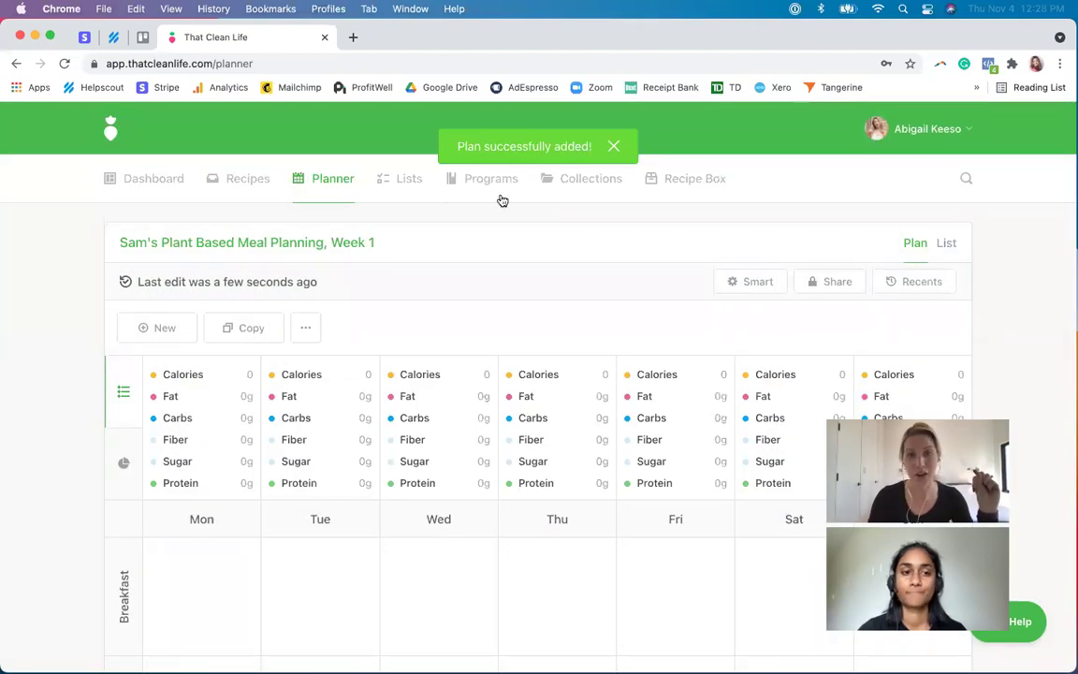
- Check that the plant-based collection now lists the Week 1 plan among 10 items
click(573, 174)
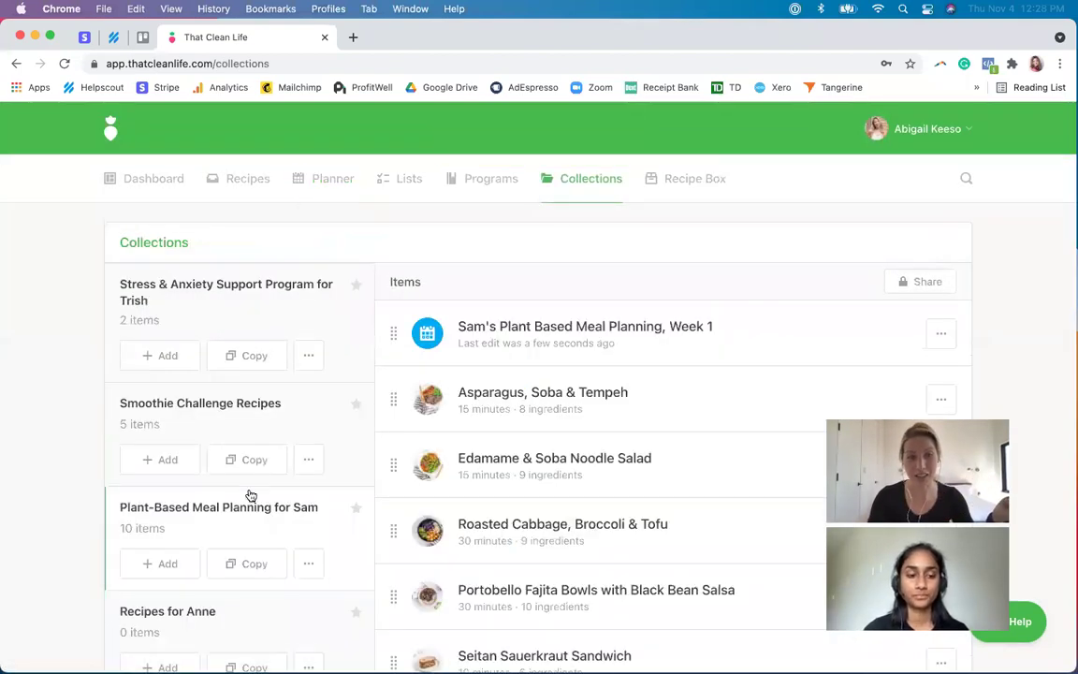
scroll(245, 500, down, 1)
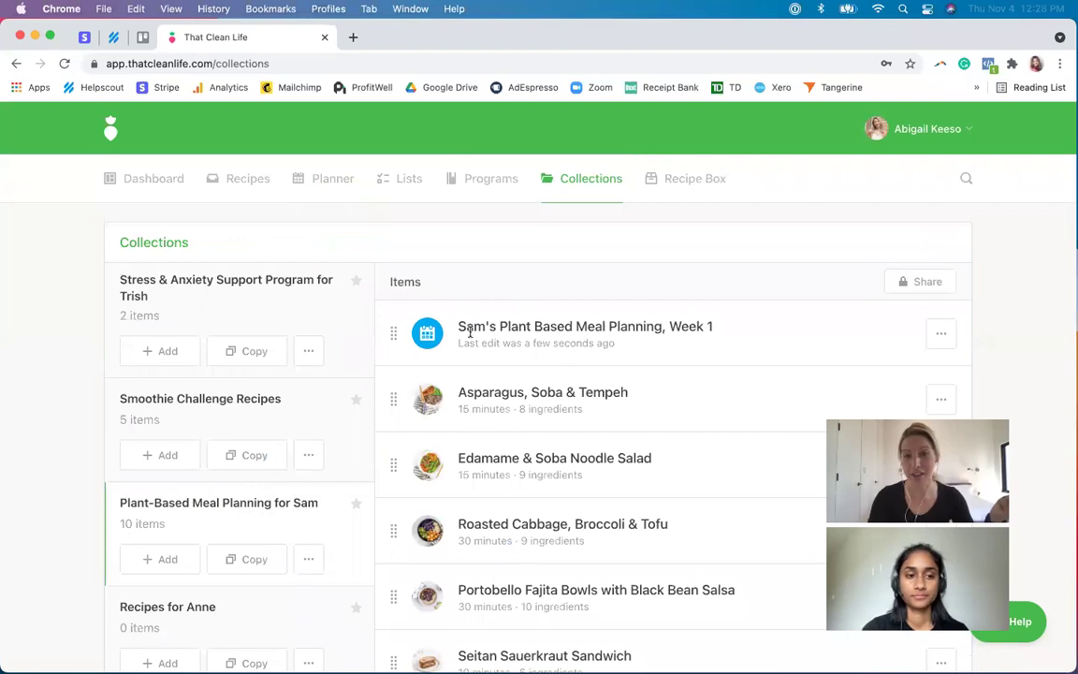
scroll(508, 464, down, 1)
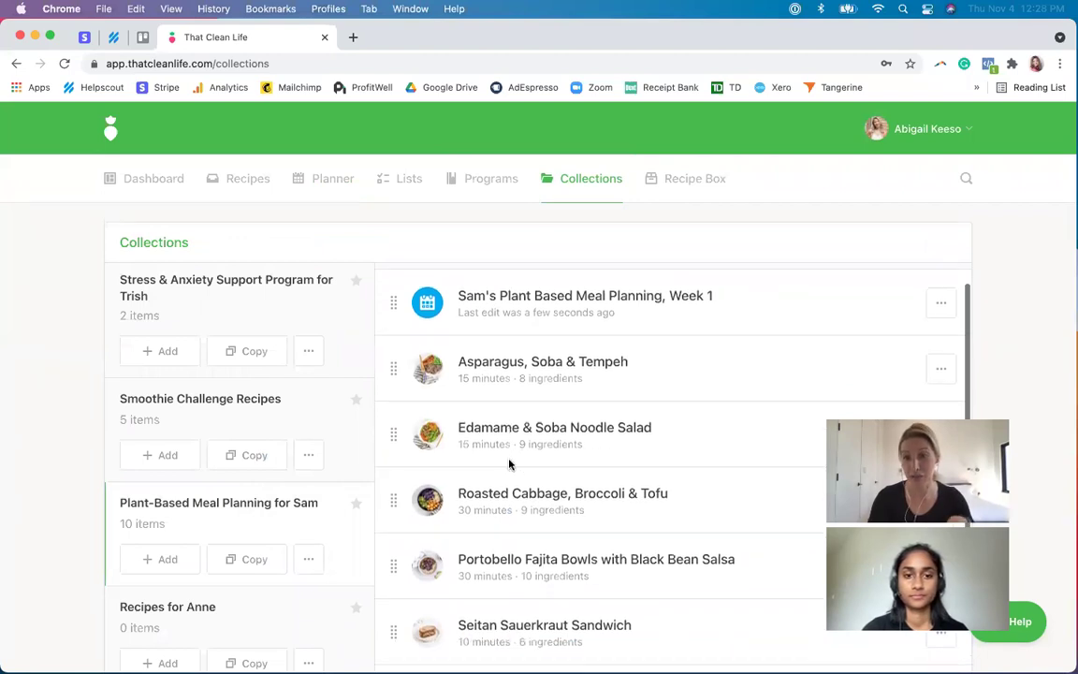
scroll(818, 332, up, 1)
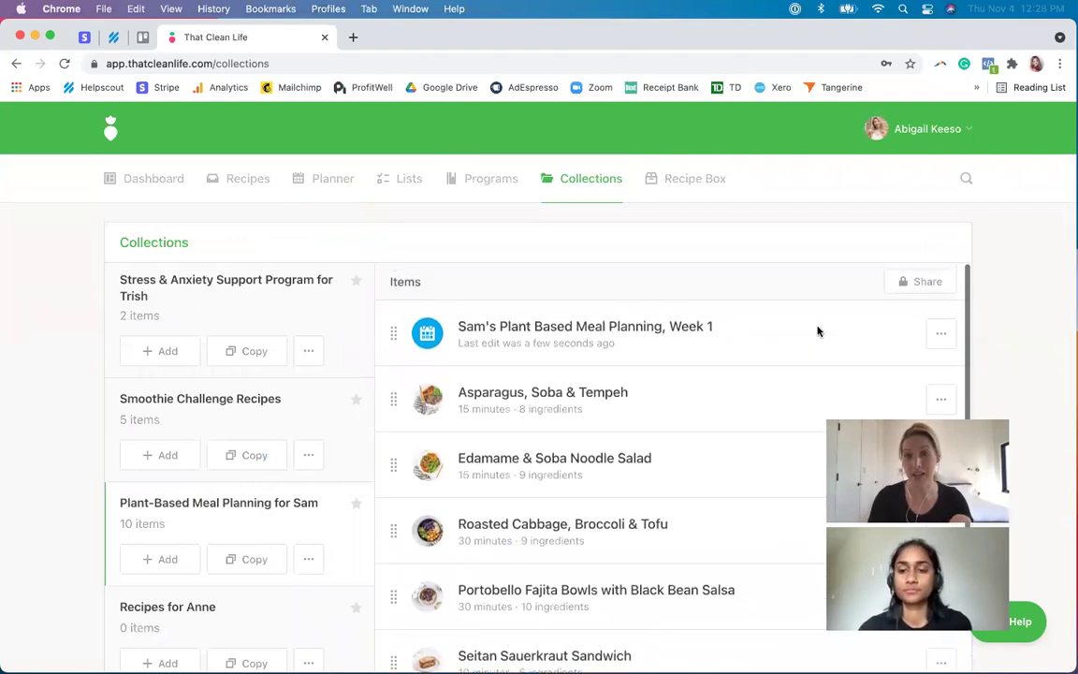
click(926, 282)
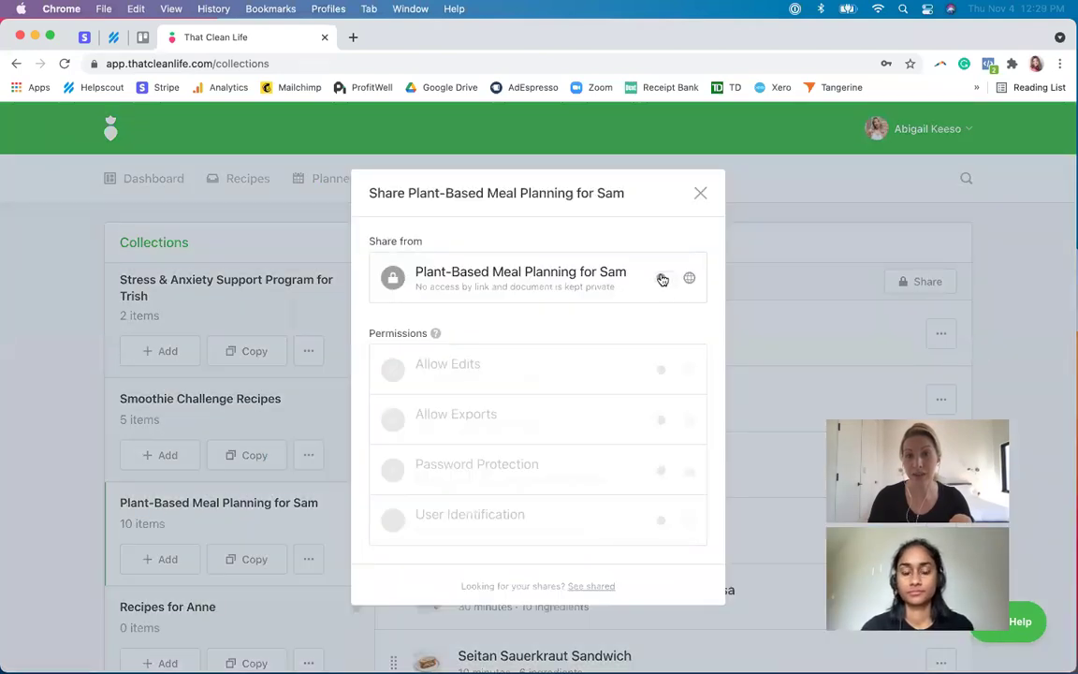
- Share the collection by public link with edits and exports allowed, and copy the link
click(662, 278)
click(661, 304)
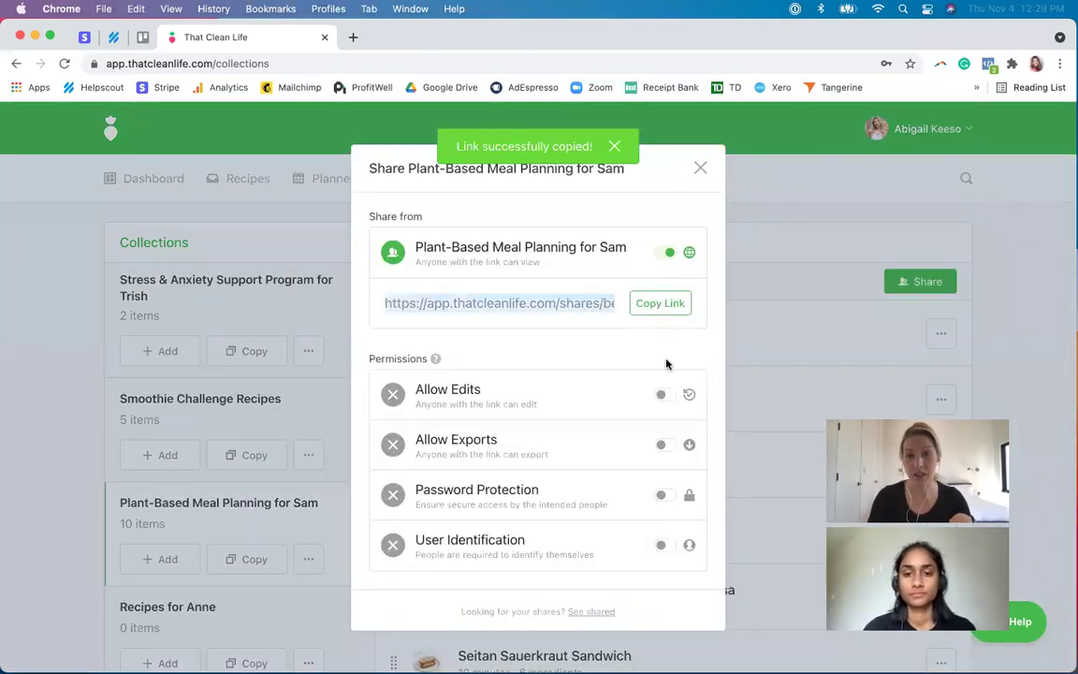
click(663, 396)
click(663, 445)
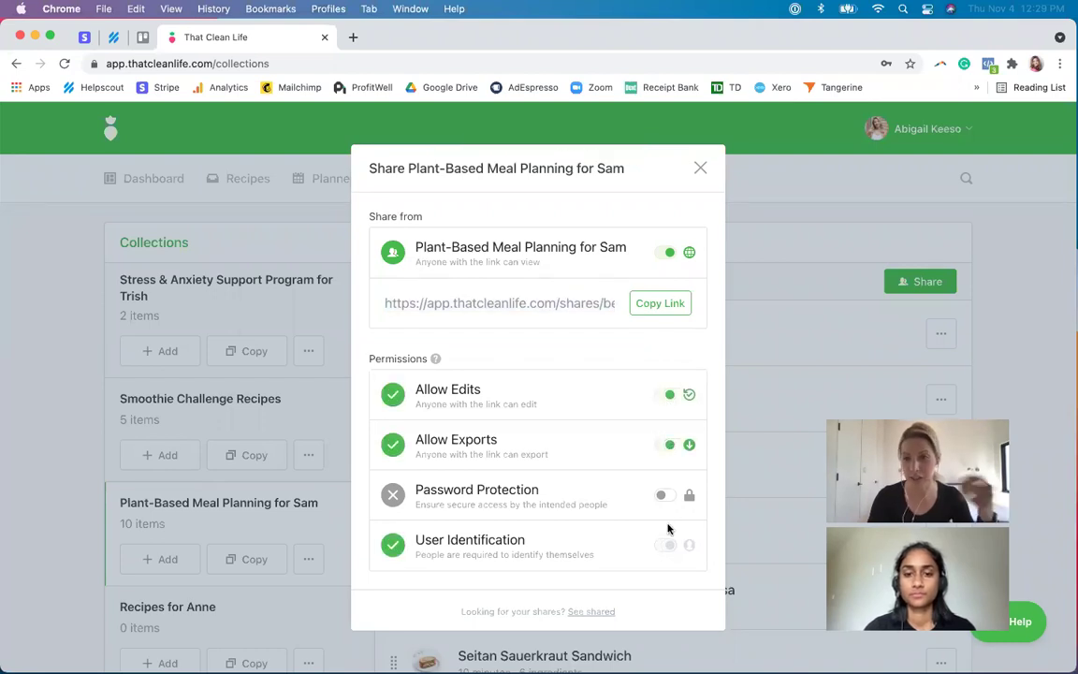
click(661, 307)
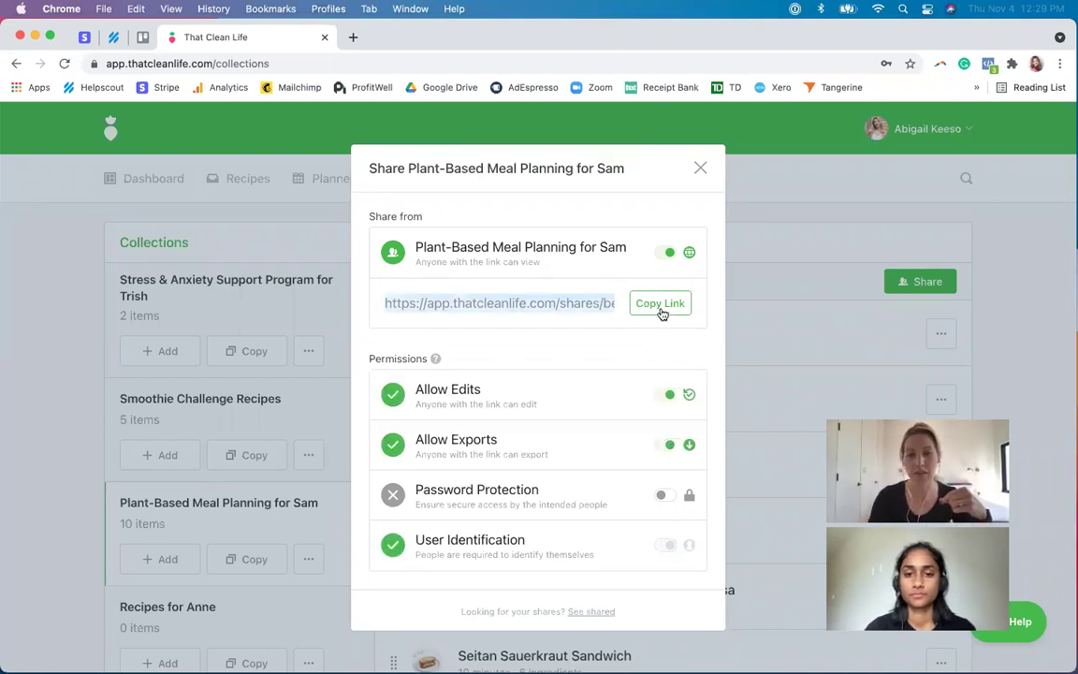
click(94, 7)
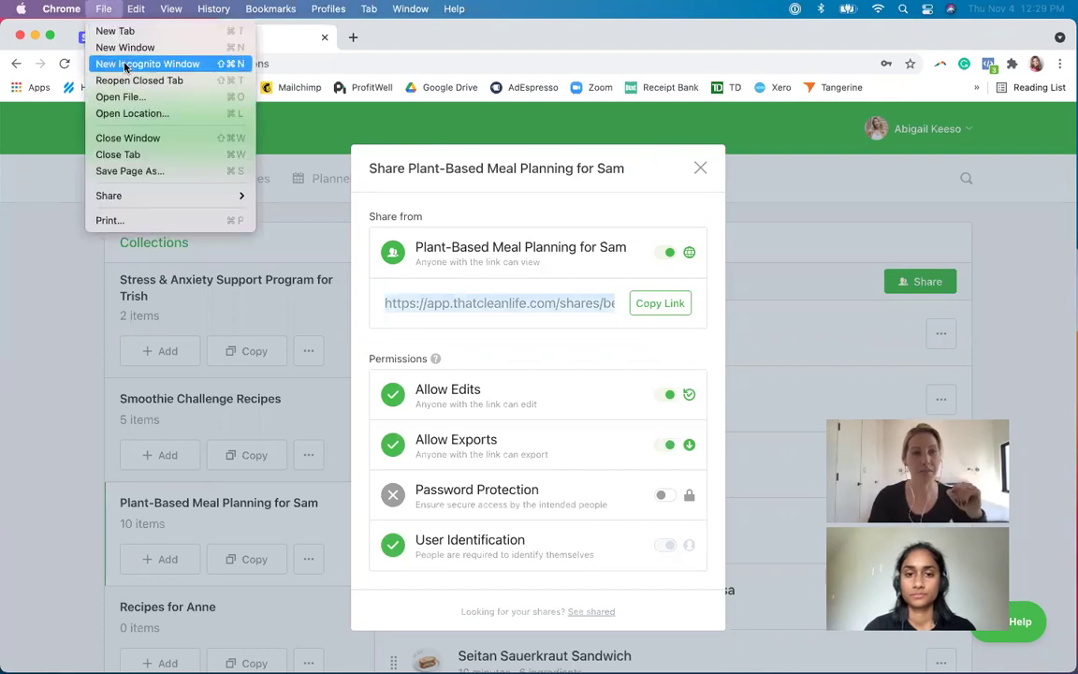
- Open the copied share link in a private window and identify with the client's name and e-mail
click(124, 64)
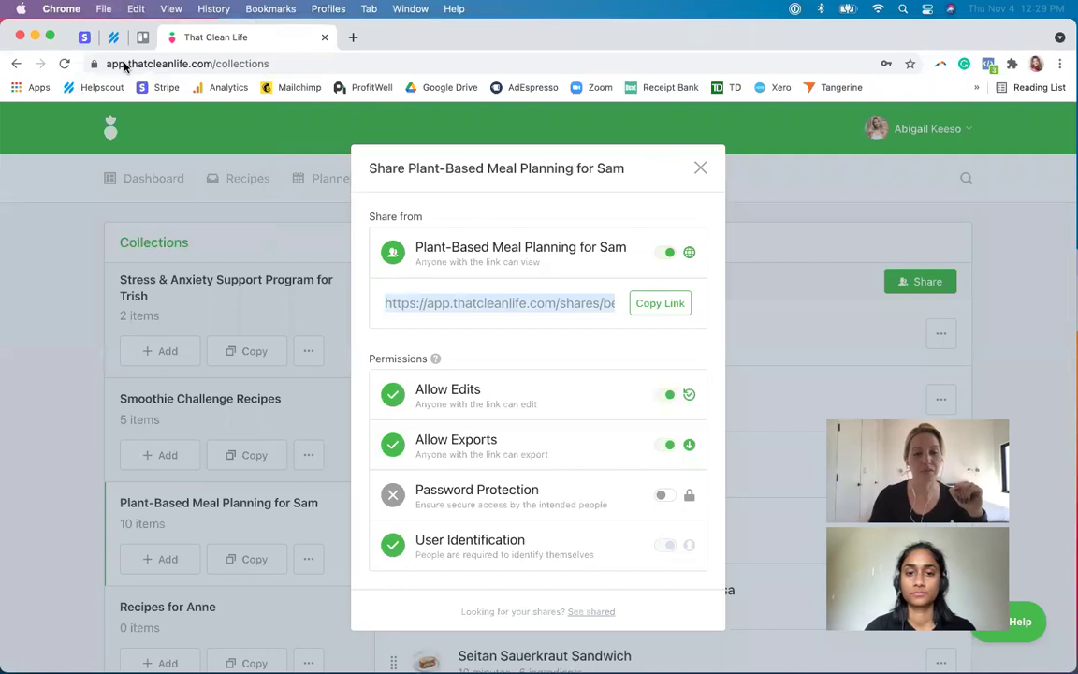
key(super+v)
key(Return)
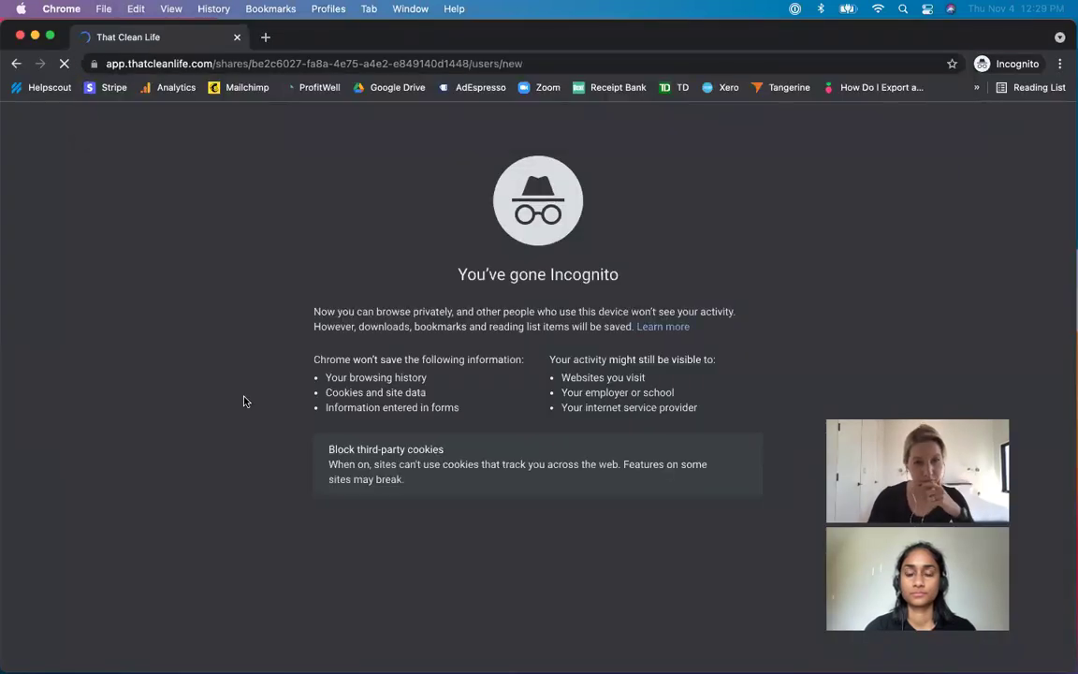
key(Tab)
key(Tab)
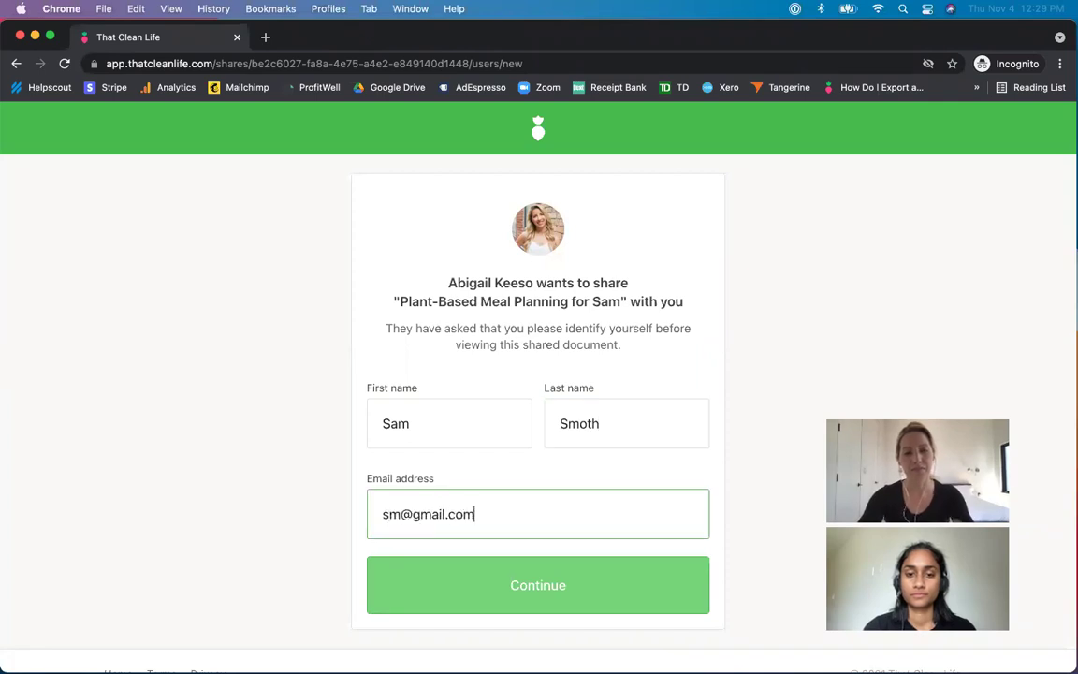
click(494, 605)
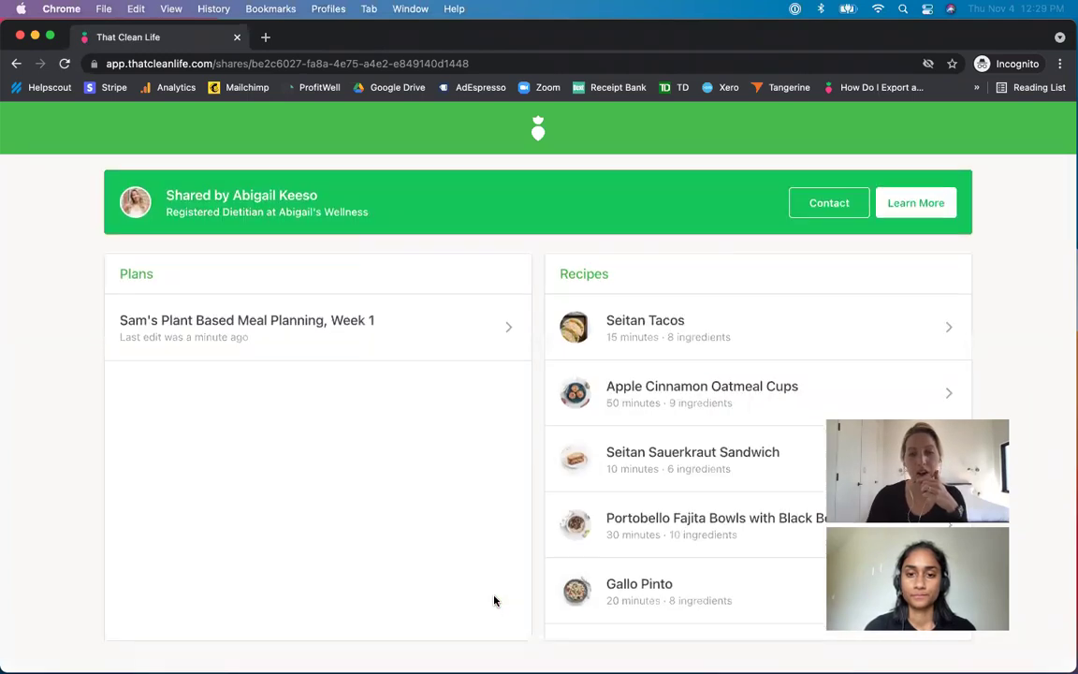
- In the Week 1 plan, set Creamy Peanut Butter Banana Rollup as Monday–Wednesday breakfast
scroll(495, 602, down, 1)
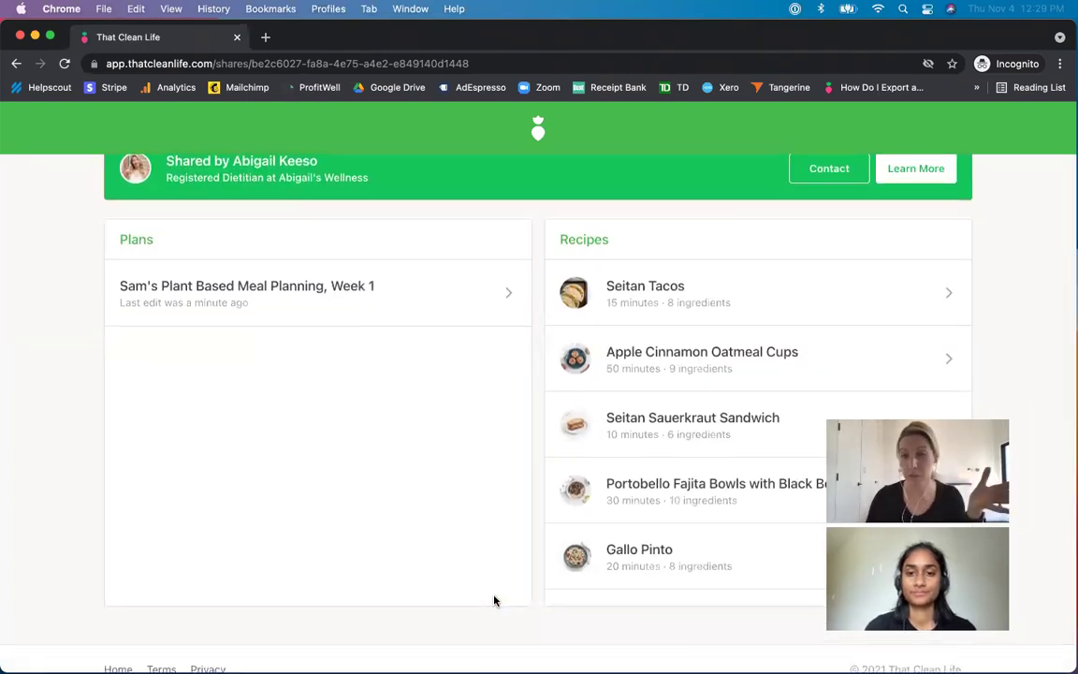
click(372, 287)
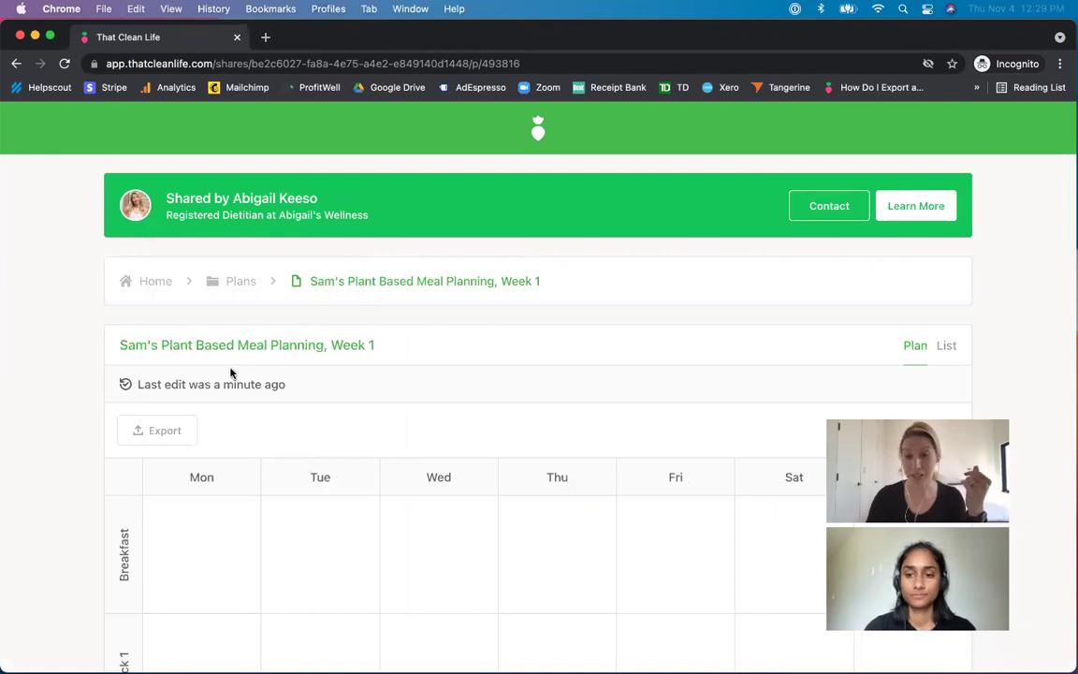
scroll(225, 479, down, 2)
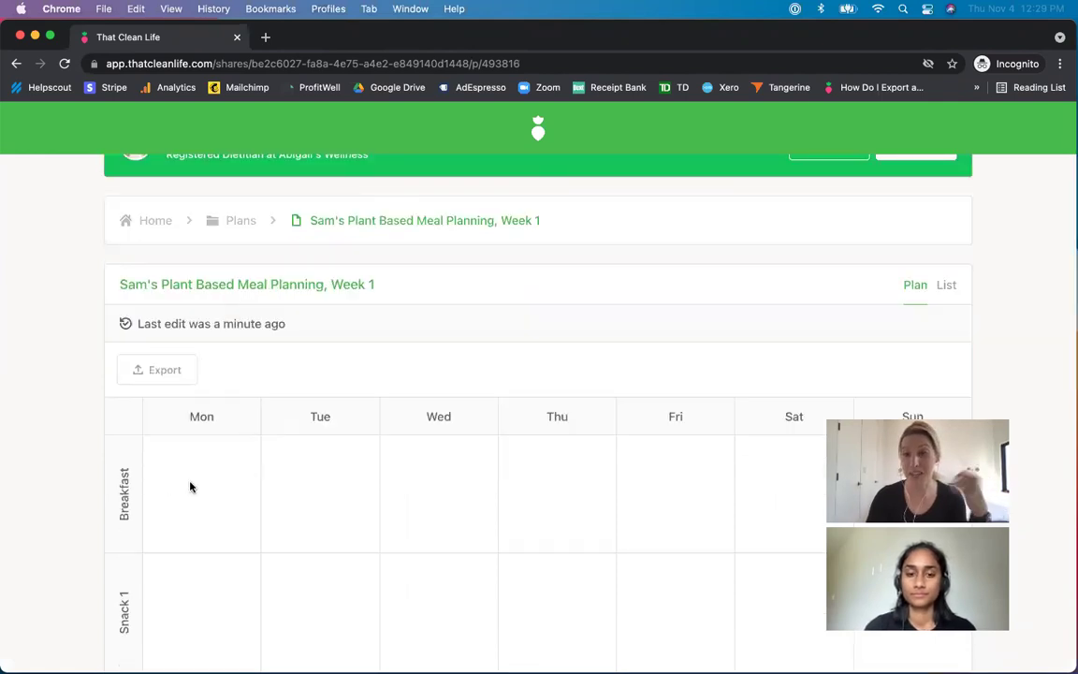
click(190, 486)
scroll(437, 400, down, 2)
scroll(437, 400, down, 5)
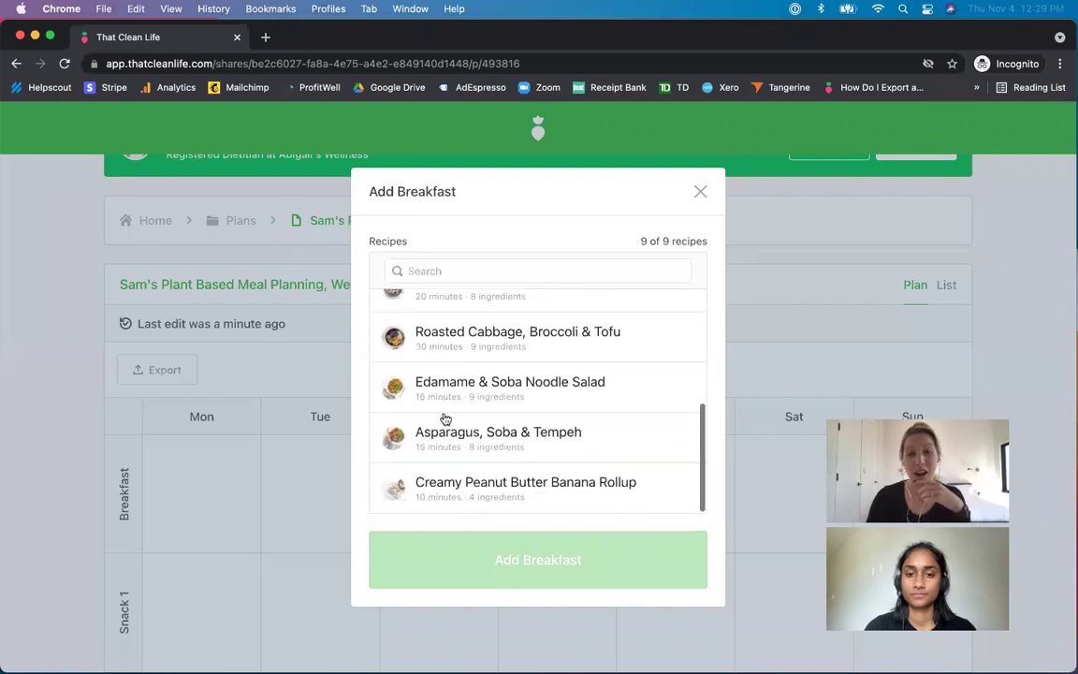
click(452, 486)
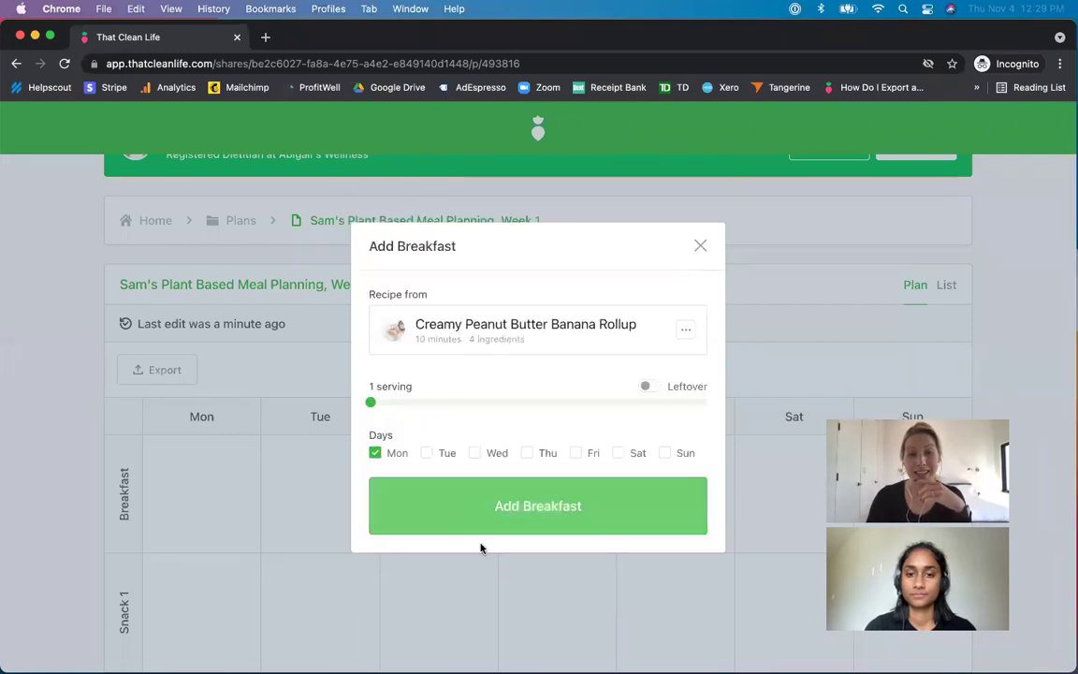
click(426, 453)
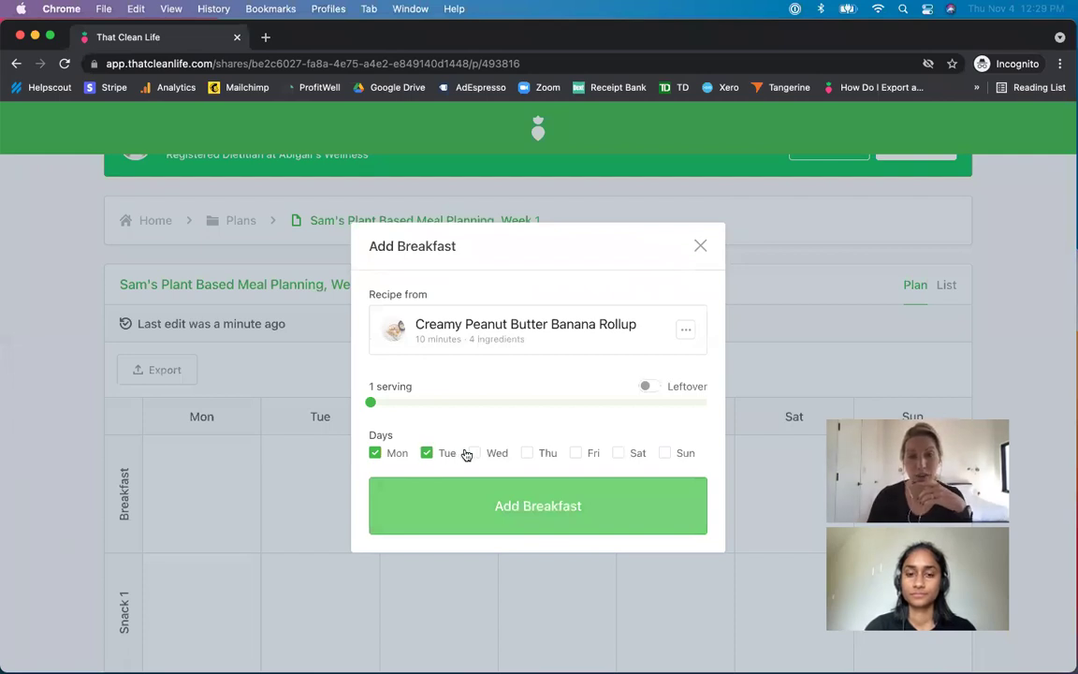
click(475, 453)
click(475, 514)
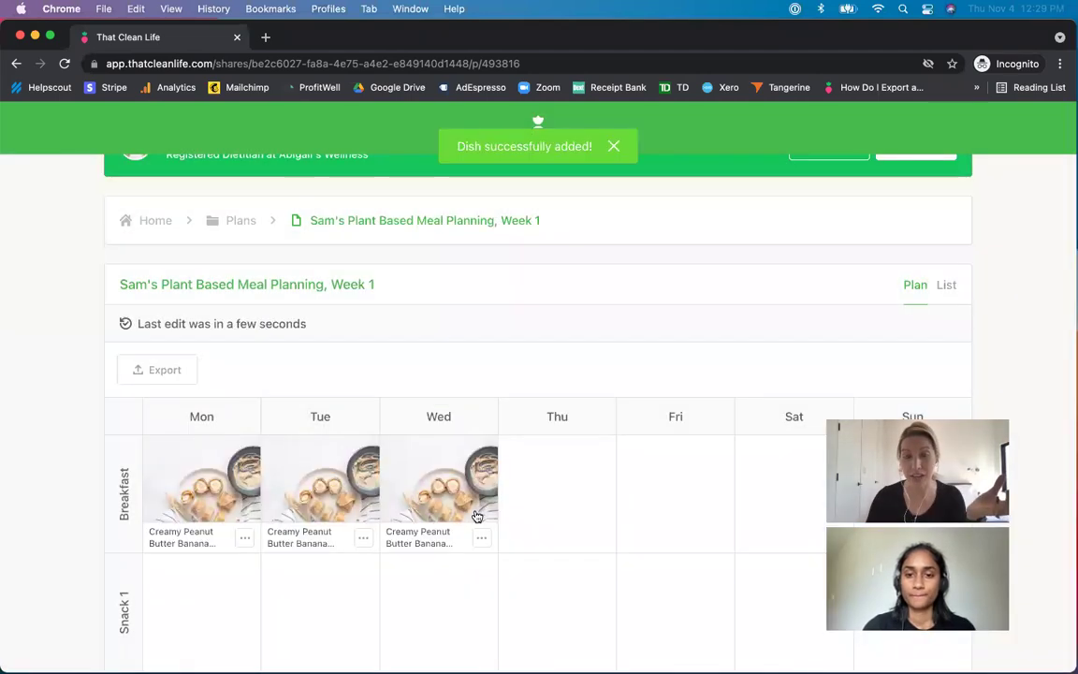
- Schedule Gallo Pinto as breakfast for Thursday, Friday and Saturday
click(553, 505)
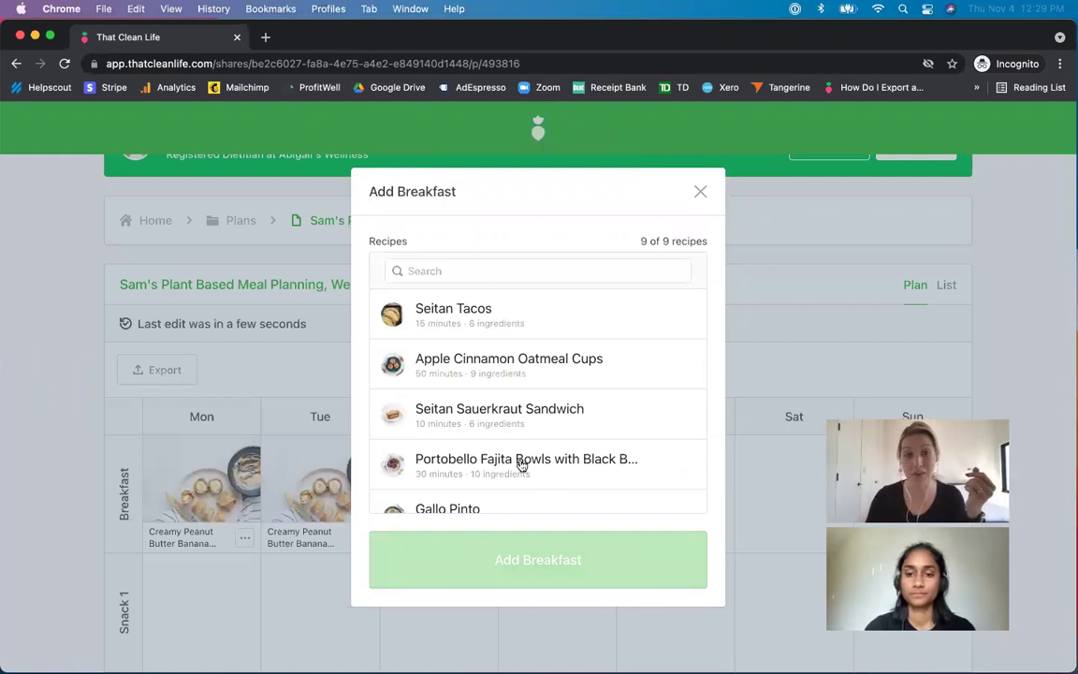
scroll(519, 465, down, 1)
click(489, 486)
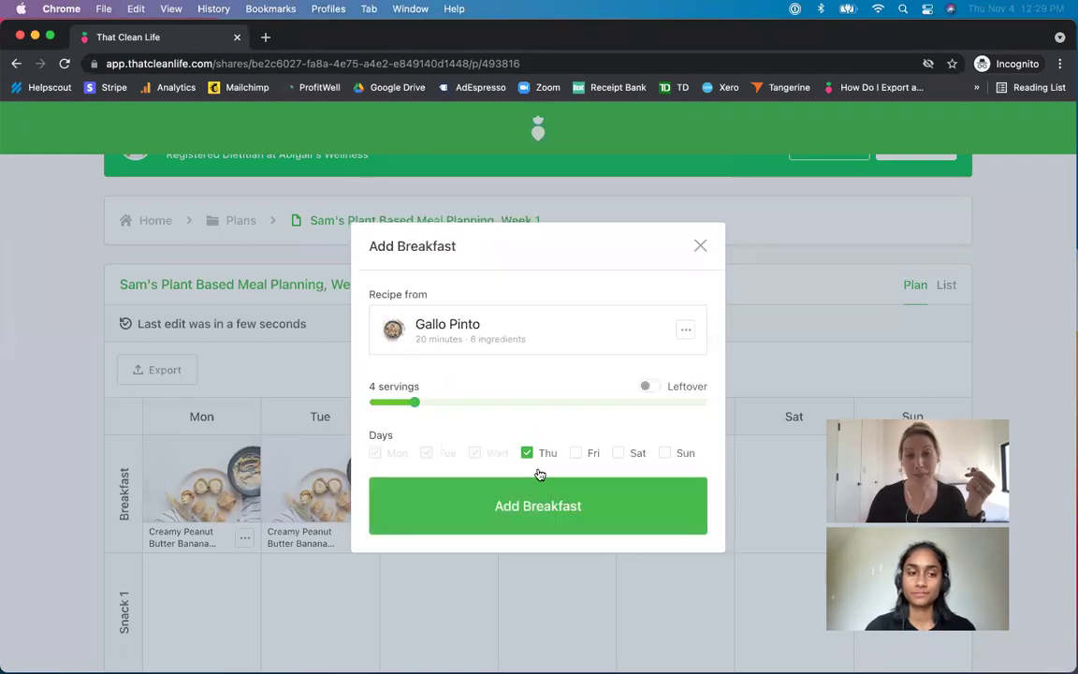
click(575, 455)
click(618, 453)
click(632, 522)
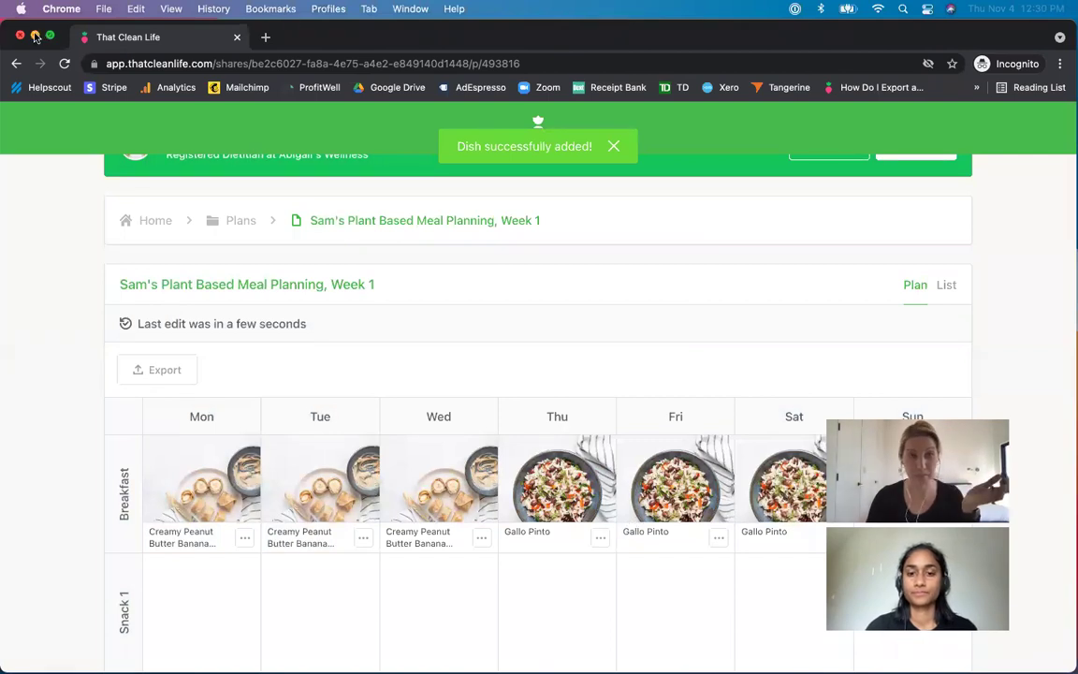
click(35, 36)
click(263, 297)
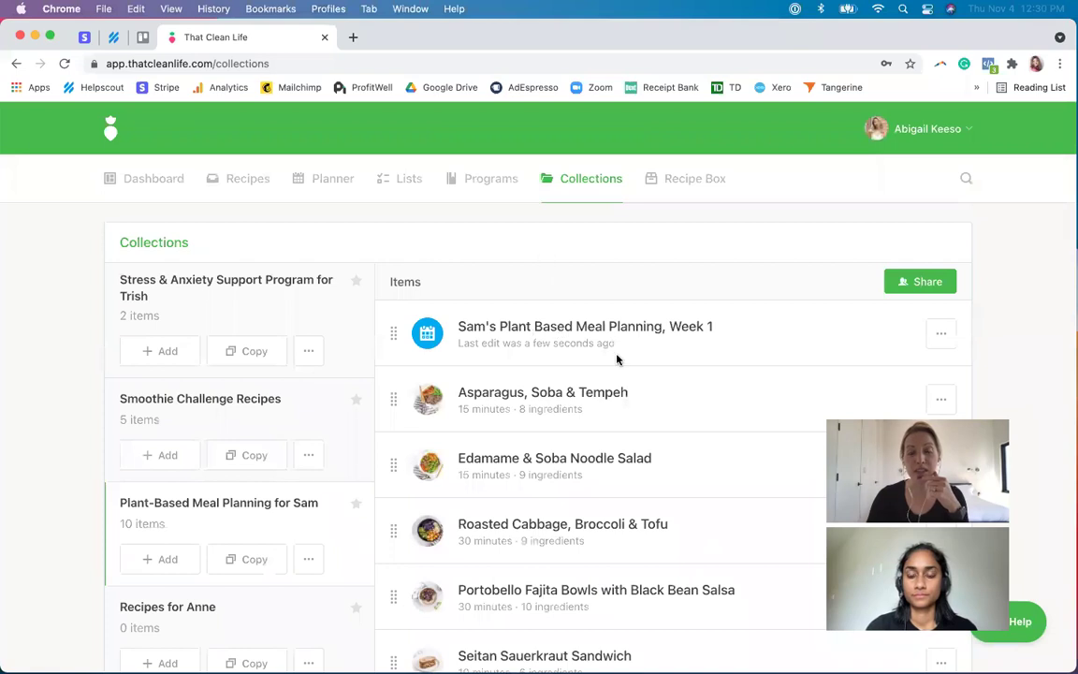
- Open the Week 1 plan's details in the dietitian's planner, then return to the client's view
click(937, 338)
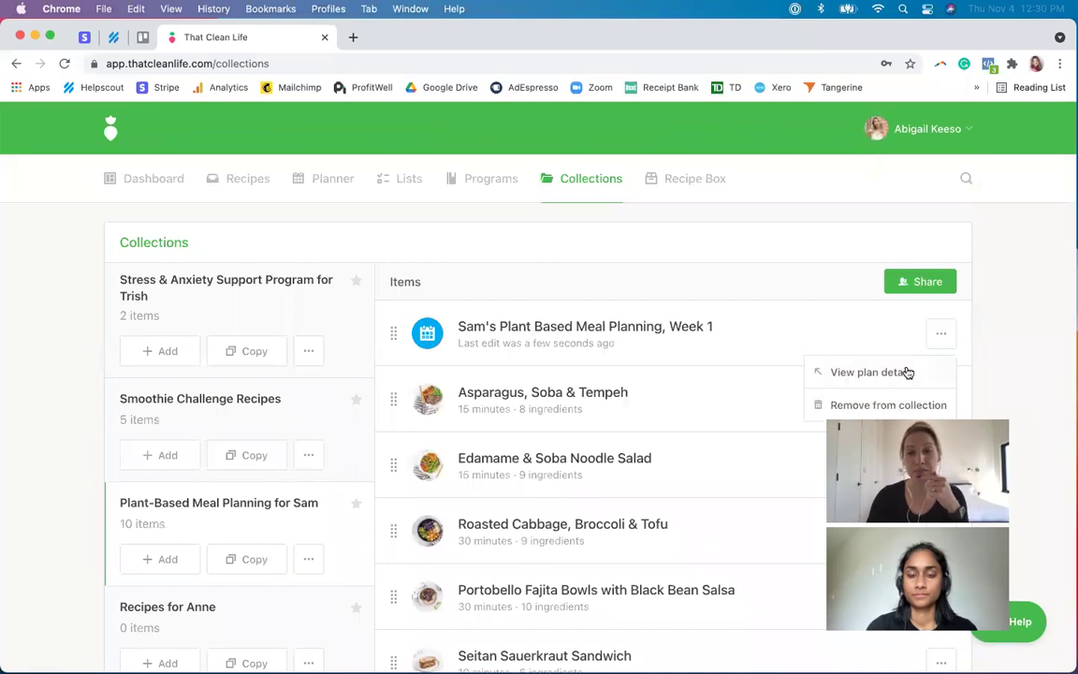
click(908, 372)
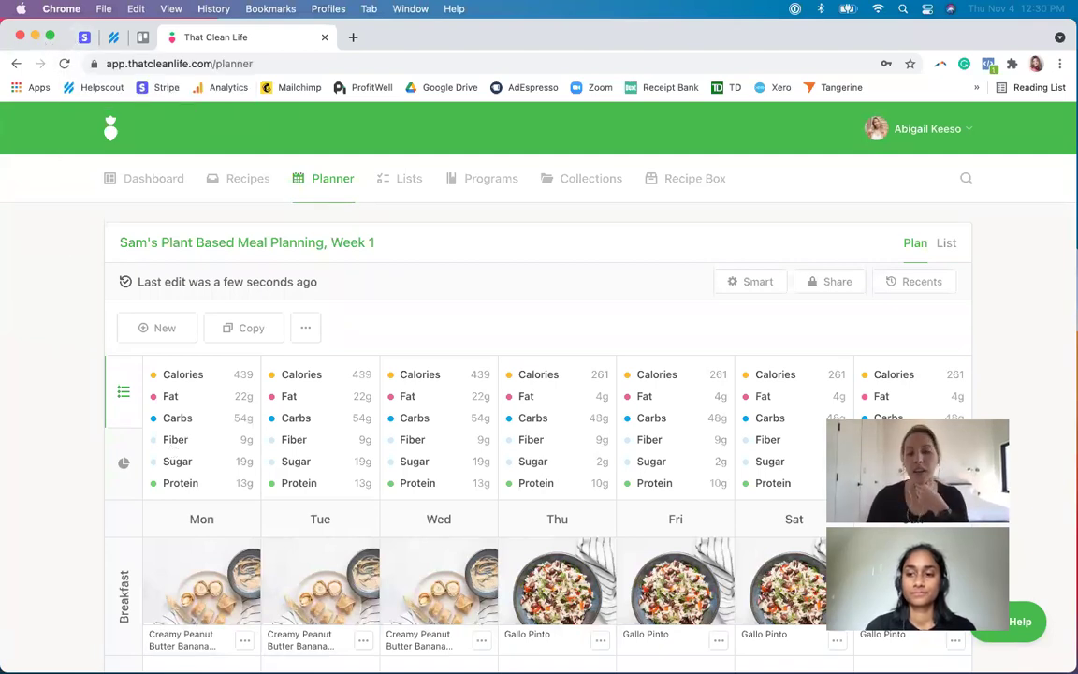
click(714, 637)
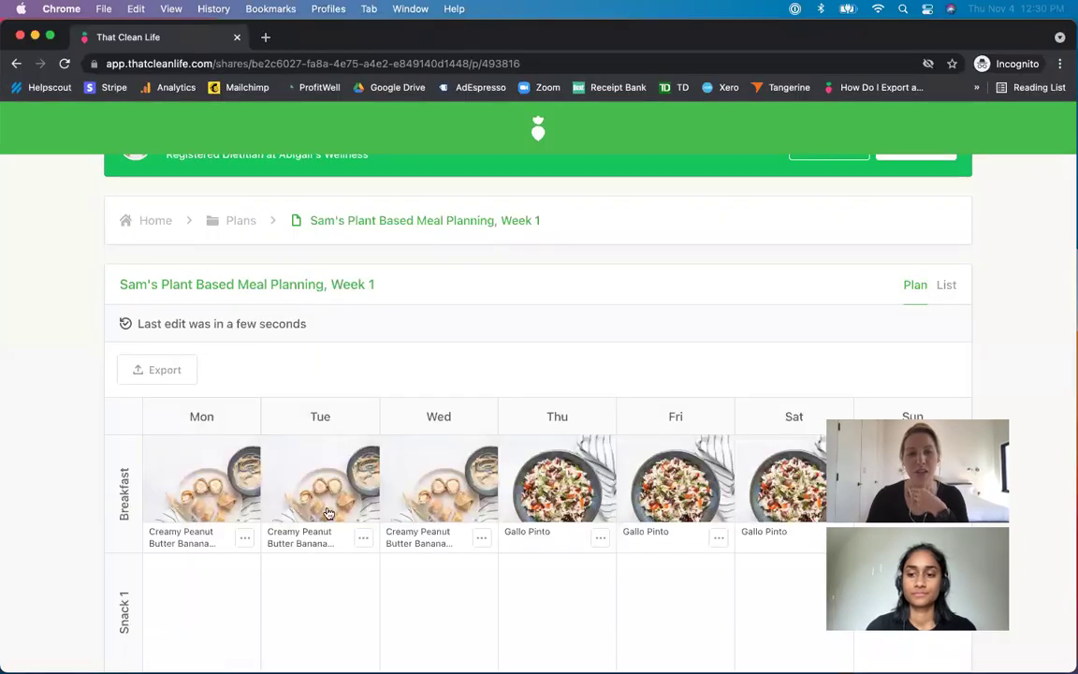
- Browse Monday's Snack 1 recipes without adding one, then minimize the client's window
scroll(375, 513, down, 2)
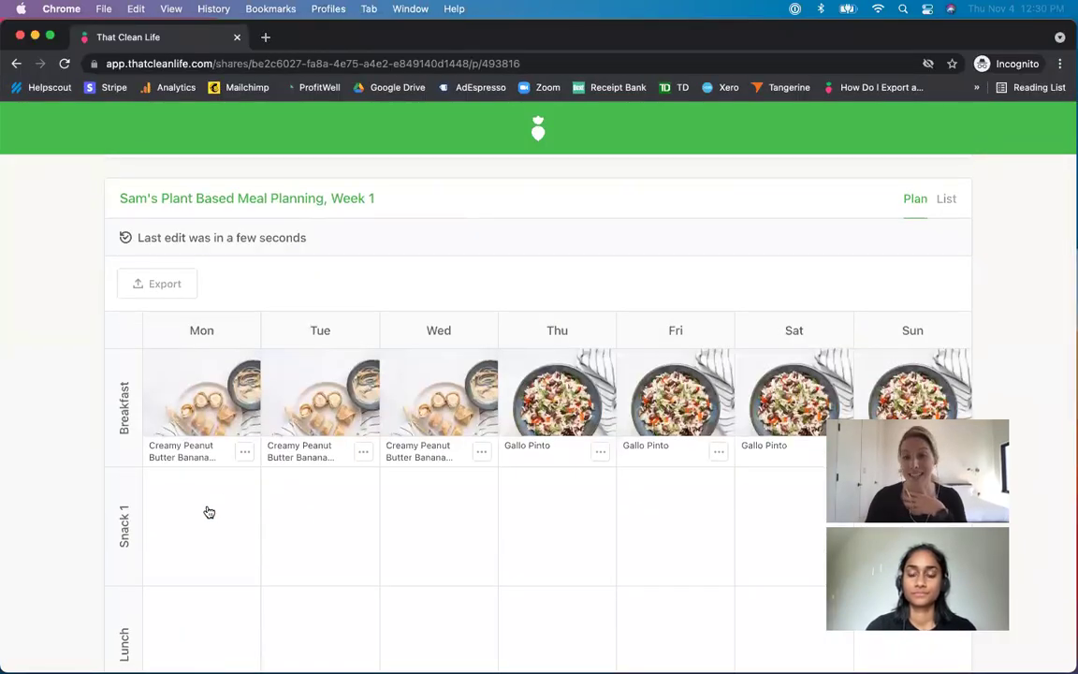
click(209, 512)
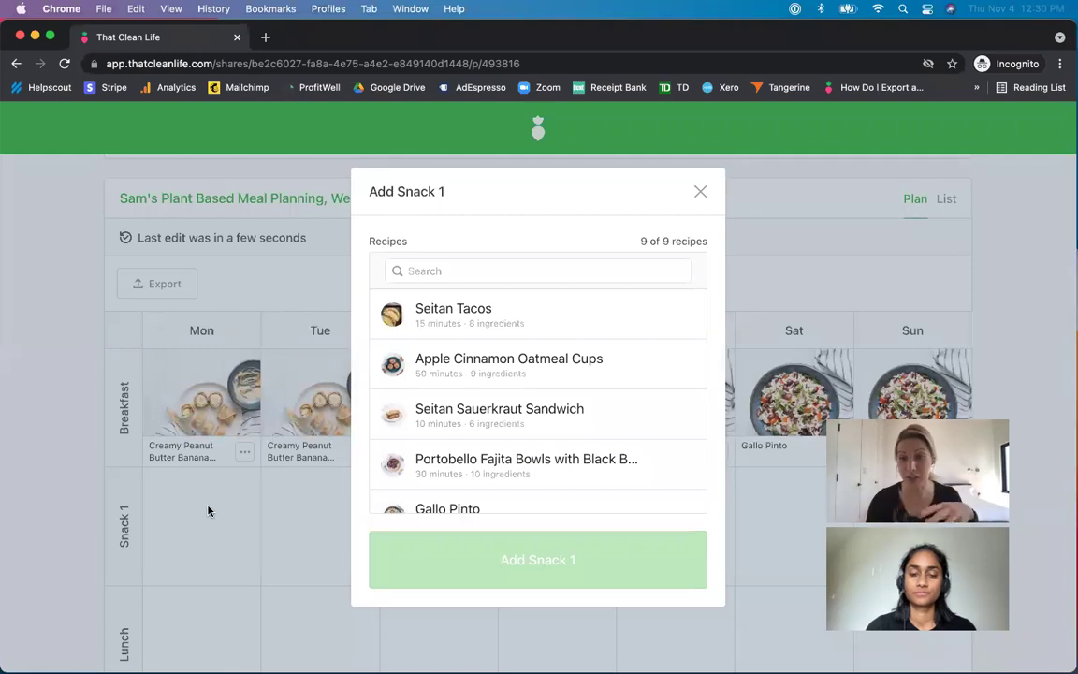
scroll(635, 457, down, 1)
scroll(635, 457, down, 4)
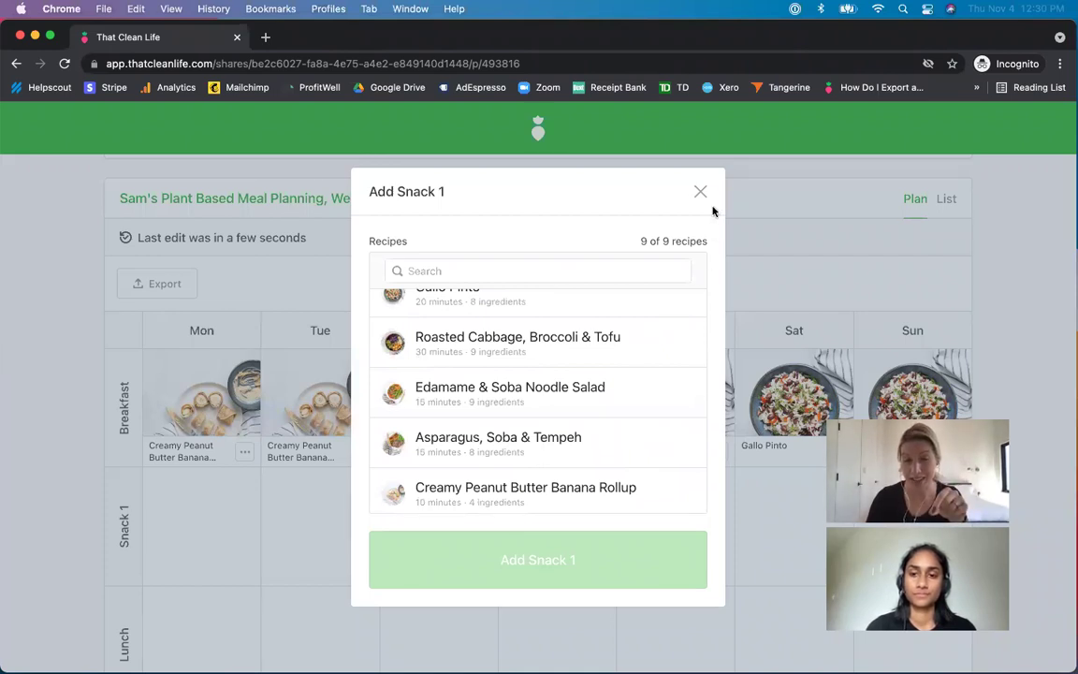
click(699, 193)
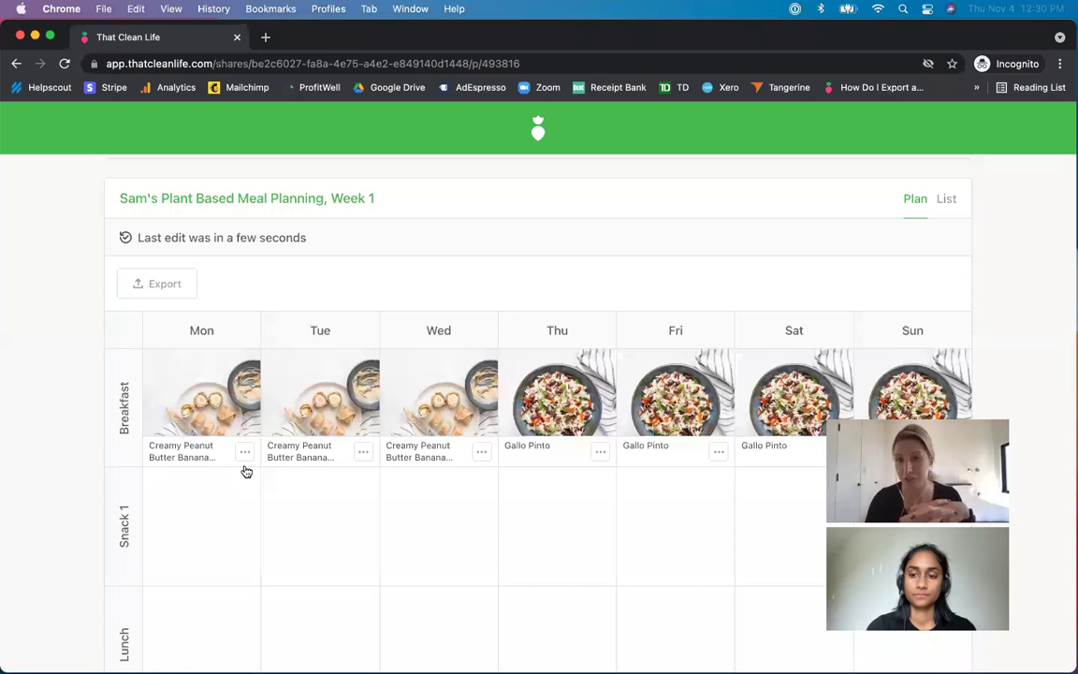
click(38, 36)
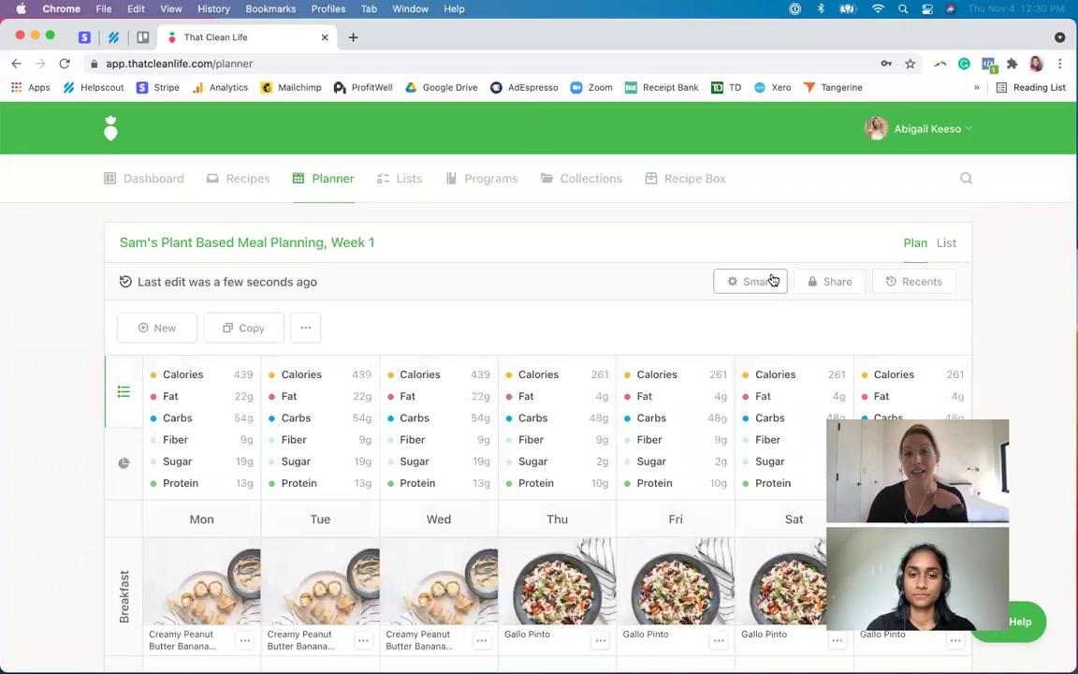
- Add a smart rule requiring the vegan tag to the Week 1 plan
click(763, 281)
click(520, 313)
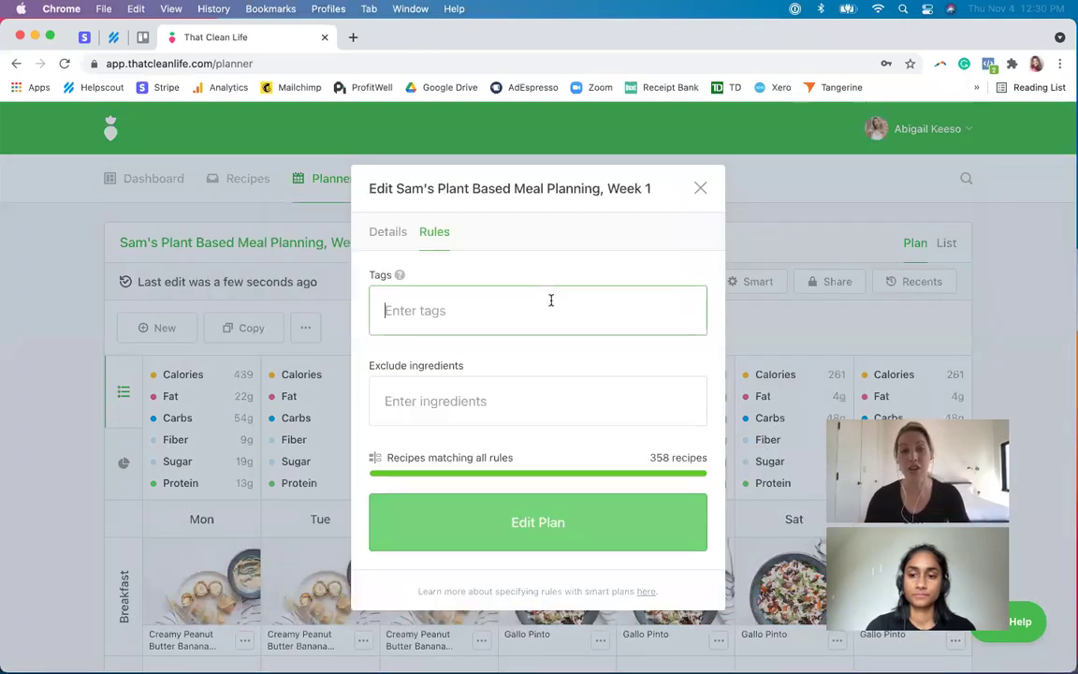
click(551, 300)
text(vegan)
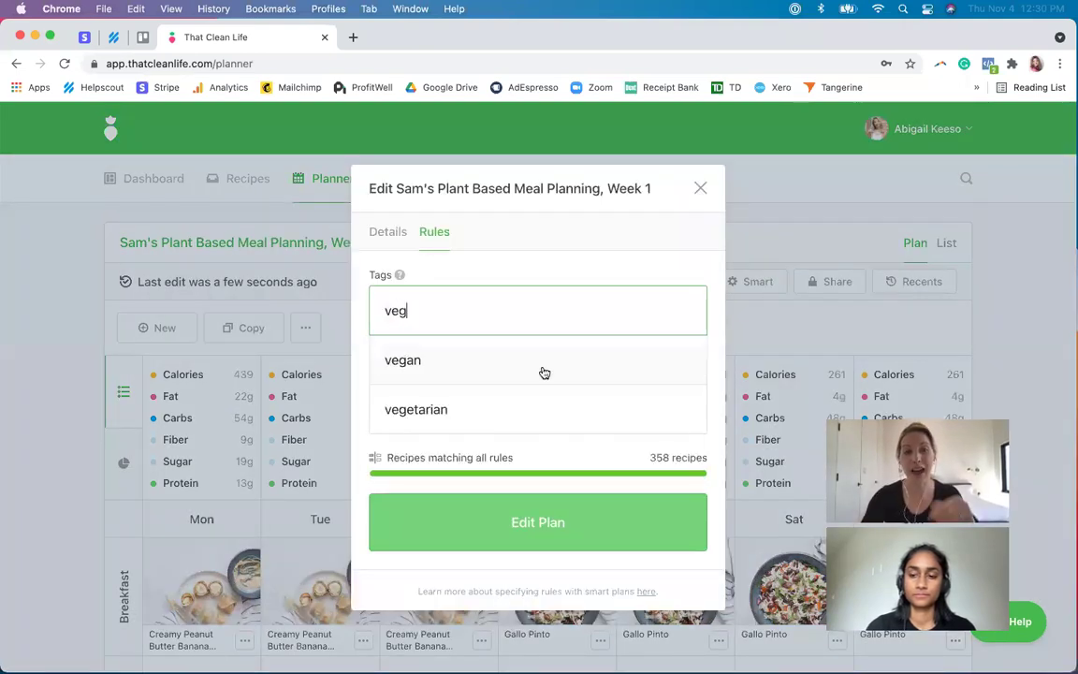
click(541, 369)
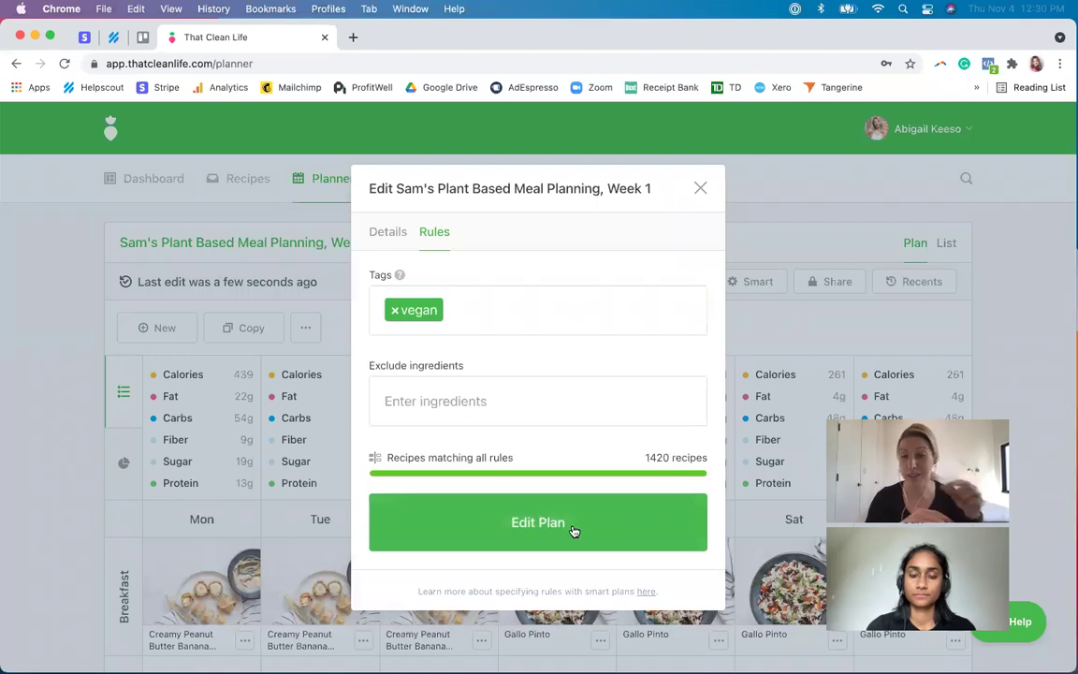
click(573, 529)
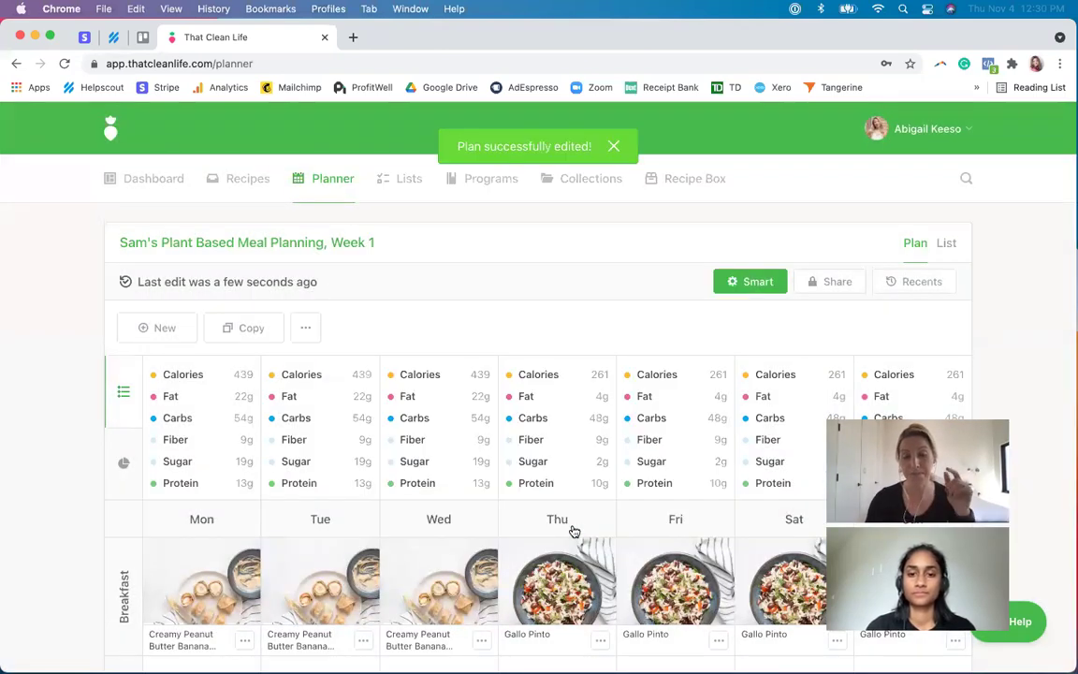
- In the reloaded client view, swap all Monday–Wednesday peanut butter rollup breakfasts
click(782, 638)
key(super+r)
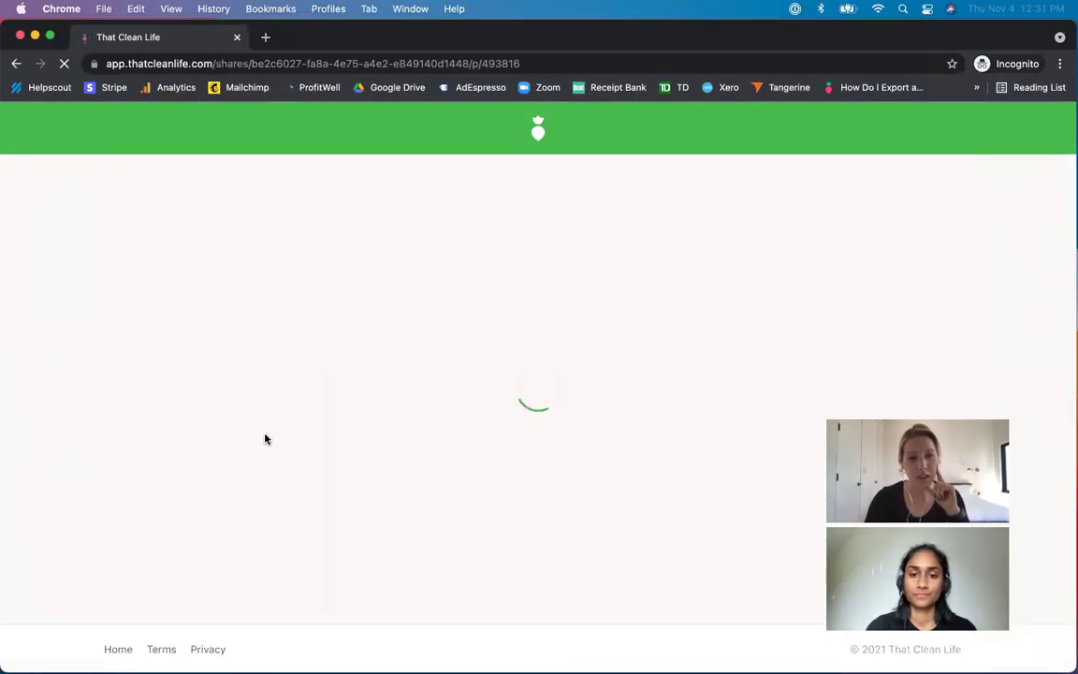
click(243, 451)
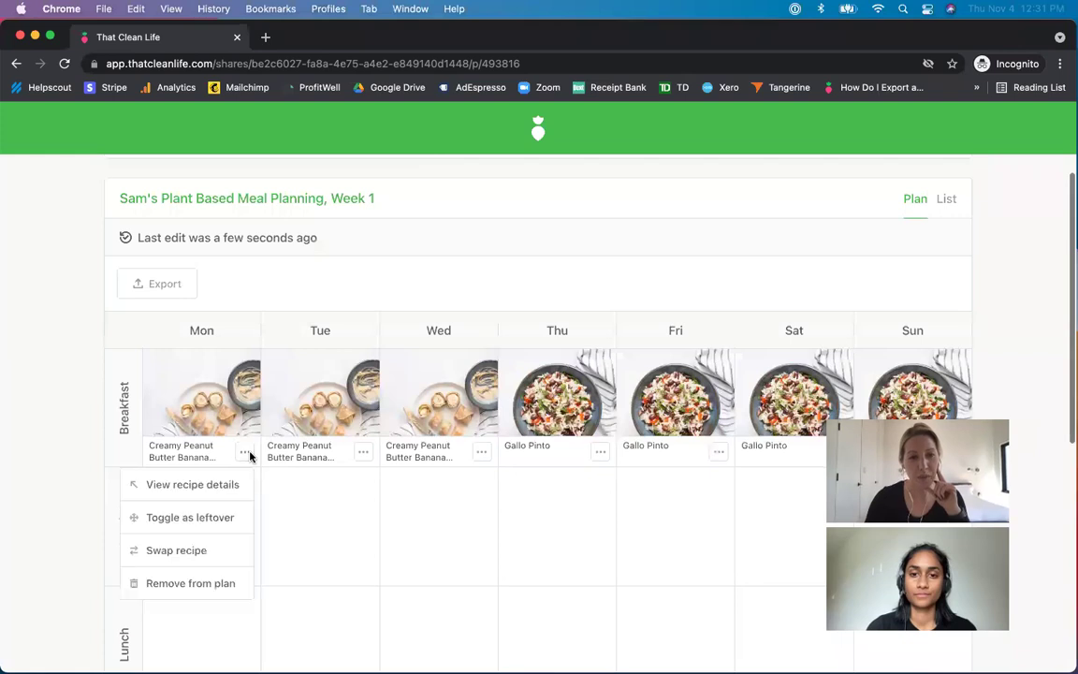
click(210, 551)
click(618, 483)
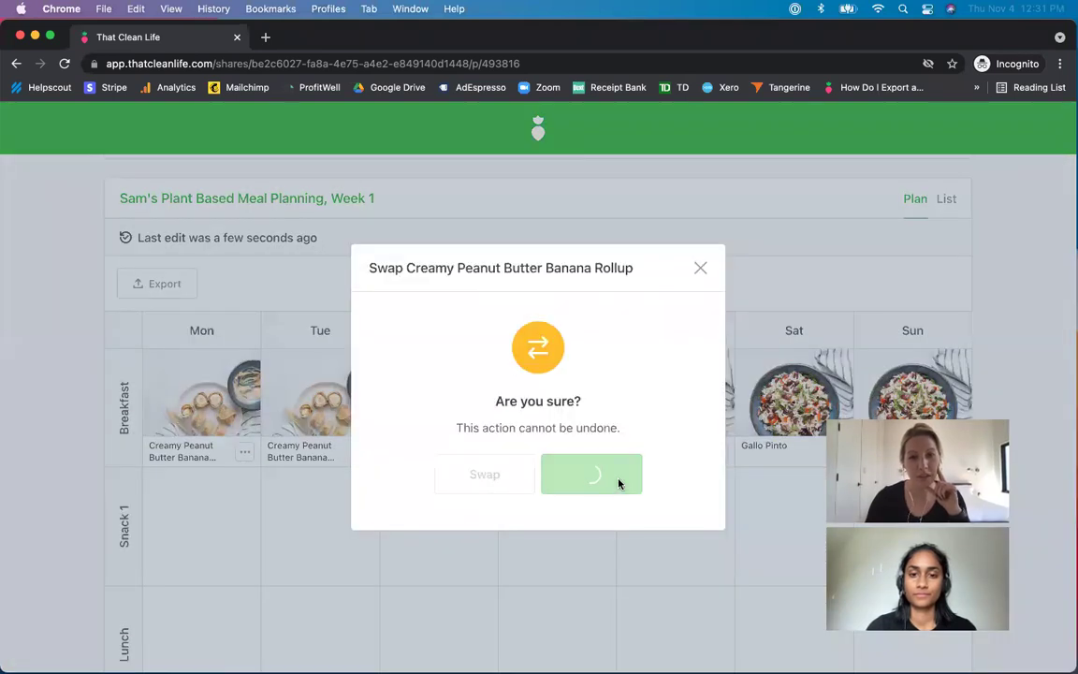
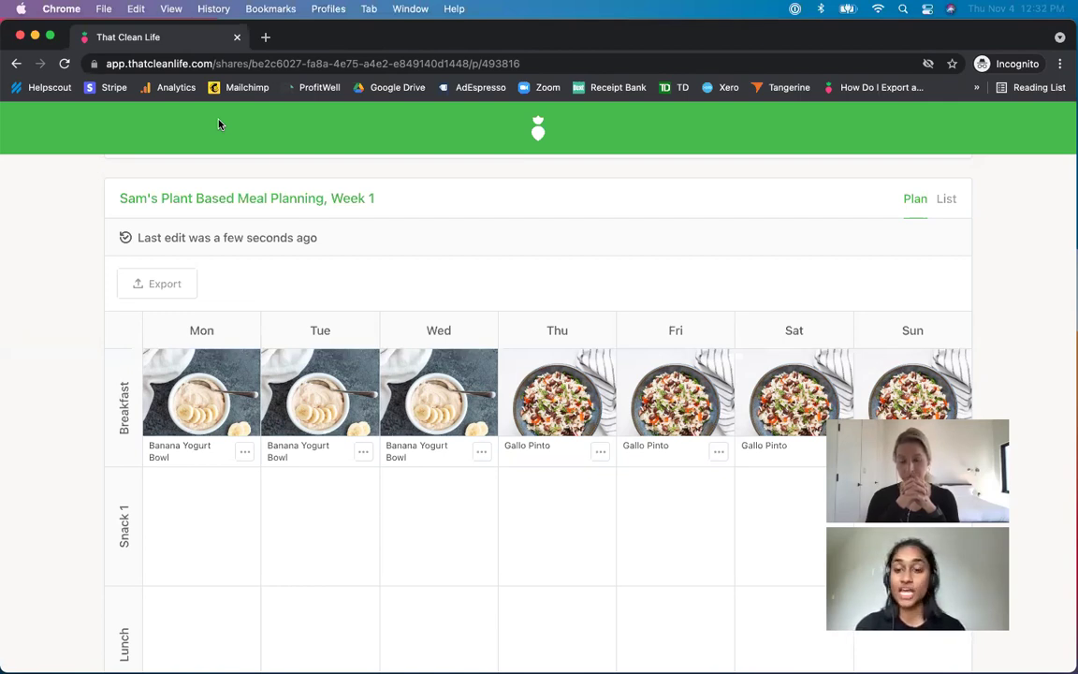
- Close the private shared-plan window and reopen the Week 1 plan's share settings
click(19, 35)
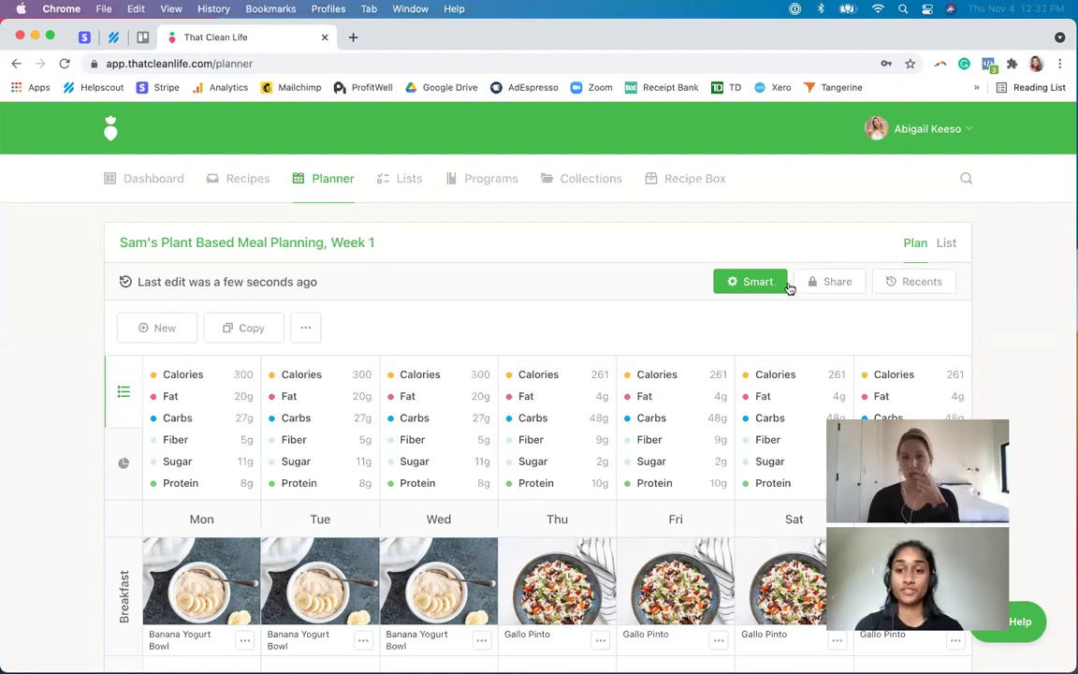
click(823, 283)
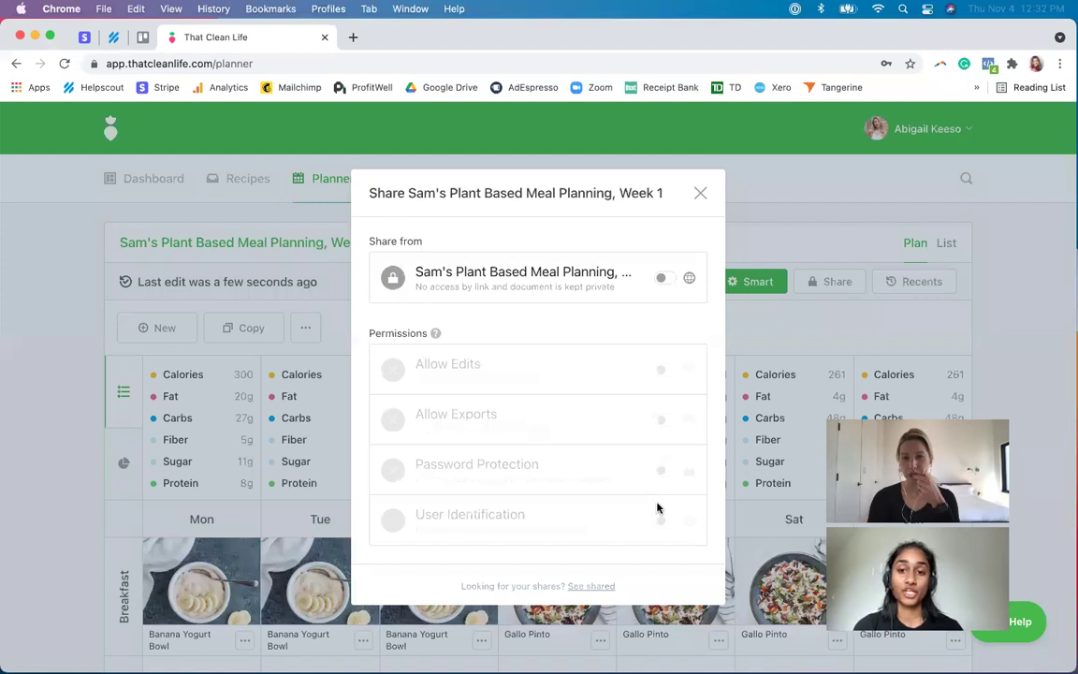
- Turn on link sharing for Sam's Plant Based Meal Planning, Week 1 and copy its share link
click(661, 278)
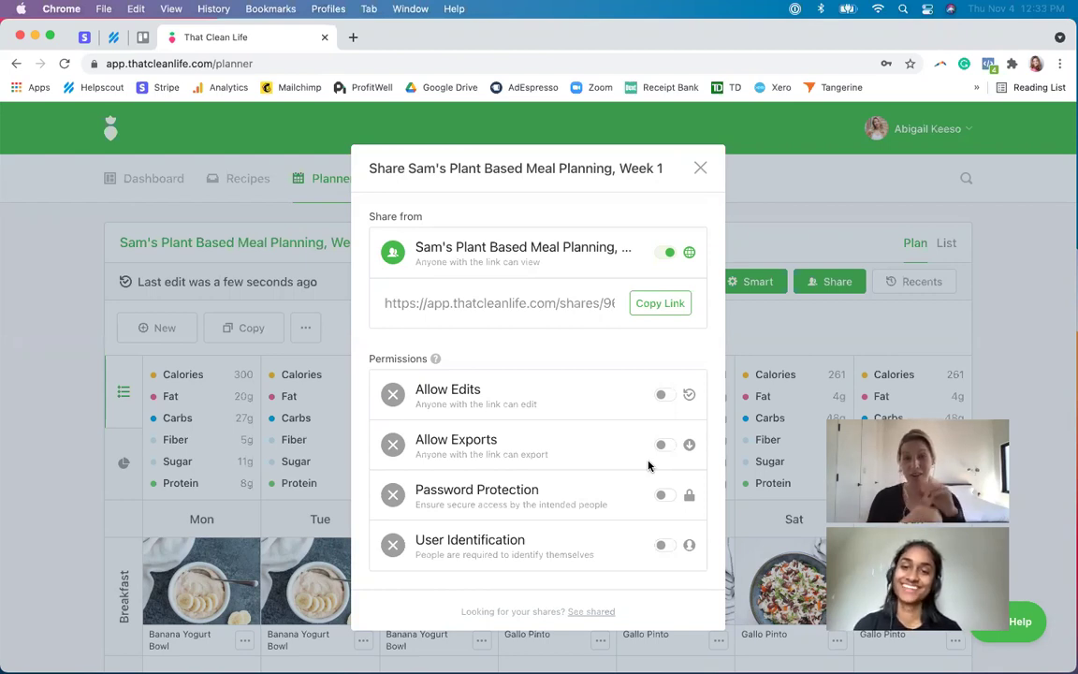
click(702, 168)
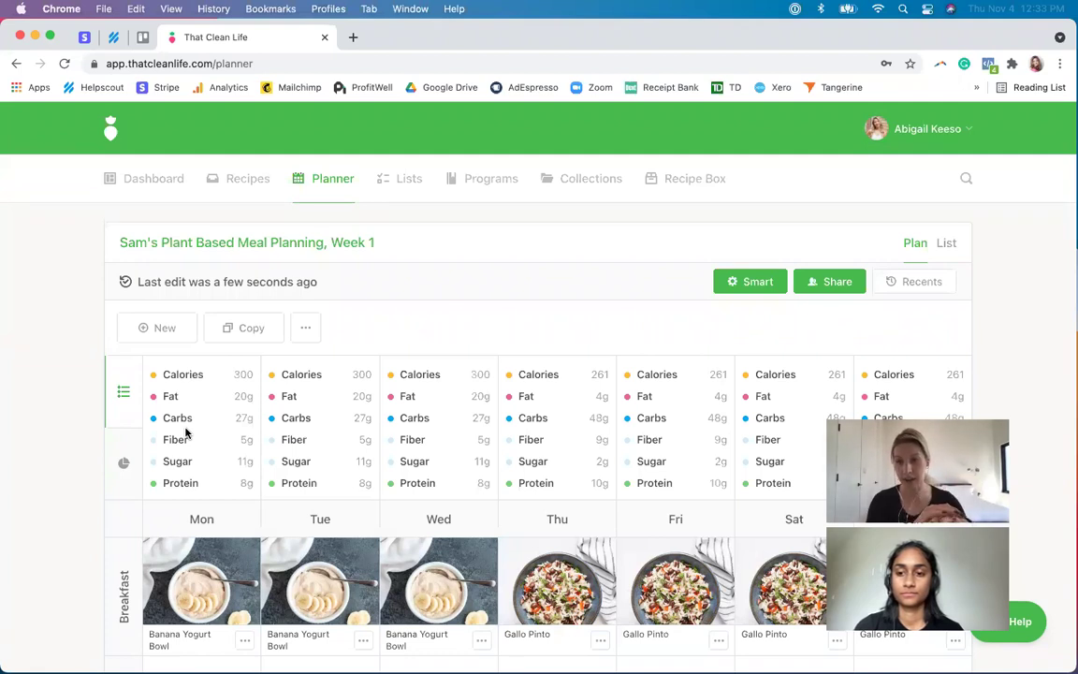
click(819, 282)
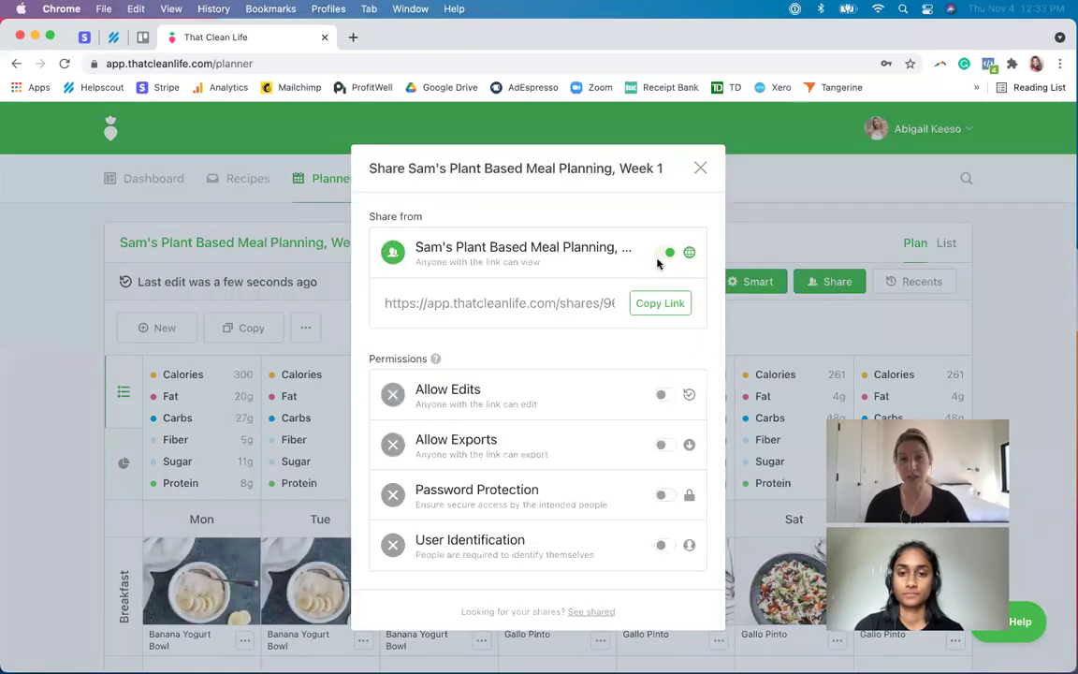
click(660, 306)
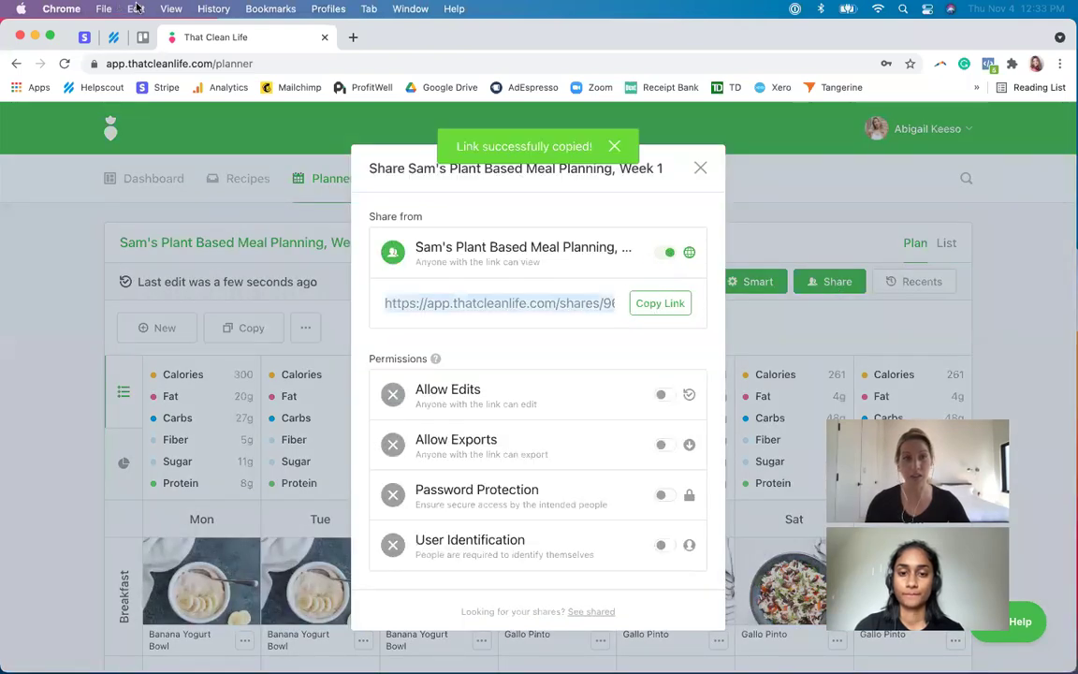
click(101, 9)
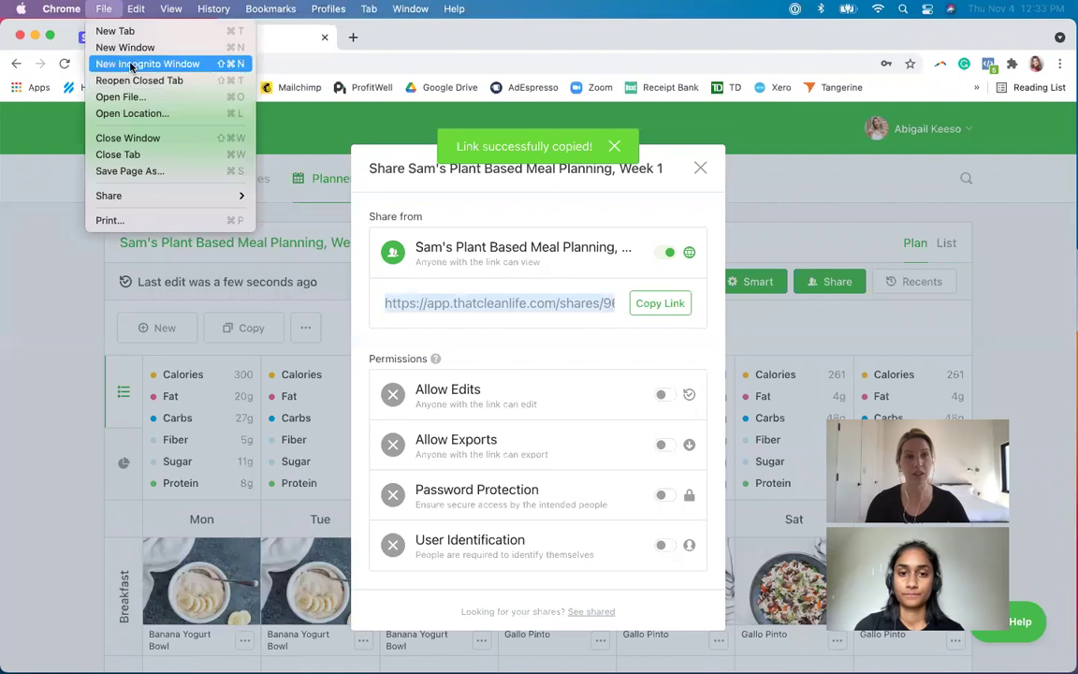
- Load the copied share link in a new incognito window and open Monday's Banana Yogurt Bowl recipe
click(131, 63)
key(super+v)
key(Return)
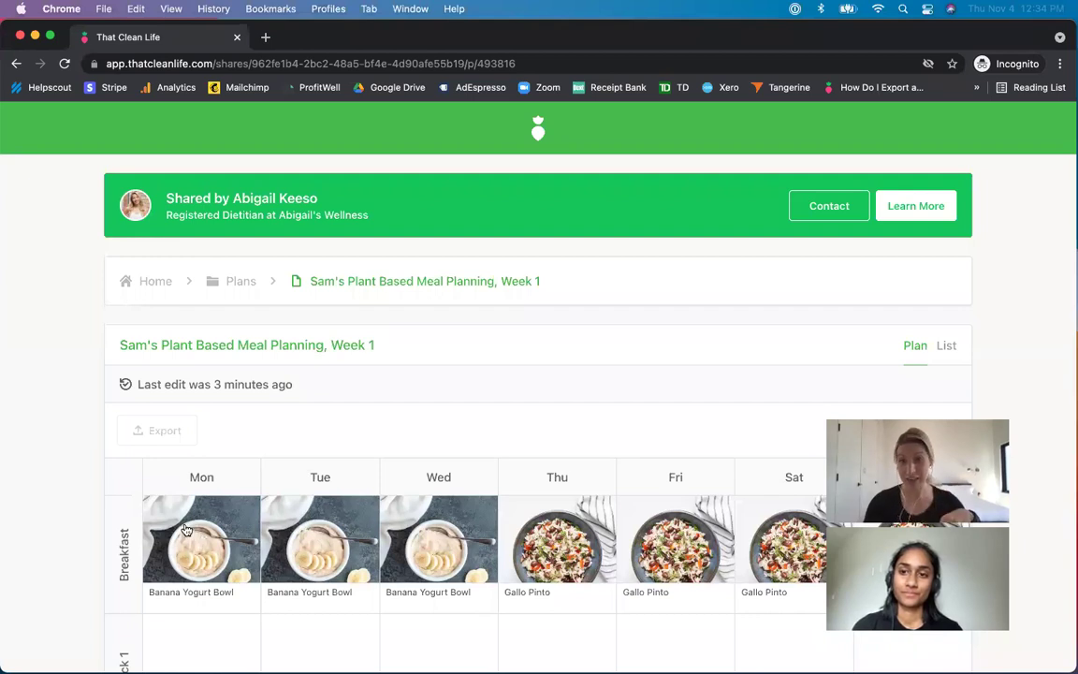
click(211, 552)
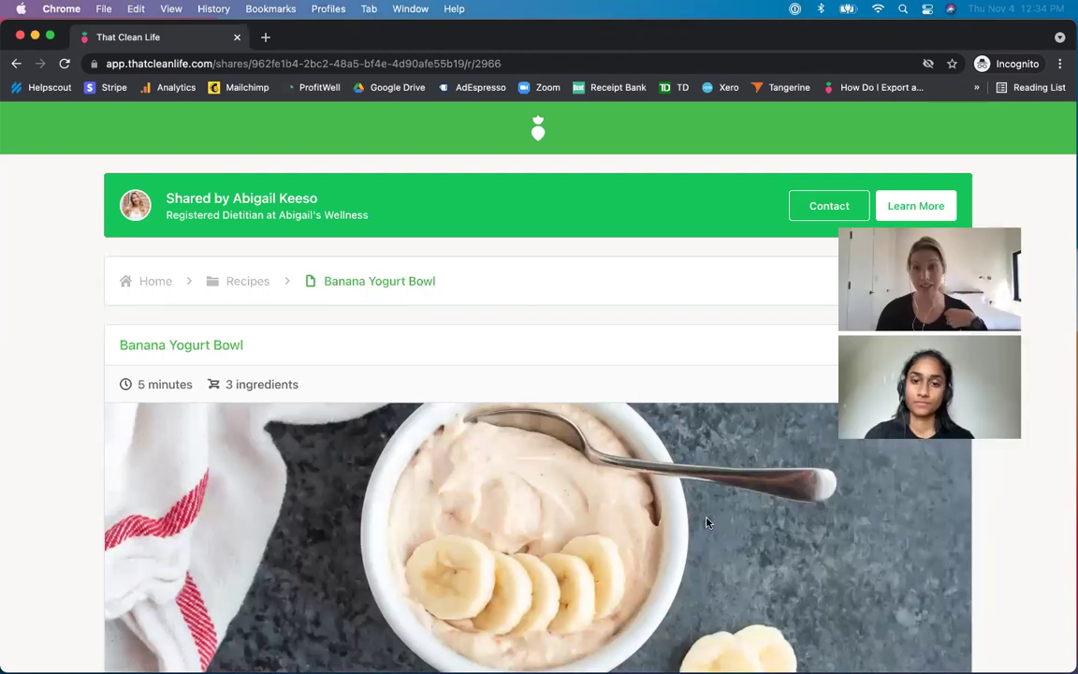
- Review the Banana Yogurt Bowl's ingredients and nutrition (300 cal, 20g fat, 27g carbs, 8g protein), then minimize the window
scroll(705, 522, down, 5)
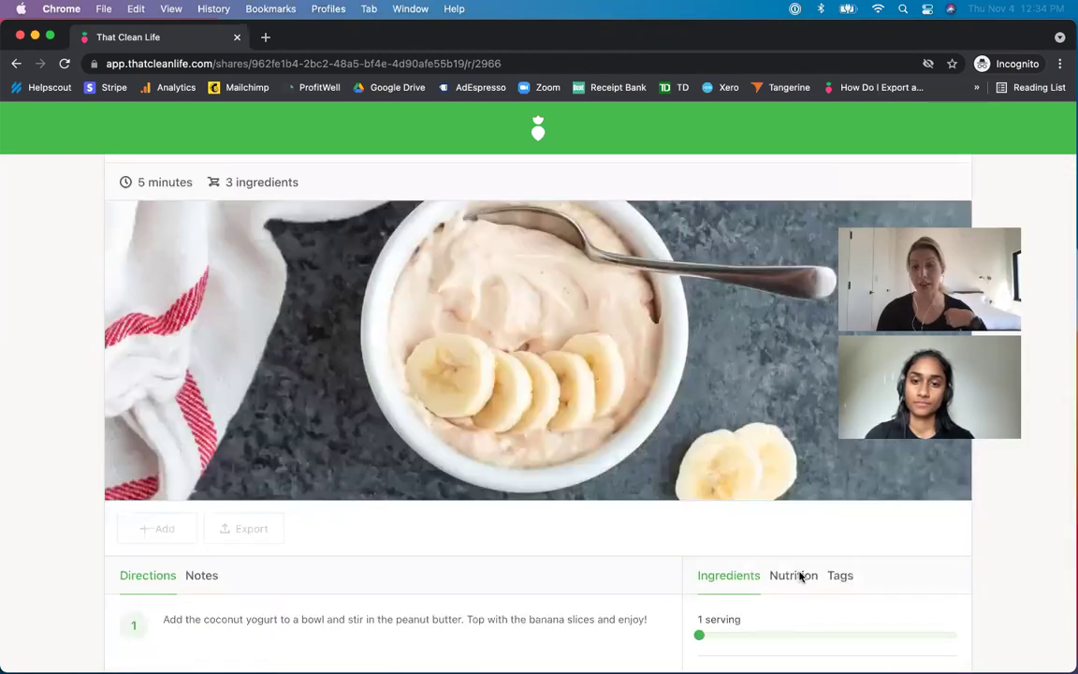
scroll(795, 577, down, 1)
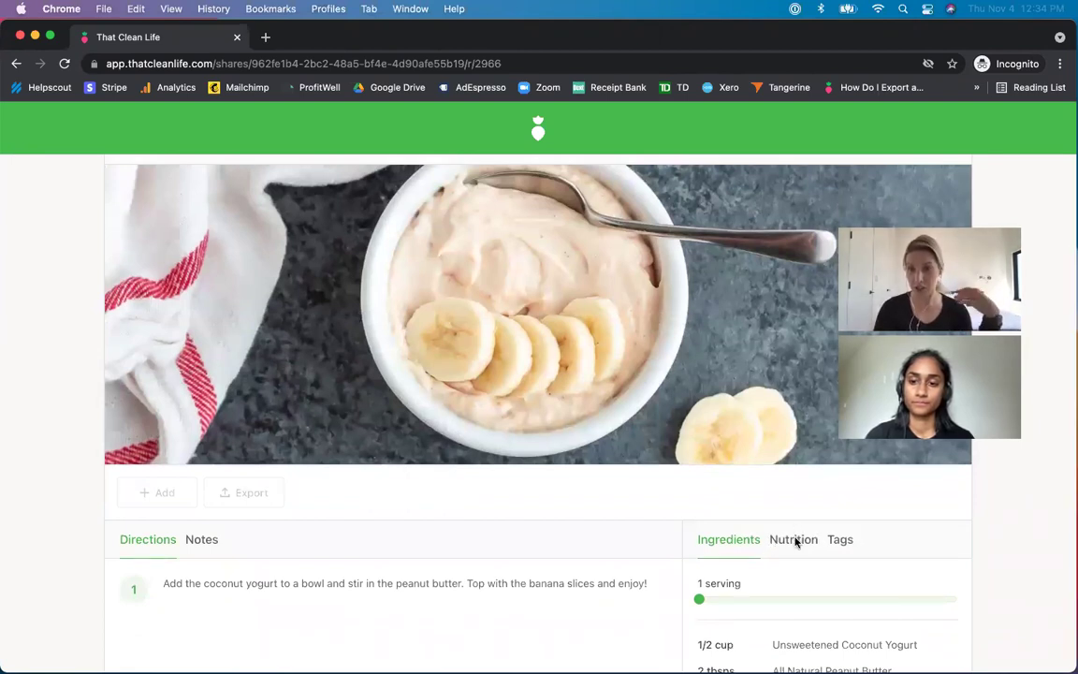
click(796, 540)
scroll(797, 545, down, 1)
scroll(796, 546, down, 1)
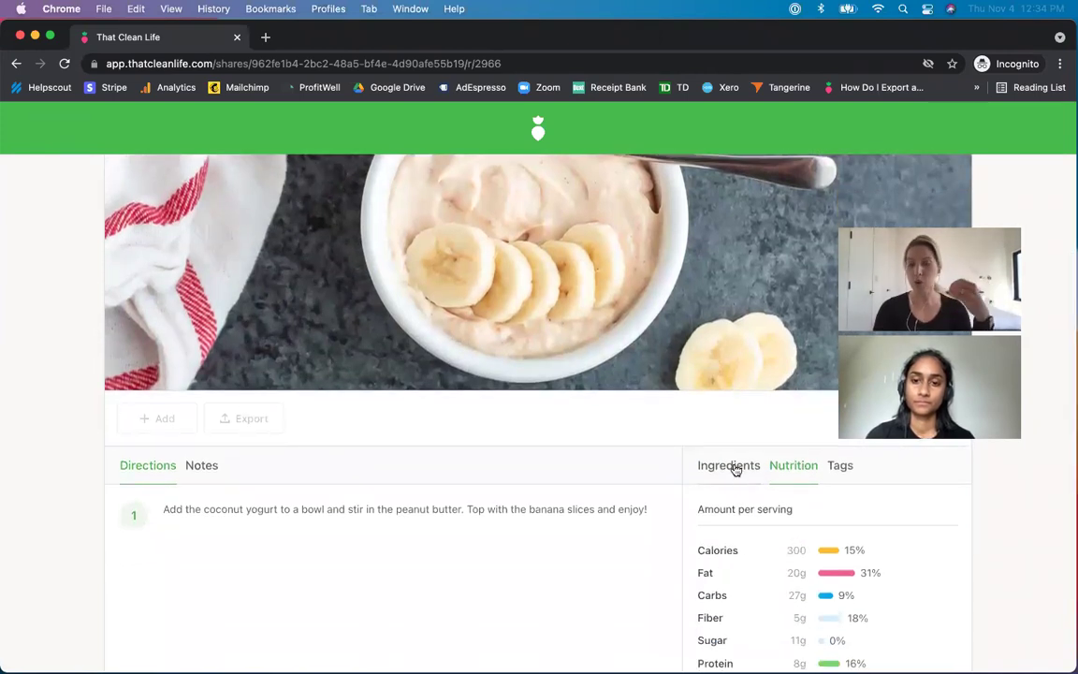
click(736, 469)
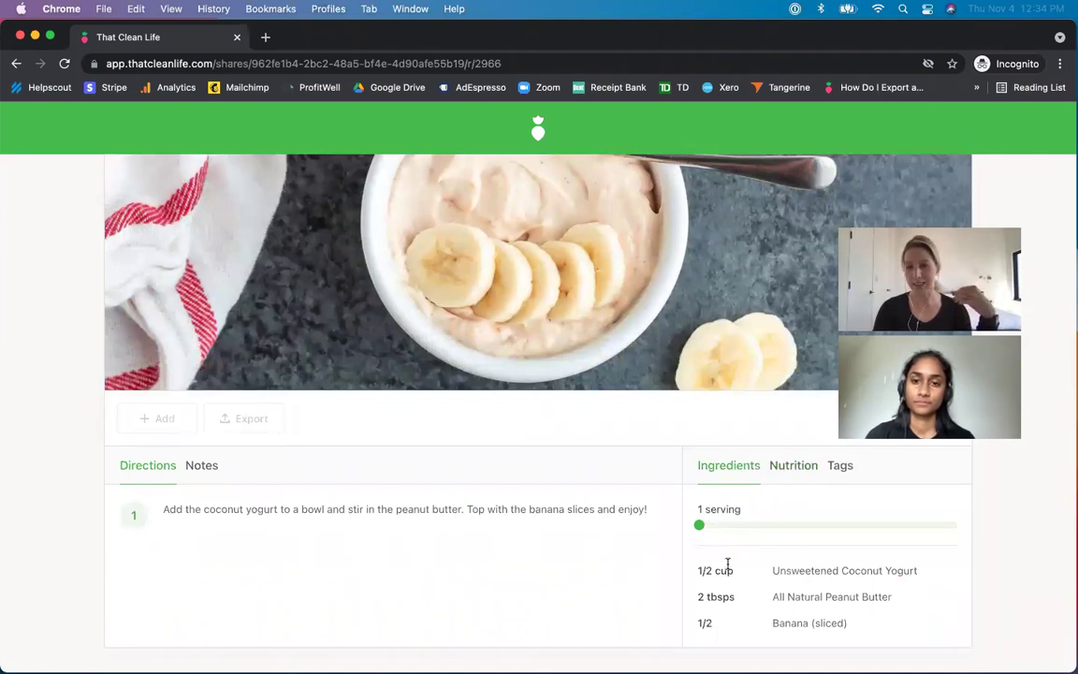
click(793, 467)
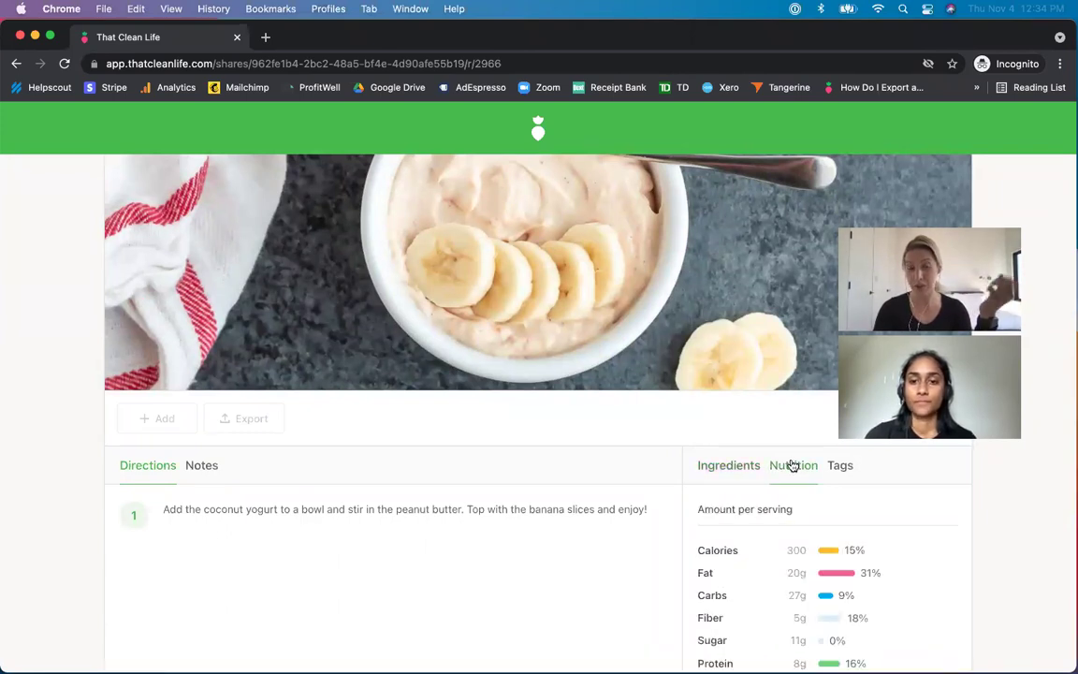
scroll(498, 477, up, 3)
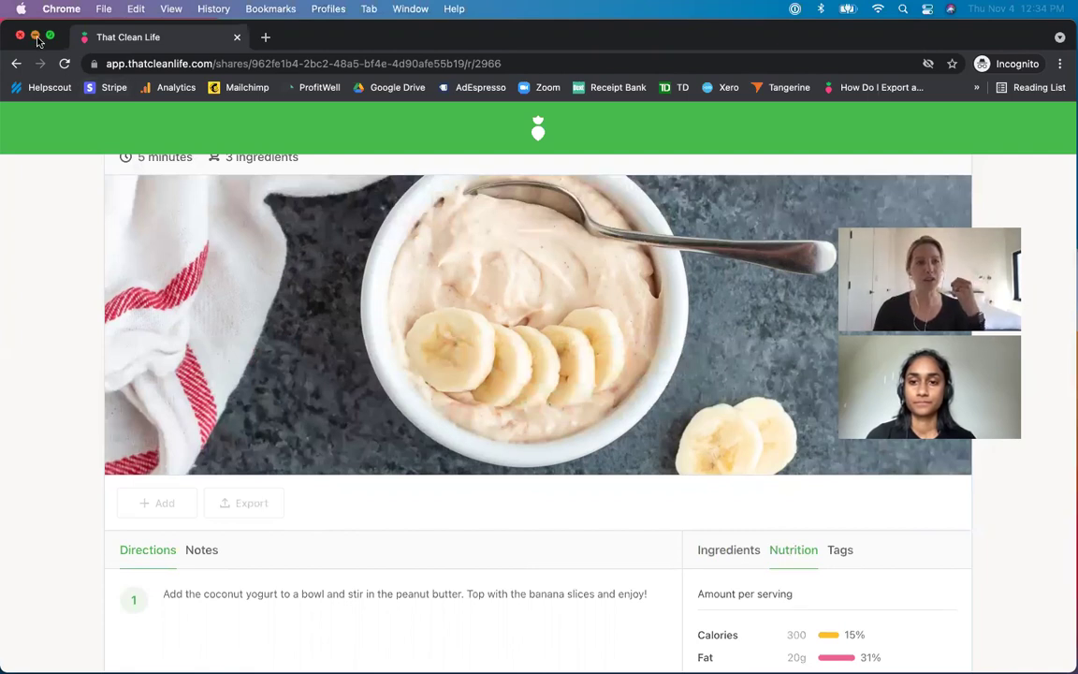
click(35, 36)
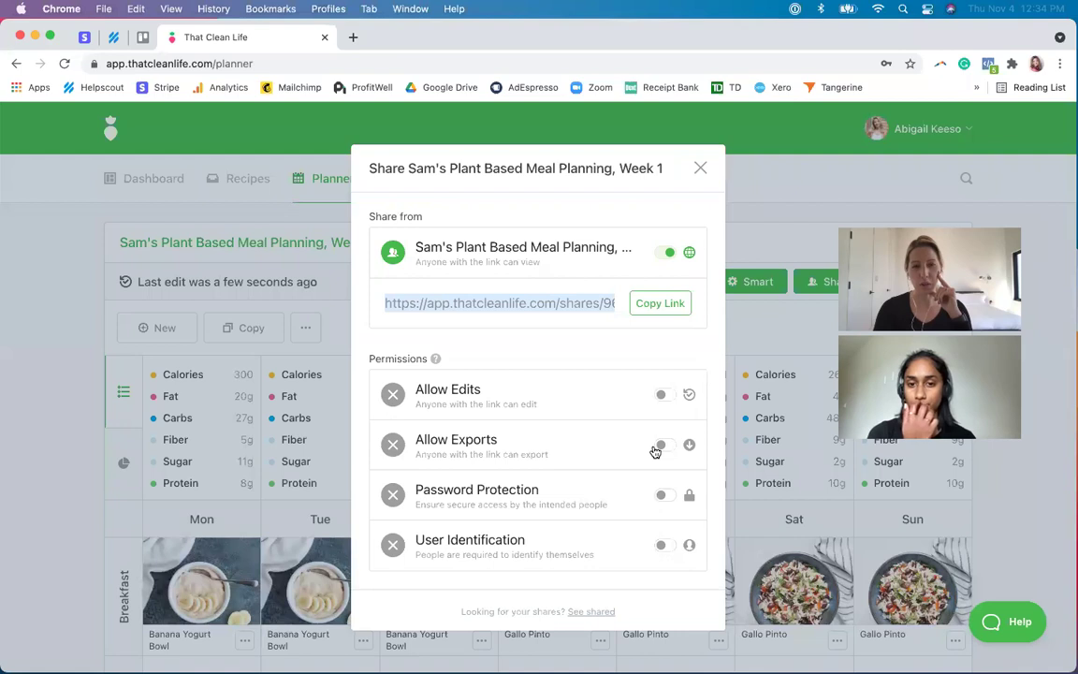
- Allow exports on the shared plan, copy the updated link and paste it into a new incognito window
click(662, 447)
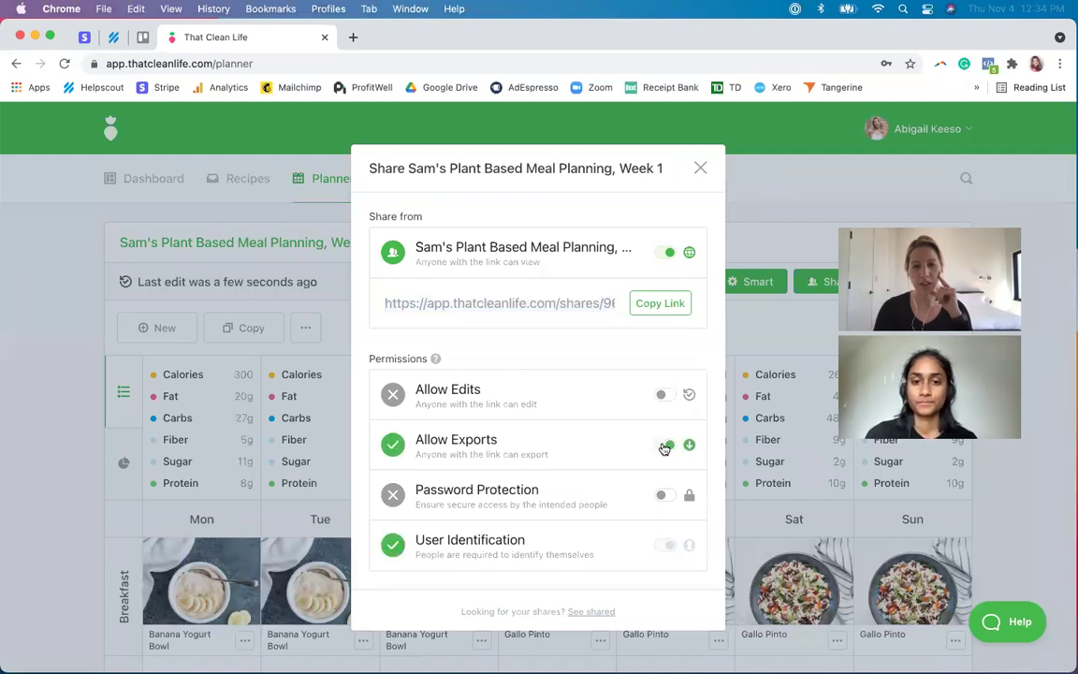
click(653, 307)
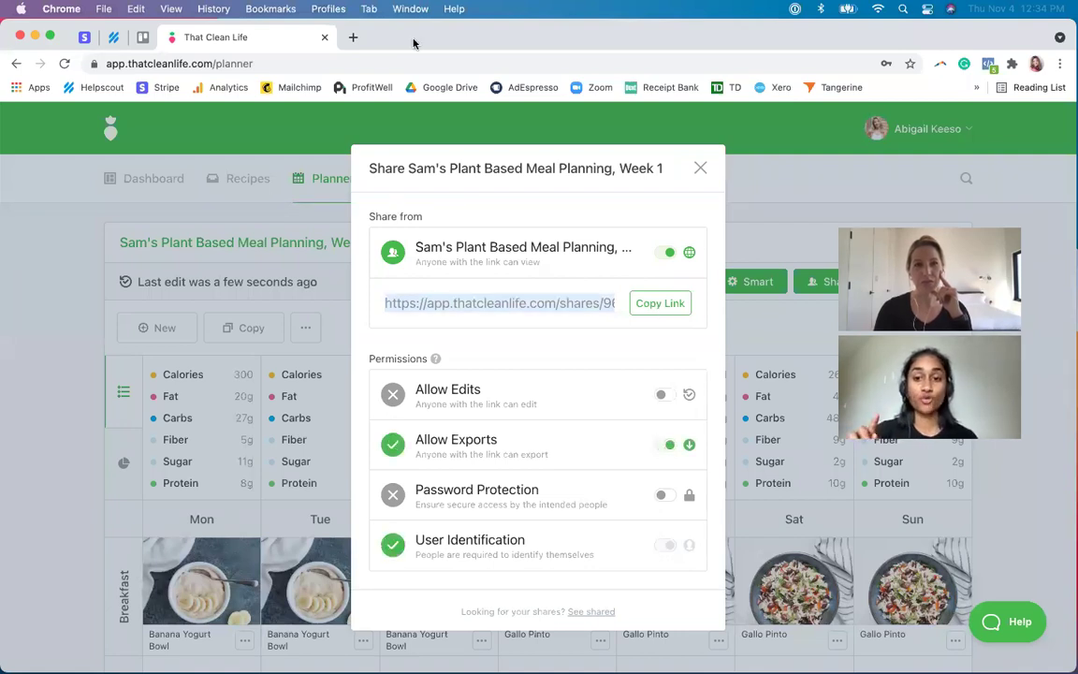
click(103, 9)
click(122, 64)
key(super+v)
- Identify as a viewer with first name, last name and e-mail, then open the shared plan's Export options
key(Return)
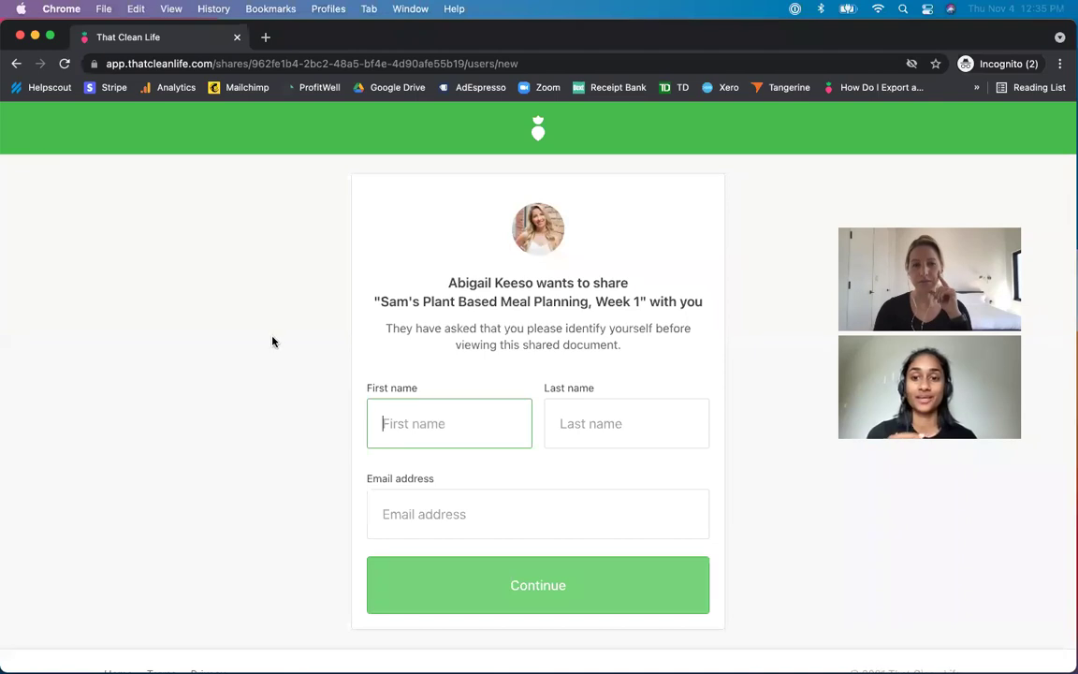
text(A)
click(597, 421)
text(A)
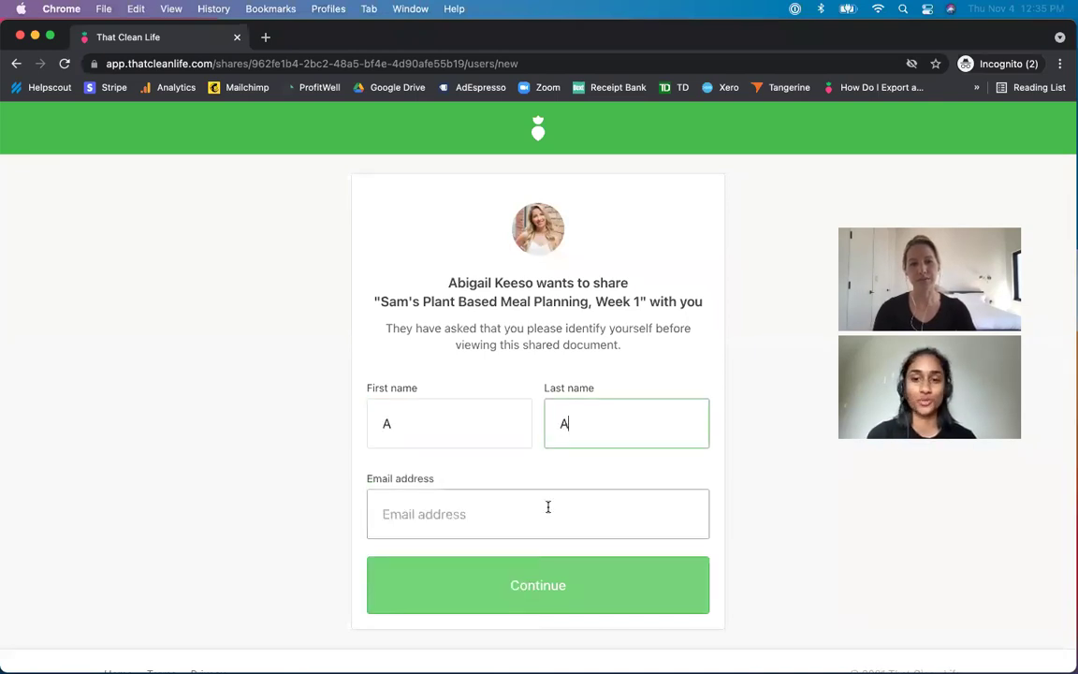
click(549, 506)
text(A@gmail)
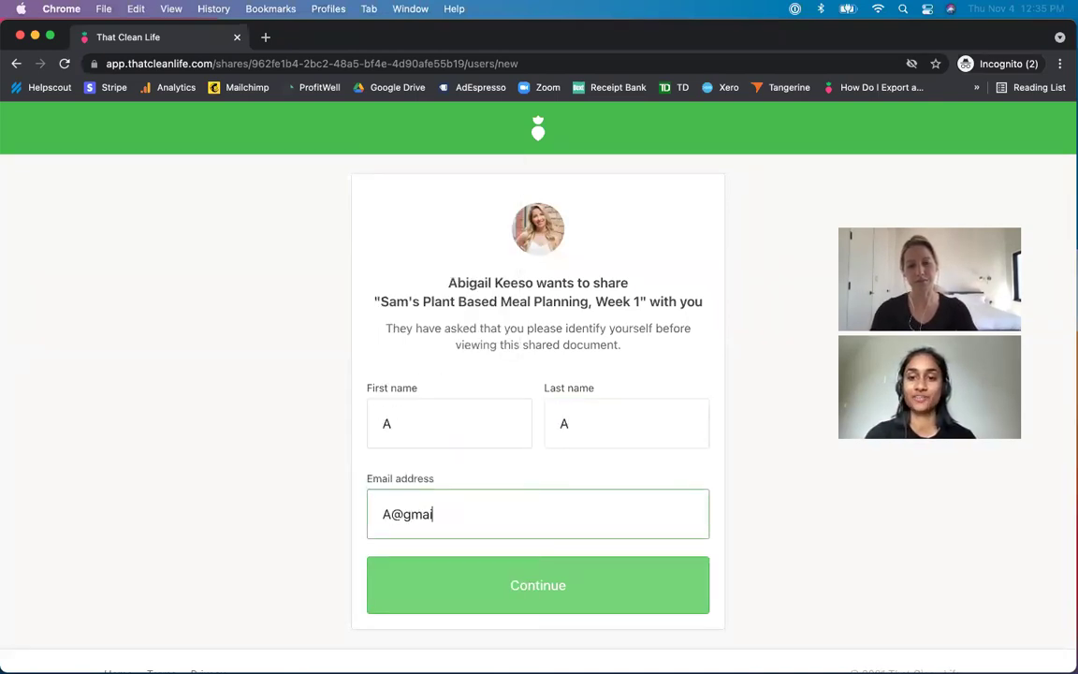
text(.com)
click(631, 586)
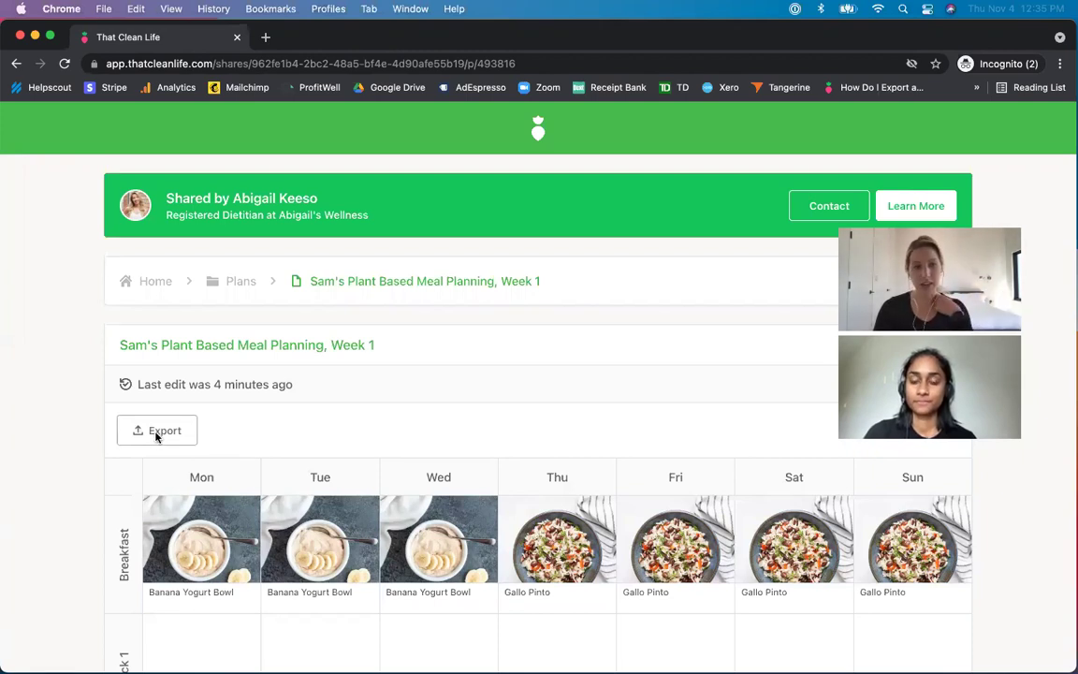
click(156, 433)
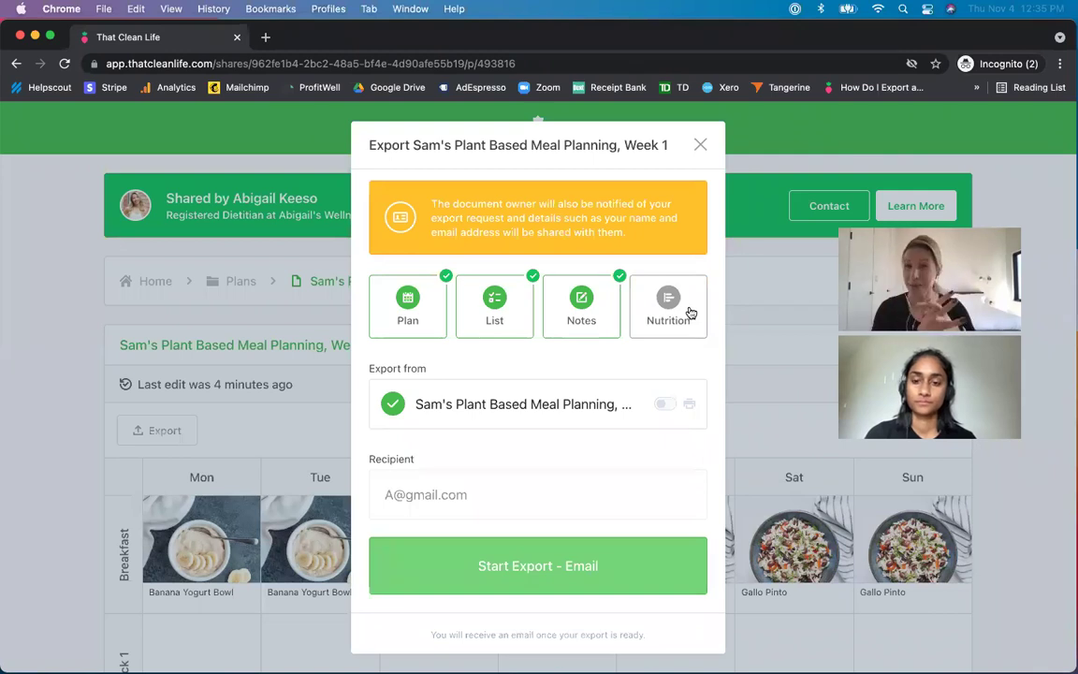
- Close the Export dialog and the incognito shared-link window
click(701, 144)
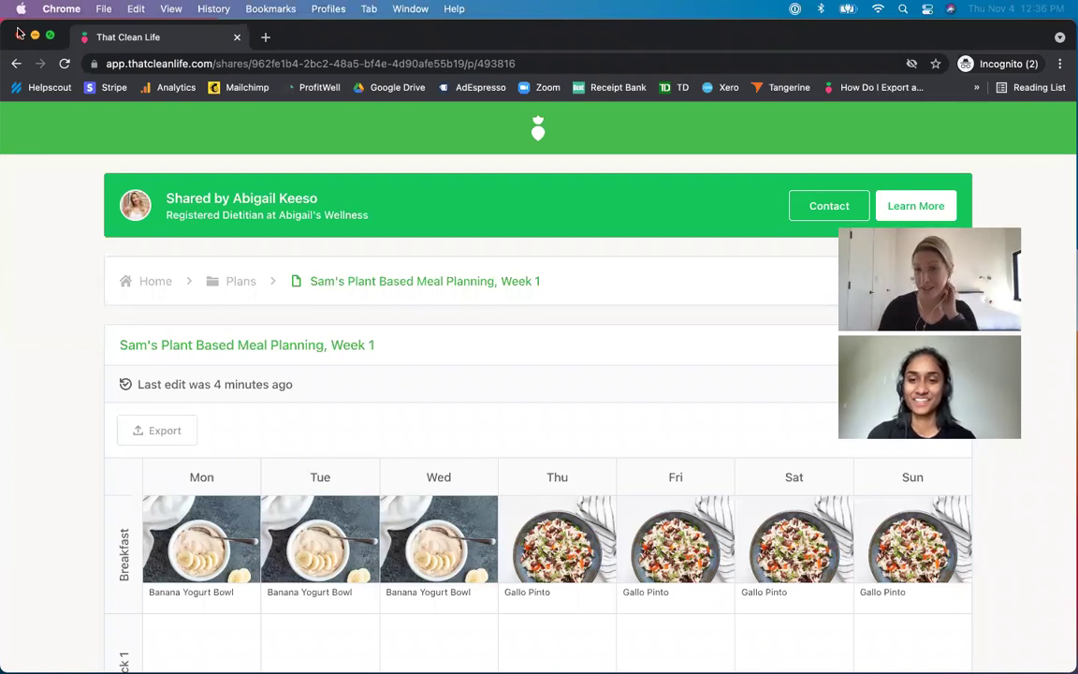
click(20, 36)
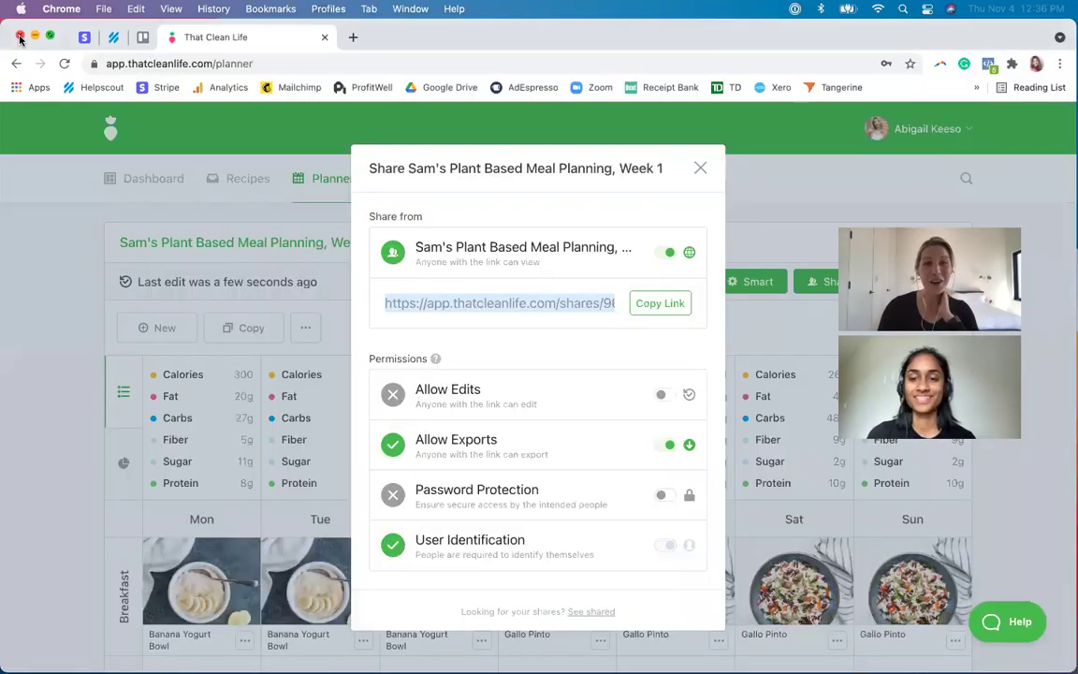
- From Your Profile's Shared list, open Edit share for Sam's Plant Based Meal Planning, Week 1
click(102, 398)
click(931, 131)
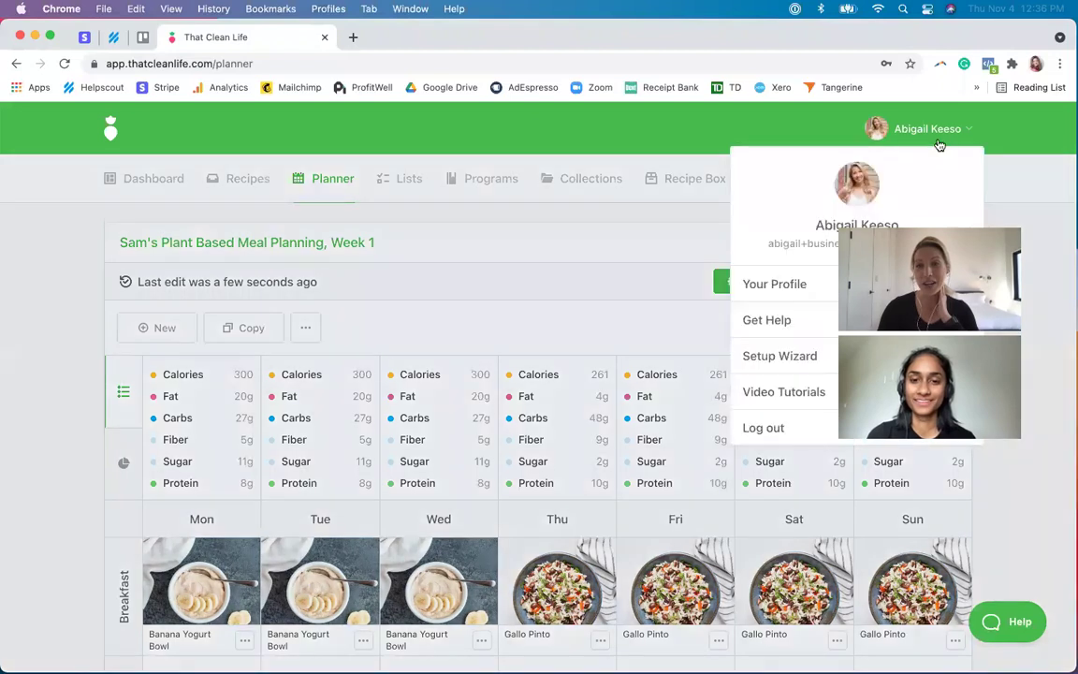
click(795, 293)
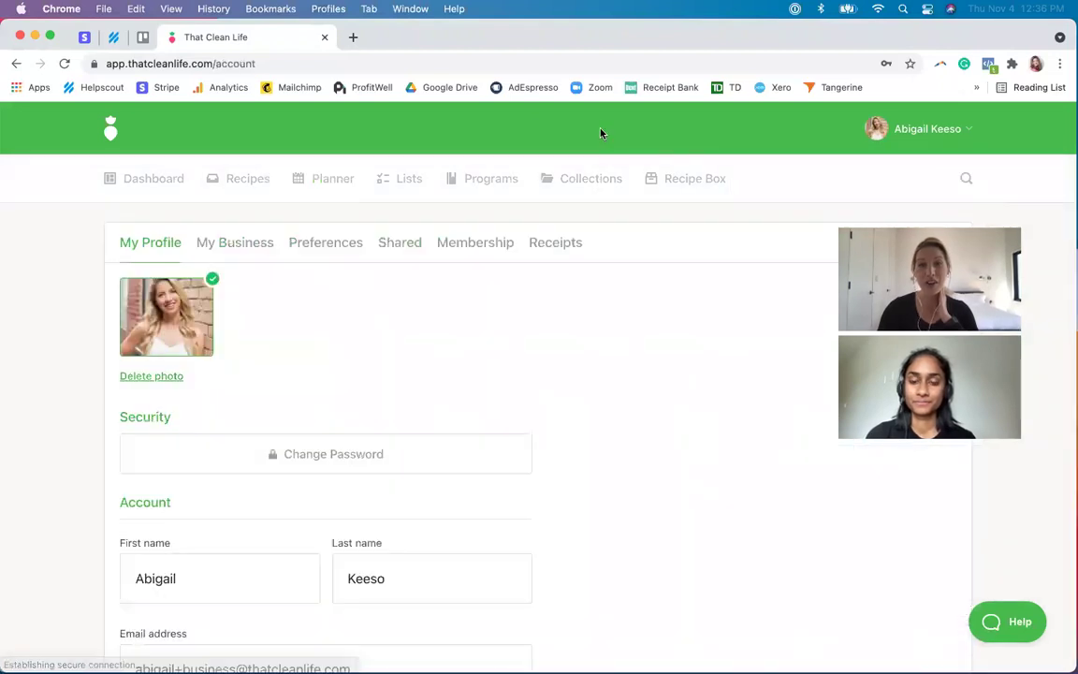
click(387, 248)
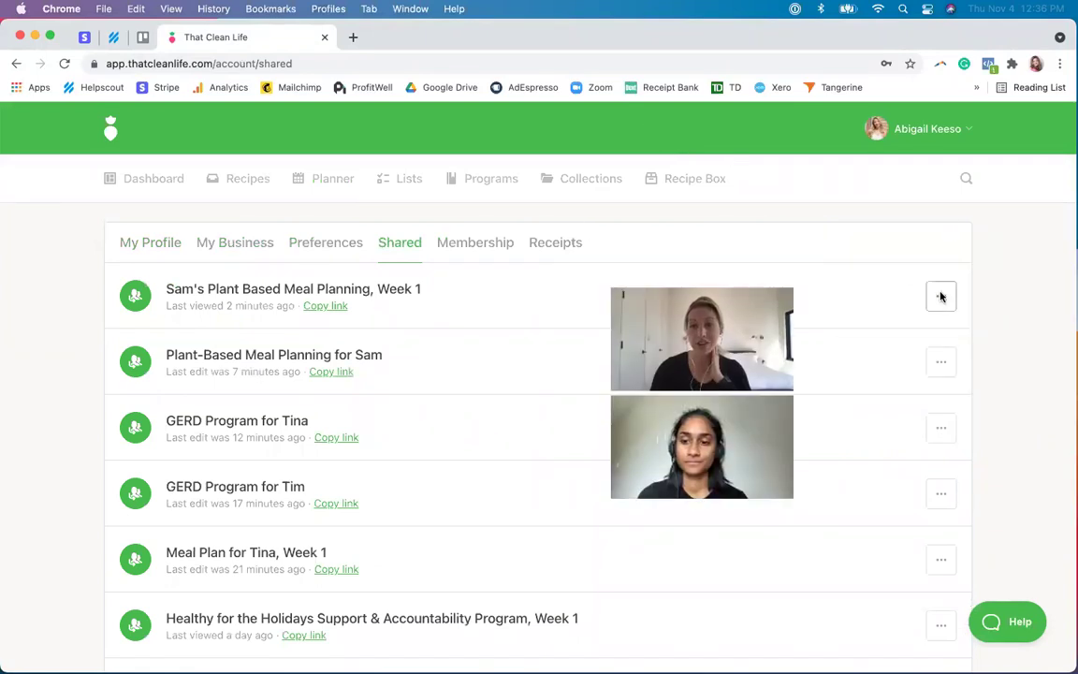
click(941, 298)
click(863, 367)
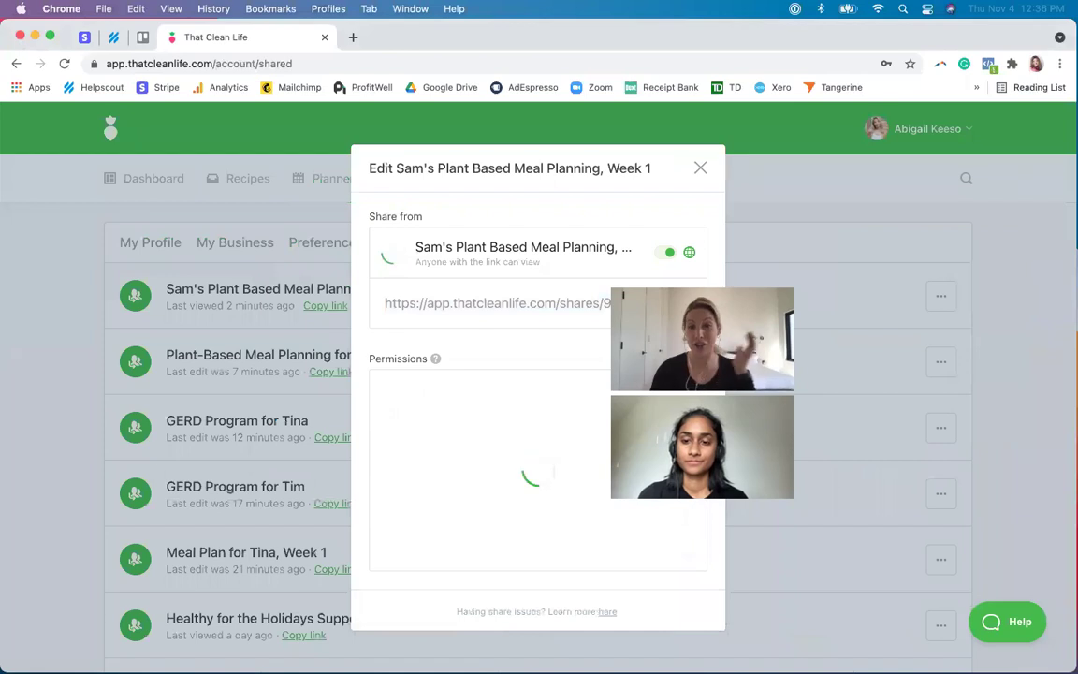
- Toggle link sharing off and on, copy the link, then switch sharing off to make the plan private
click(670, 253)
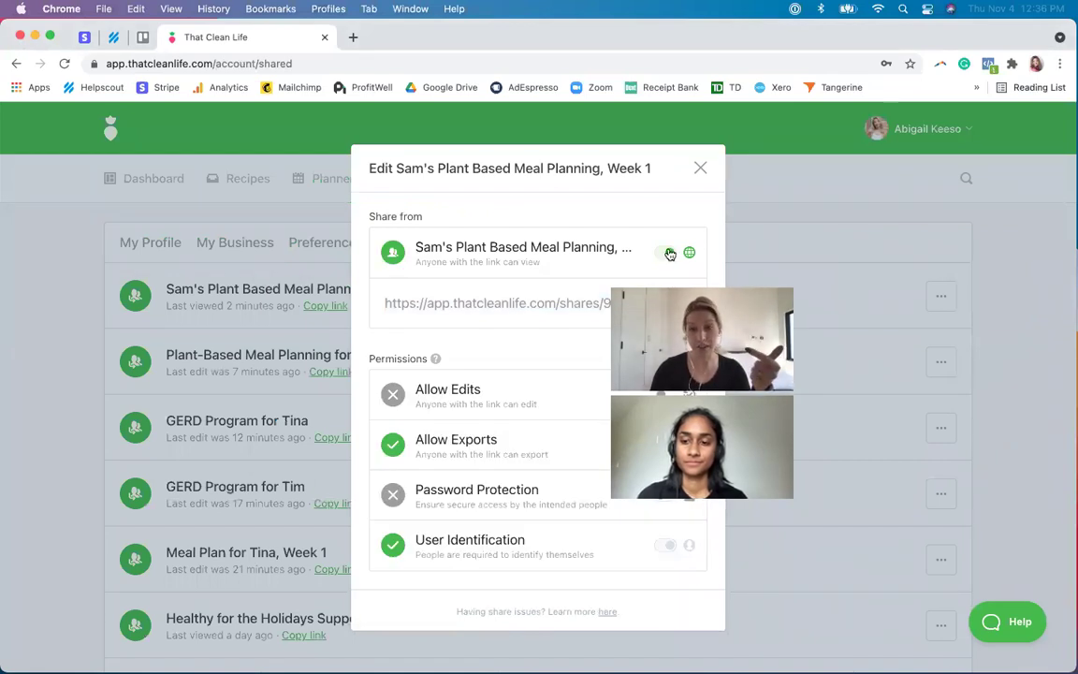
click(669, 253)
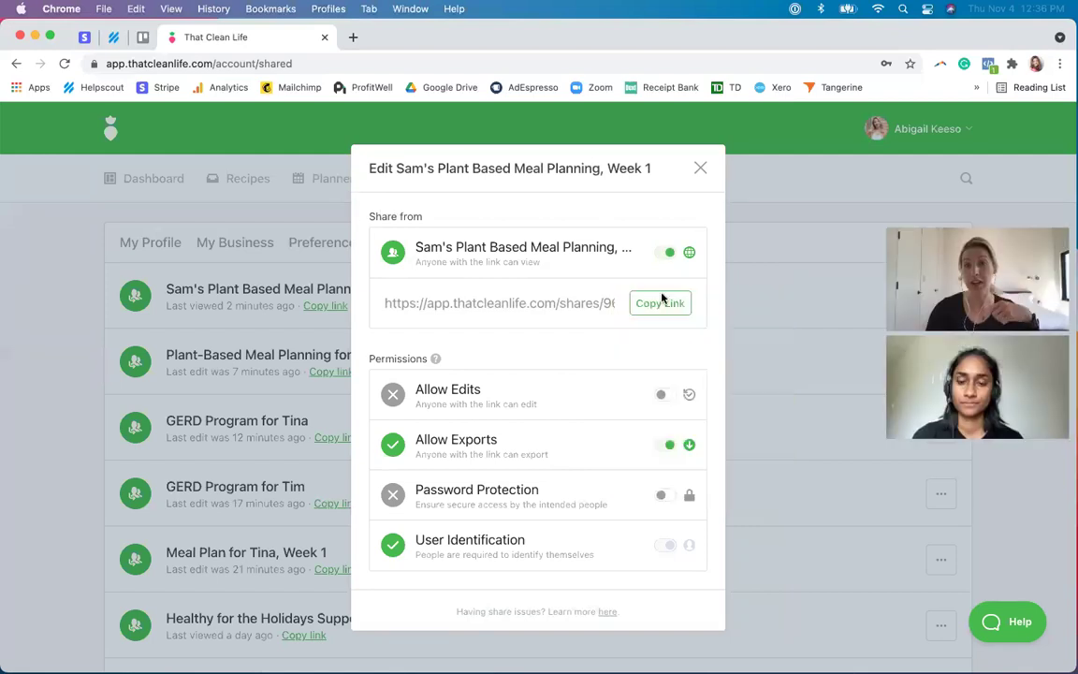
click(656, 305)
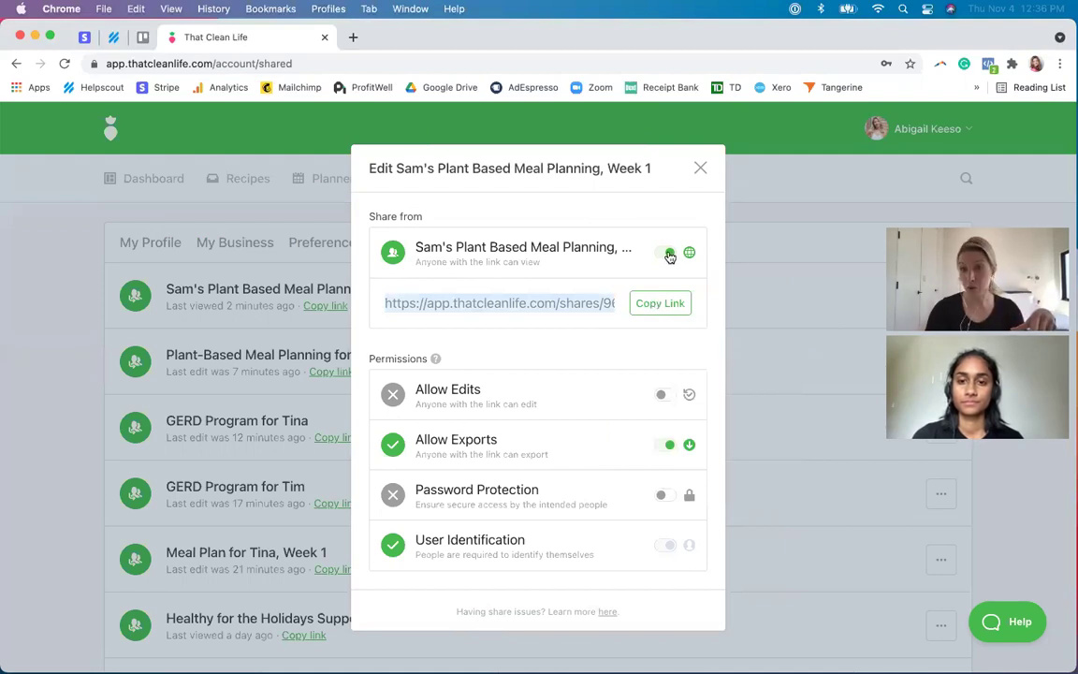
click(670, 253)
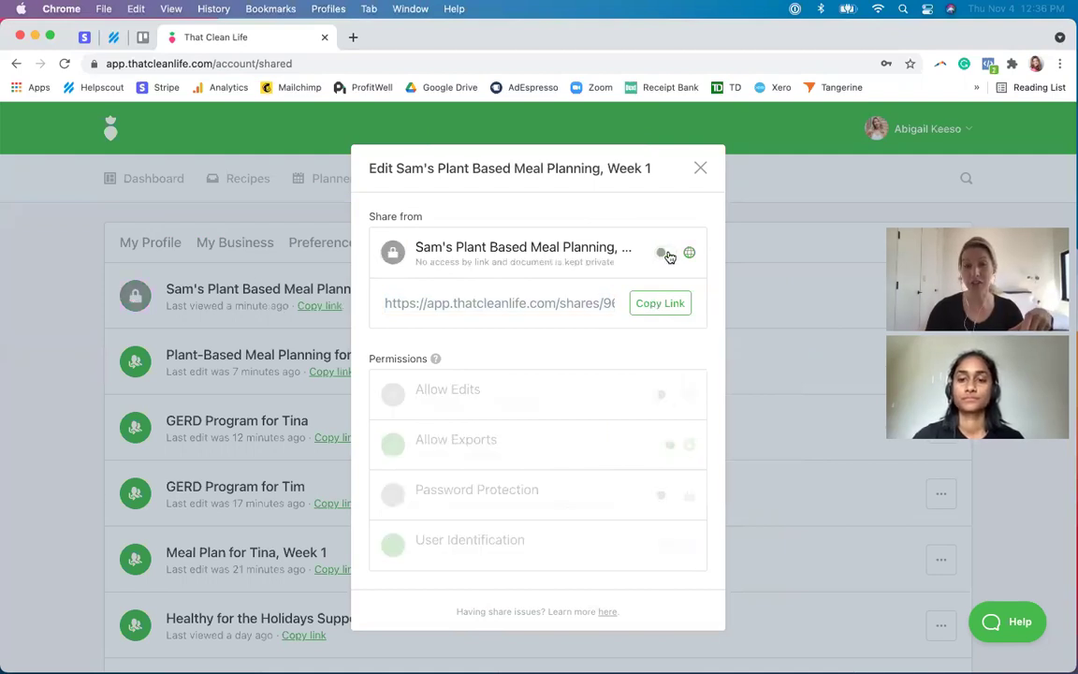
click(111, 8)
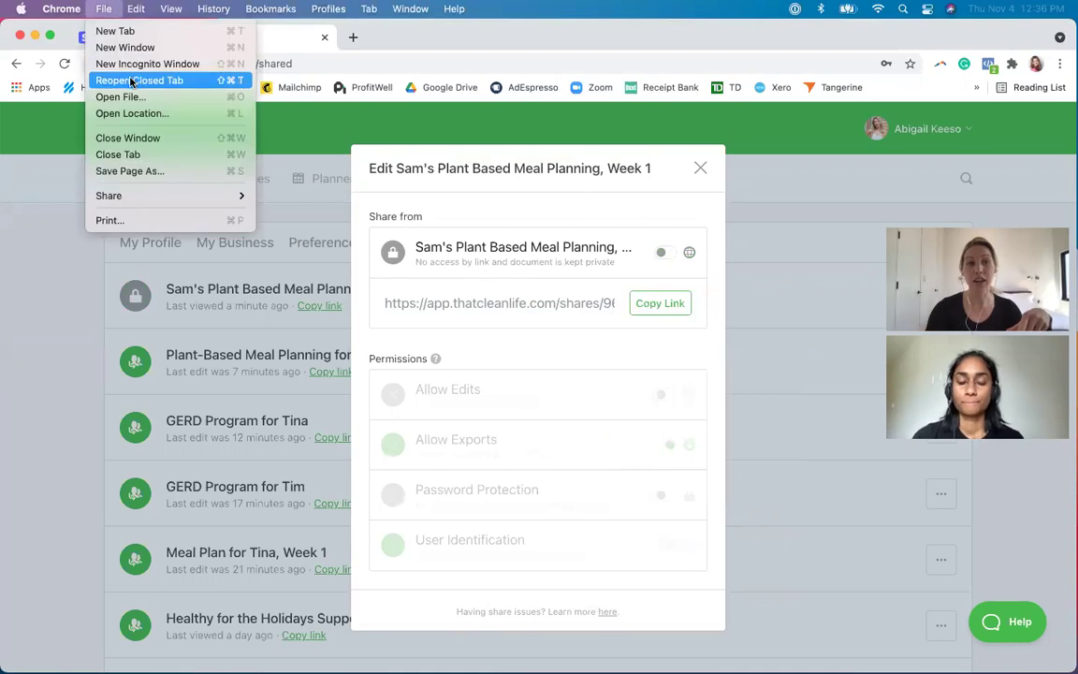
- Test the copied link in an incognito window, confirm the private-document message, and close it
click(131, 65)
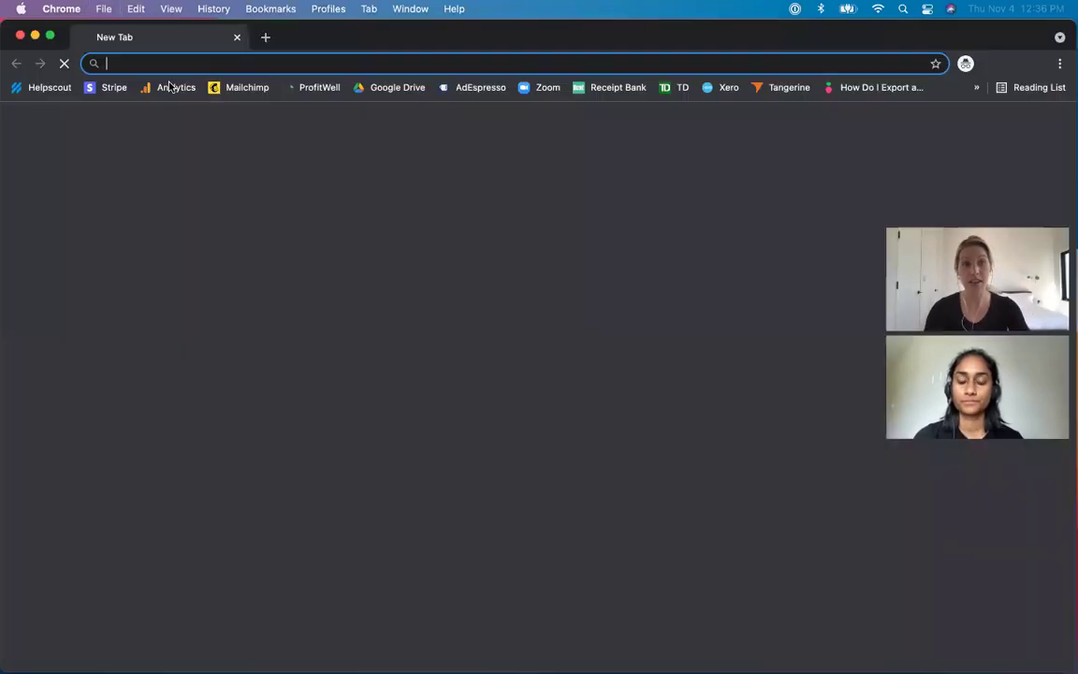
key(super+v)
key(Return)
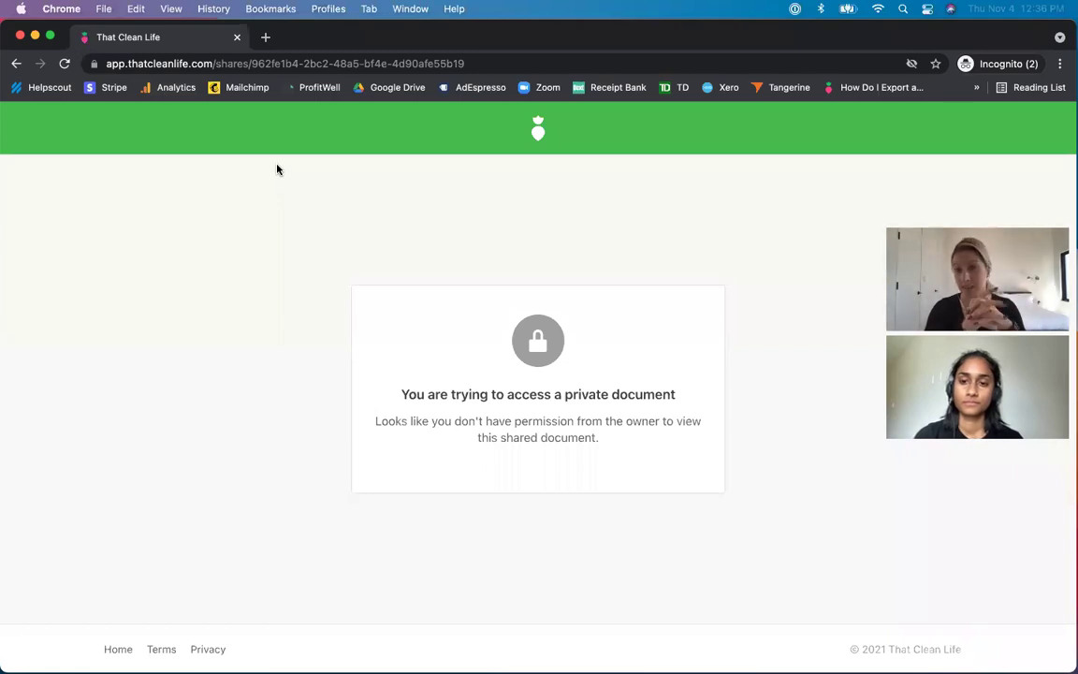
click(20, 36)
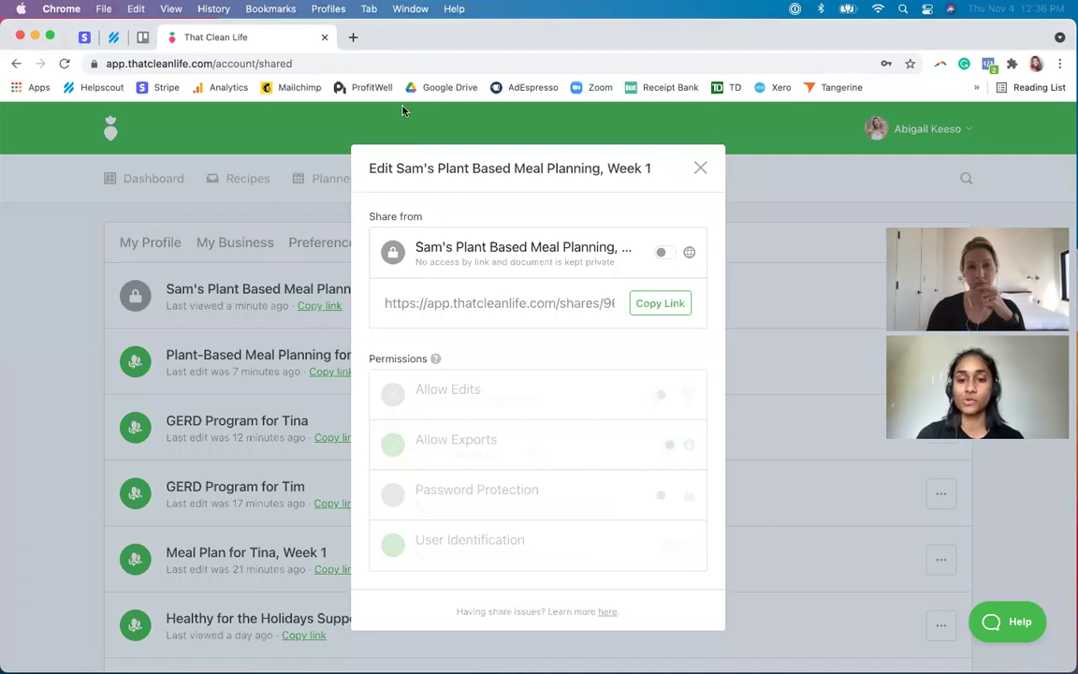
- Close the Edit share dialog, go to the Dashboard, and open the Quick Find search
click(700, 169)
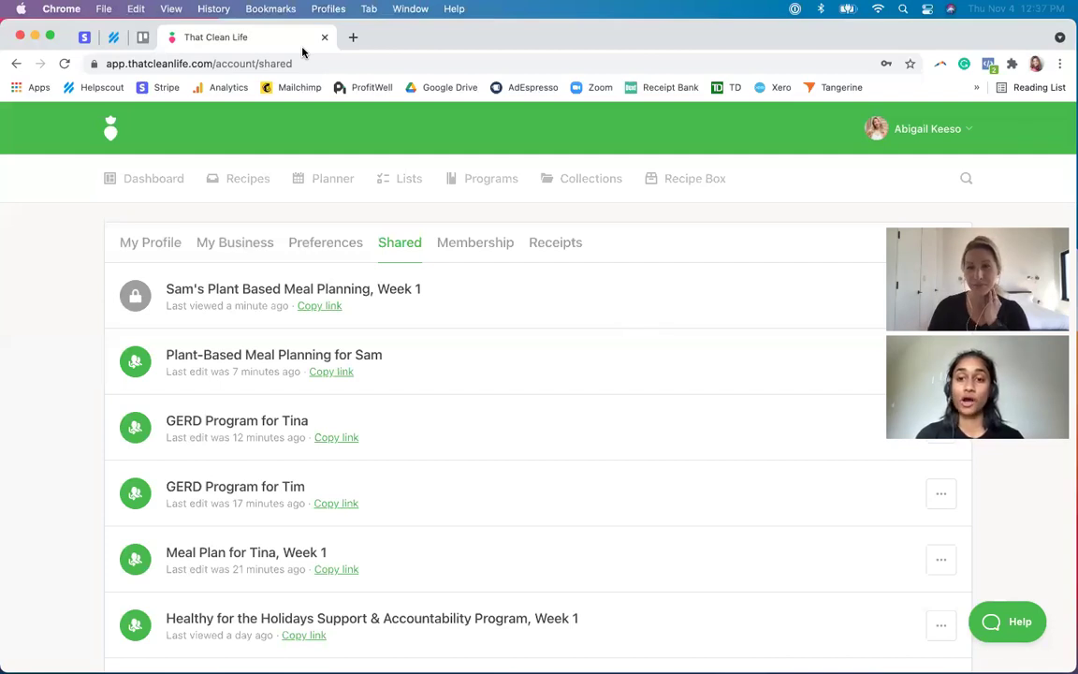
click(153, 189)
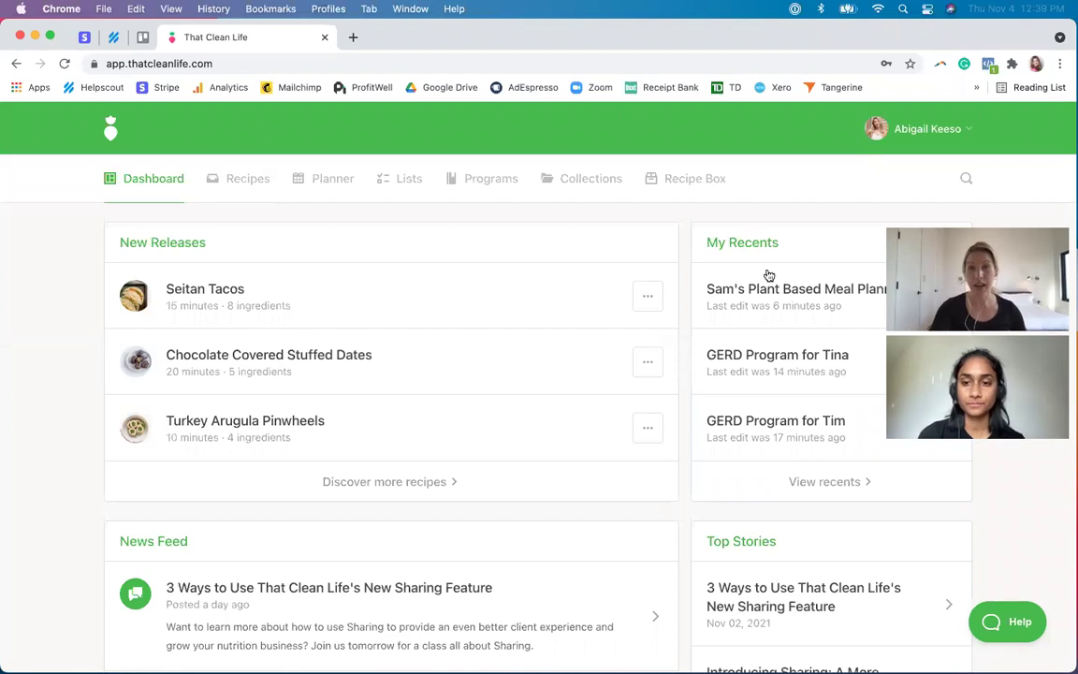
click(968, 177)
- Search 'vegan chili', open Slow Cooker Vegan Chili, and bring up its share settings
text(vegan chili)
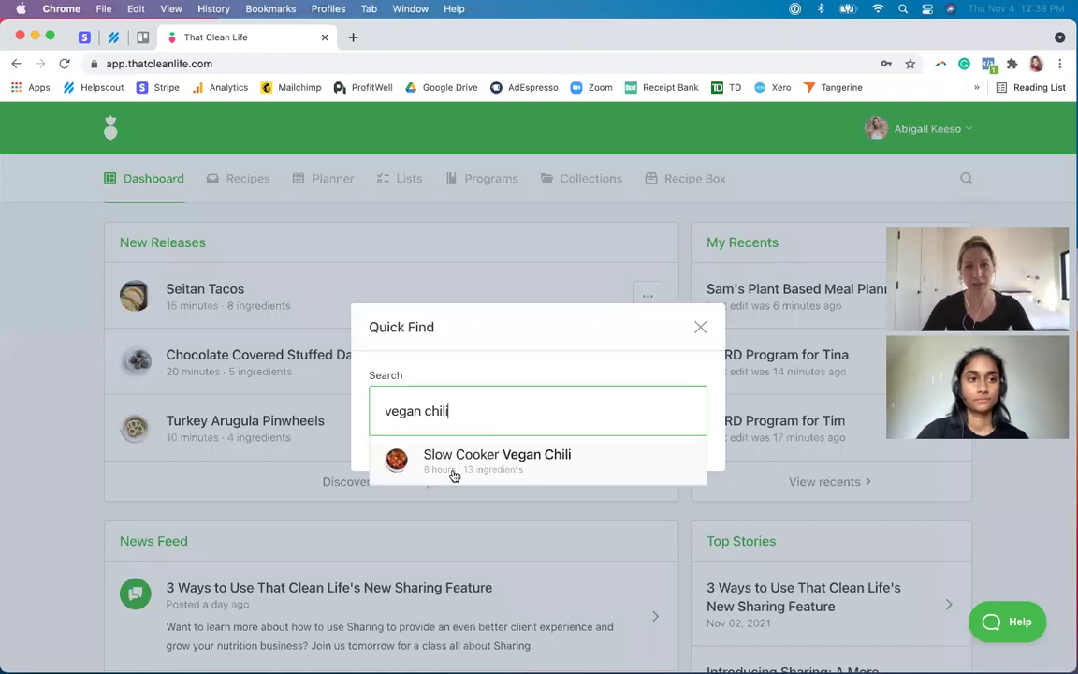
click(453, 474)
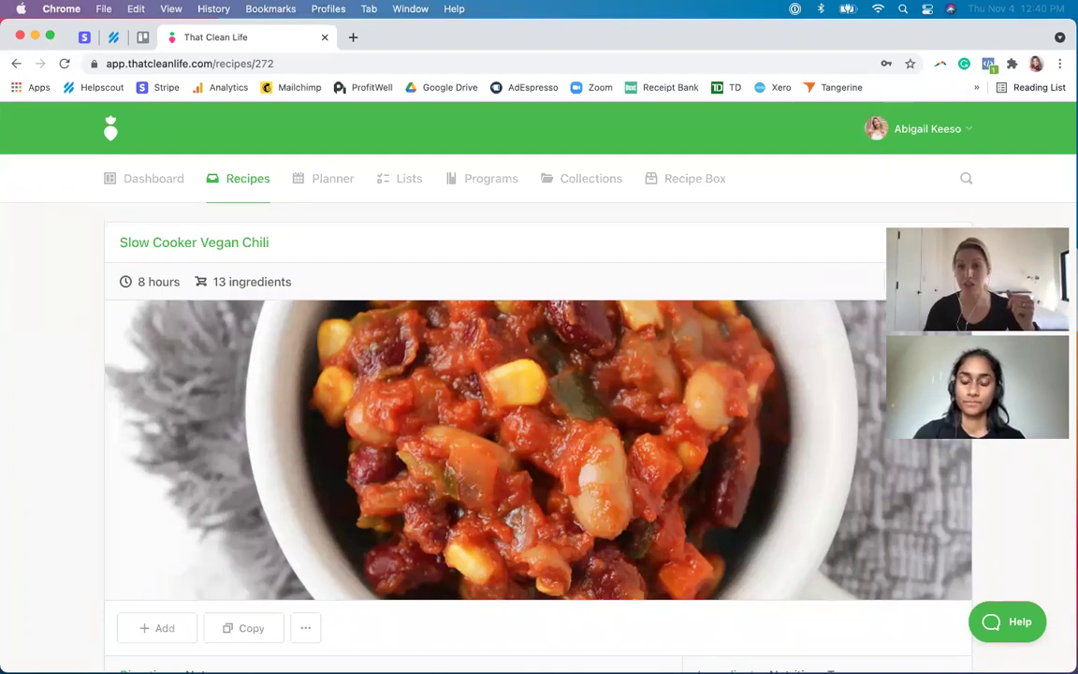
click(927, 283)
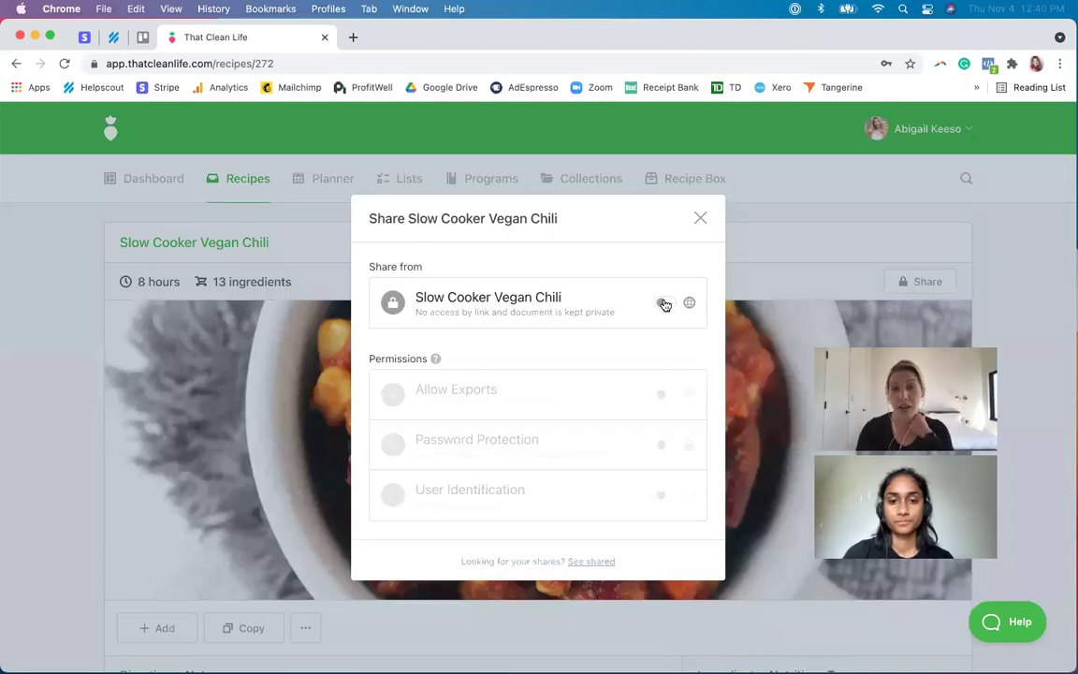
- Turn on link sharing for the chili recipe with export allowed, and copy the link
click(665, 304)
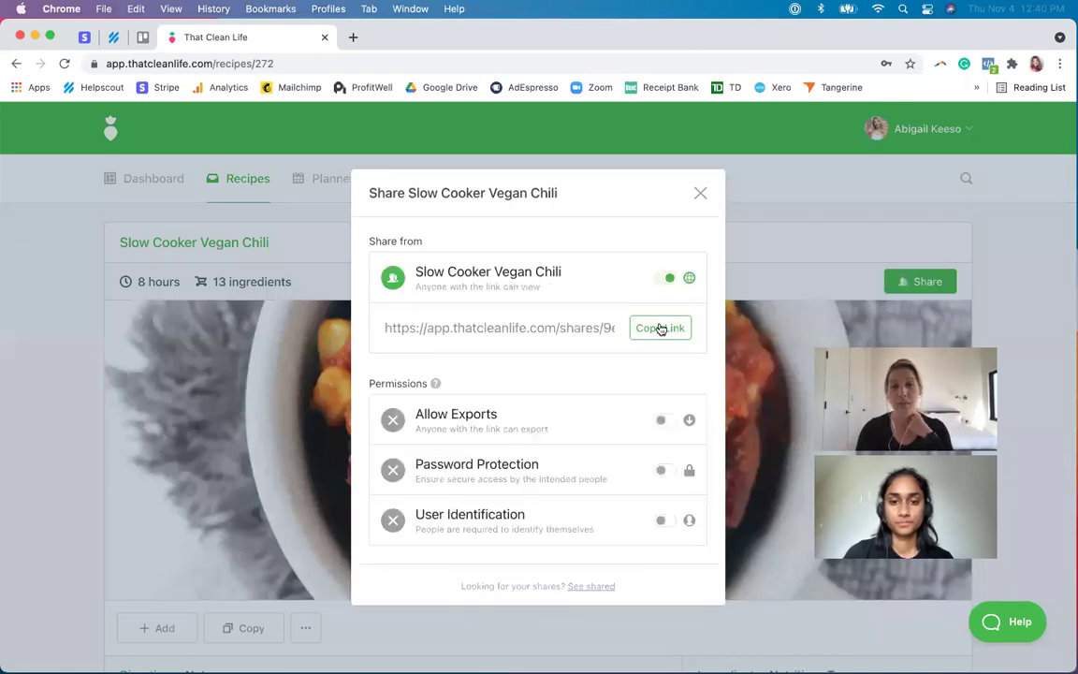
click(664, 421)
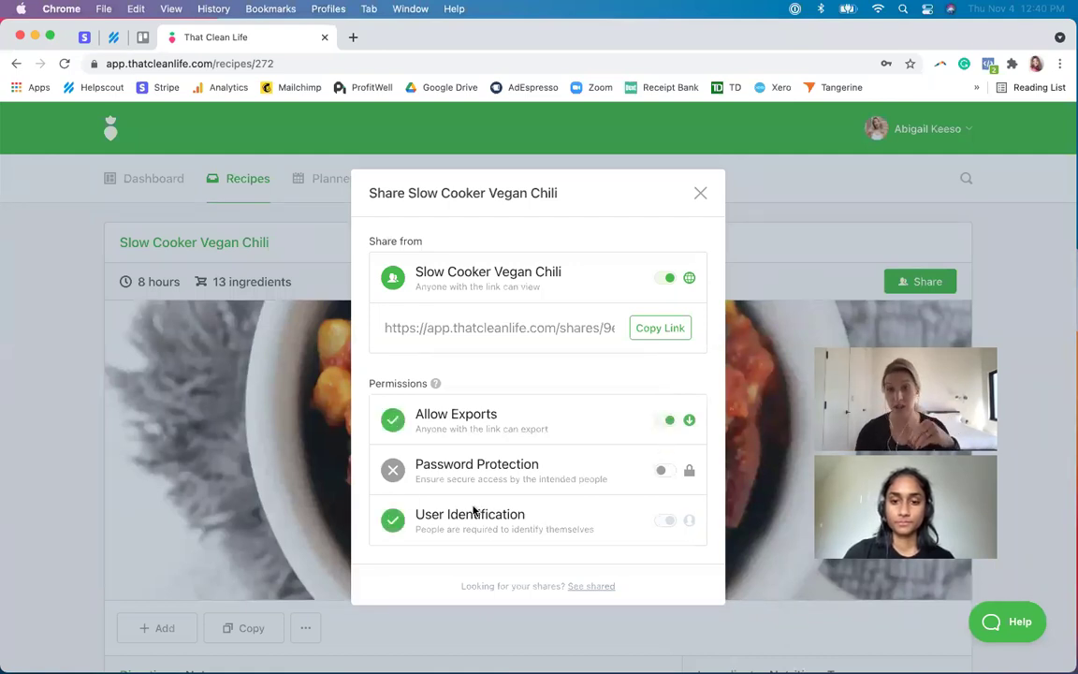
click(662, 328)
- Load the chili share link in a fresh private window as a visitor, then return to the main window
click(100, 9)
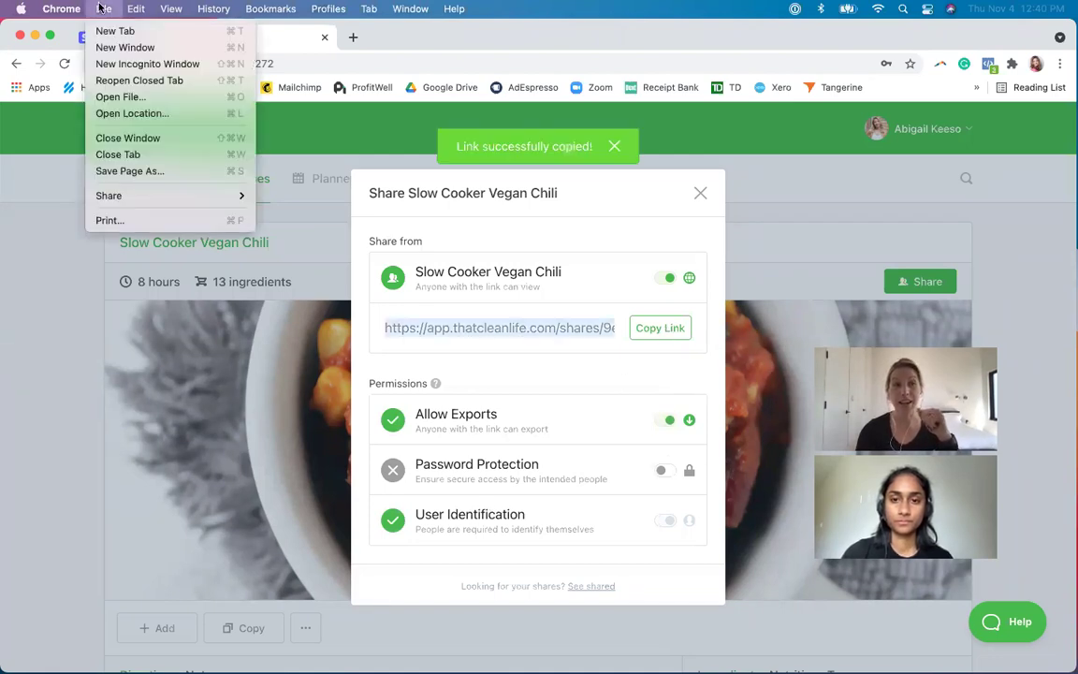
click(129, 65)
key(super+v)
key(Return)
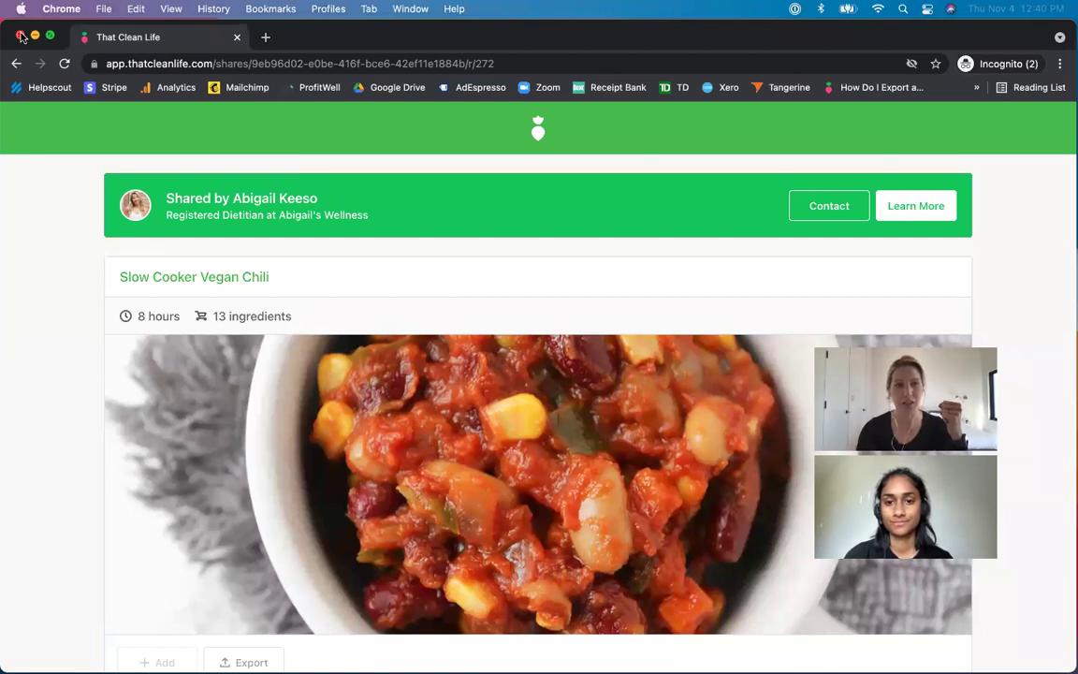
click(20, 35)
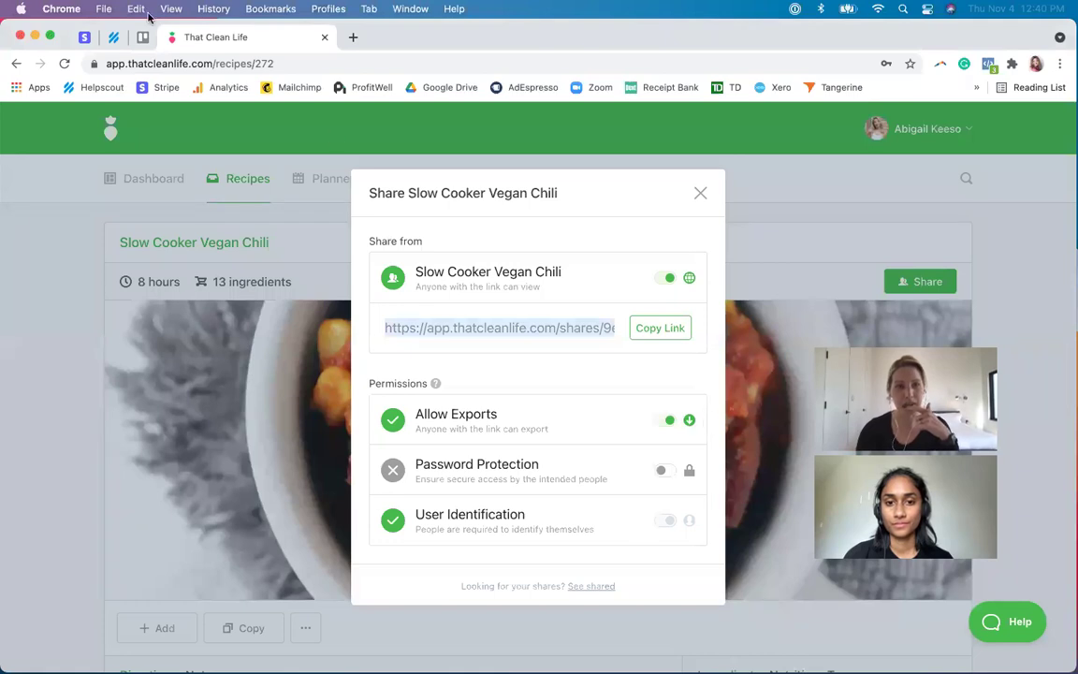
click(97, 9)
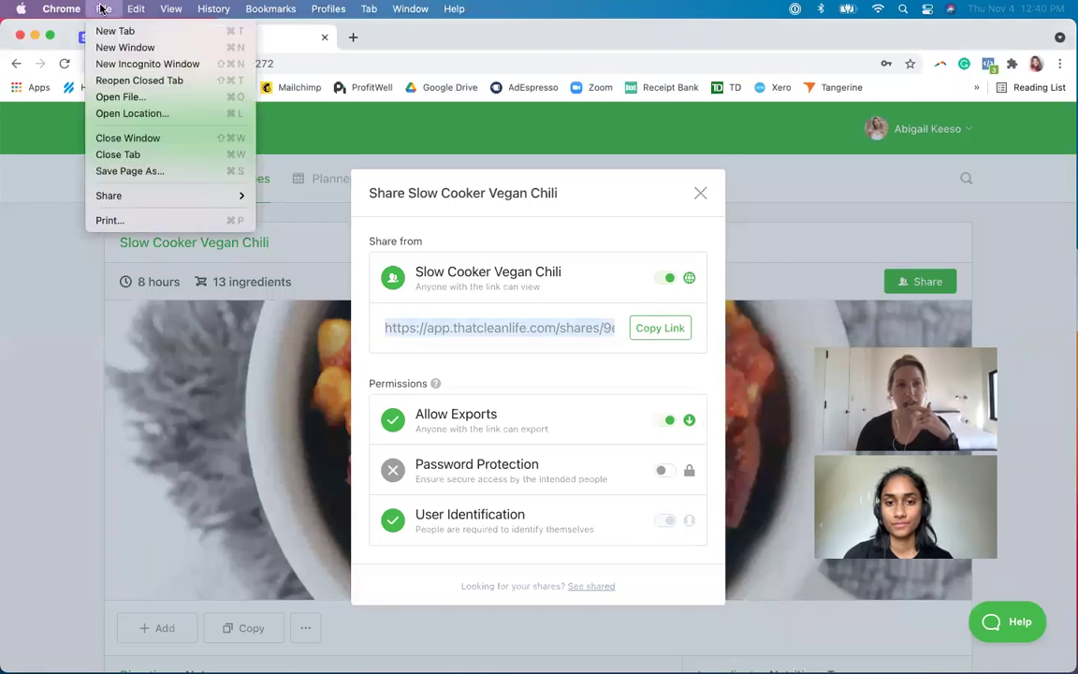
click(129, 64)
key(super+v)
key(Return)
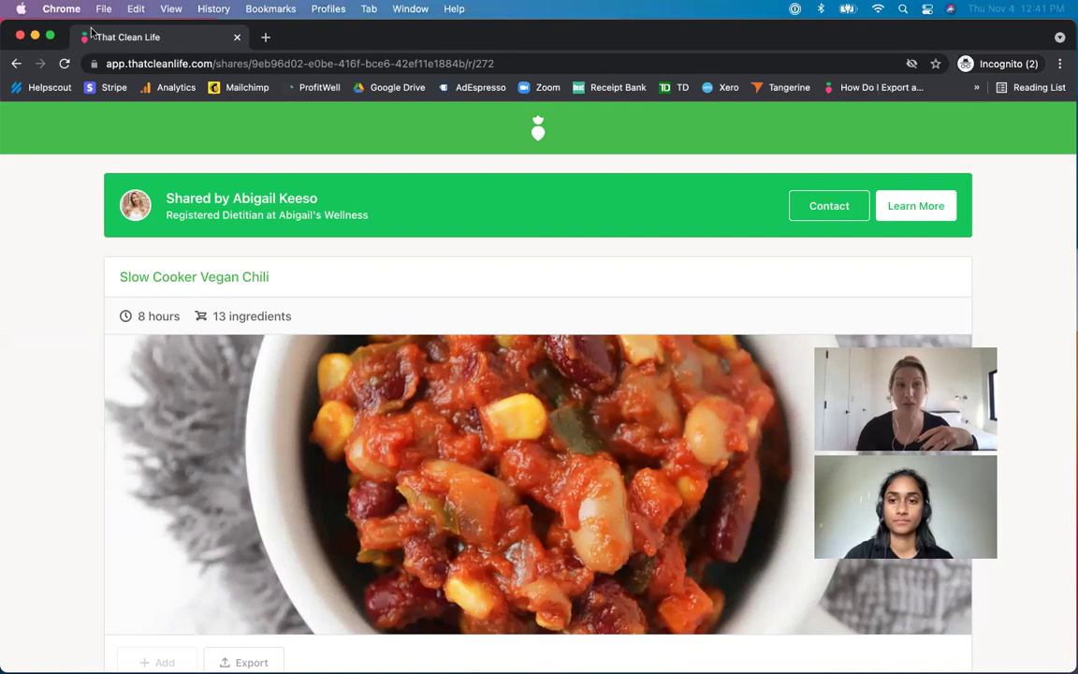
key(super+grave)
- Close the share dialog and view the Shared items list on the profile page
click(937, 135)
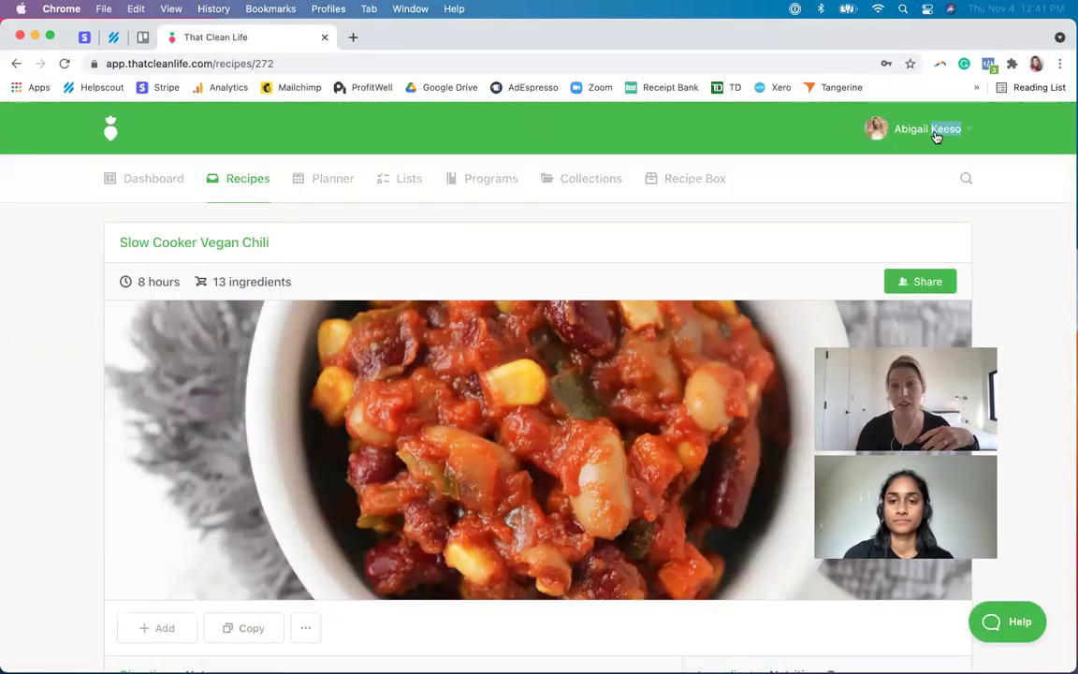
click(931, 130)
click(802, 285)
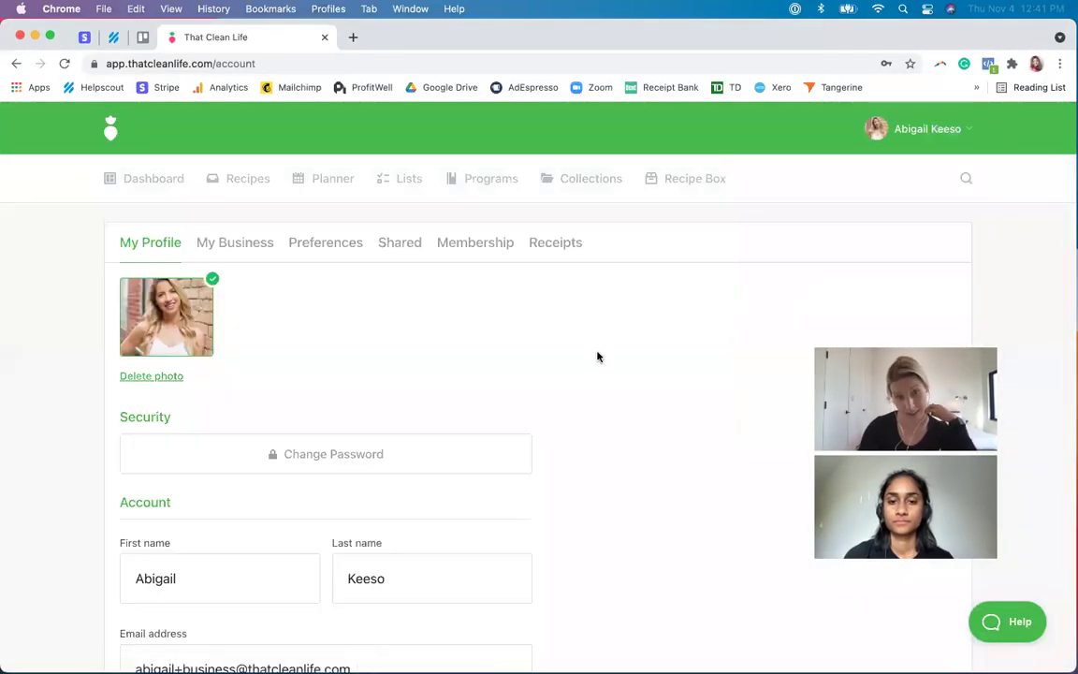
click(412, 246)
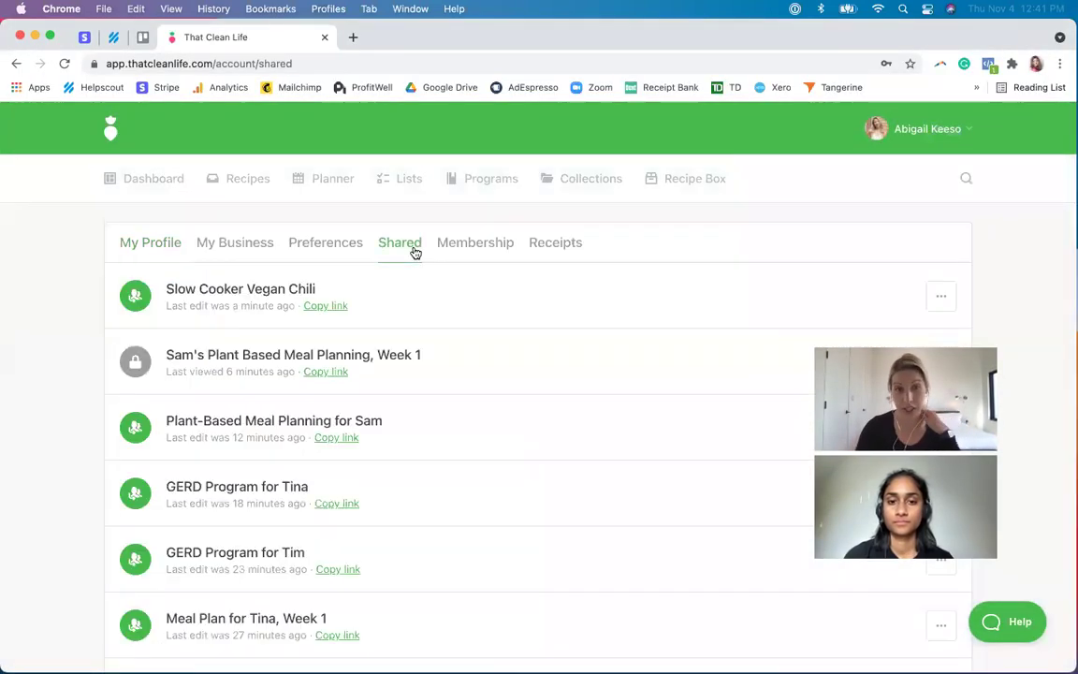
- Check the shared chili recipe's options, then go to the recipe Collections page
click(941, 296)
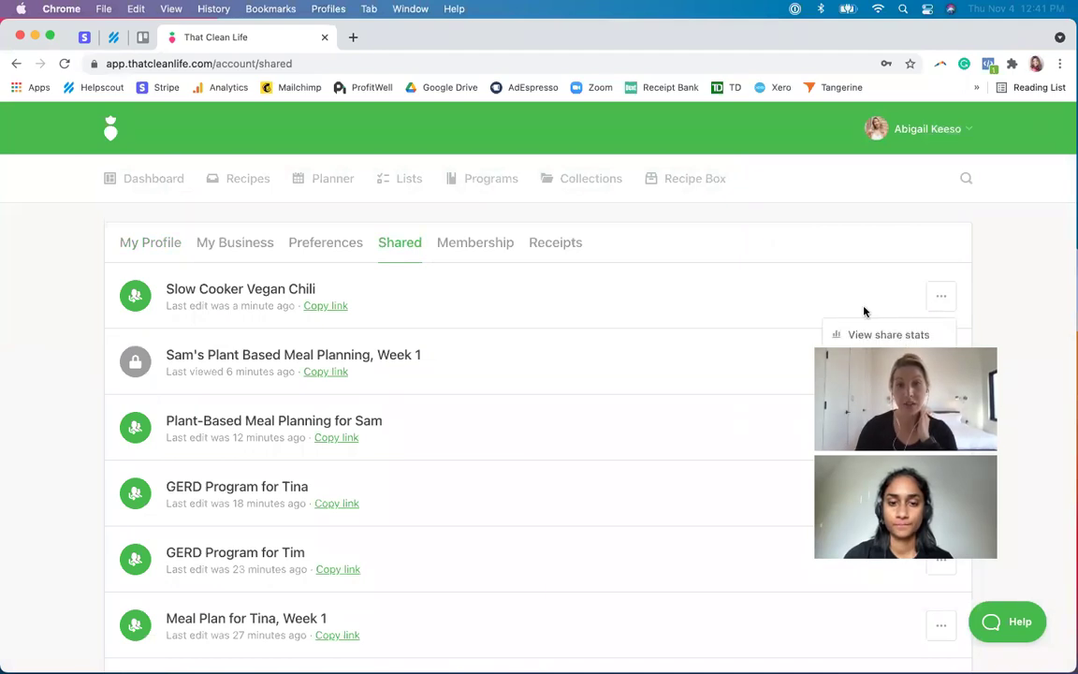
click(642, 322)
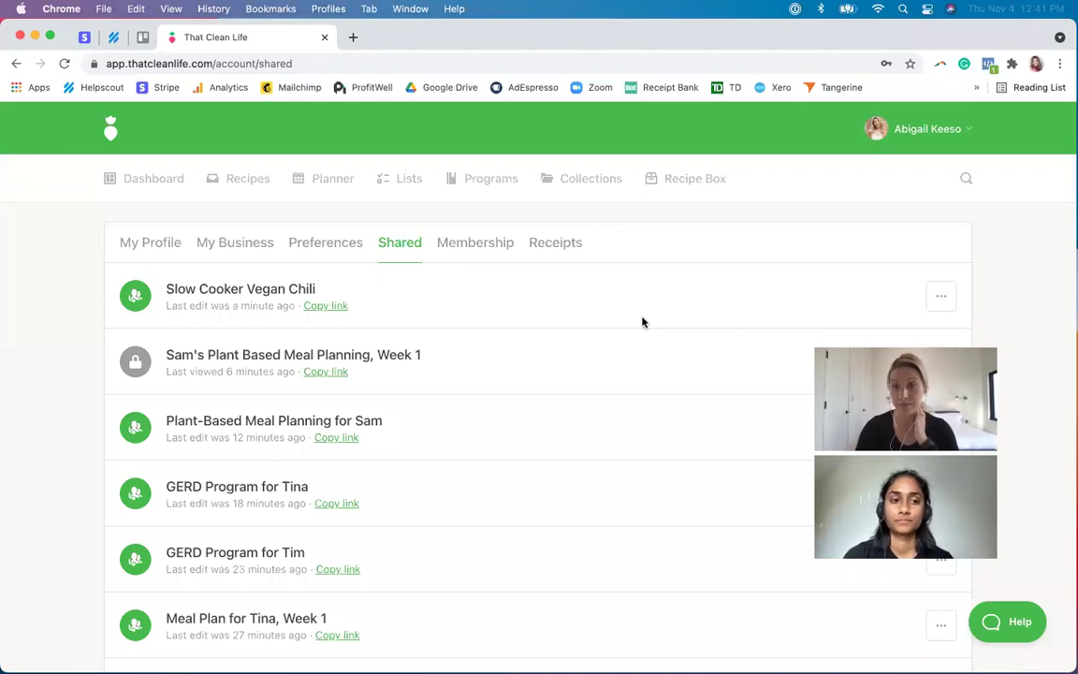
click(251, 193)
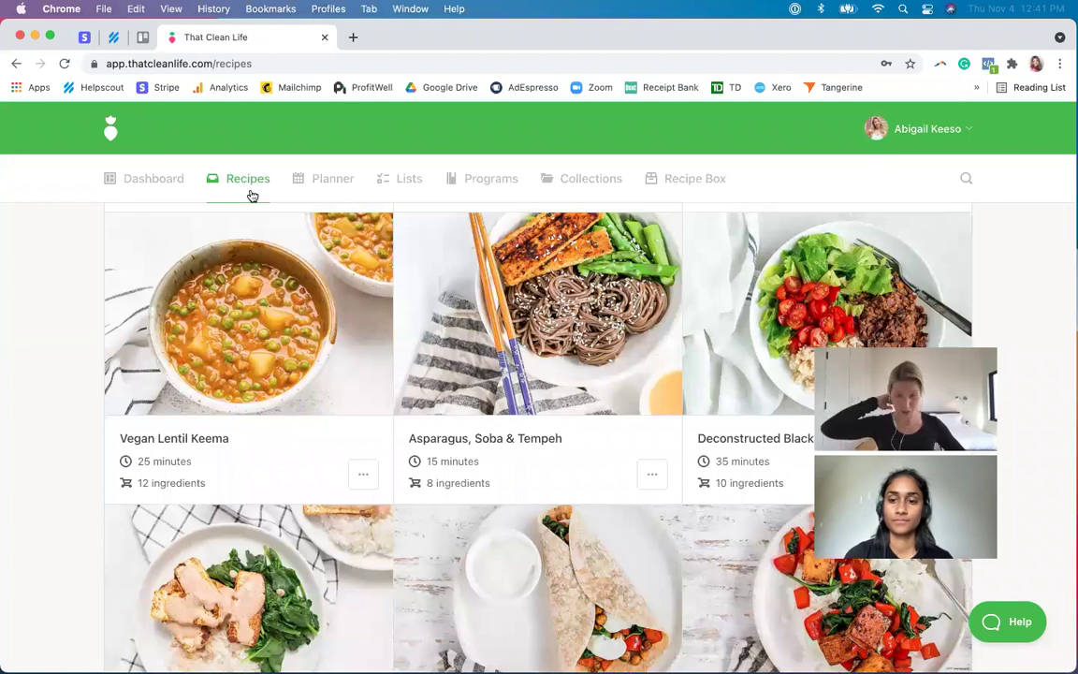
click(586, 186)
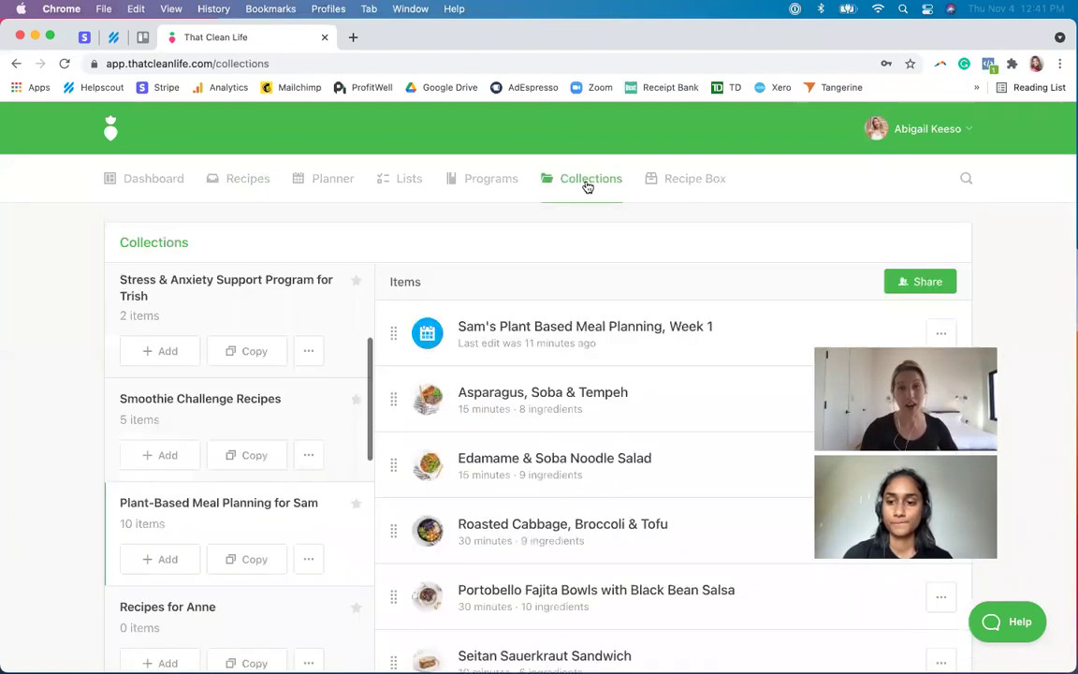
- Enable link sharing for Smoothie Challenge Recipes with User Identification on, and copy its link
click(270, 408)
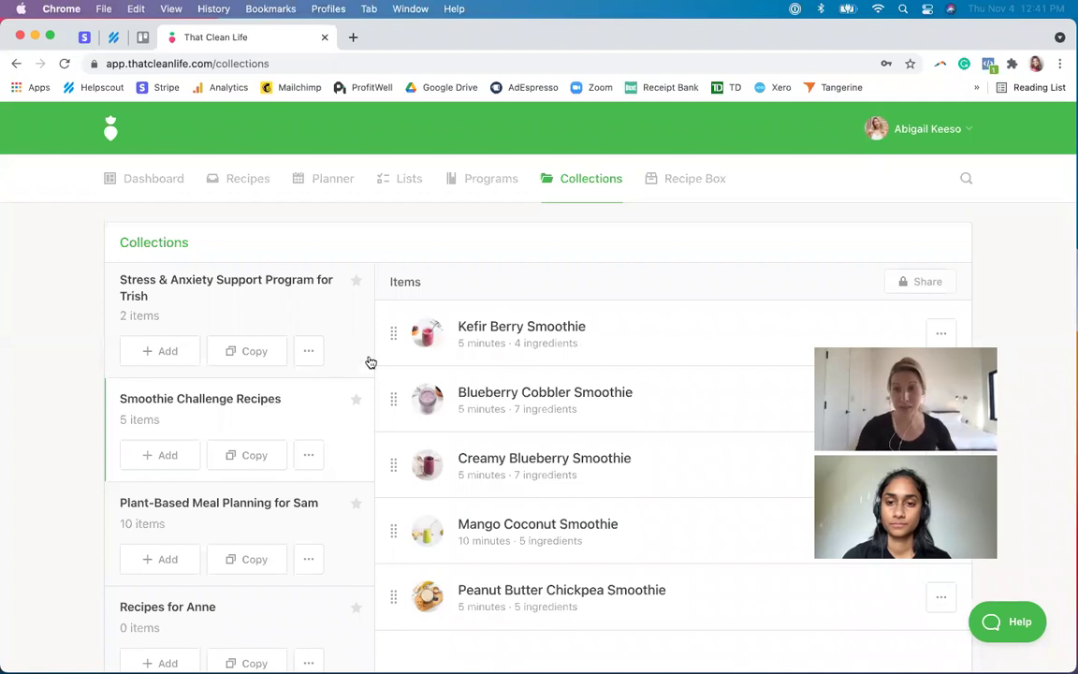
click(911, 283)
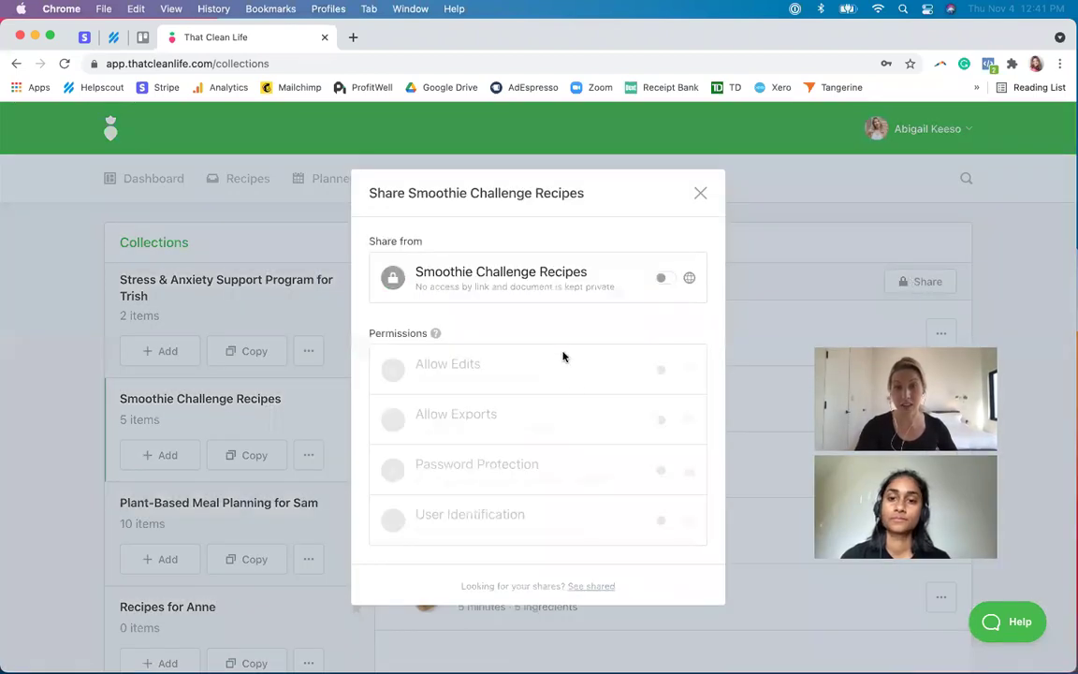
click(665, 279)
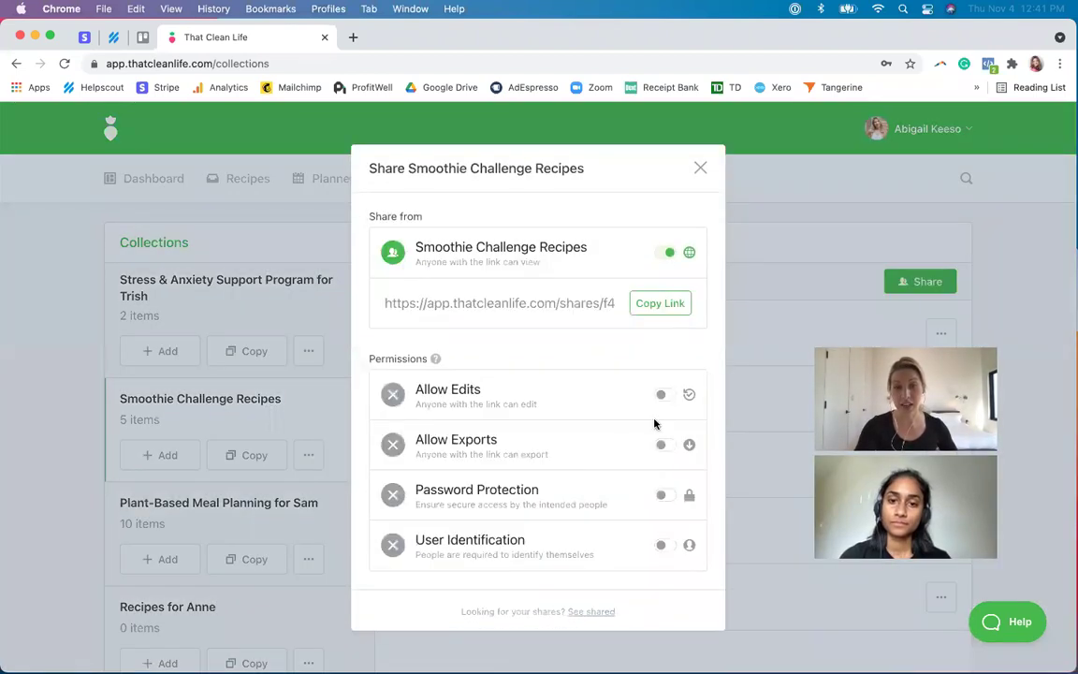
click(668, 546)
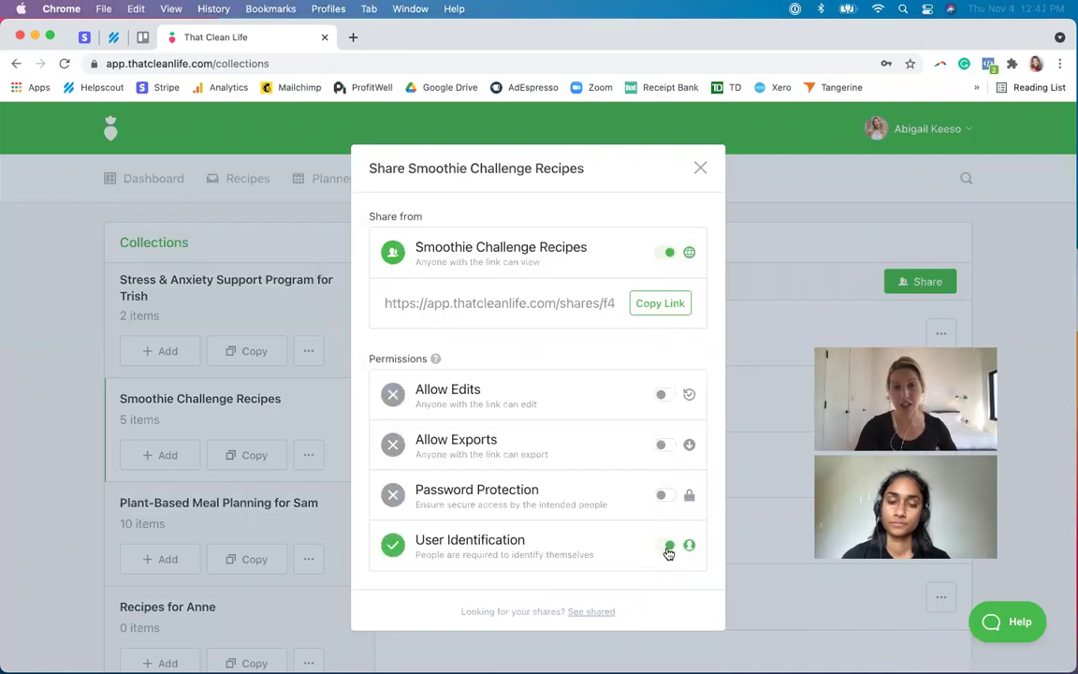
click(665, 302)
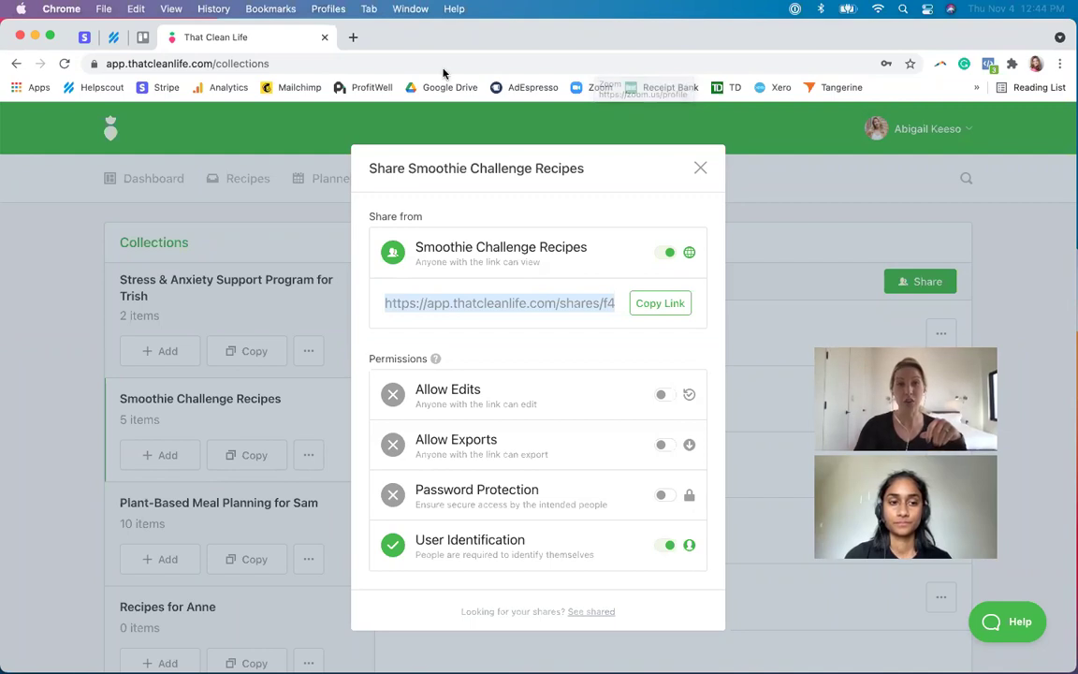
- In a new tab, load thatcleanlife.com/pricing and switch to yearly billing ($600 USD/year)
click(352, 38)
text(thatcleanlife.com/)
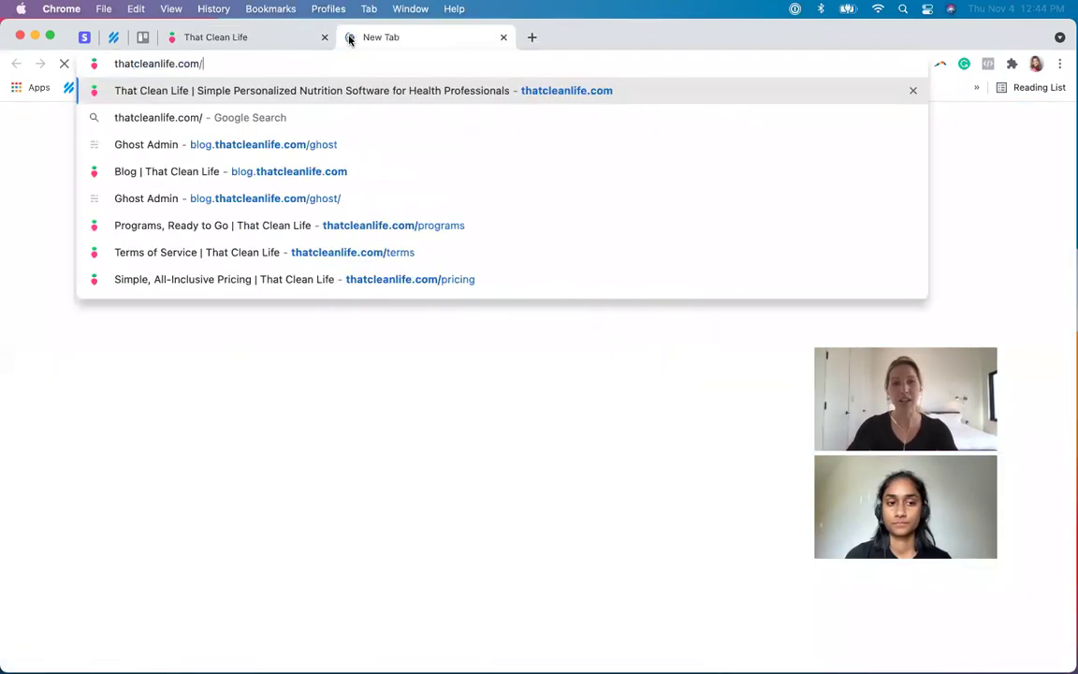
text(pricing)
key(Return)
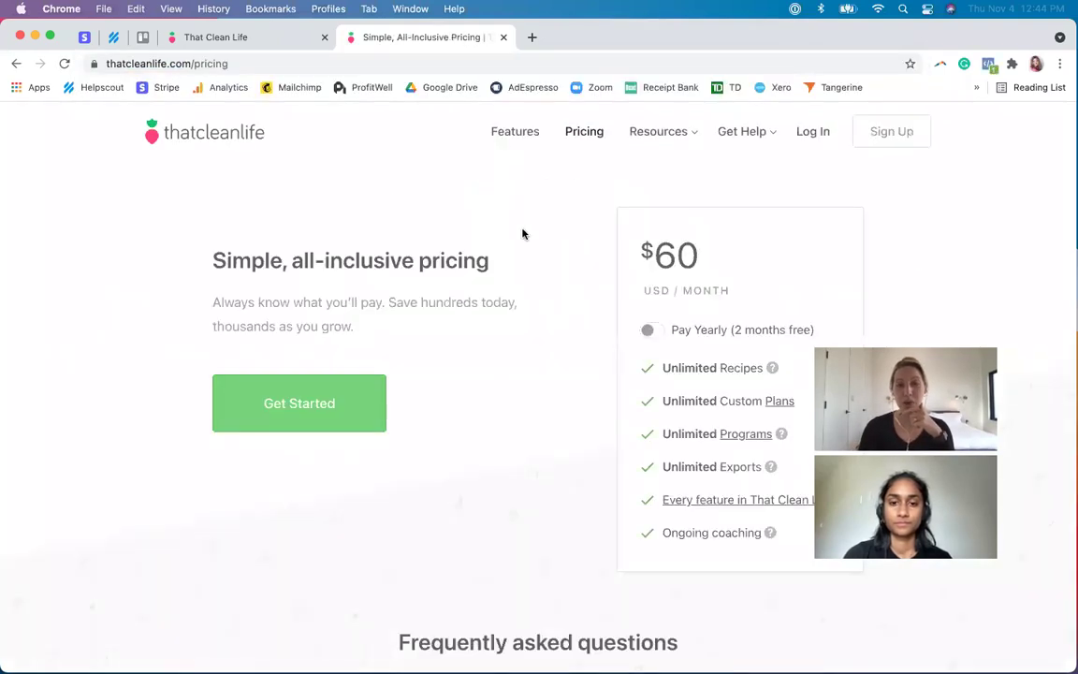
click(650, 331)
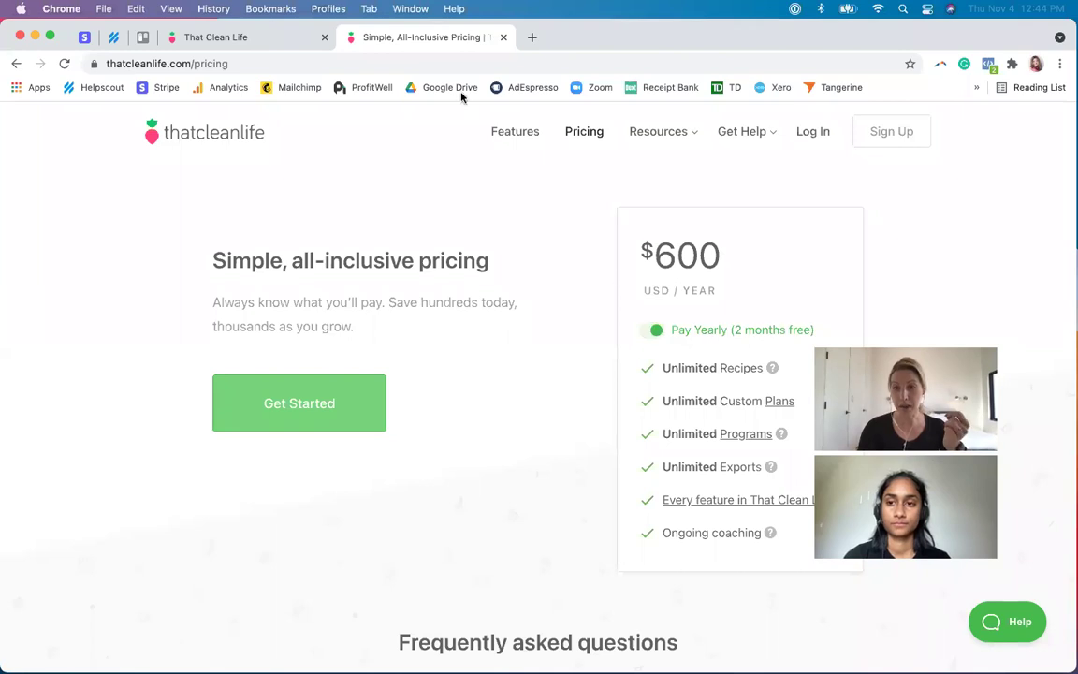
click(278, 41)
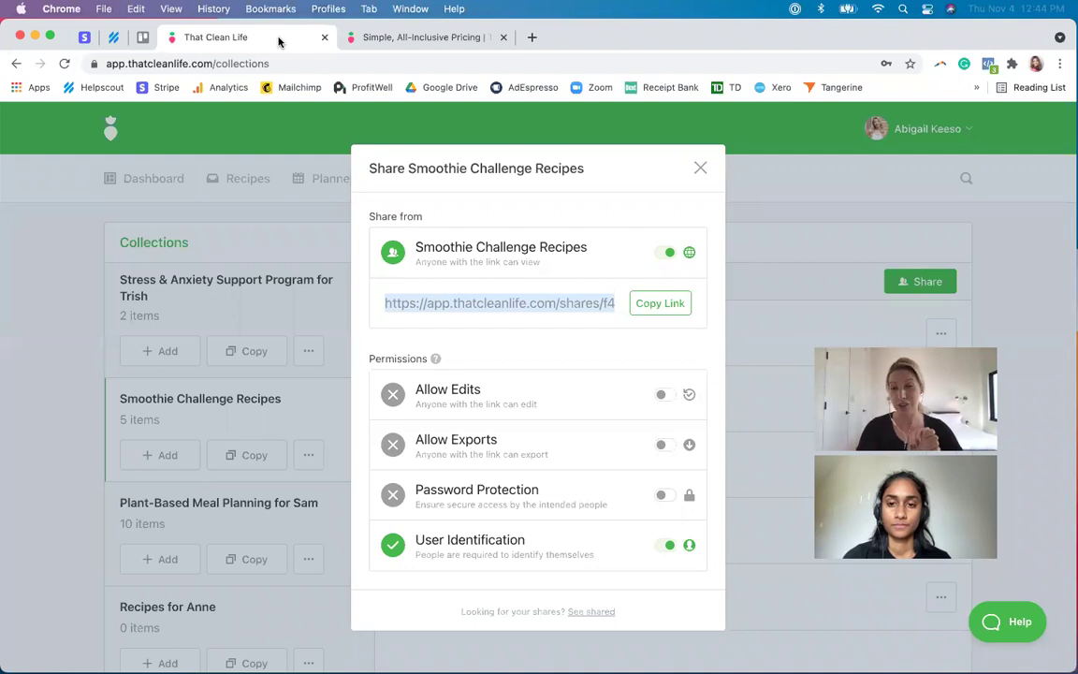
- Close the share dialog, review the Business Yearly membership (103 days left), then return to Dashboard
click(841, 110)
click(931, 136)
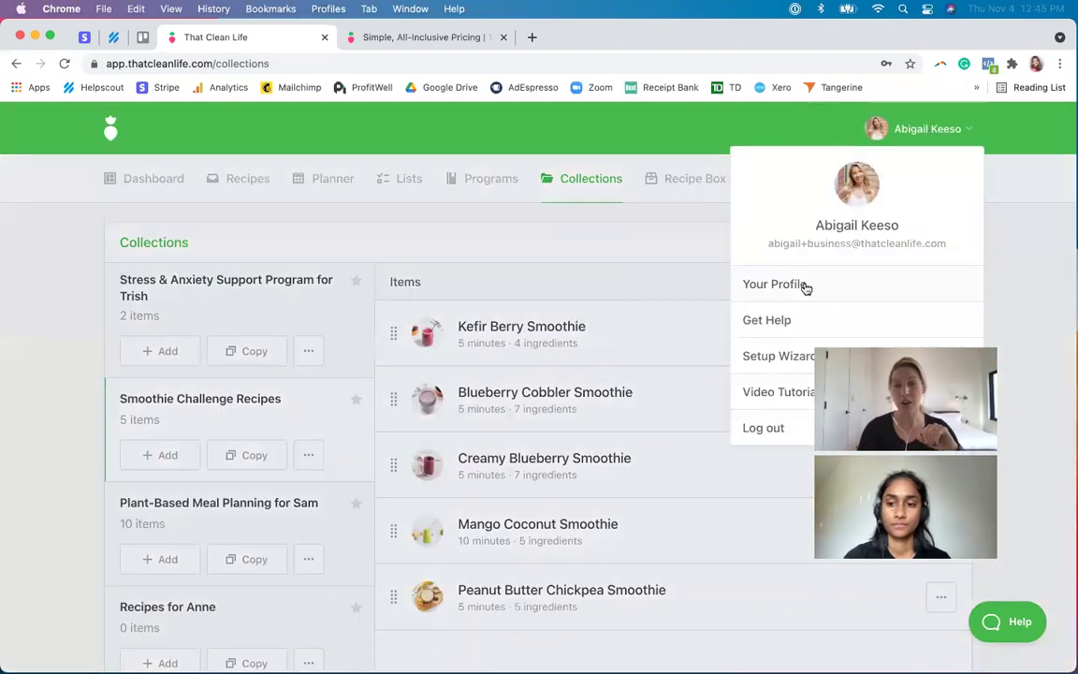
click(803, 284)
click(482, 240)
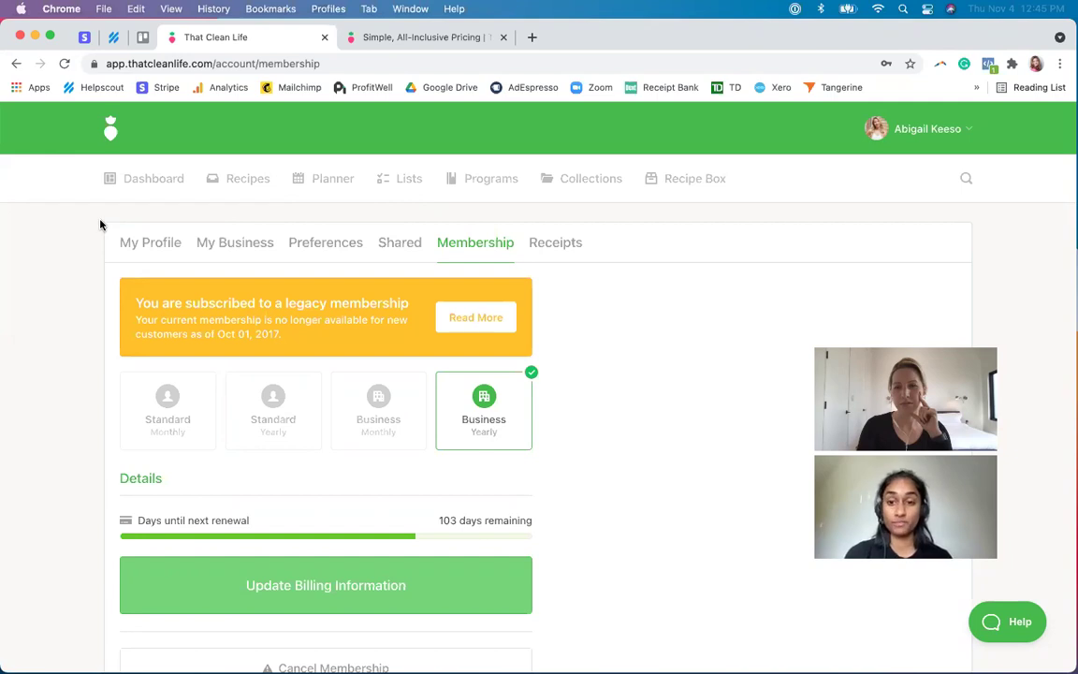
click(138, 180)
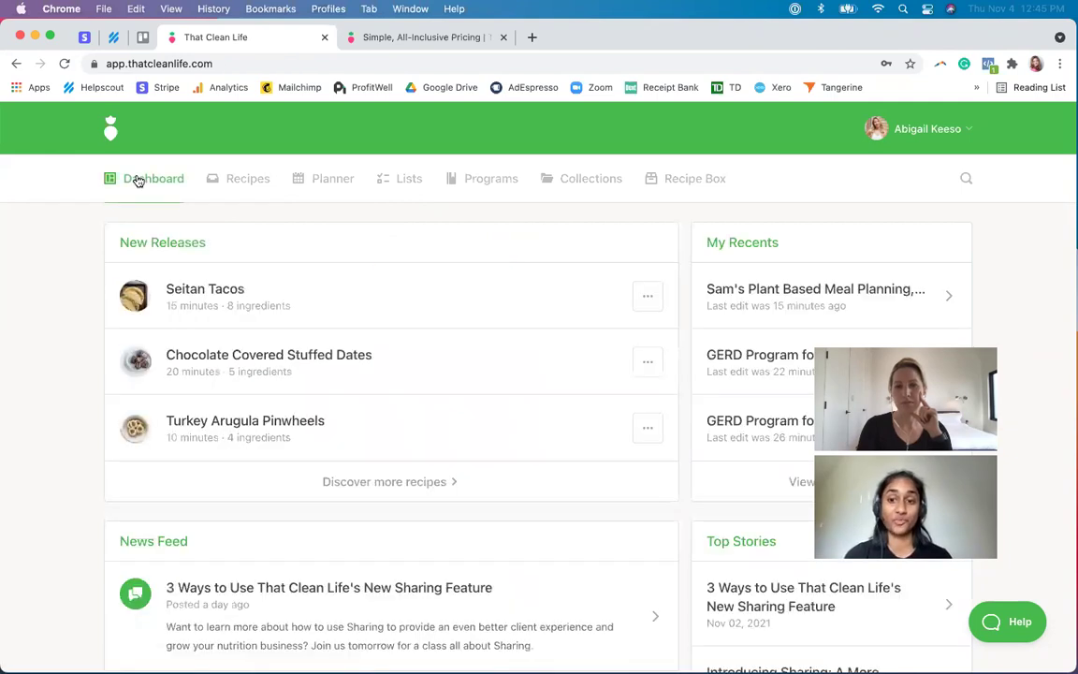